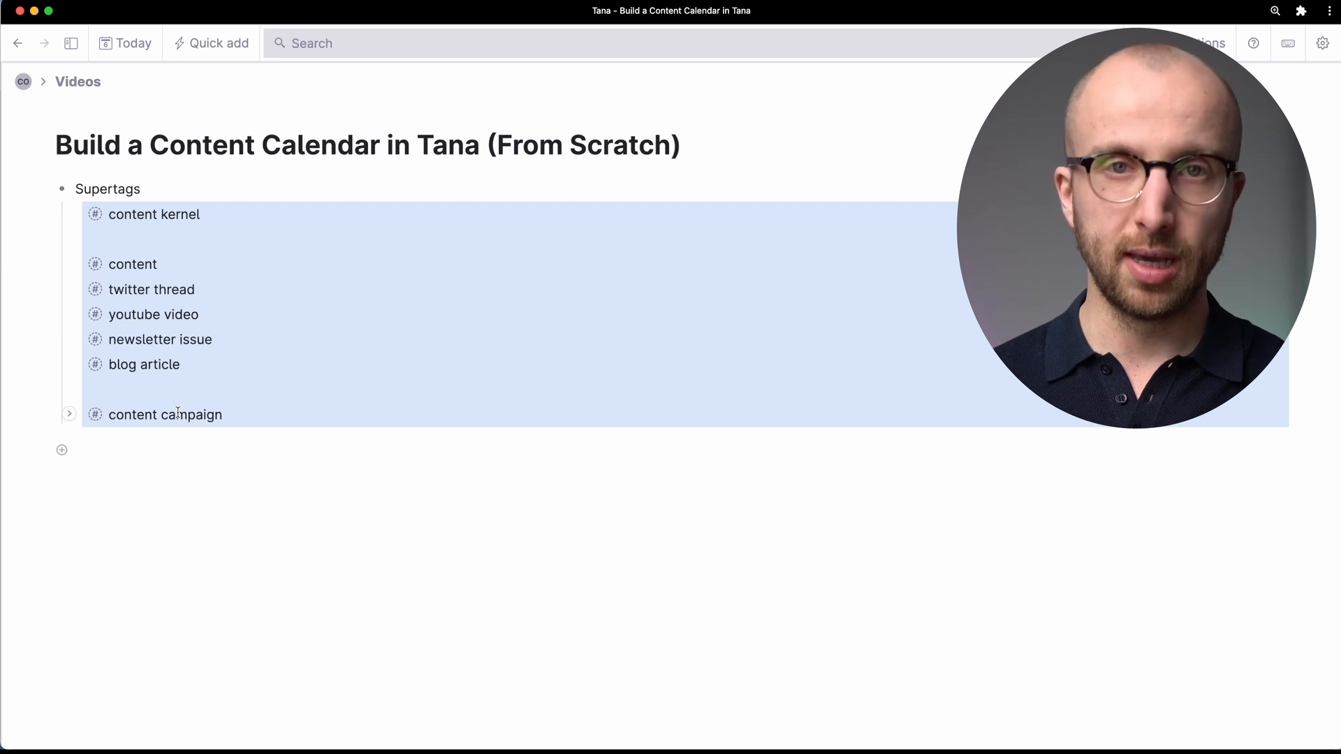
- Bring the selected referenced supertag nodes, from content kernel to content campaign, into the Supertags list as originals
key("super+k")
type("bri")
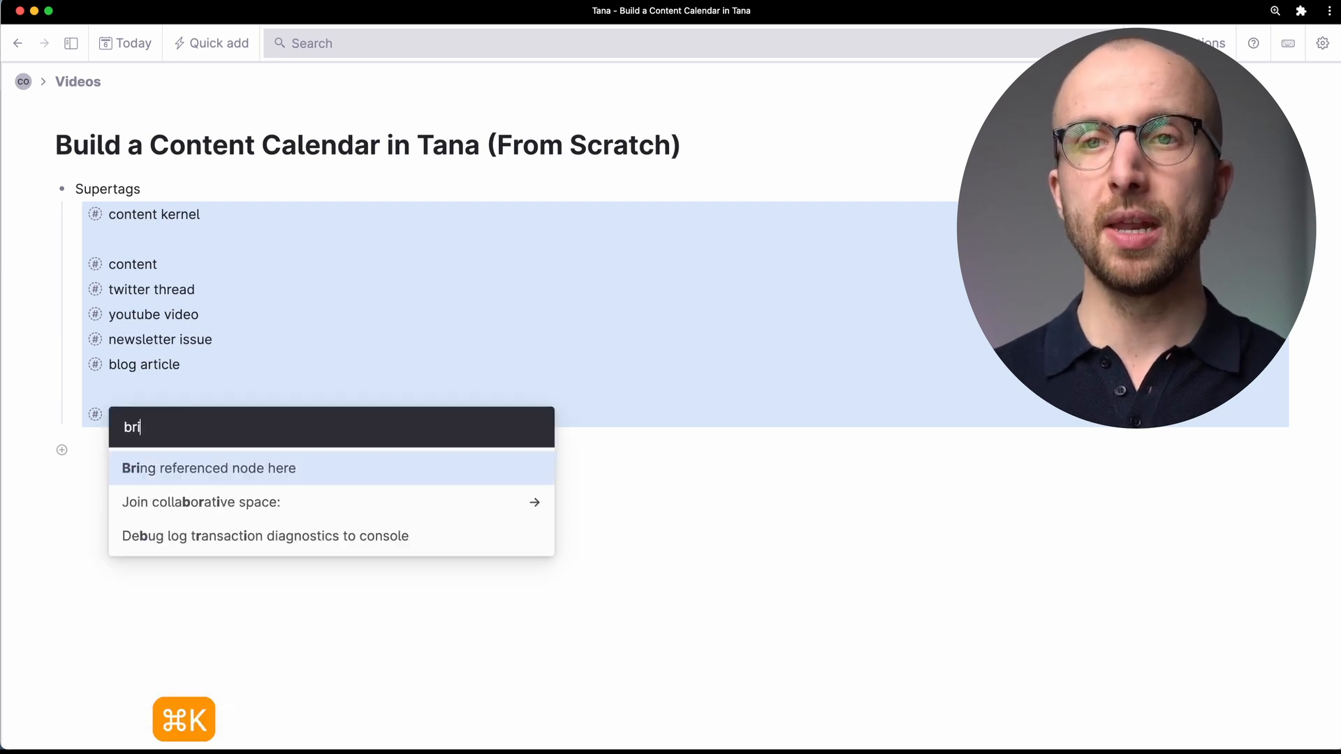
key("Return")
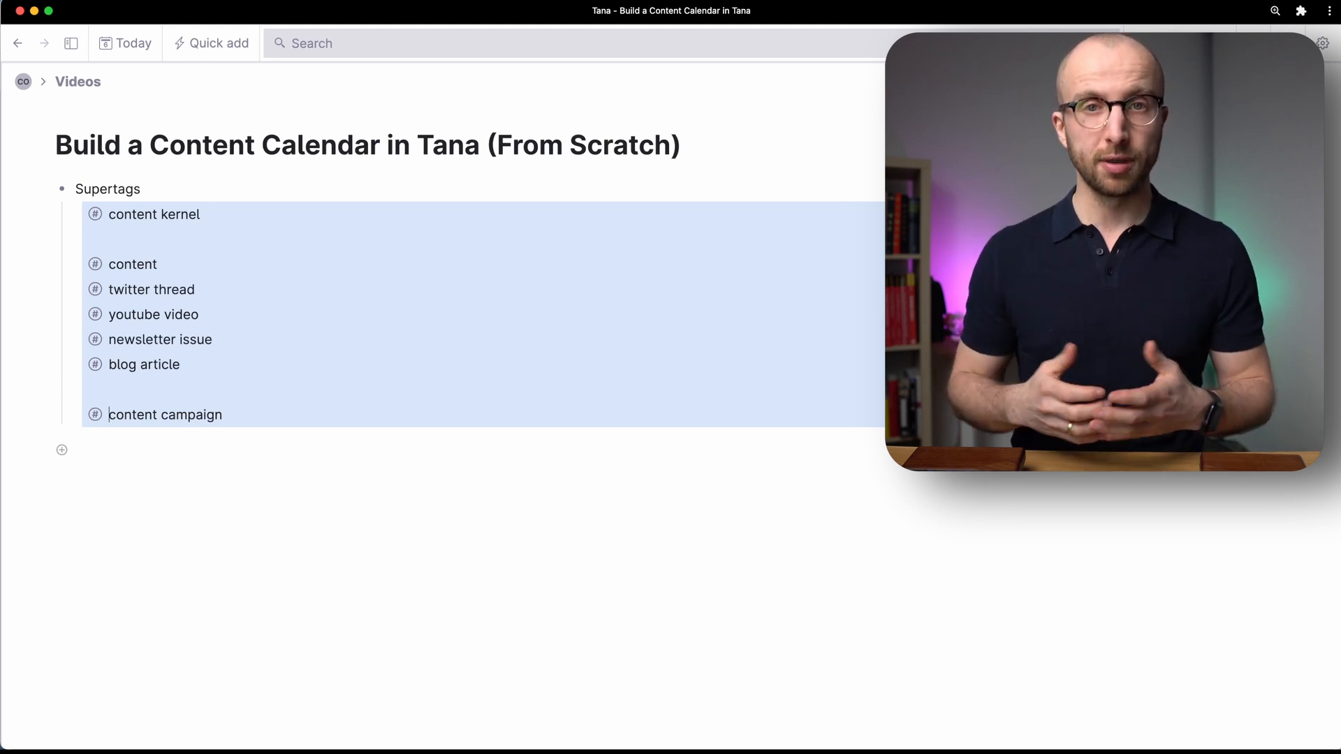
left_click(847, 694)
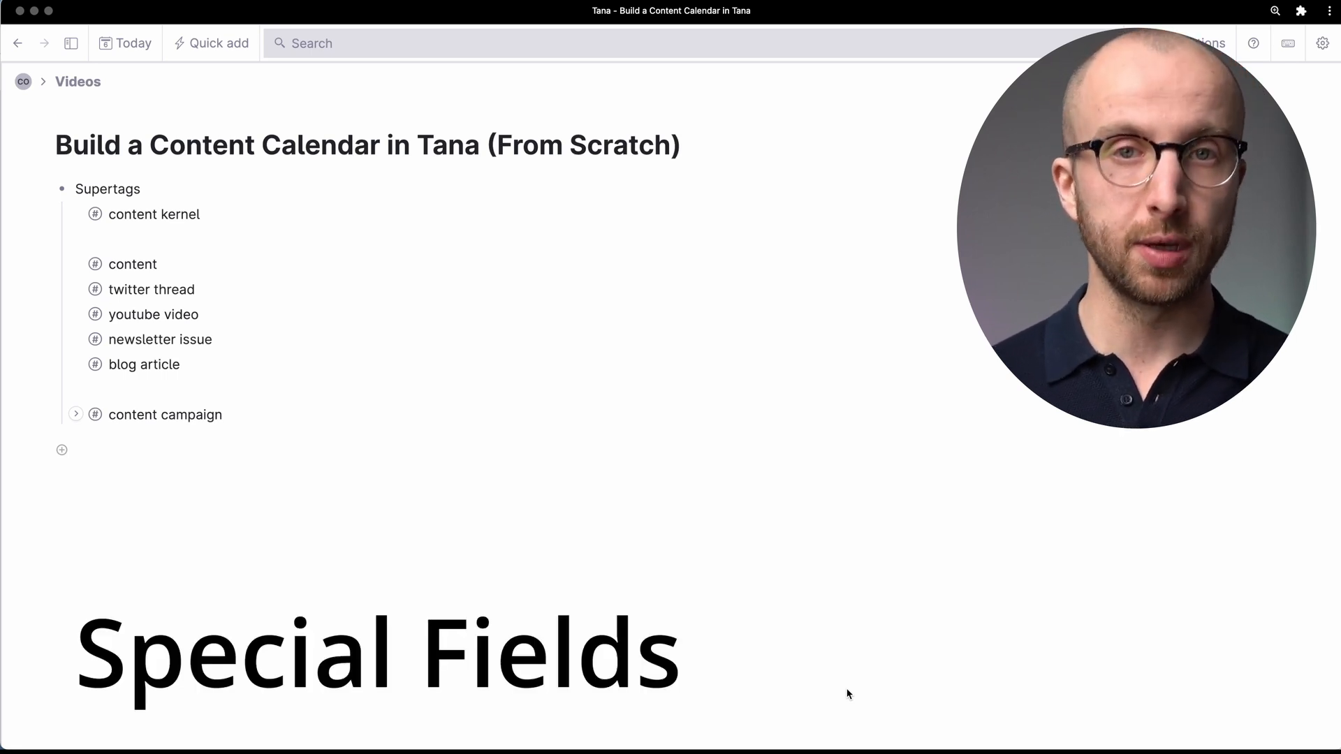
- Add a "Fields" node below the Supertags list and start a nested entry beneath it
left_click(114, 458)
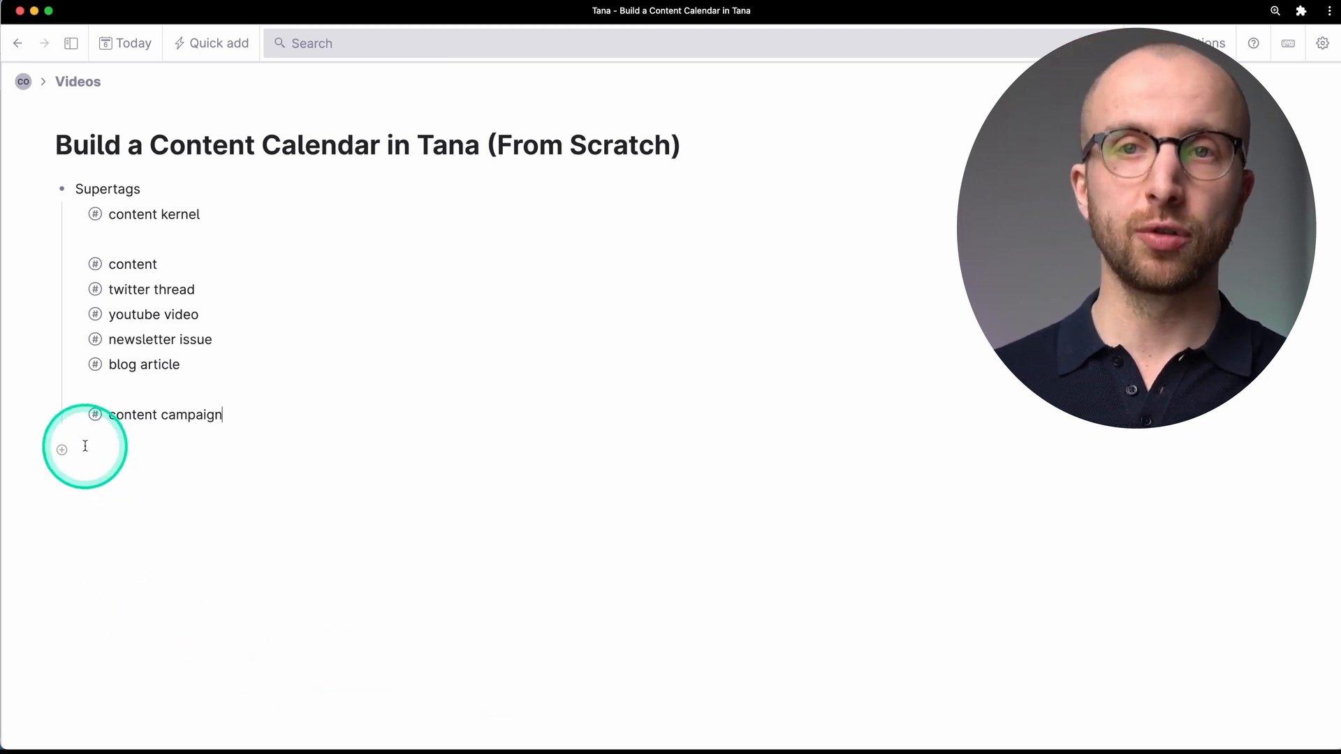
left_click(86, 446)
type("Fields")
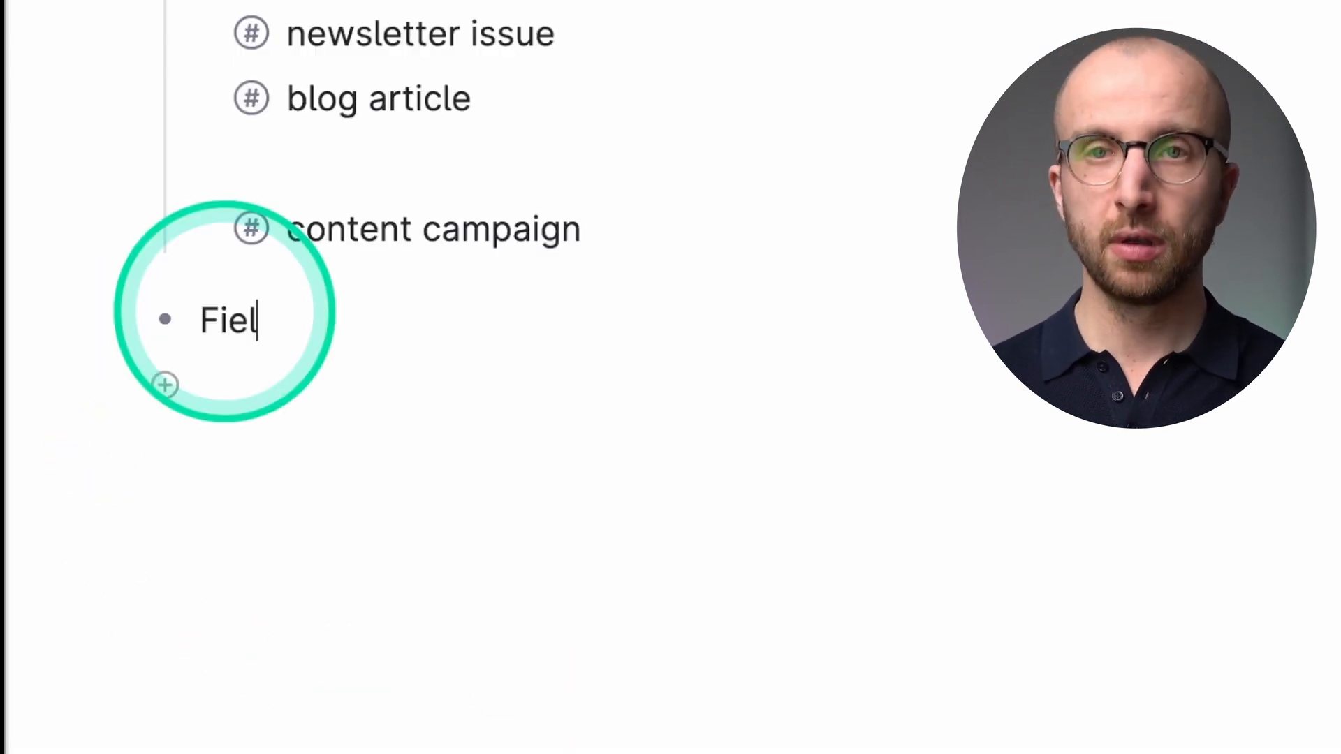
key("Return")
key("Tab")
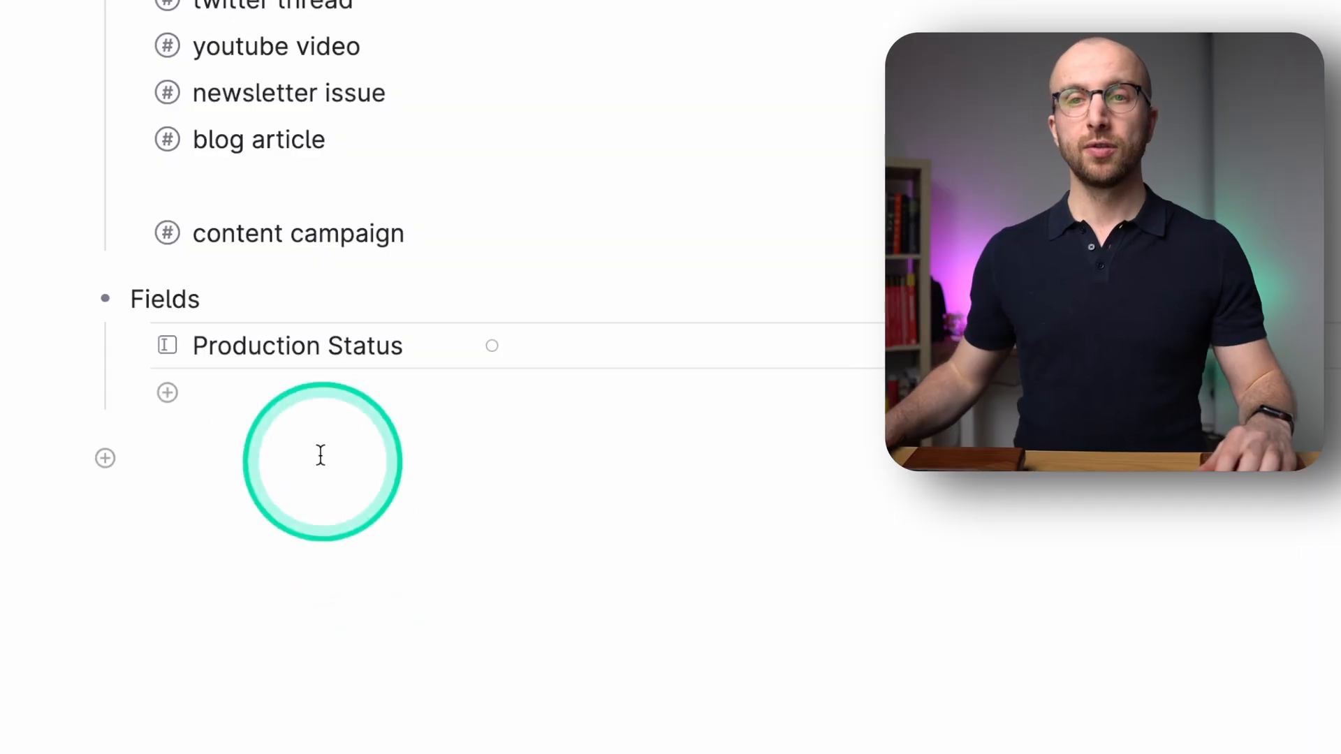
- Create a new field named "Planned Publication Date" under Fields, below Production Status
left_click(284, 404)
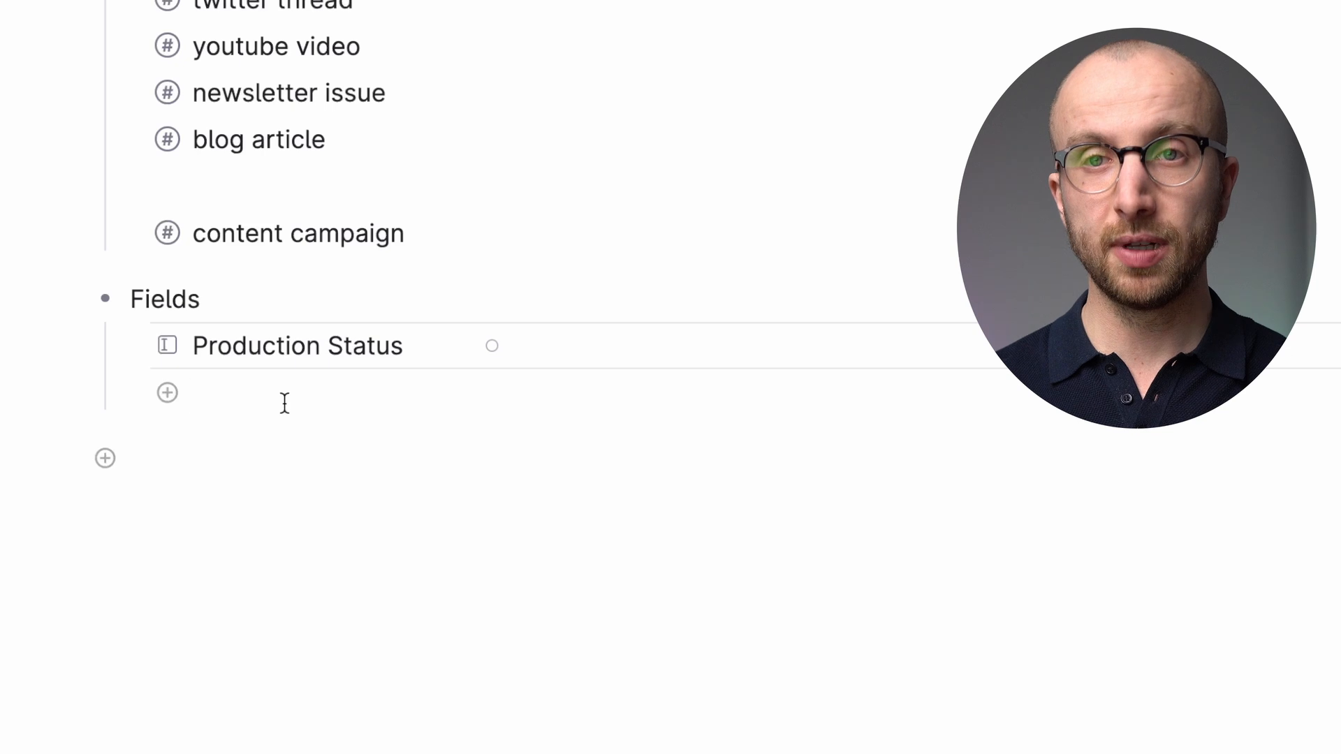
type("Planned P")
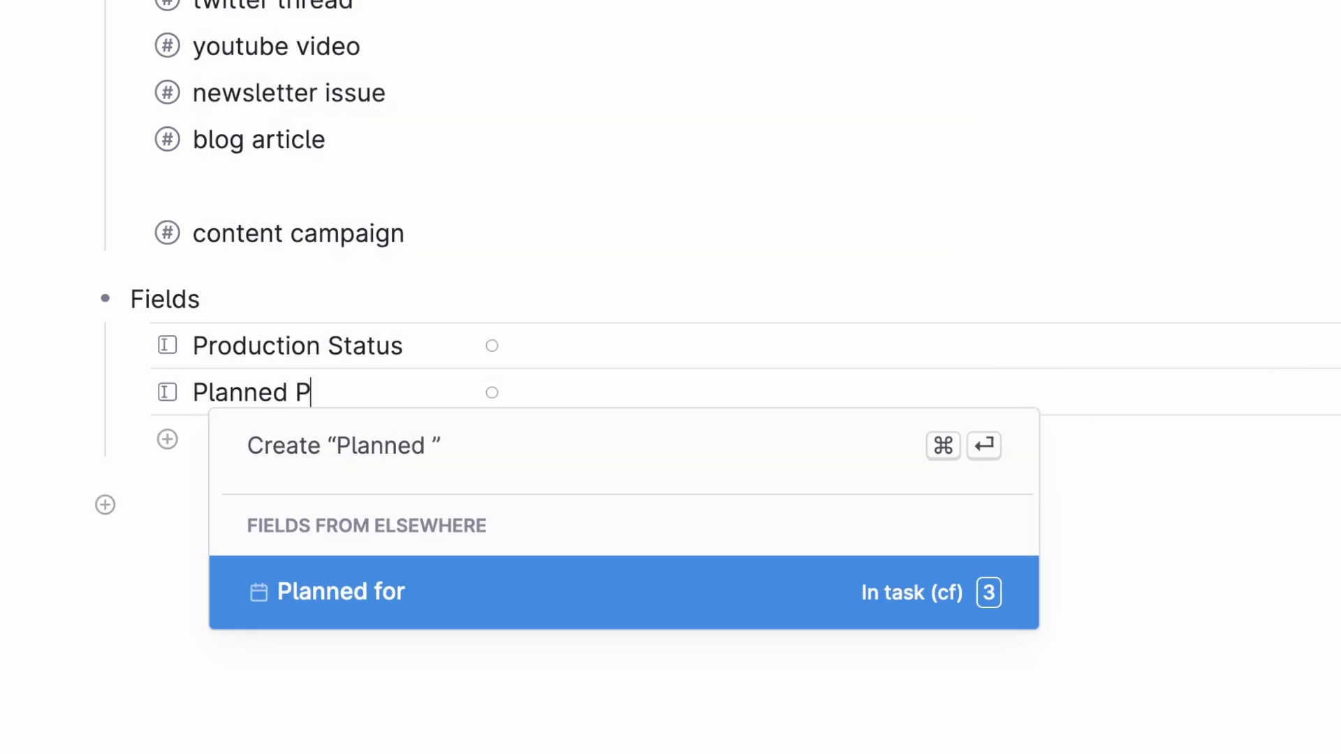
type("ublication Date")
left_click(455, 422)
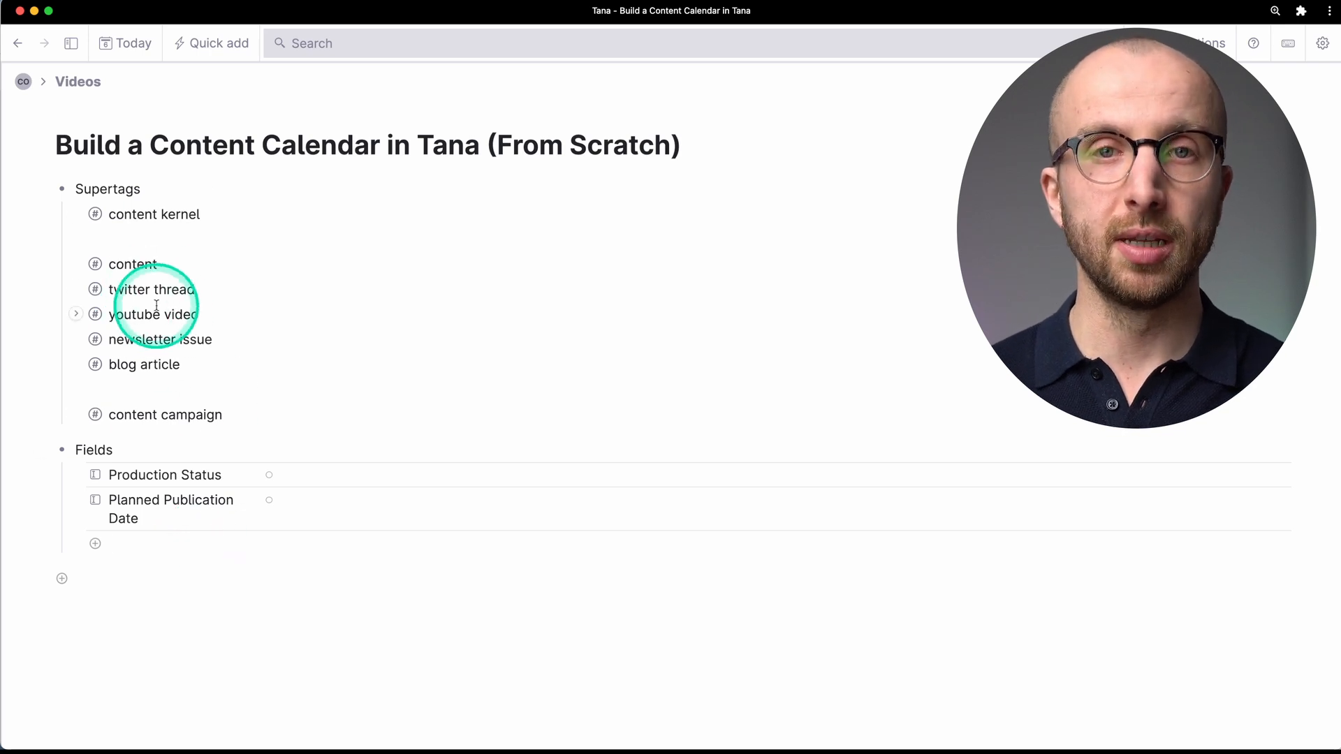
- Extend the twitter thread supertag with the content supertag and close its configuration
left_click(78, 291)
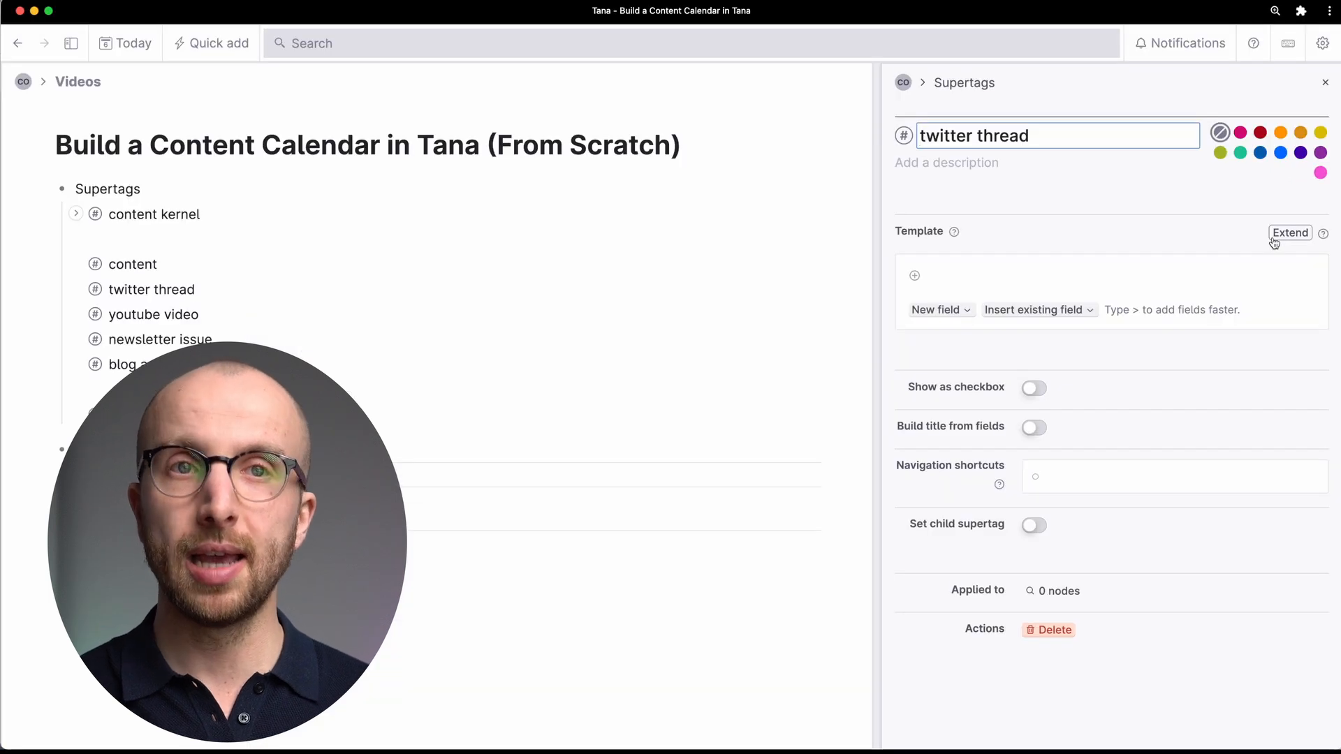
left_click(1284, 235)
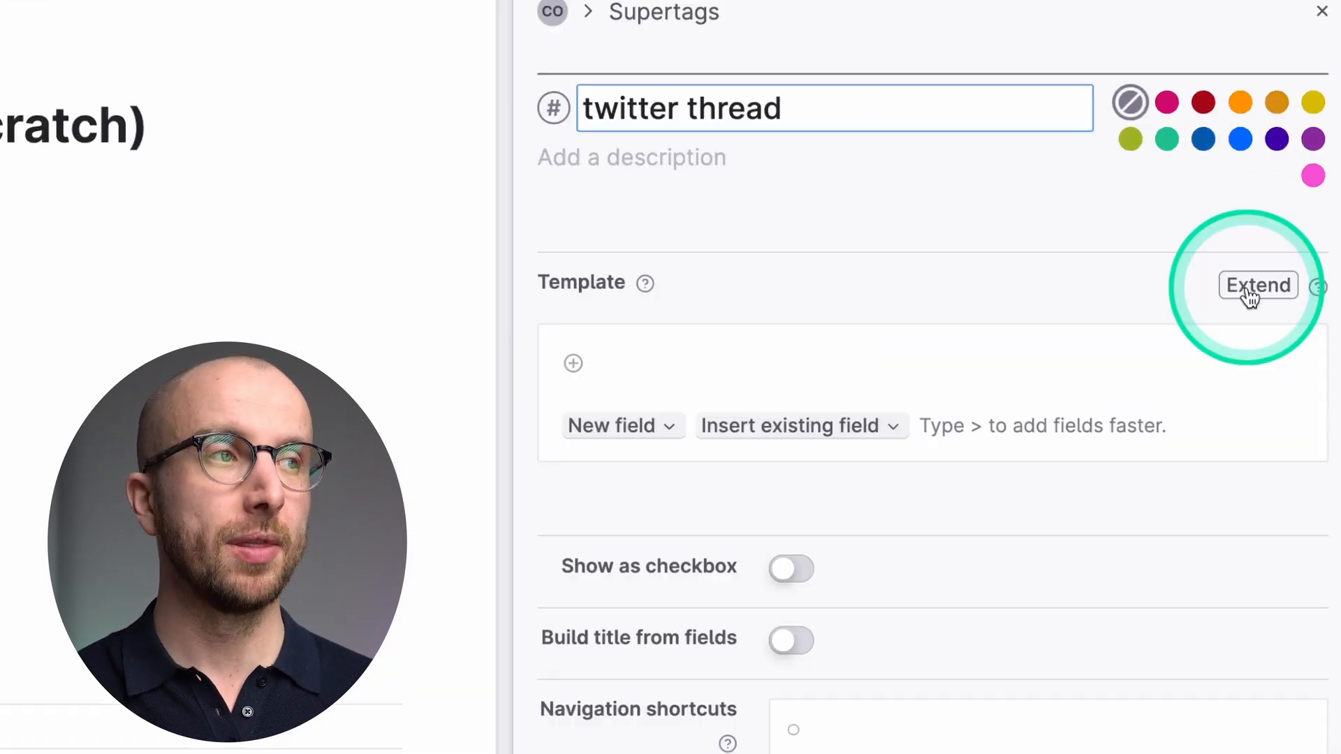
type("onten")
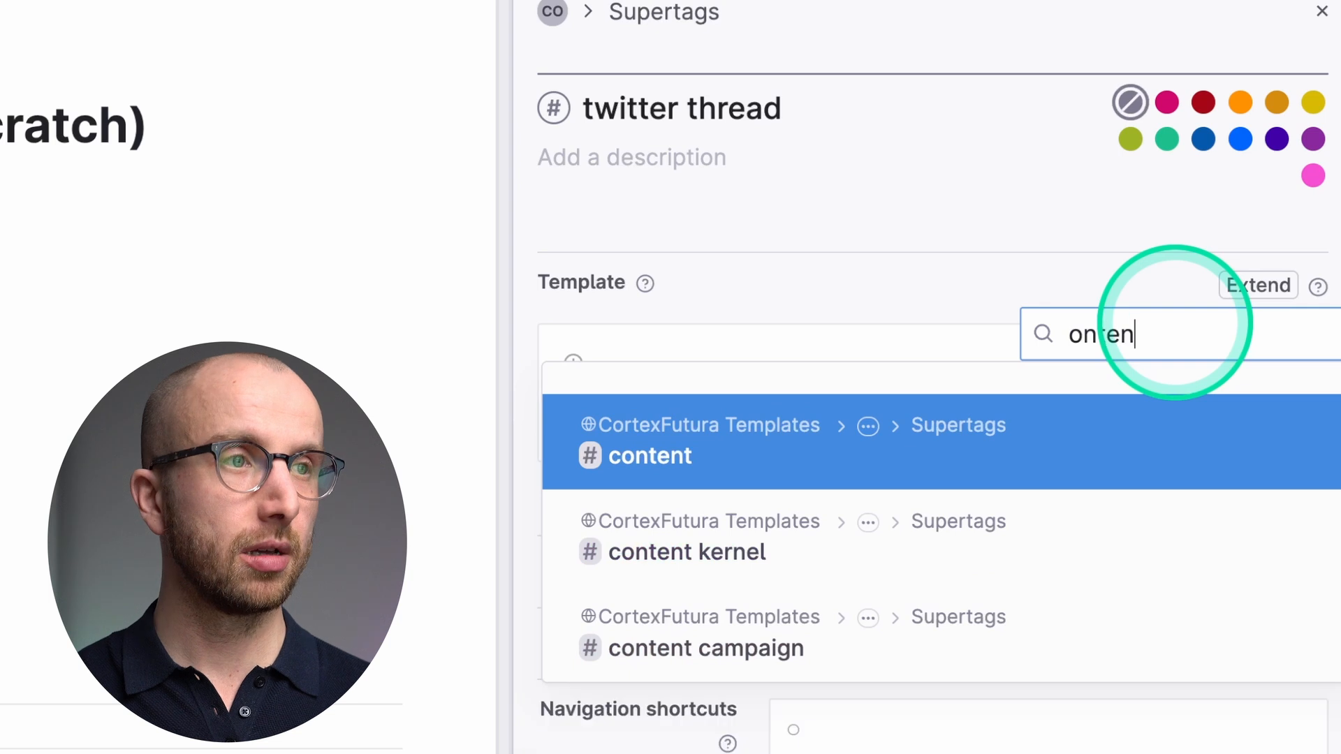
type("t")
key("Return")
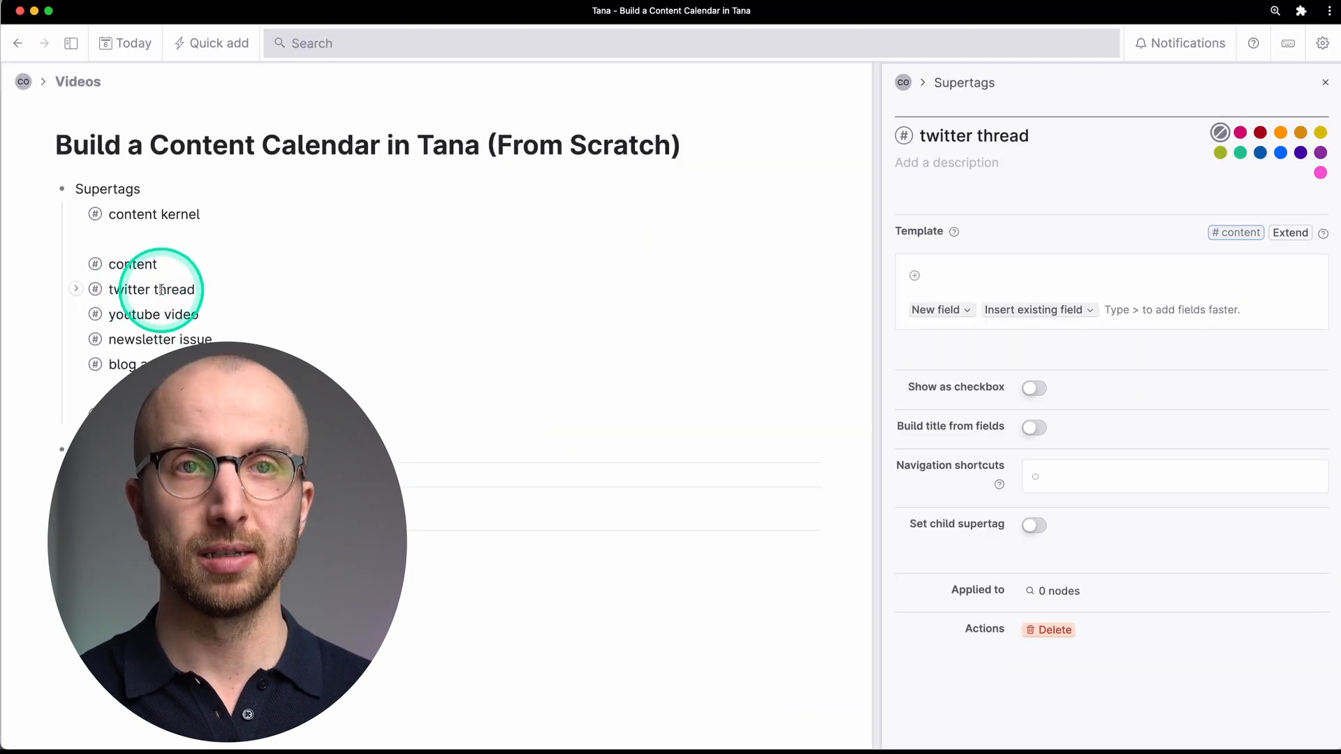
left_click(1327, 83)
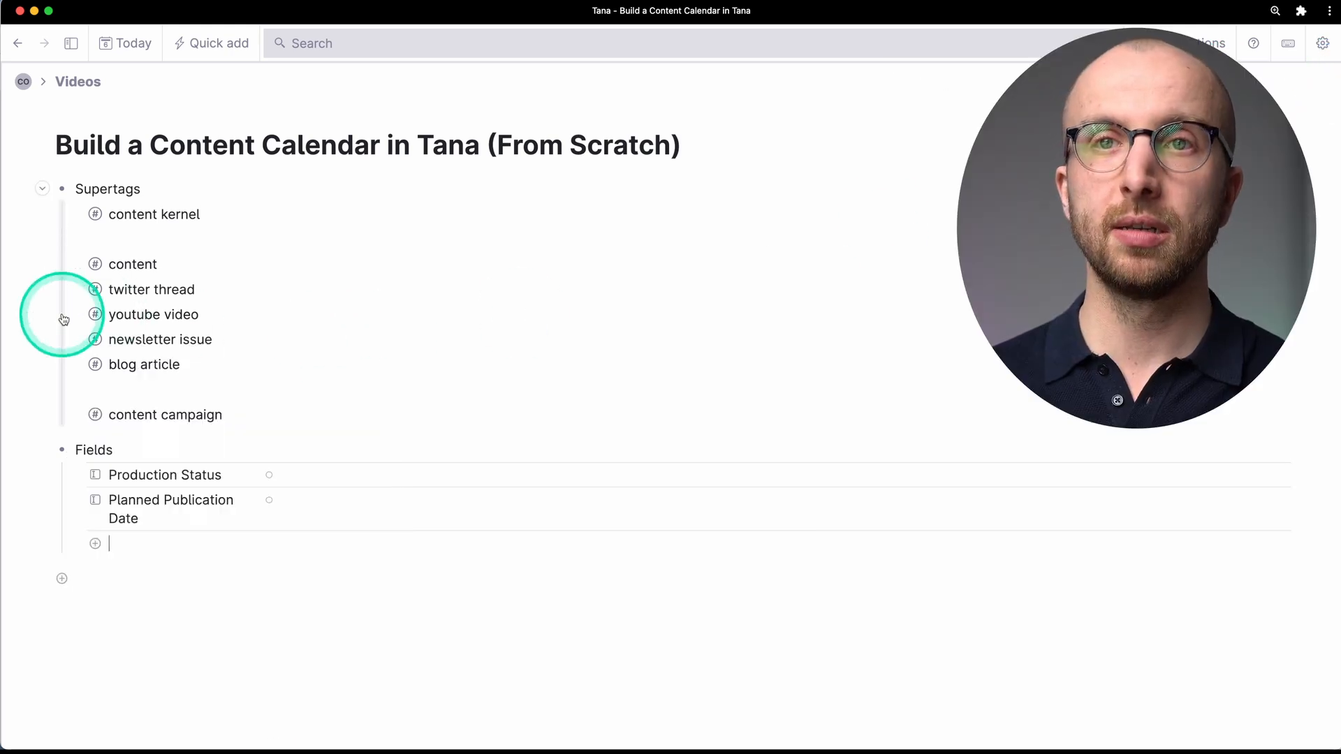
- Extend the youtube video supertag with the content supertag
left_click(76, 315)
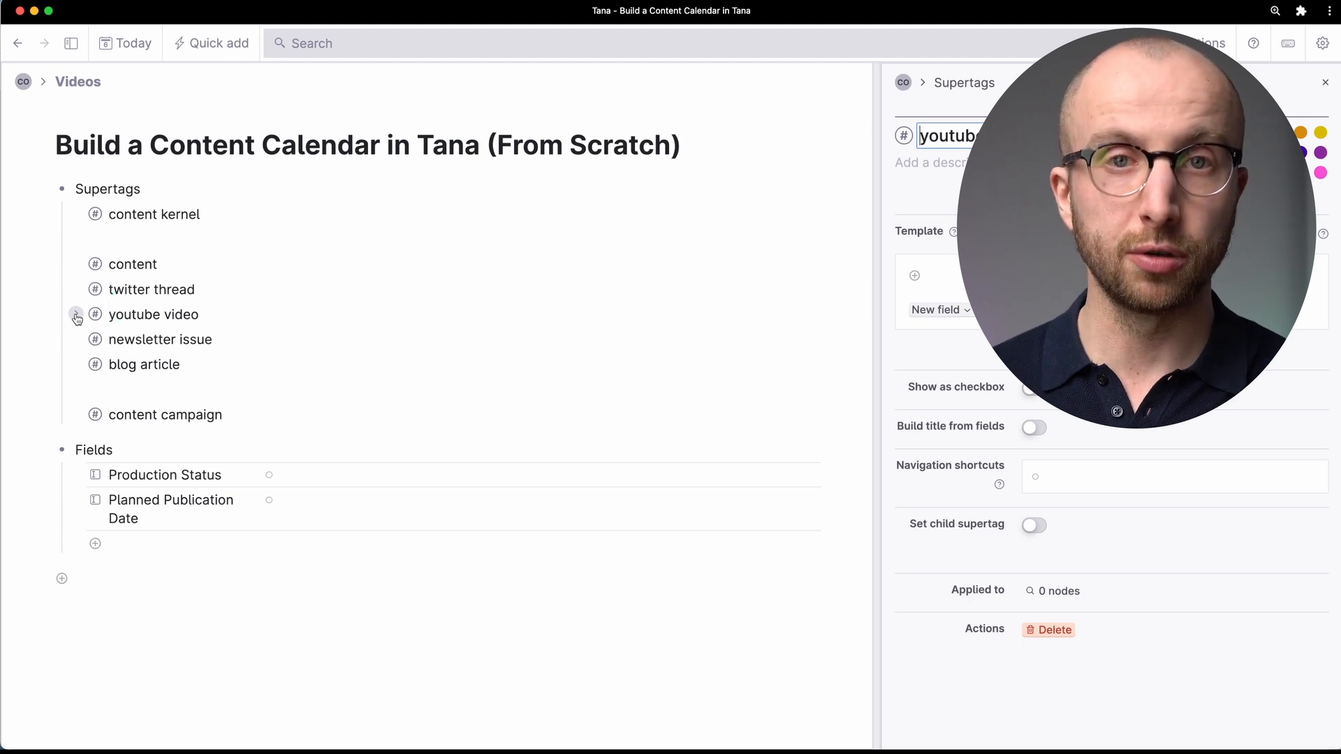
left_click(1288, 230)
type("conte")
key("Return")
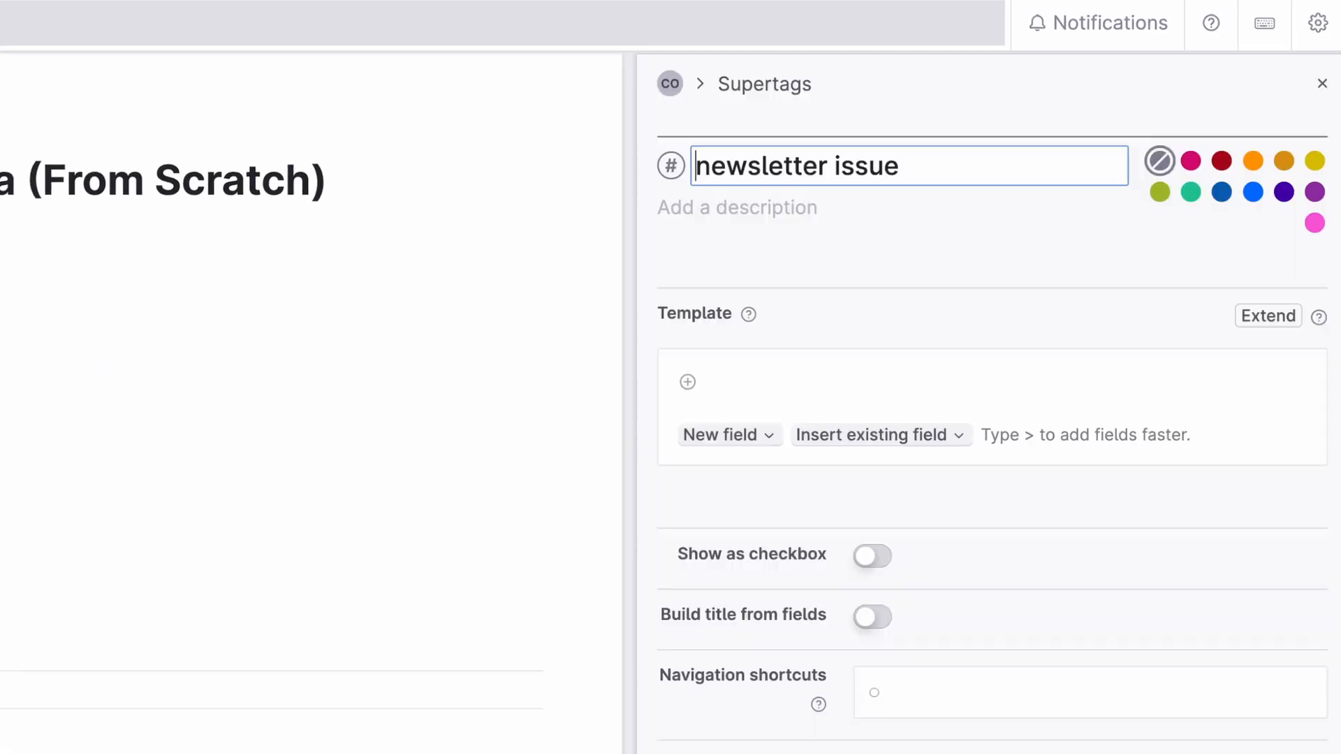
- Extend the newsletter issue and blog article supertags with the content supertag
left_click(1291, 232)
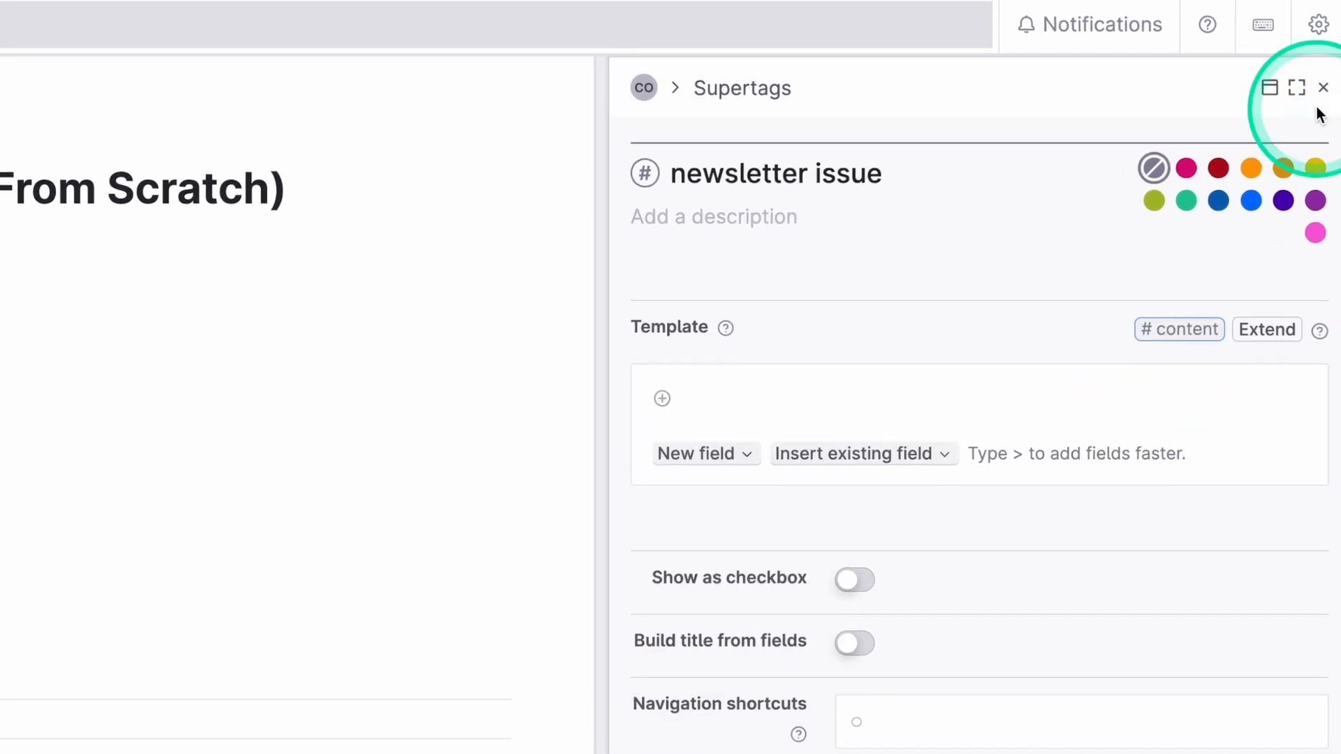
left_click(1322, 85)
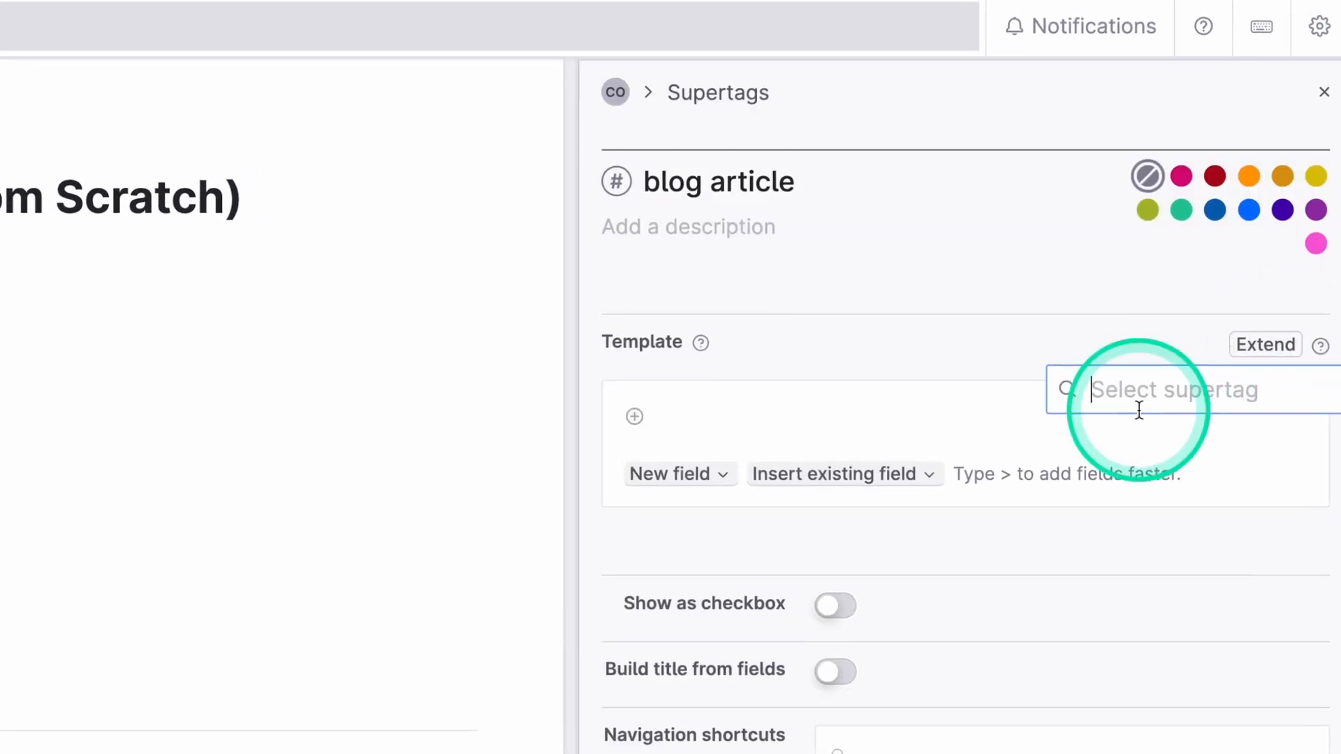
type("ontent")
left_click(1146, 475)
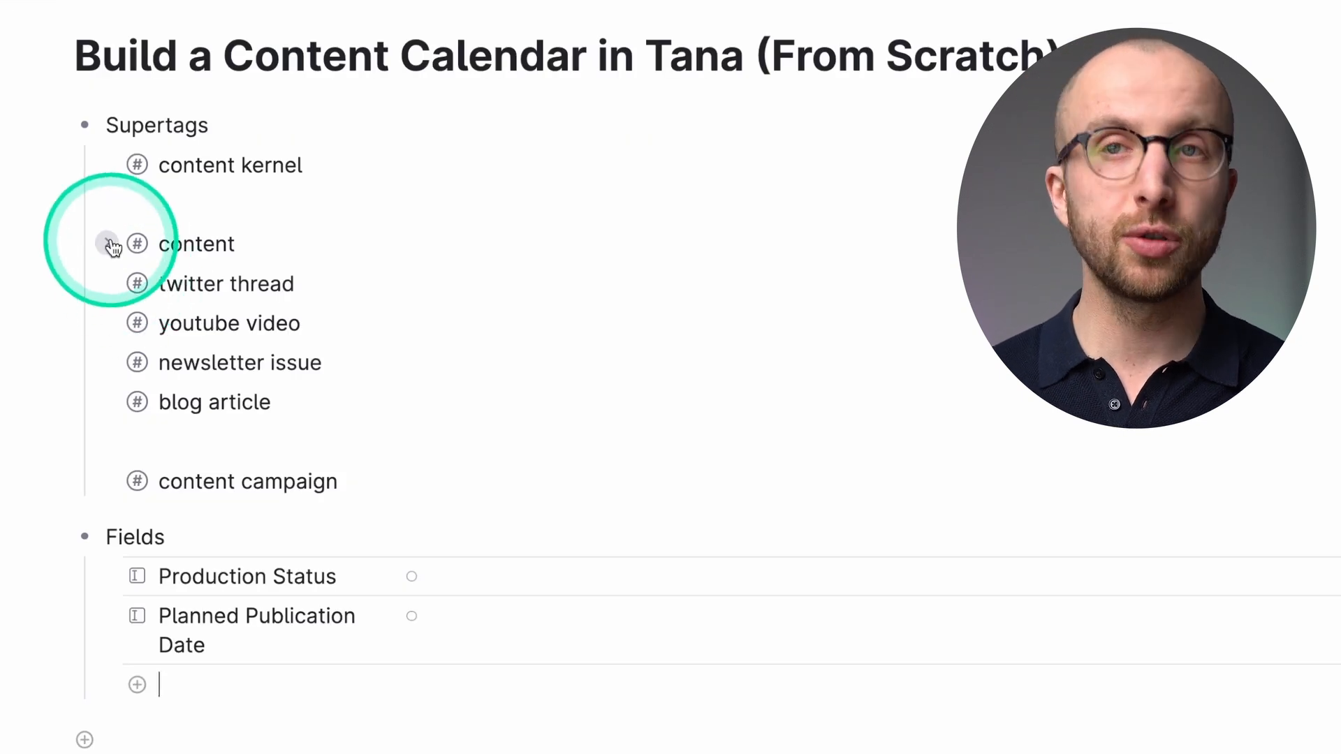
- Open the content supertag's configuration and add the existing Planned Publication Date field to its template
left_click(110, 245)
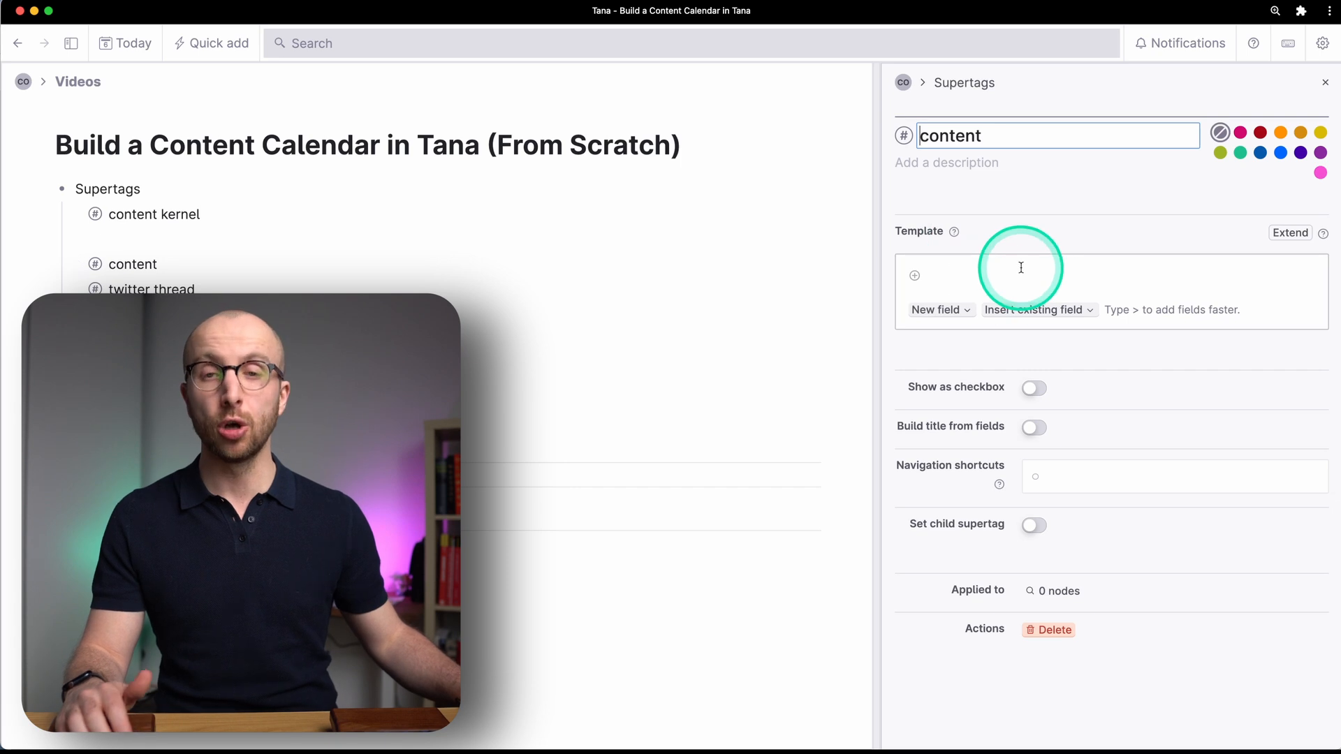
left_click(1032, 275)
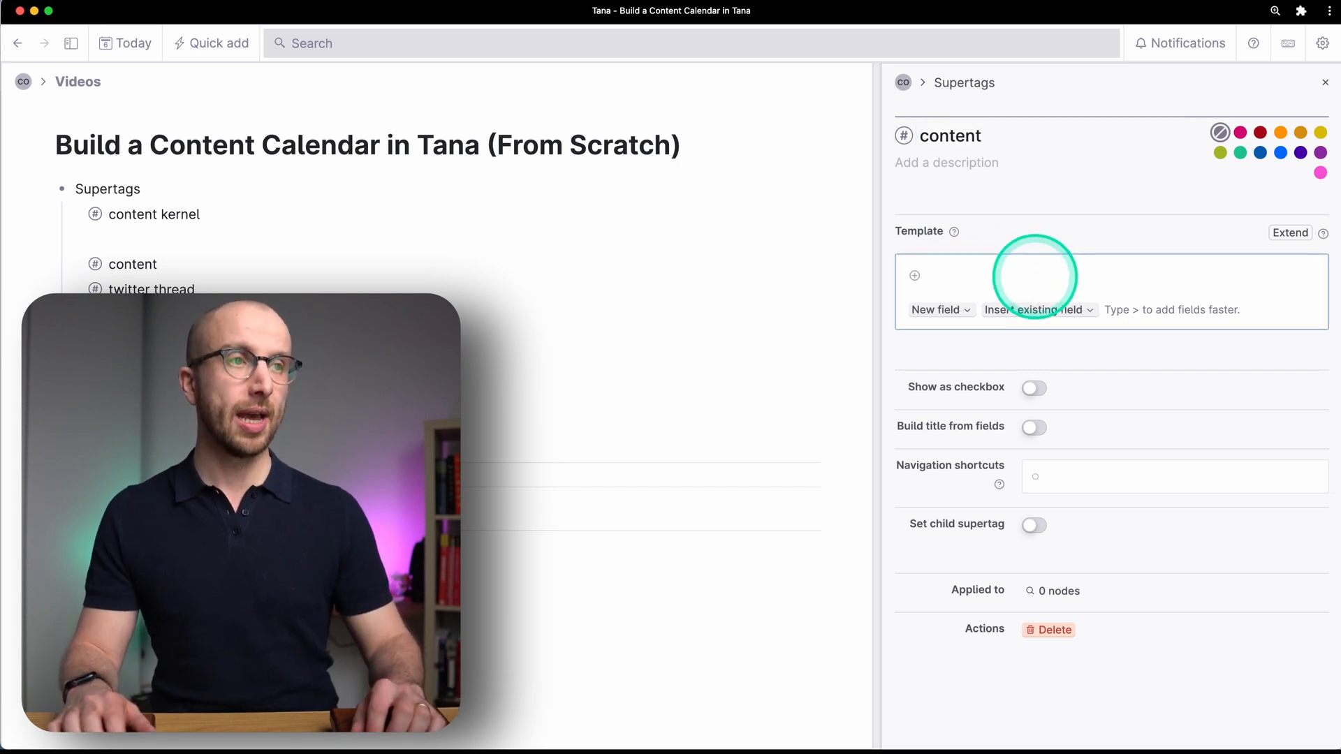
type("Plann")
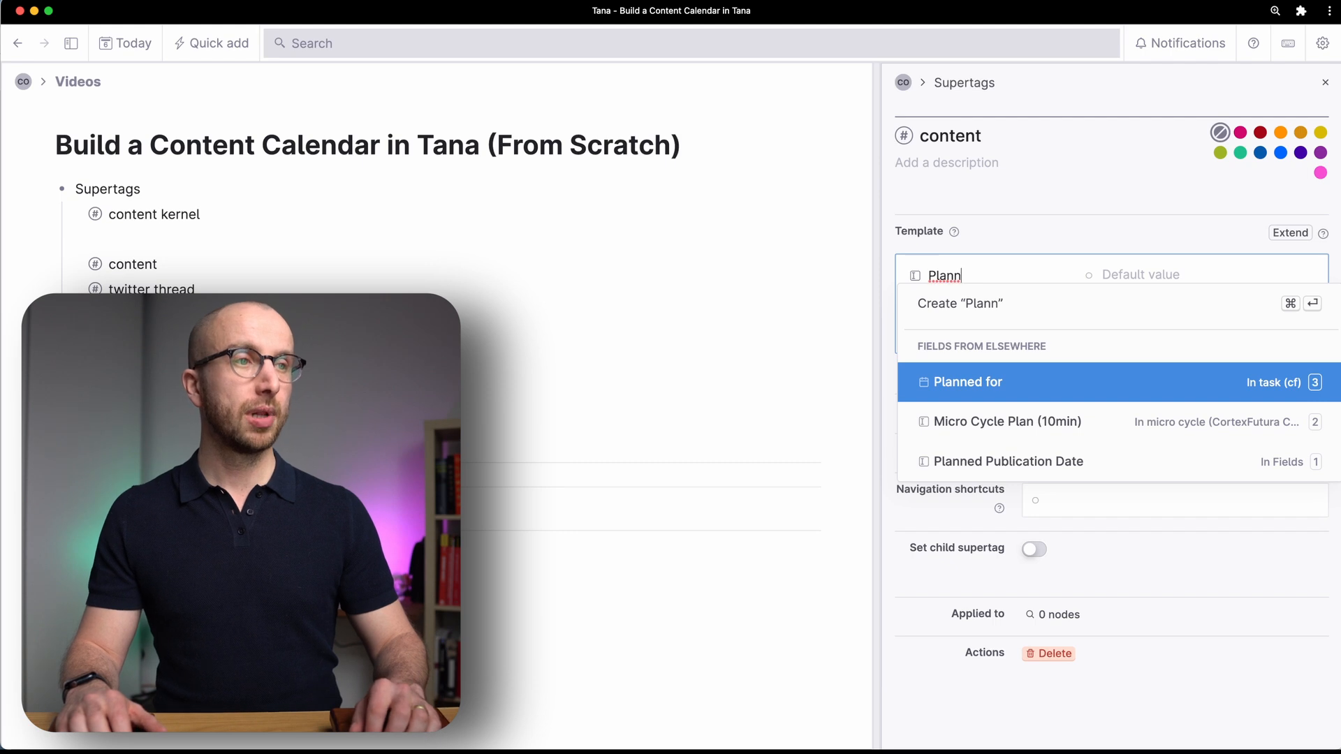
key("Down")
key("Down")
key("Return")
- Add the existing Production Status field to the content supertag's template, below Planned Publication Date
key("Return")
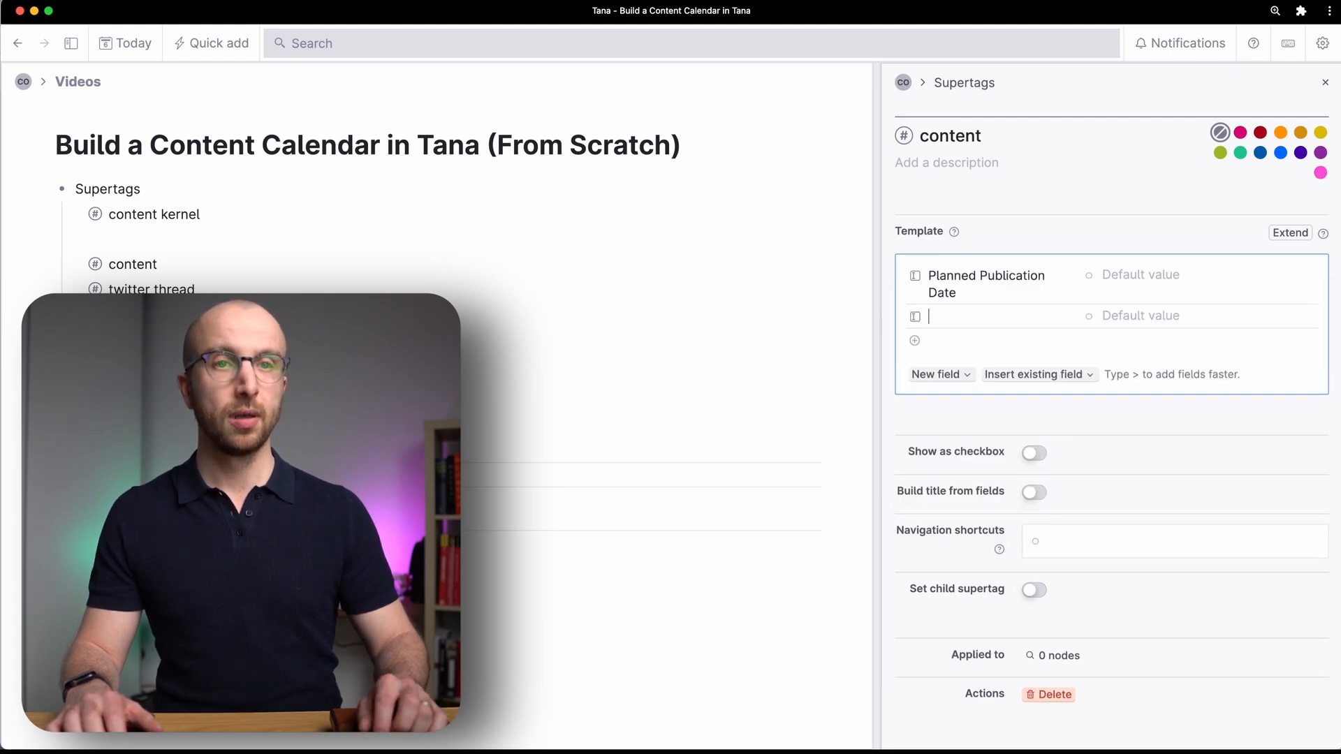
type("Produc")
key("Down")
key("Return")
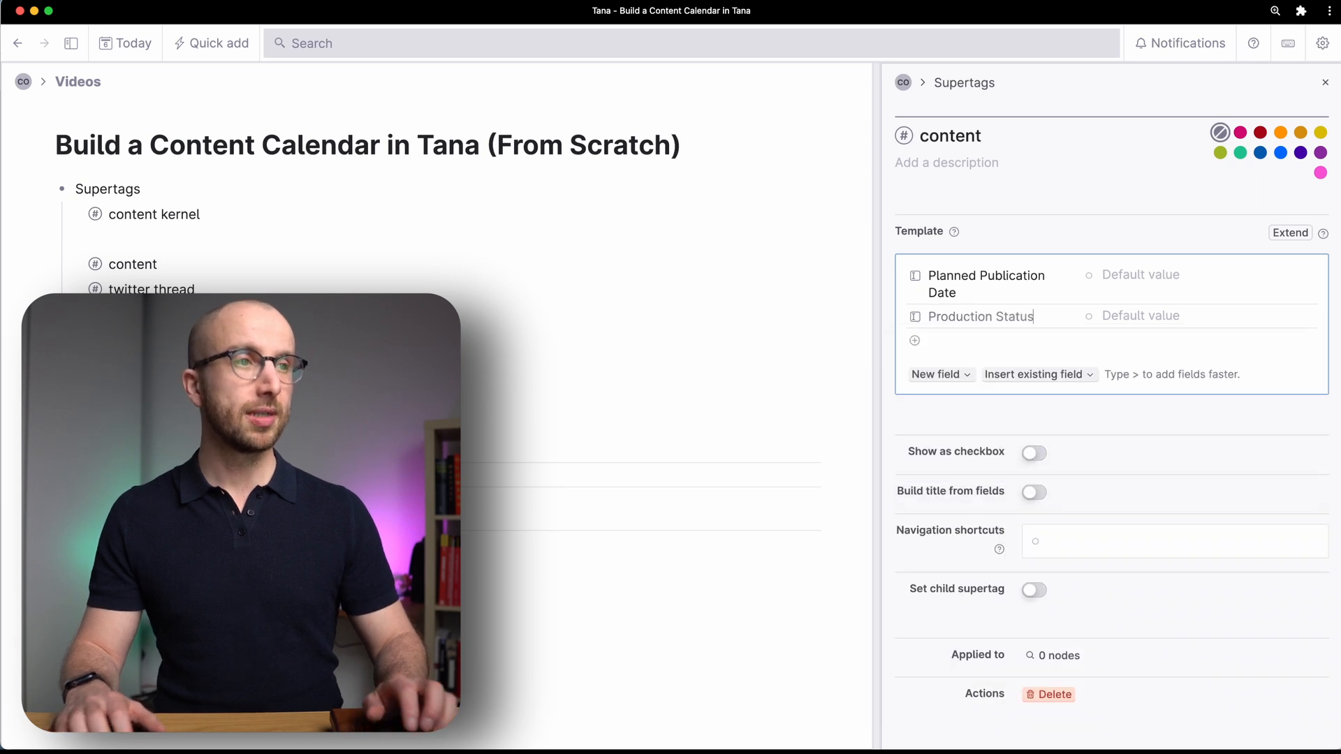
- Add the Date system field to the content supertag's template, below Production Status
key("Return")
type("D")
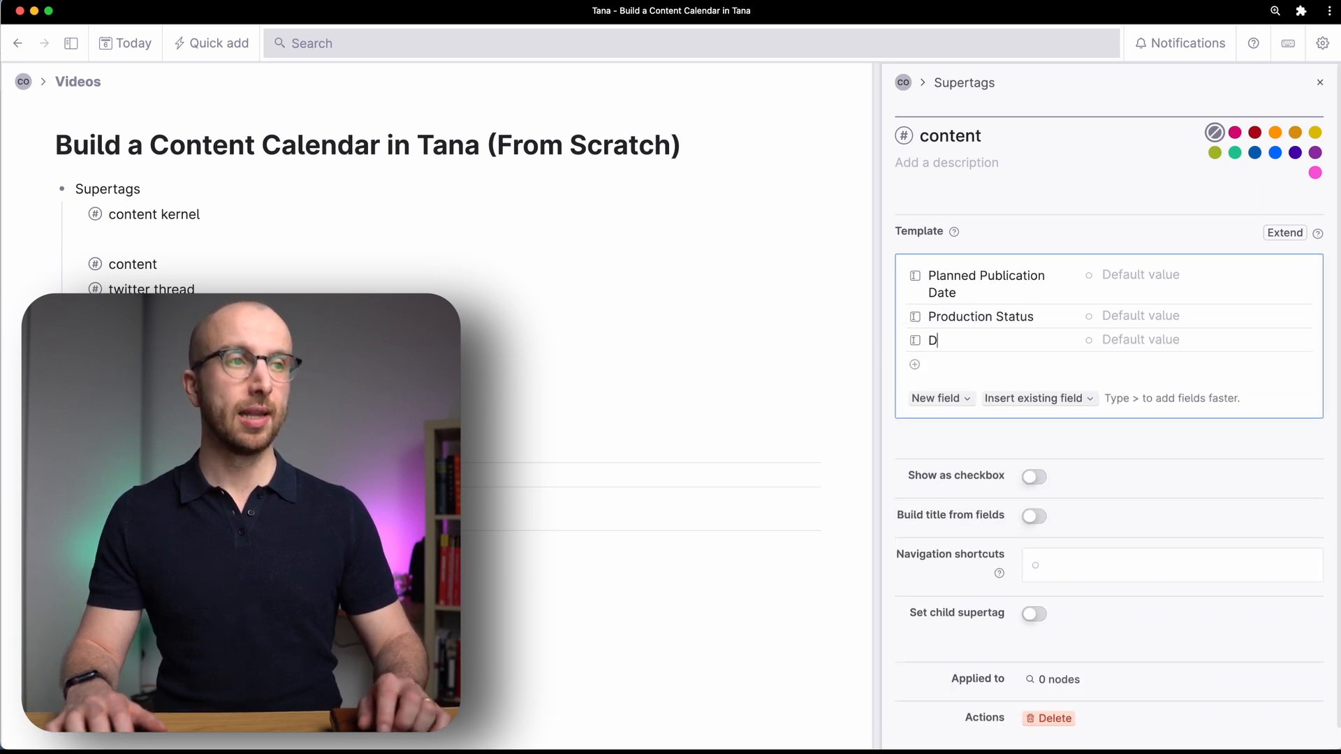
type("ate")
key("Down")
key("Down")
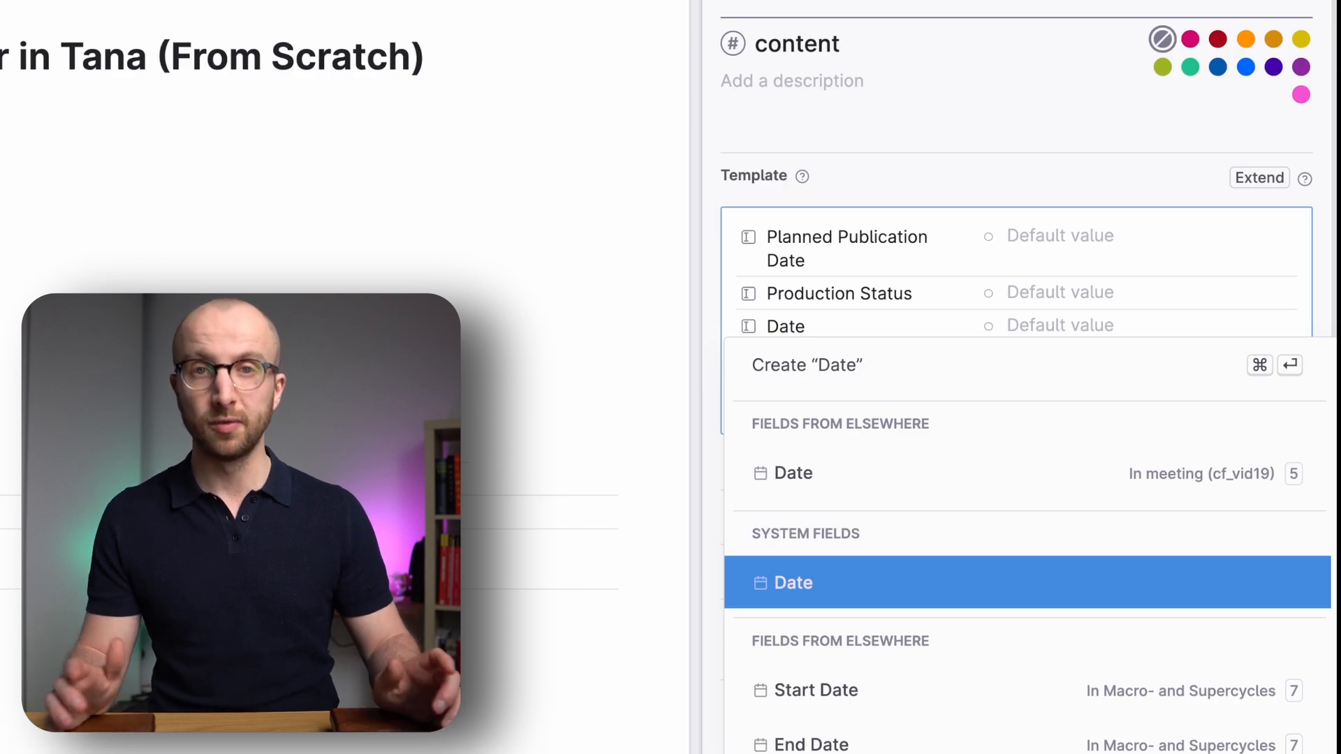
key("Return")
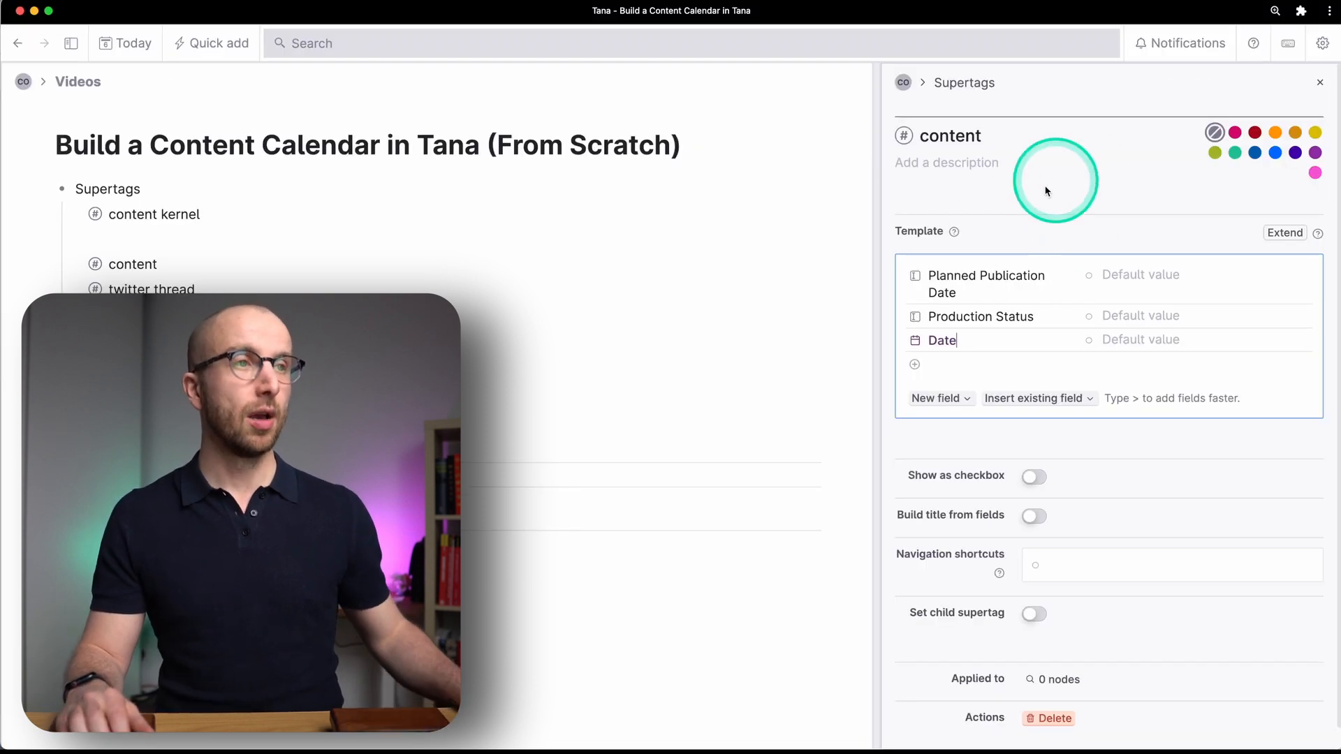
- Set the Planned Publication Date field's type to Date and return to the content supertag's configuration
left_click(916, 278)
left_click(1137, 223)
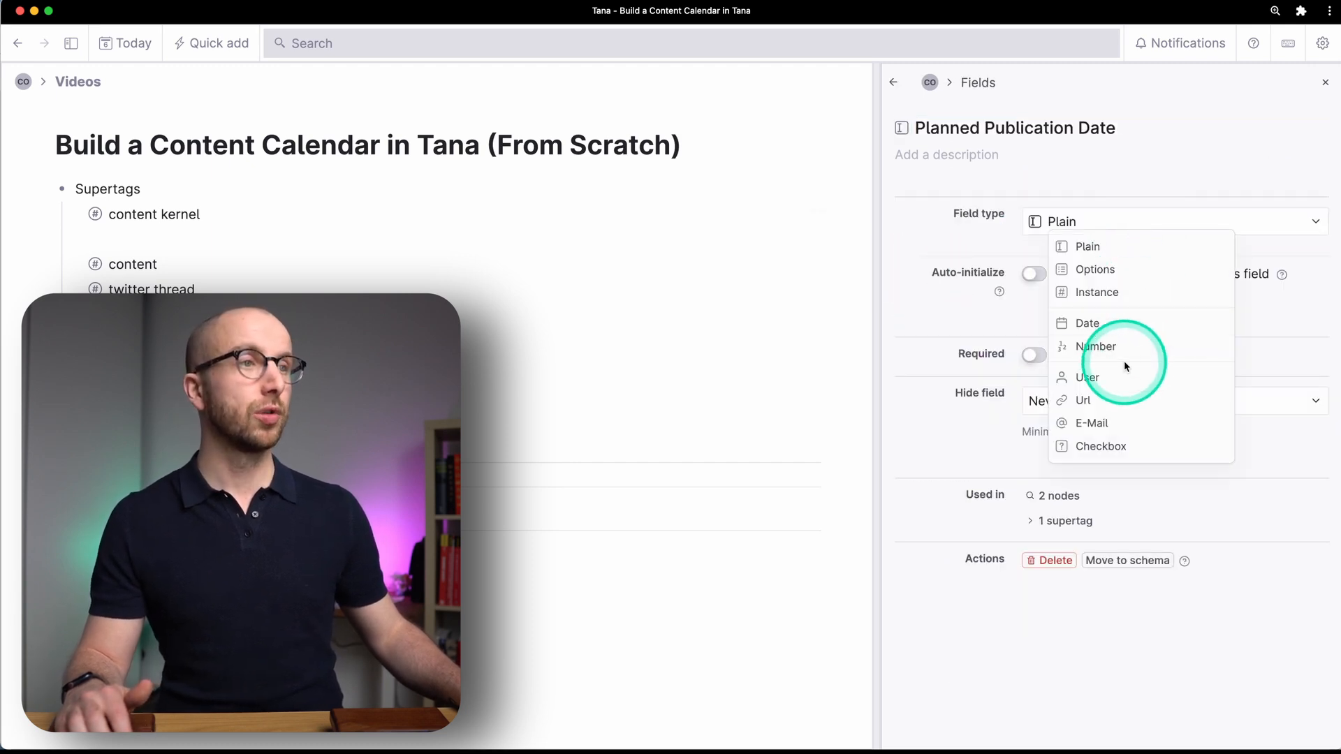
left_click(1113, 323)
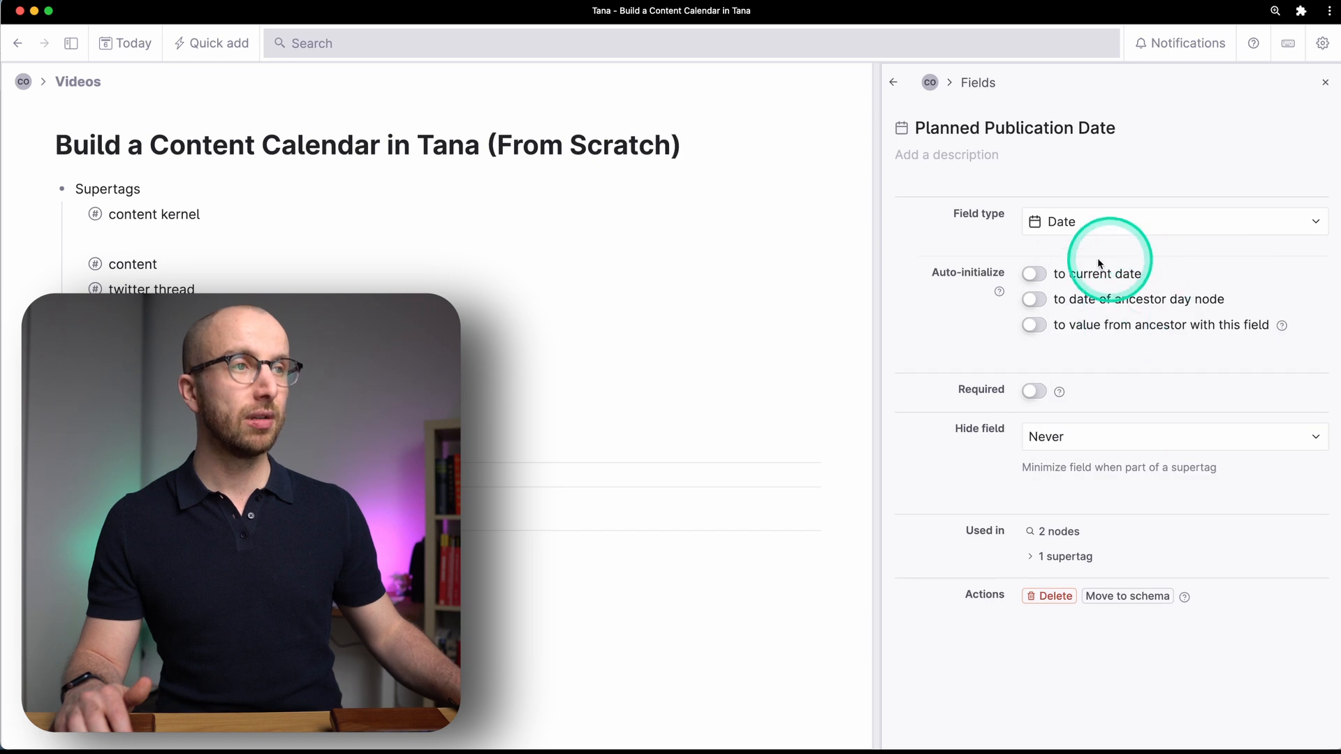
left_click(894, 82)
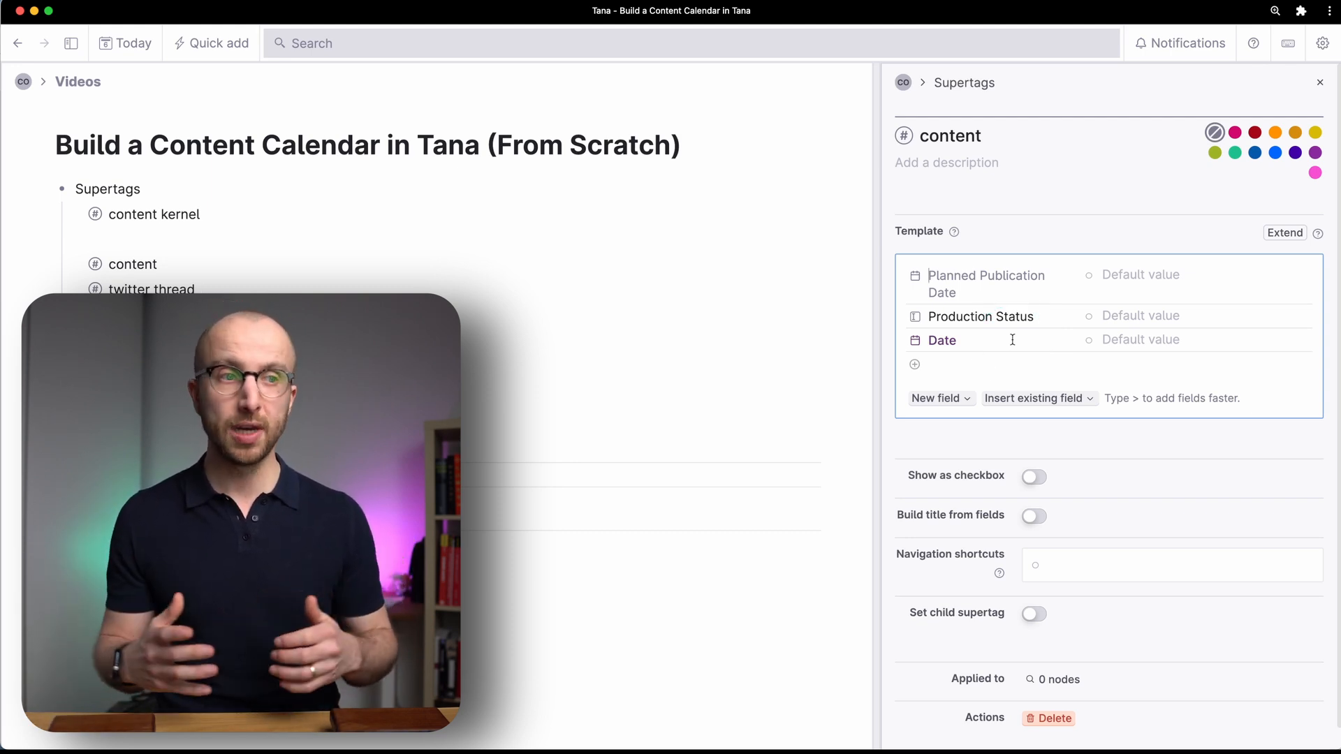
- Open the Production Status field's configuration and set its field type to Options
left_click(916, 318)
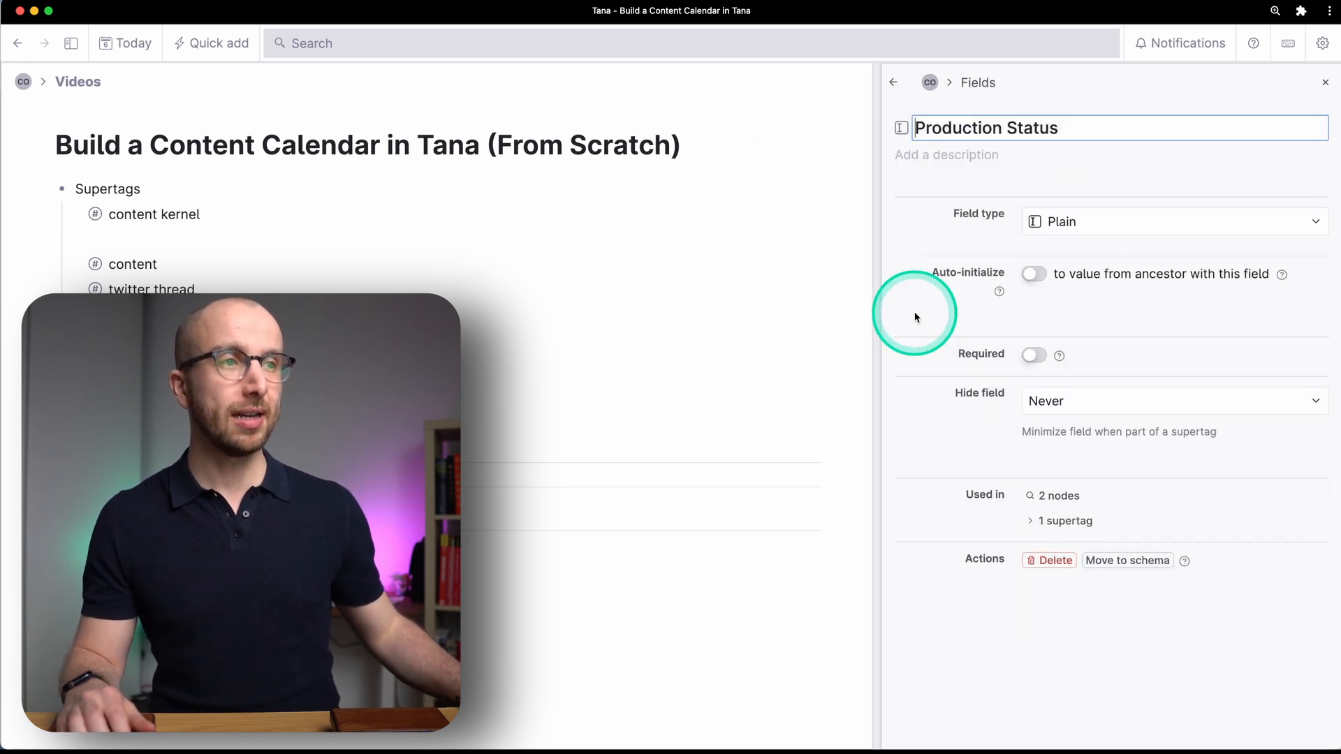
left_click(1143, 218)
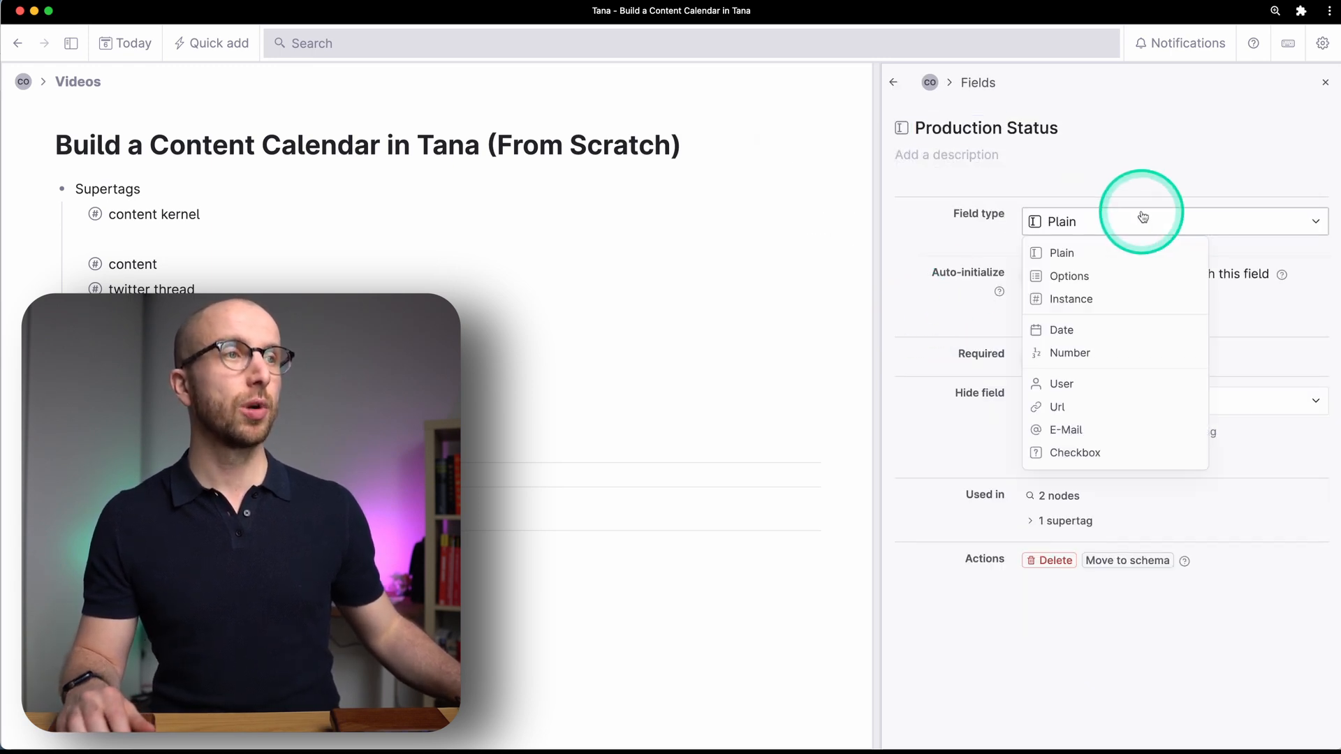
left_click(1099, 278)
- Make Production Status an Options field with the predetermined options Just an Idea, Researching, Writing, Filming and Editing
left_click(1101, 278)
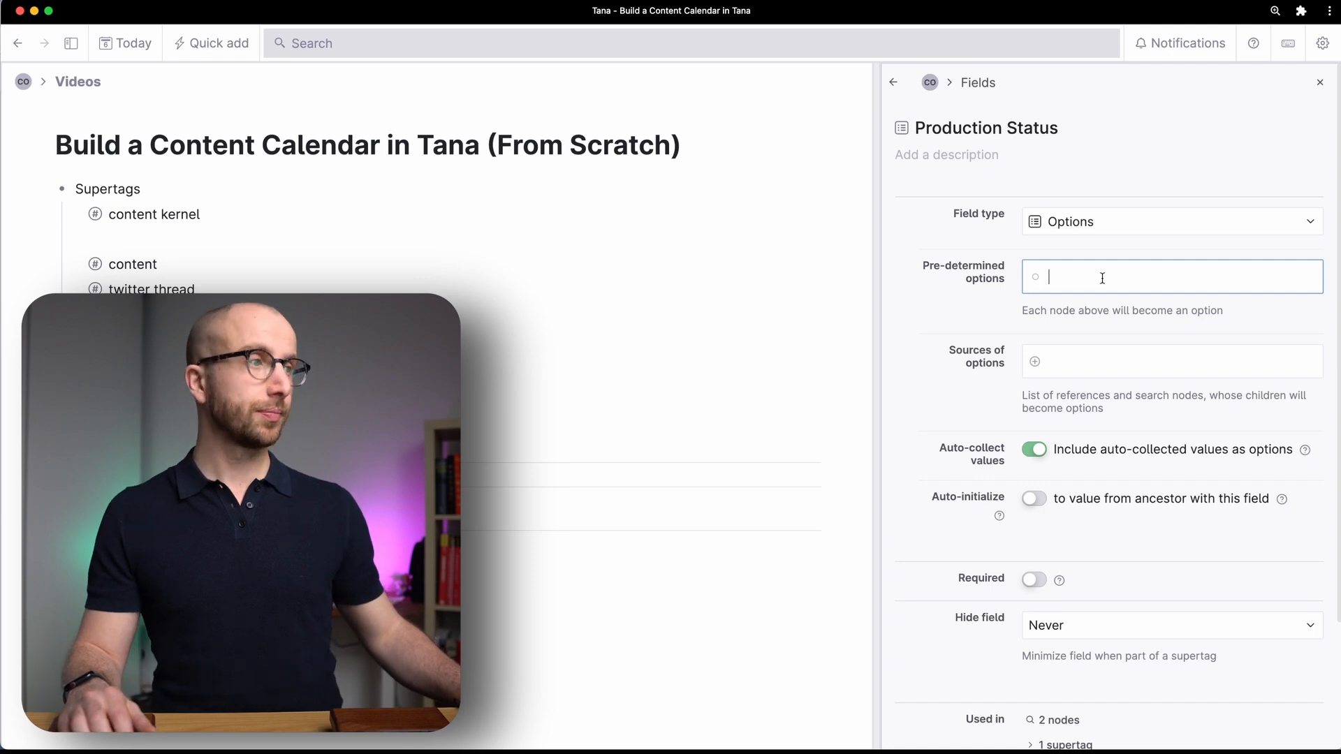
left_click(1102, 278)
type("Just an Idea")
key("Return")
type("Resear")
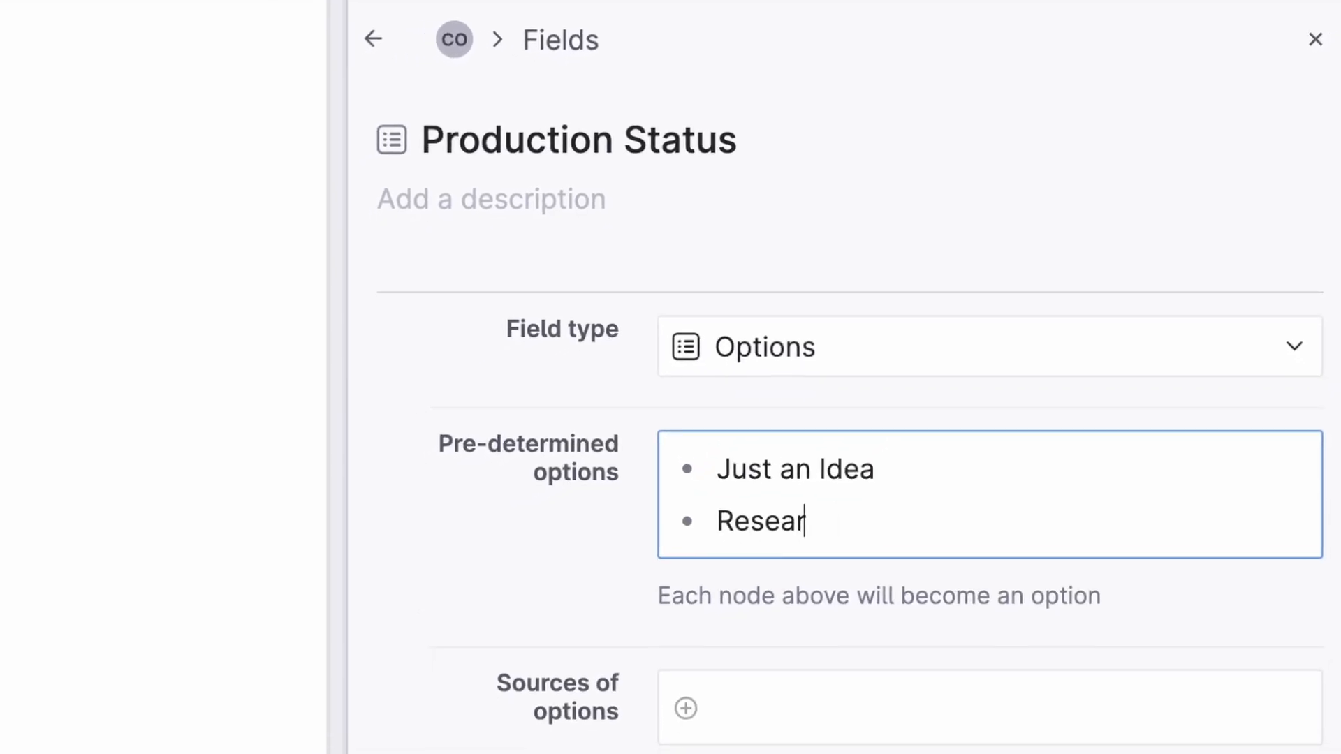
type("ching")
key("Return")
type("Writing")
key("Return")
type("Filming")
key("Return")
type("Editing")
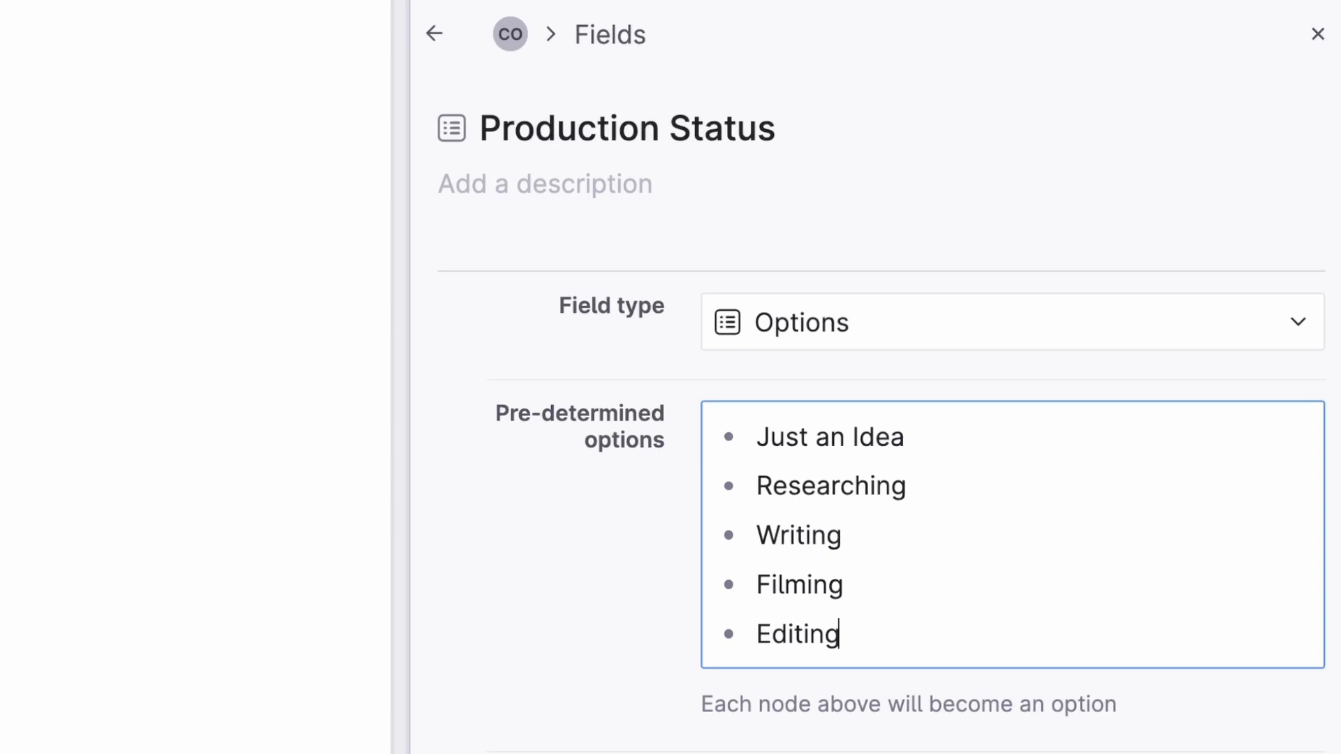
- Append Ready to Publish, Scheduled and Published as separate predetermined options of the Production Status field
key("Return")
type("Ready to Publish")
key("Return")
type("Schedule")
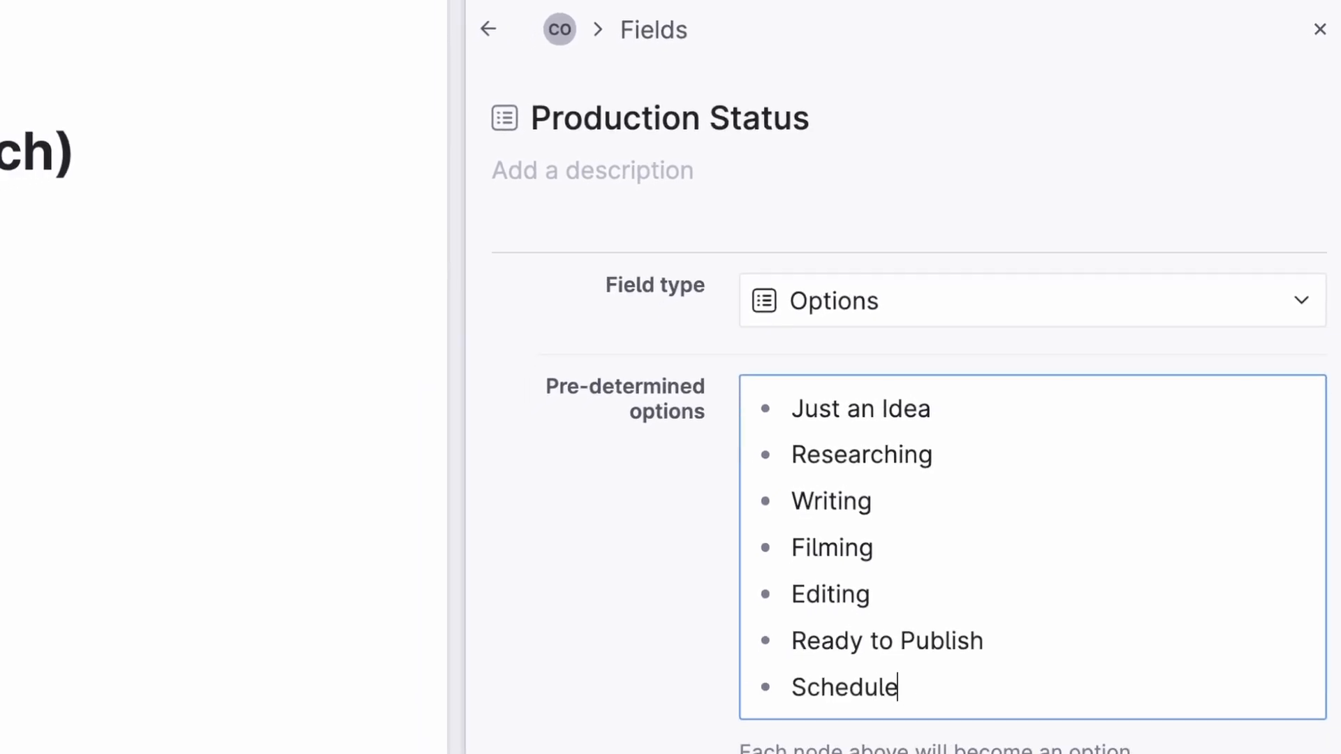
type("d Published")
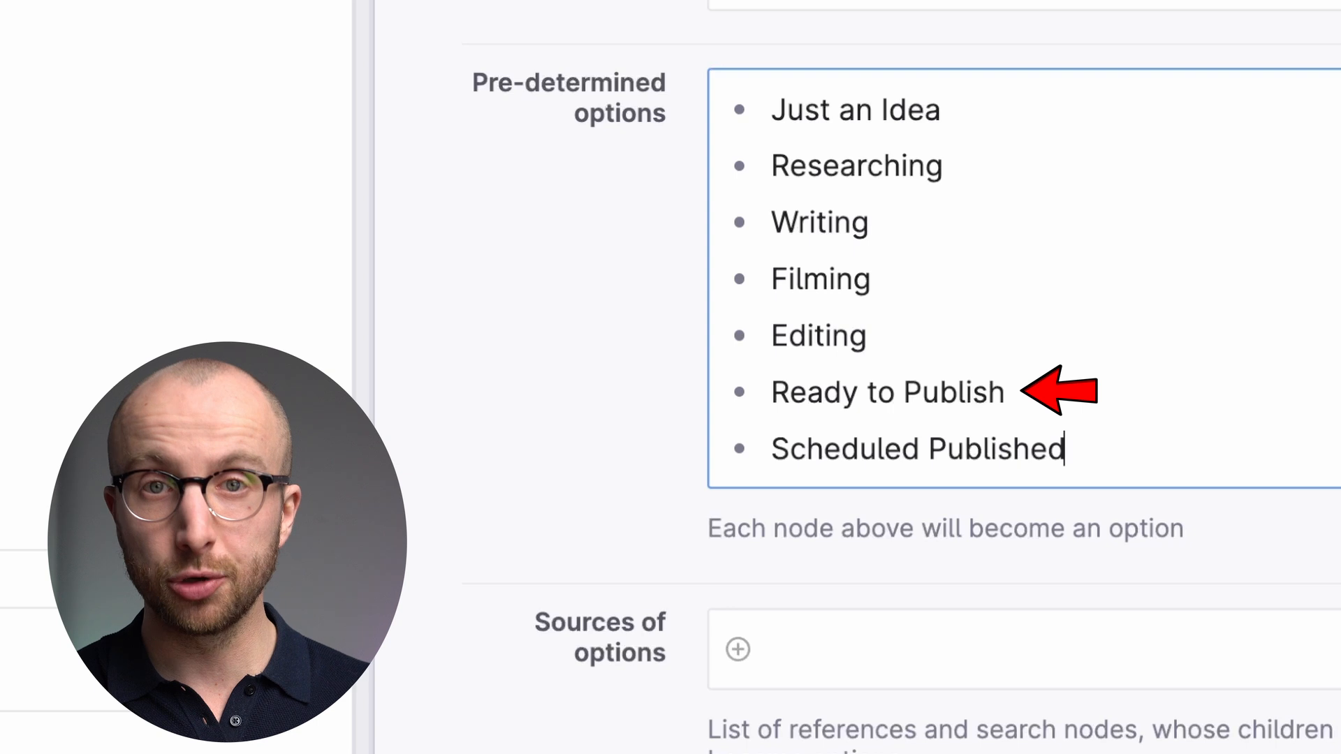
left_click(929, 449)
key("BackSpace")
key("Return")
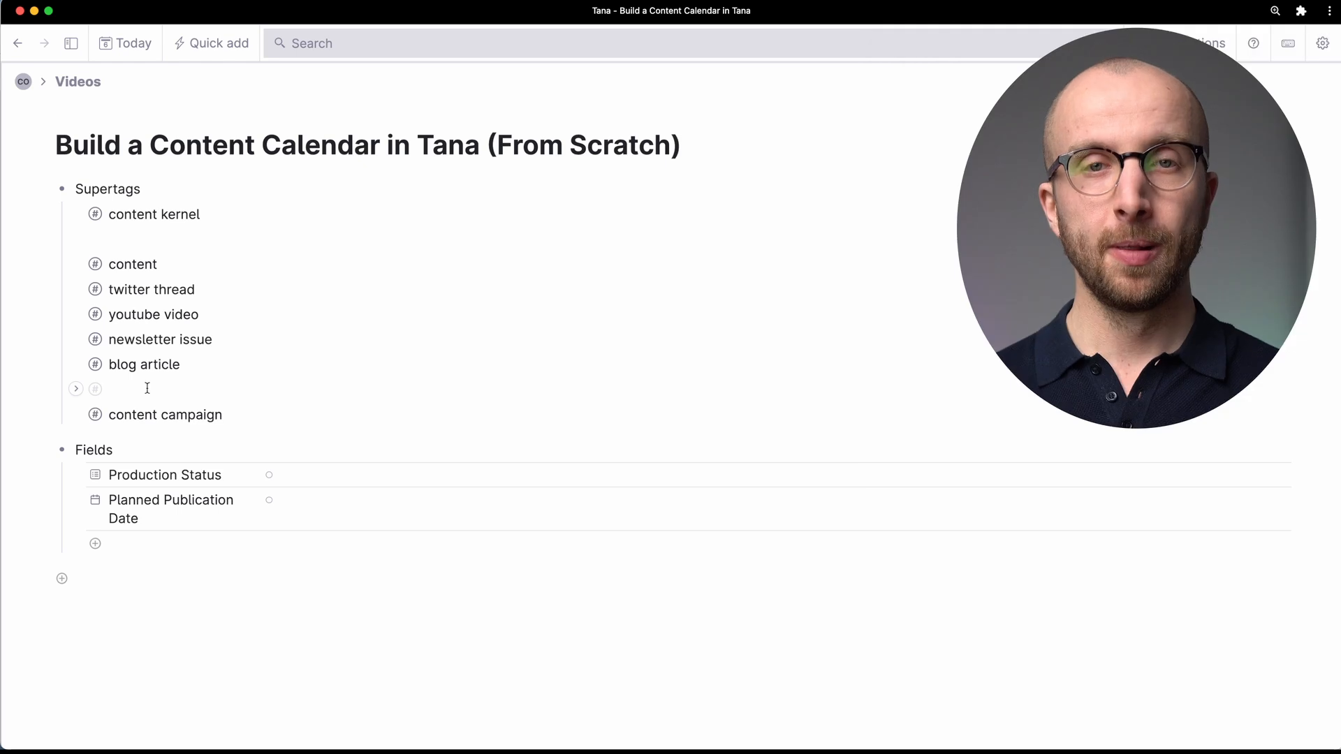
- Create a new field named Stems from under Fields, below Planned Publication Date
left_click(153, 541)
type(">Stems from")
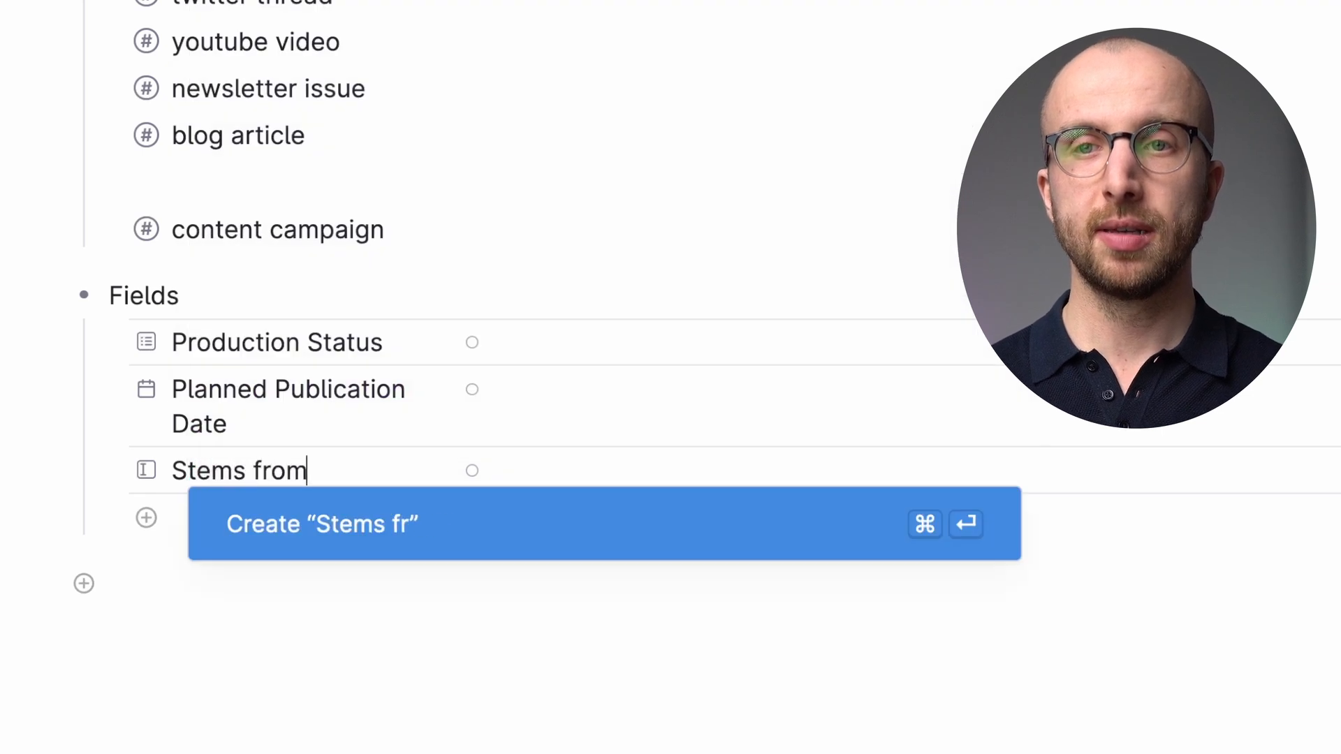
left_click(383, 550)
- Set the Stems from field's type to Instance, with content kernel as the instance supertag
left_click(145, 471)
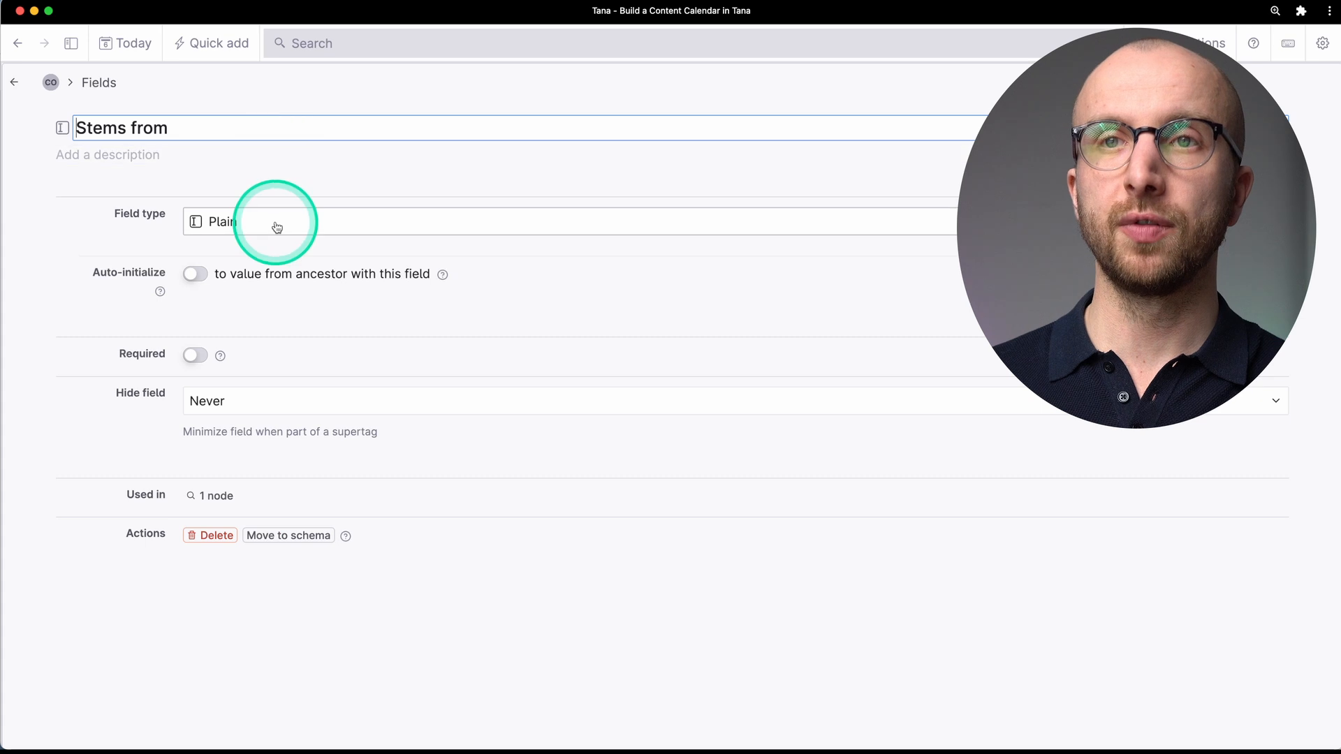
left_click(277, 223)
left_click(293, 292)
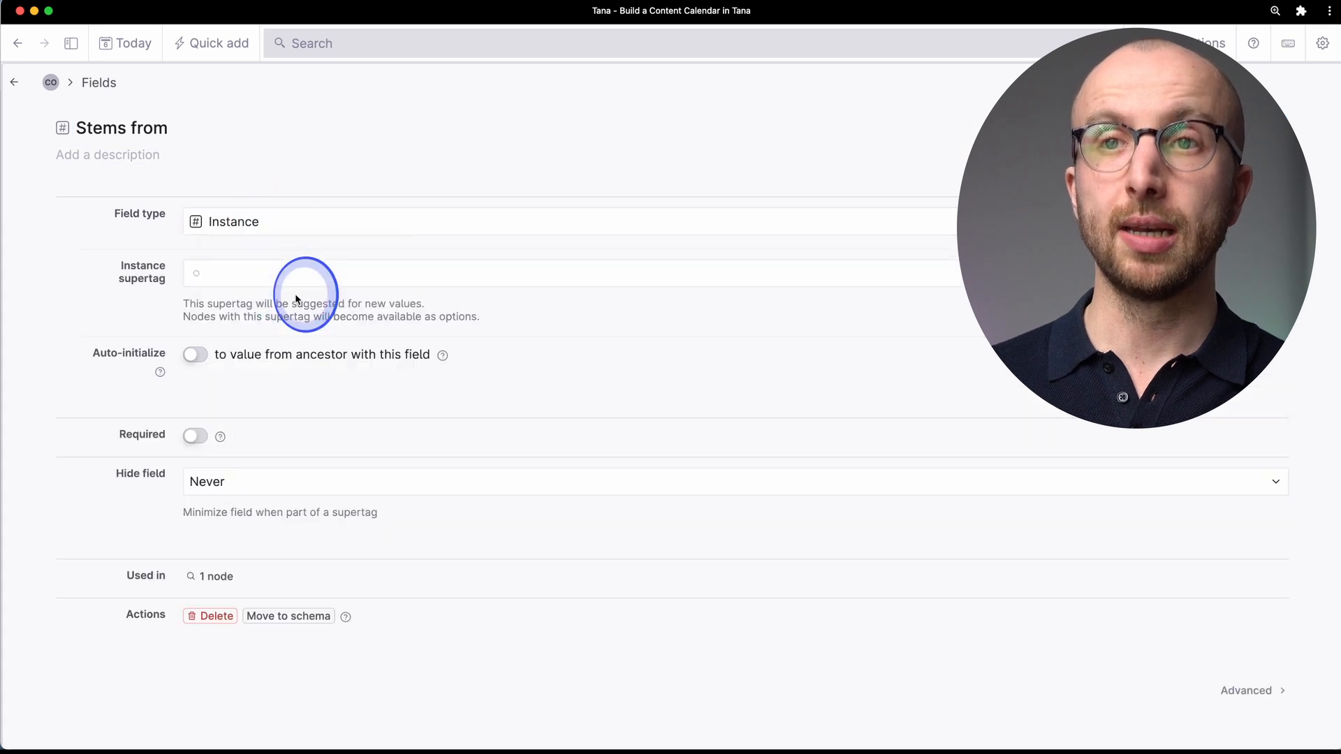
left_click(307, 276)
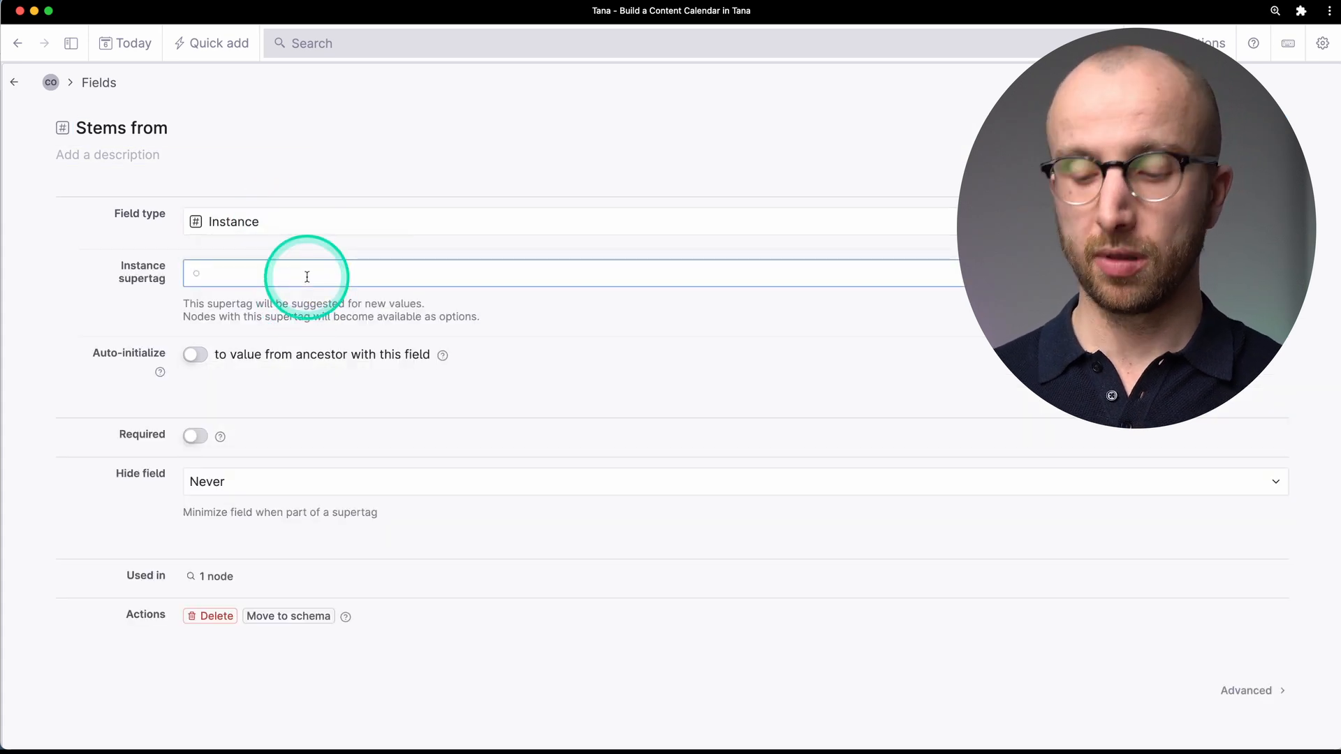
type("content")
key("Down")
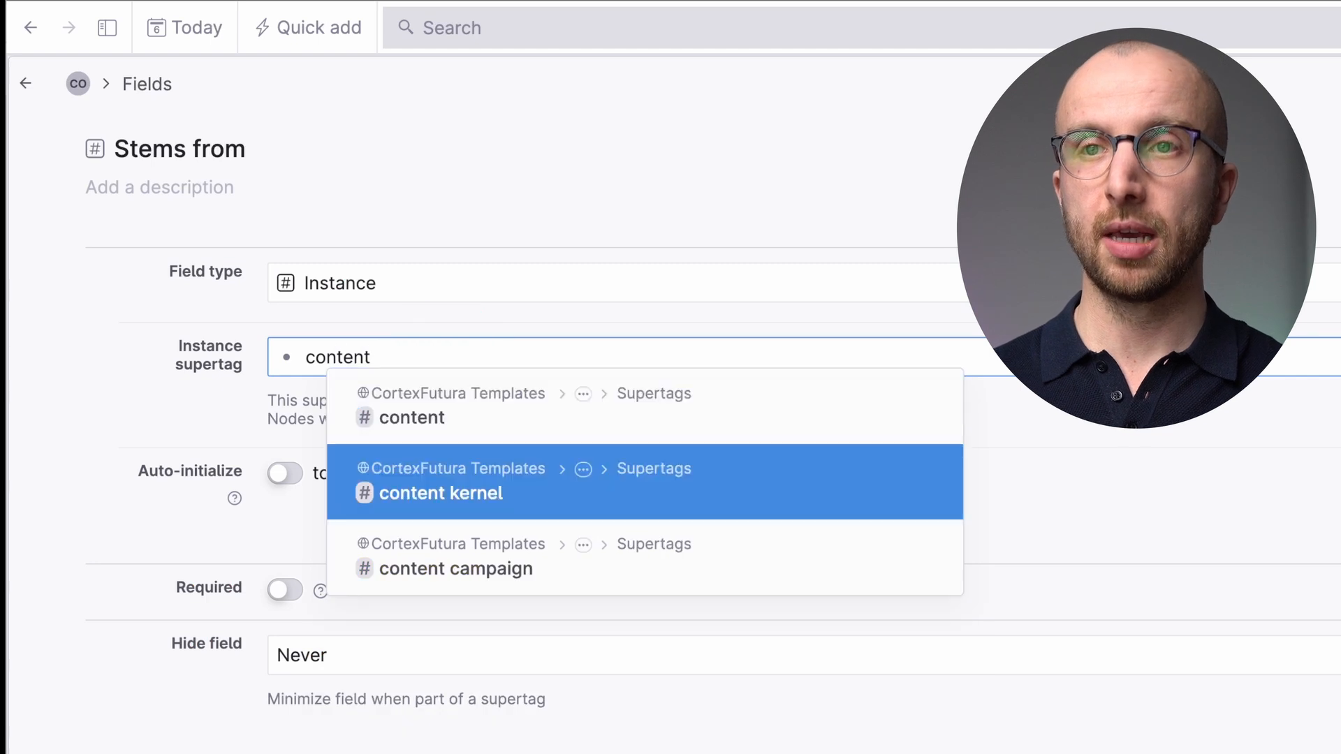
key("Return")
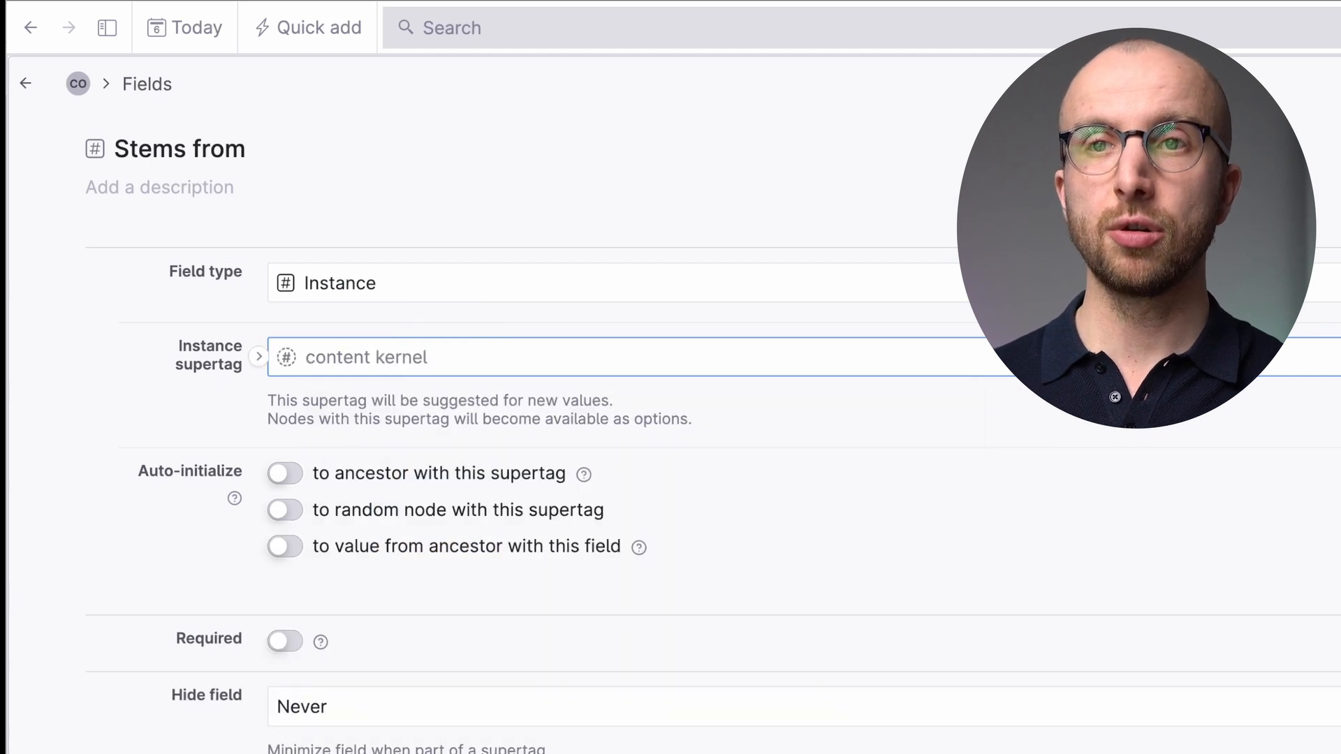
- Add the existing Stems from field to the content supertag's template, below Date, and close the configuration
left_click(27, 83)
left_click(114, 342)
left_click(957, 366)
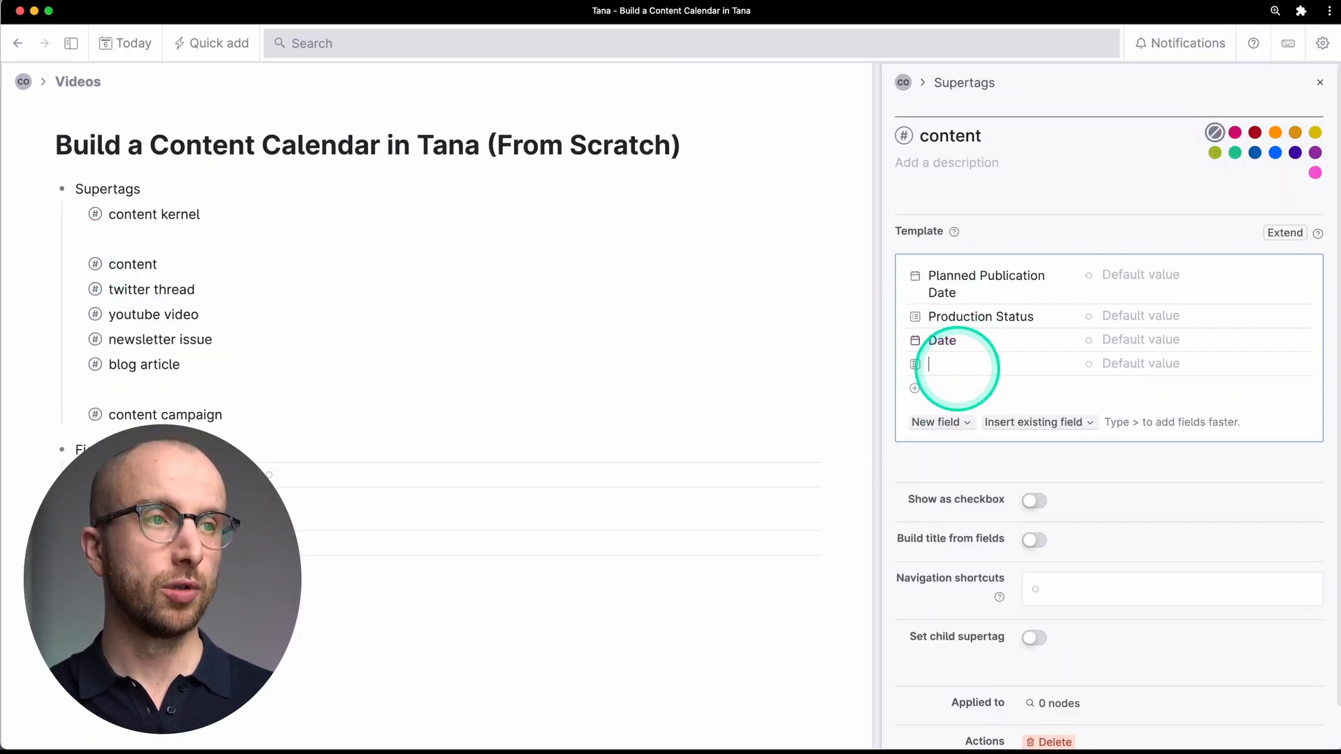
type("Stems")
key("Return")
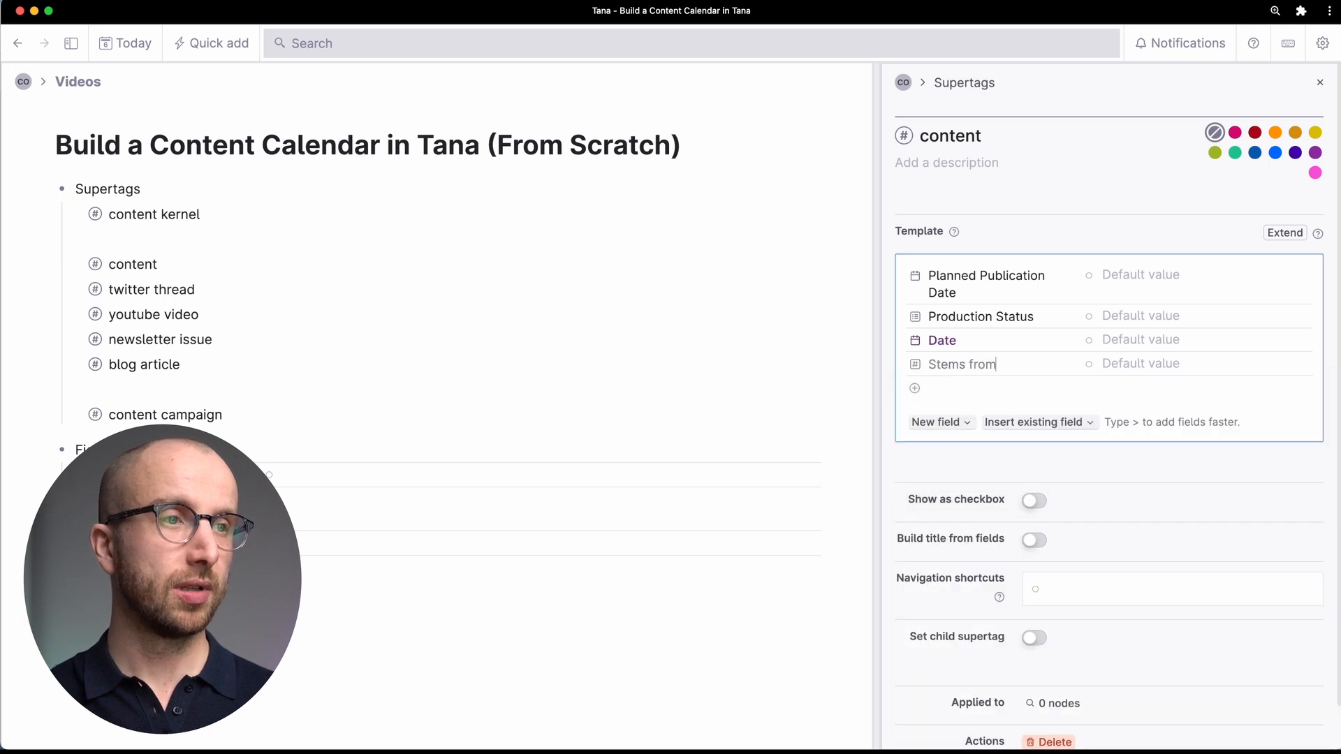
left_click(1320, 83)
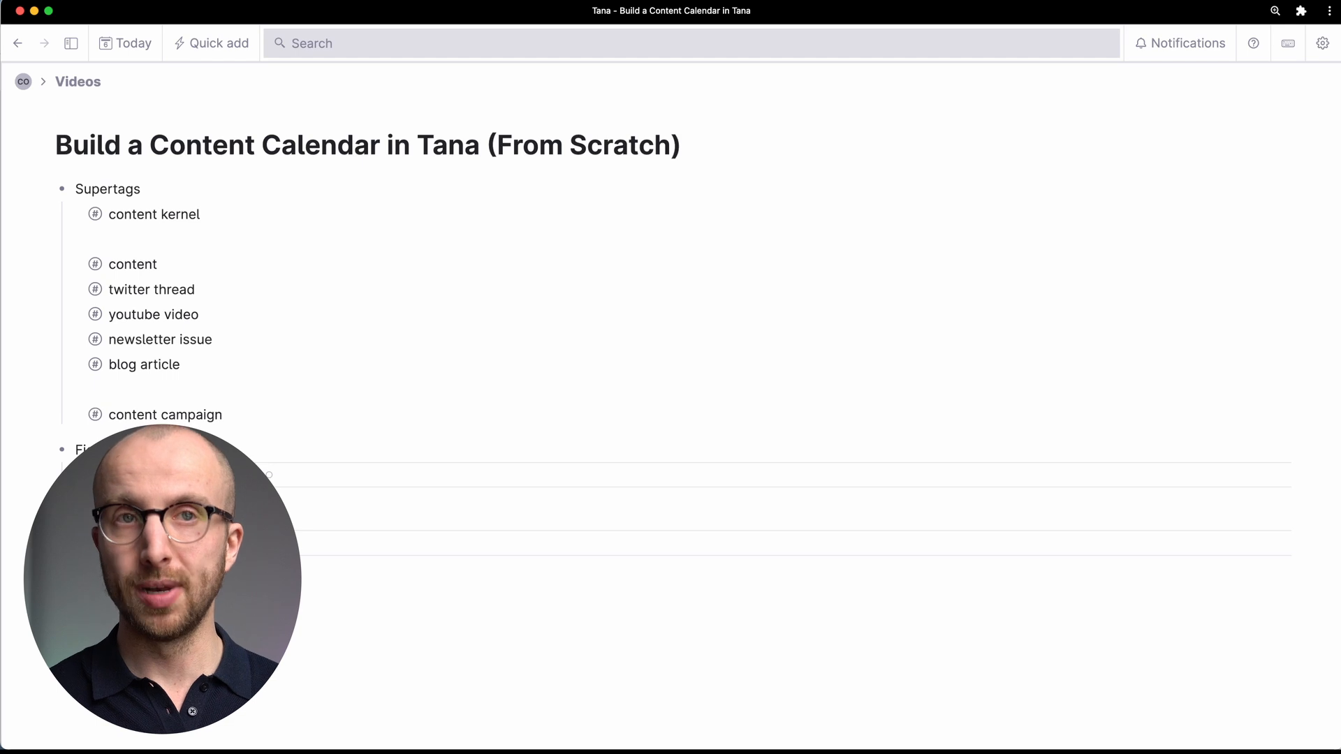
- Open the content kernel supertag's configuration and create a new Derived Content field in its template
left_click(170, 395)
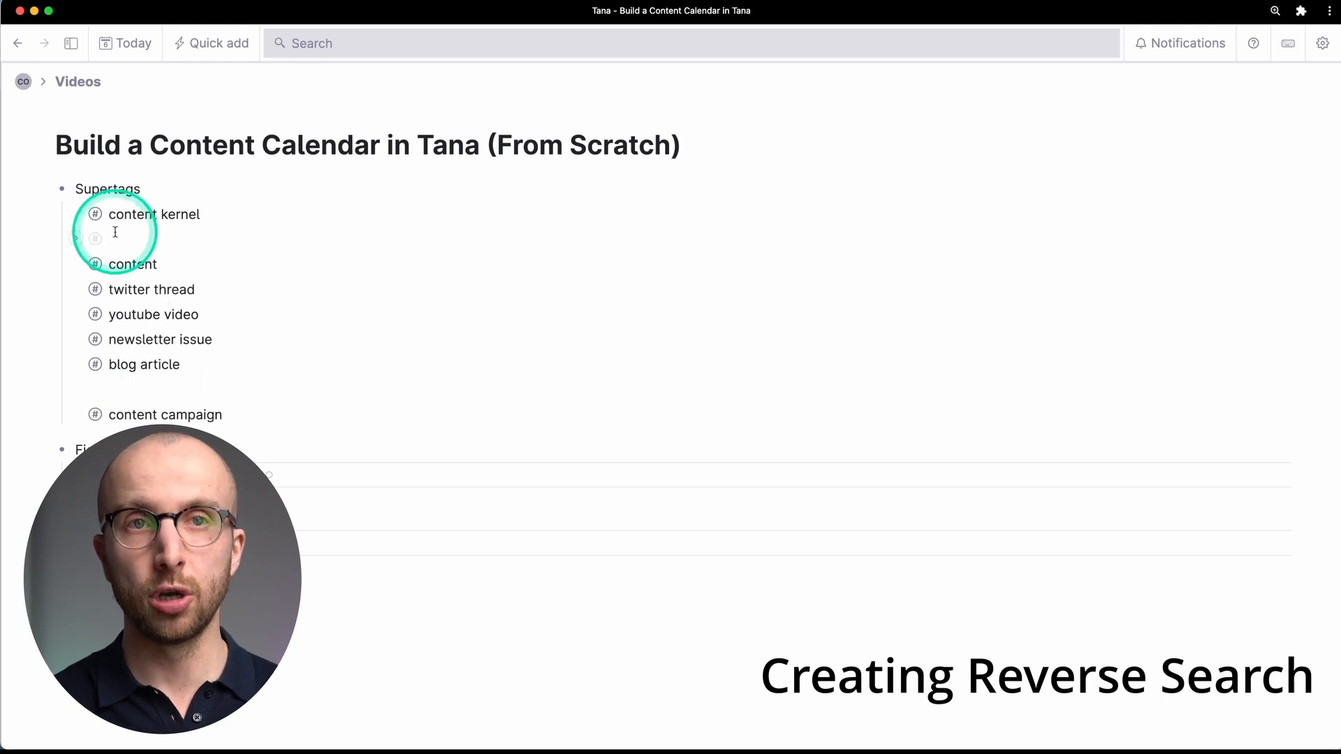
left_click(78, 215)
left_click(1033, 290)
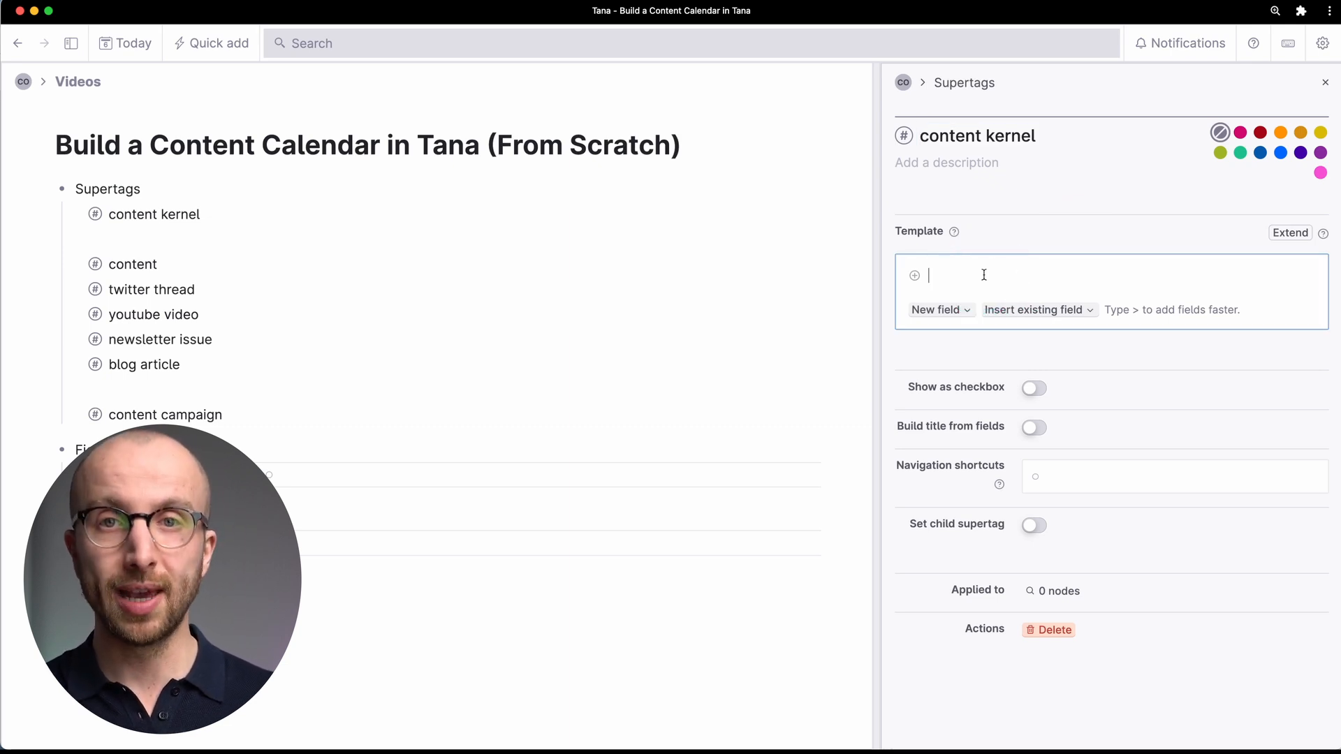
type(">Derive")
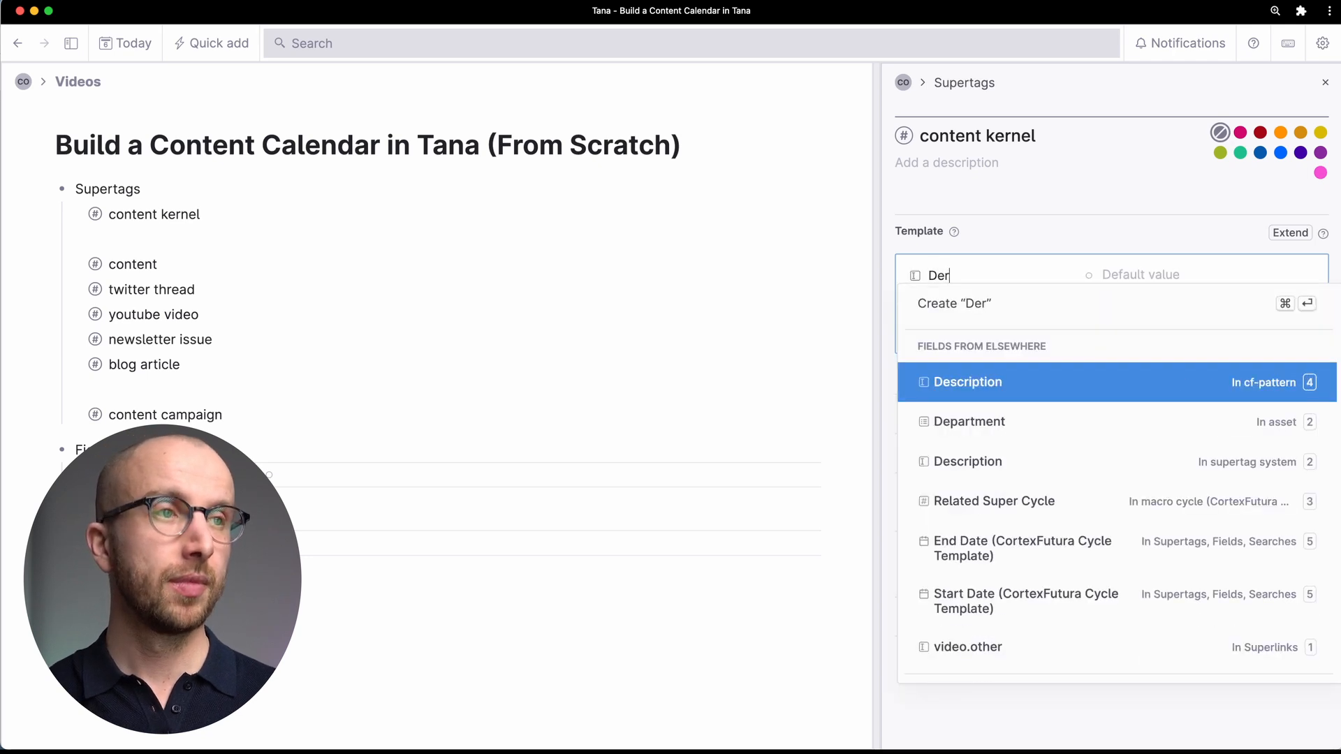
type("d Content")
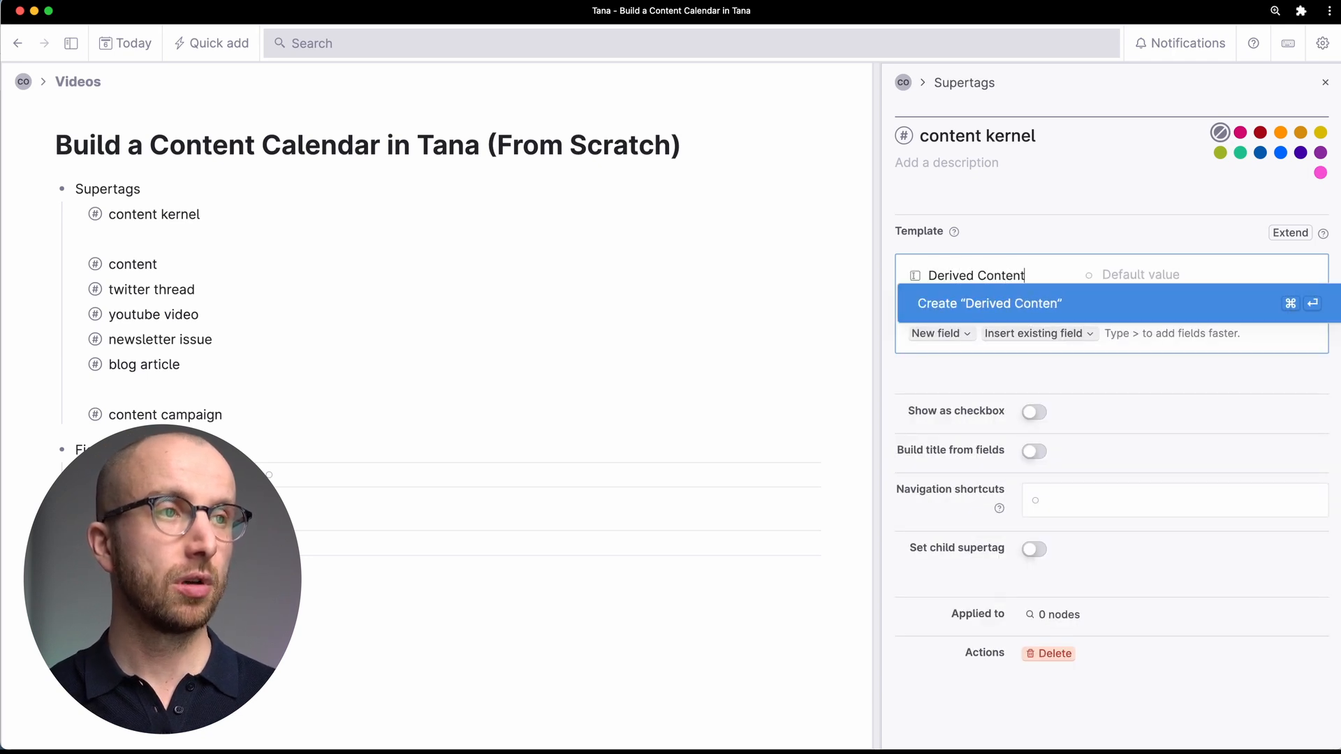
key("Return")
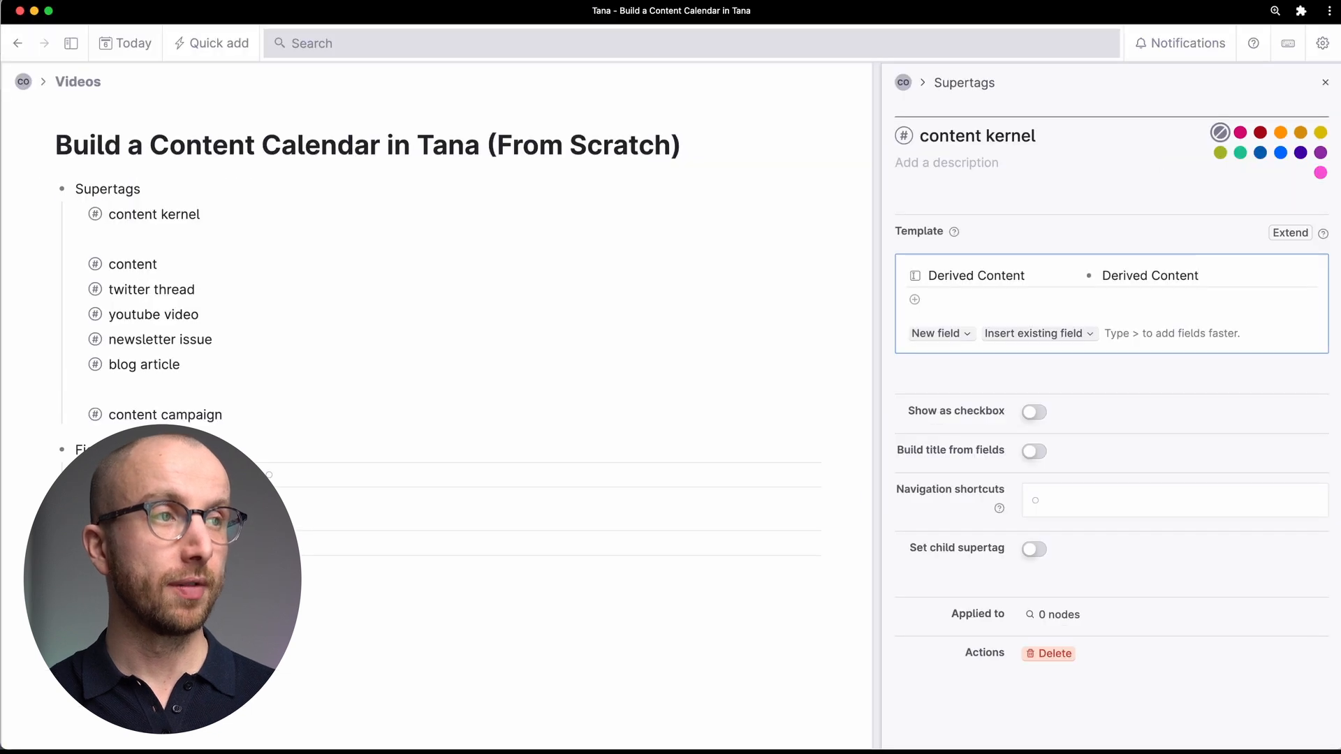
- Turn the Derived Content field's default value, named Derived Content, into a search node
key("super+k")
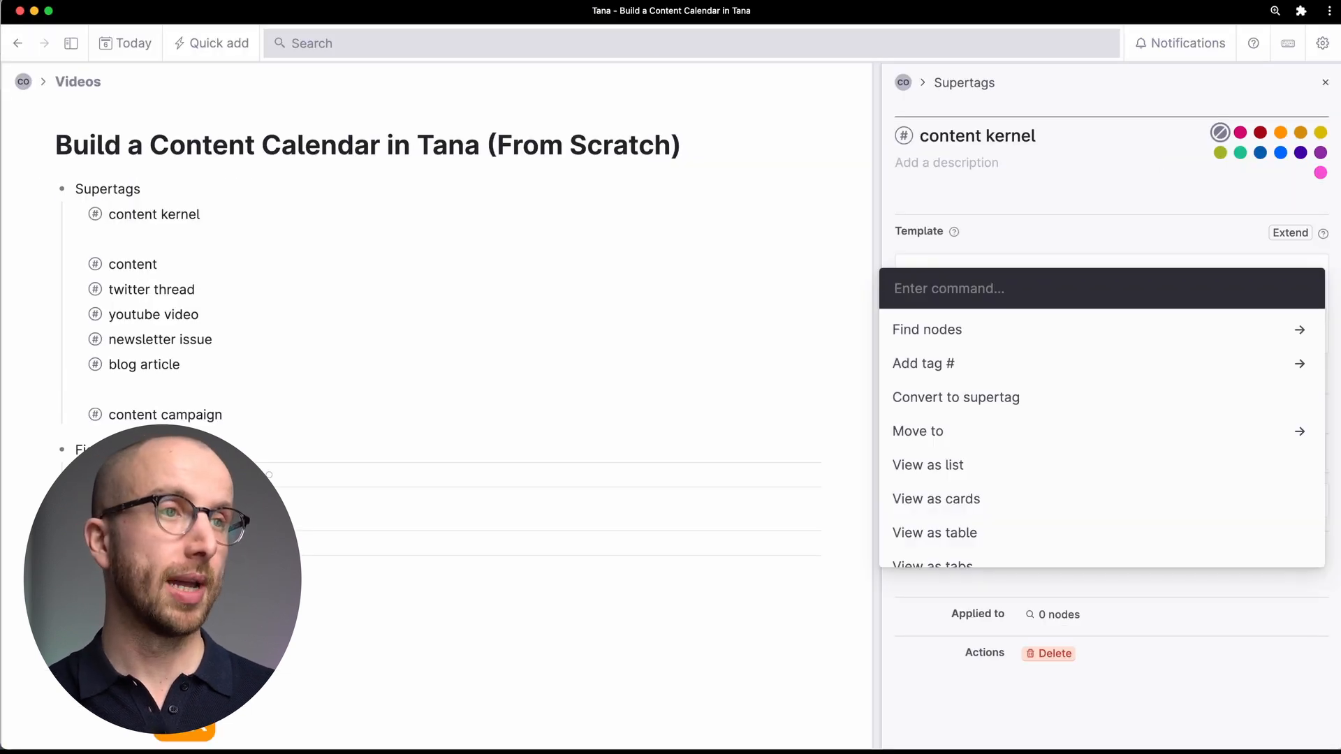
type("sear")
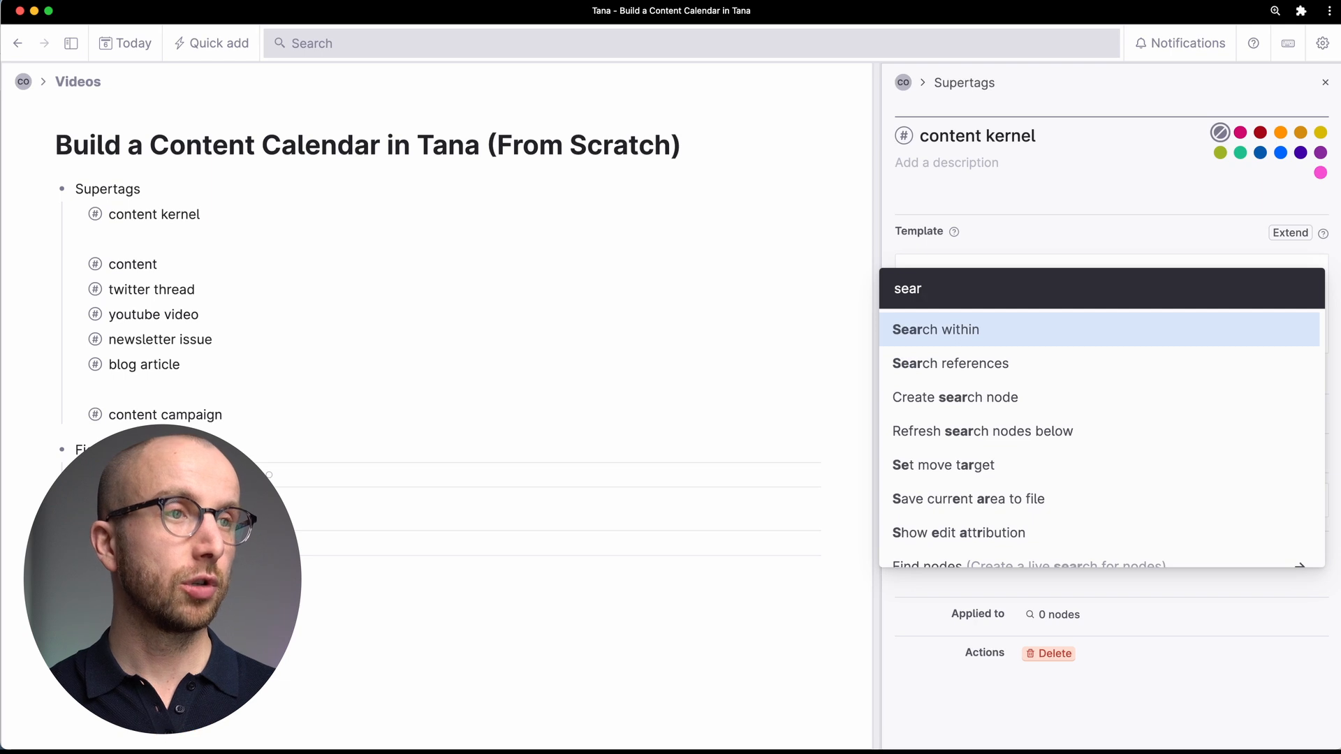
key("Down")
key("Down")
key("Return")
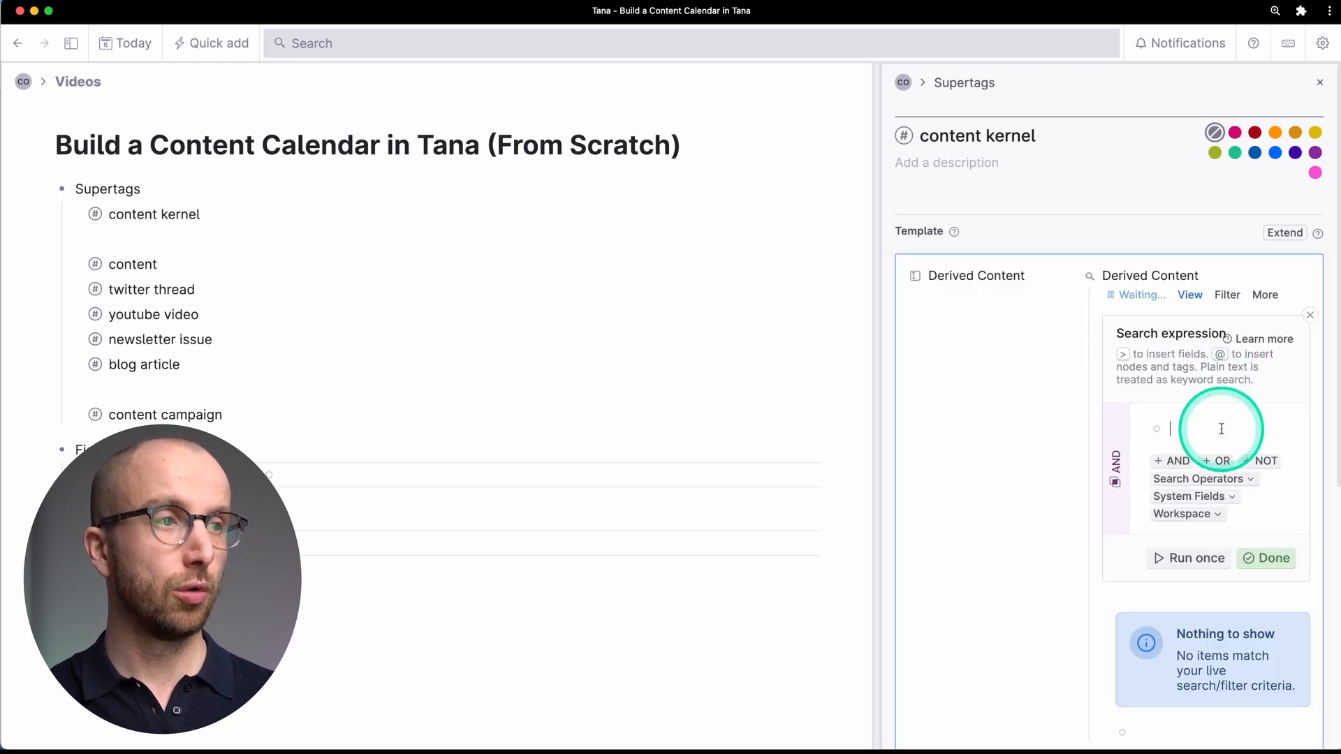
- Define the search expression as the content supertag combined with the Stems from field set to GRANDPARENT
type("#content")
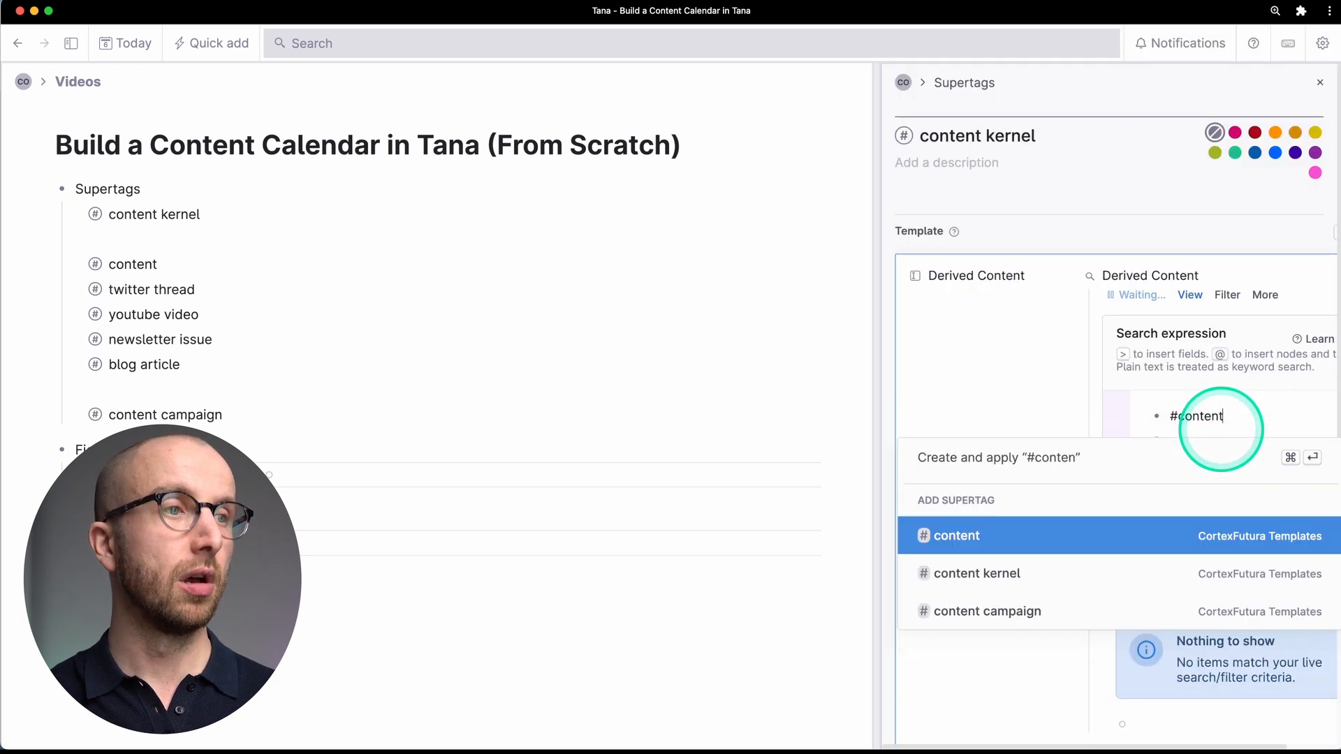
left_click(1162, 489)
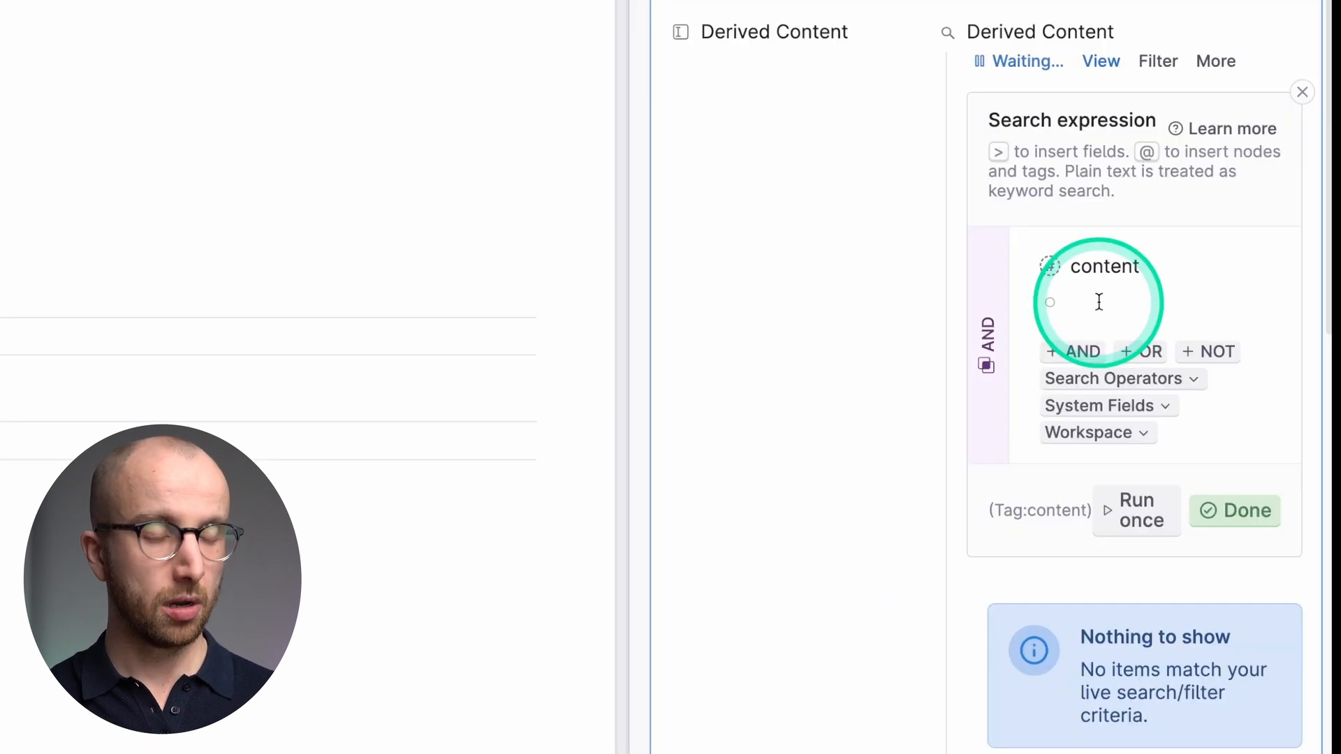
type(">Stems")
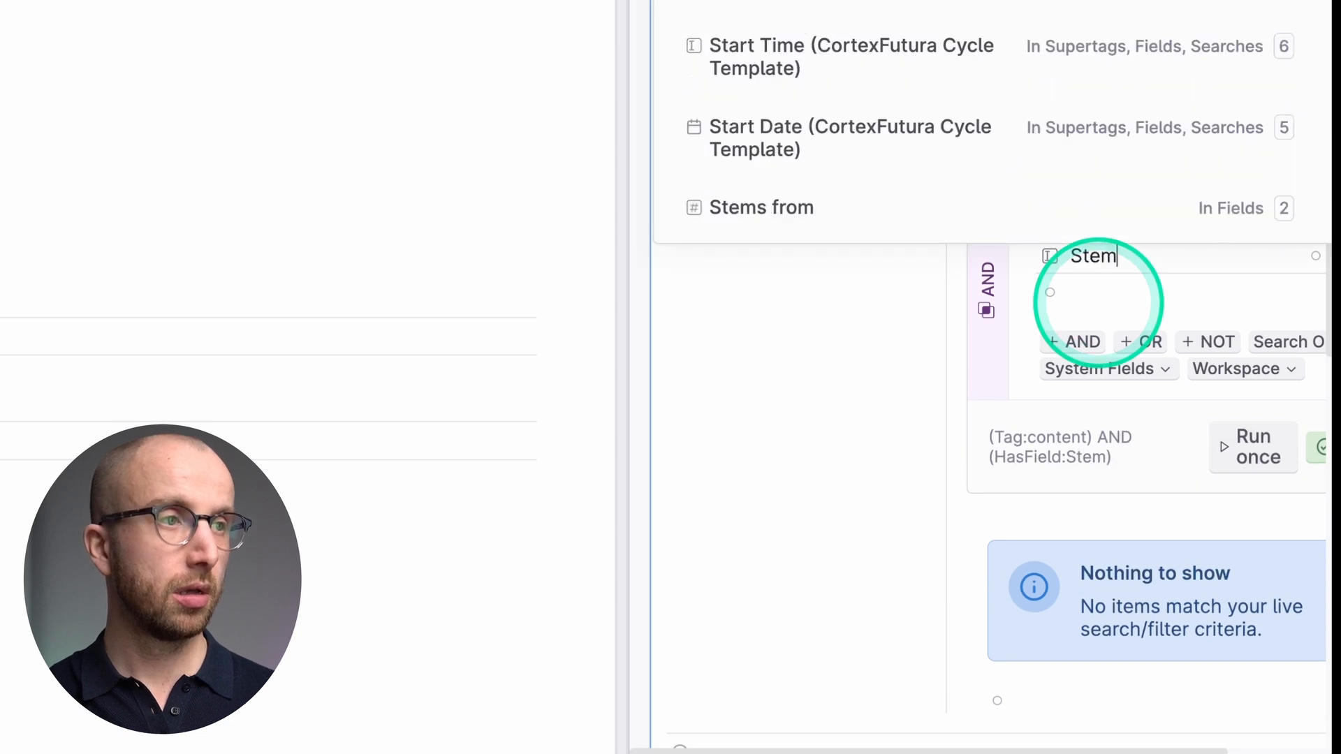
left_click(1042, 413)
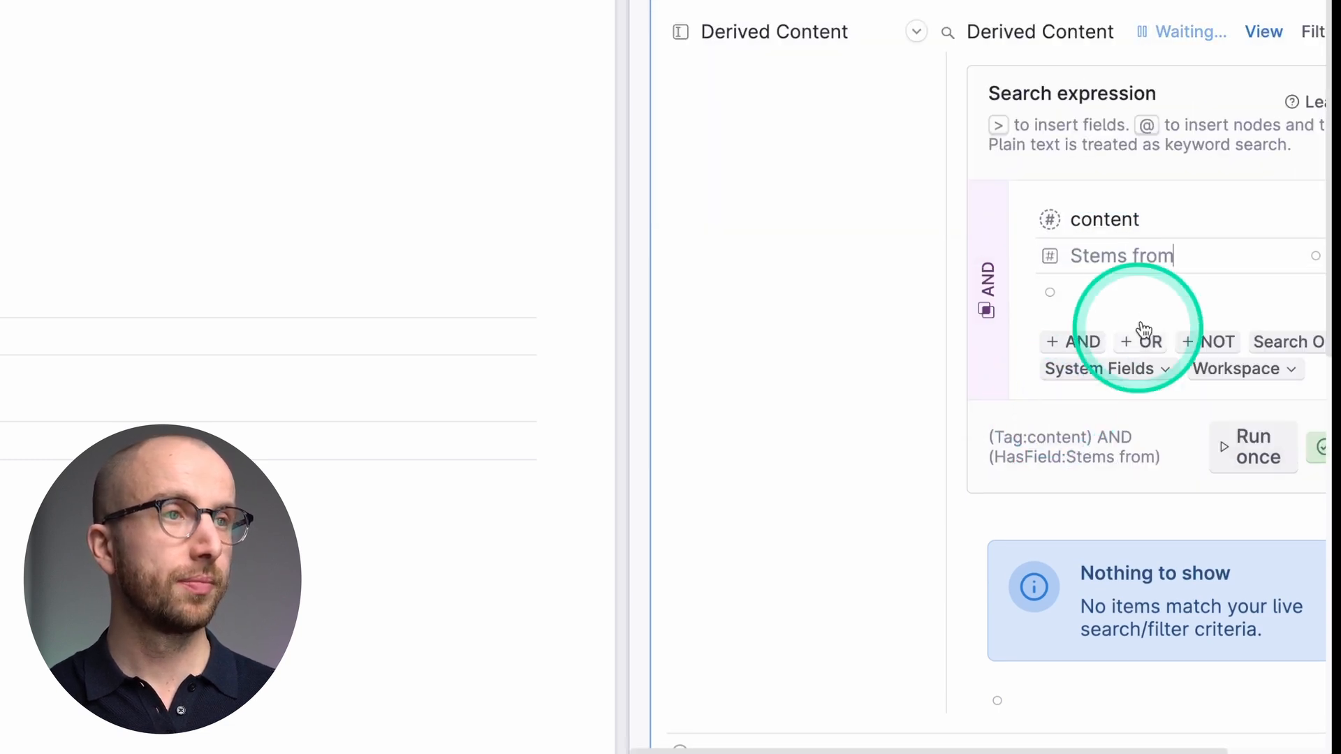
left_click(1233, 255)
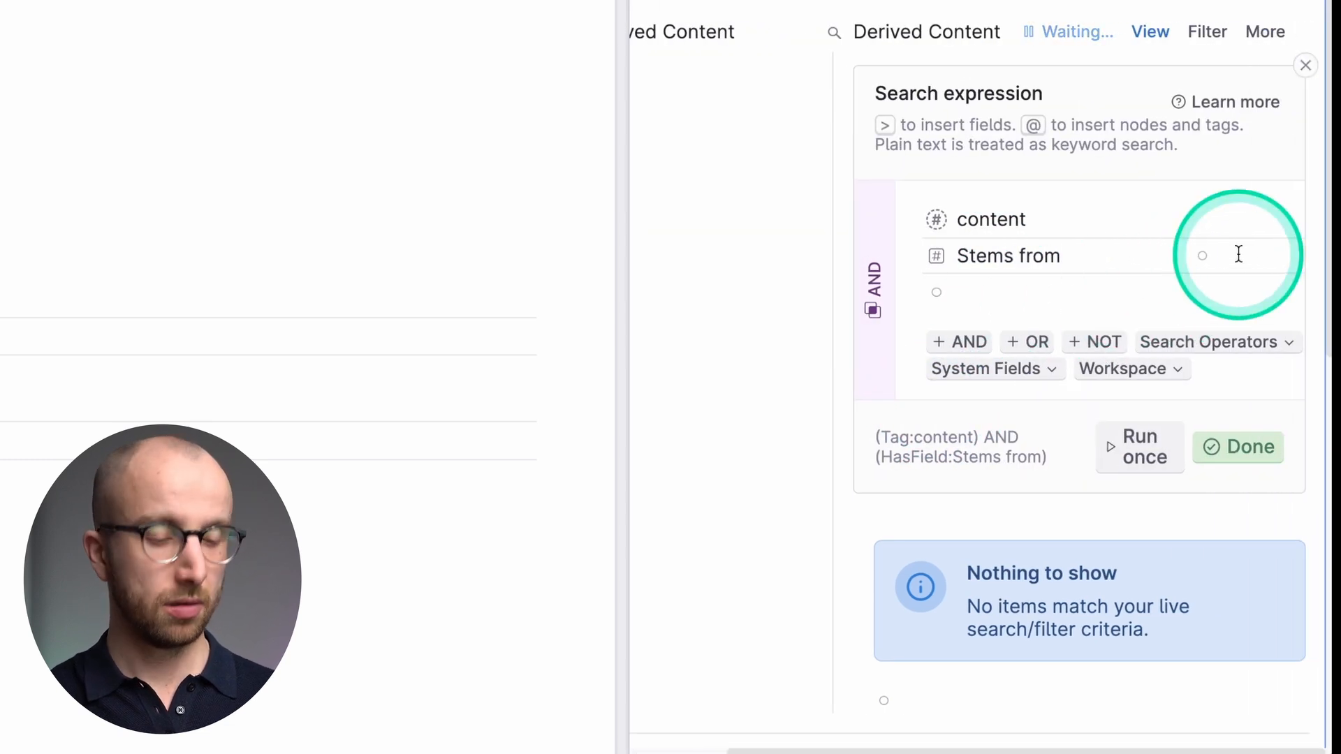
type("GRANDPARENT")
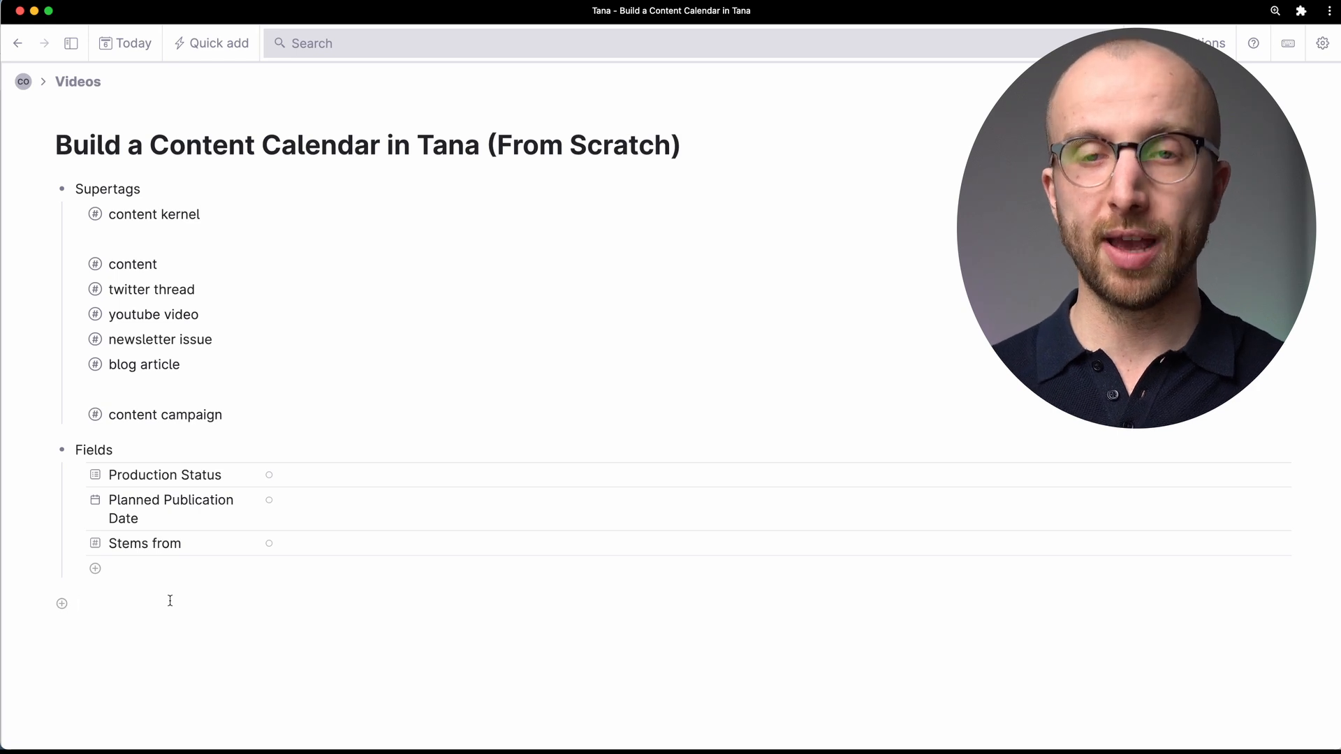
- Create a node "Something cool I've been thinking about" below the Fields list and tag it with content kernel
type("mething cool")
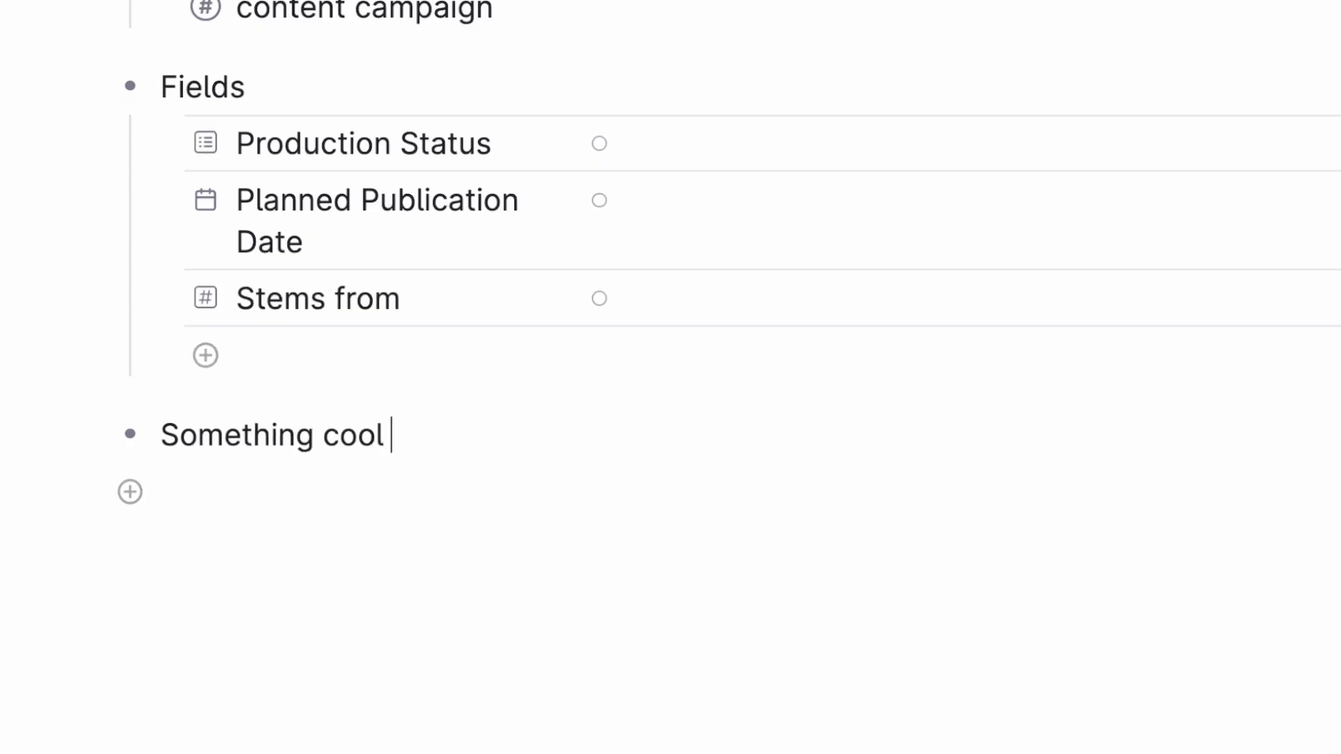
type(" I've been thinking about # content")
key("Down")
key("Return")
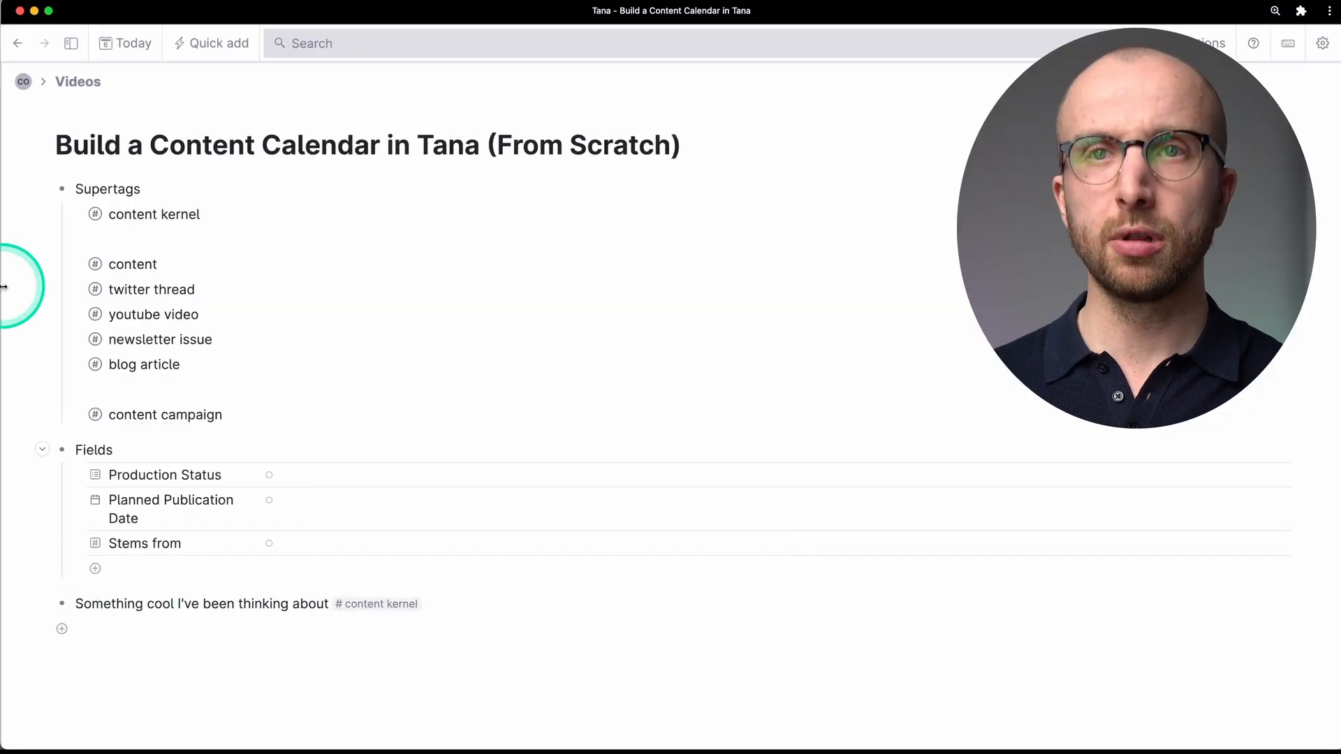
- Colour the content kernel supertag olive green and the twitter thread supertag blue
left_click(89, 217)
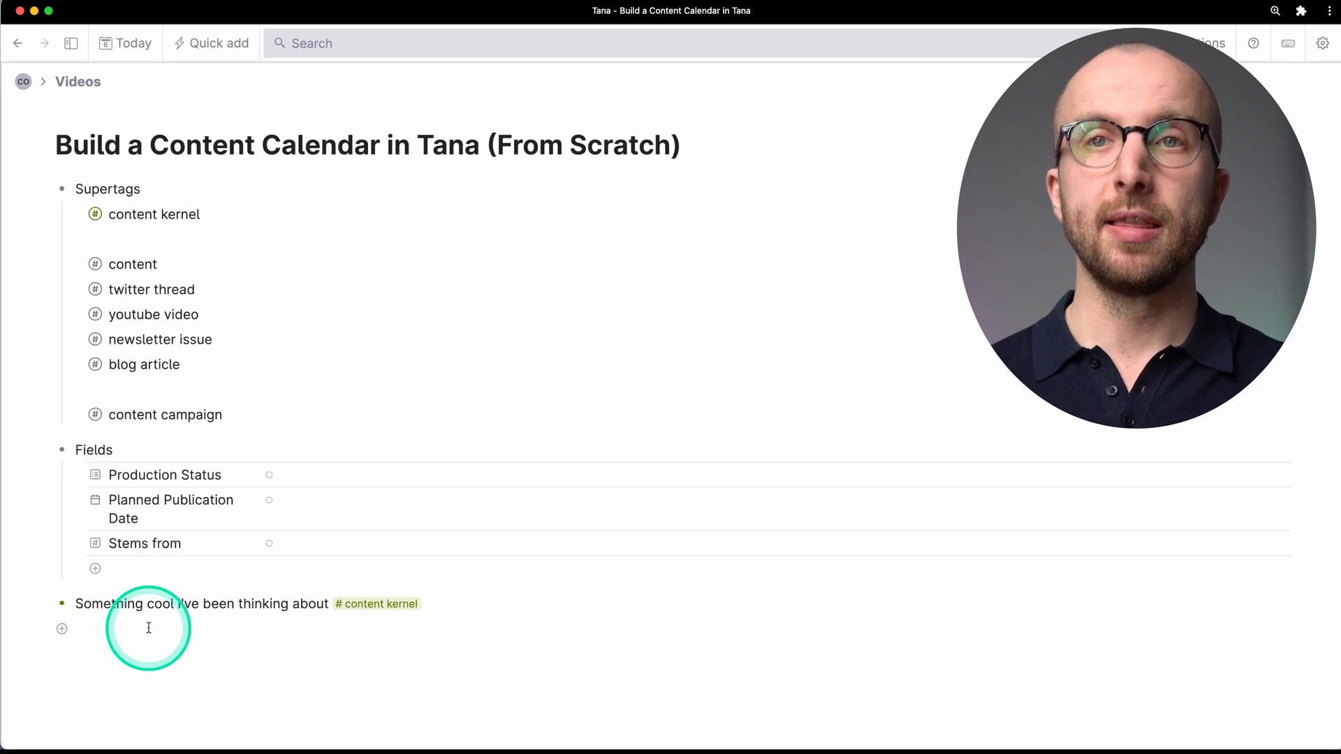
left_click(91, 289)
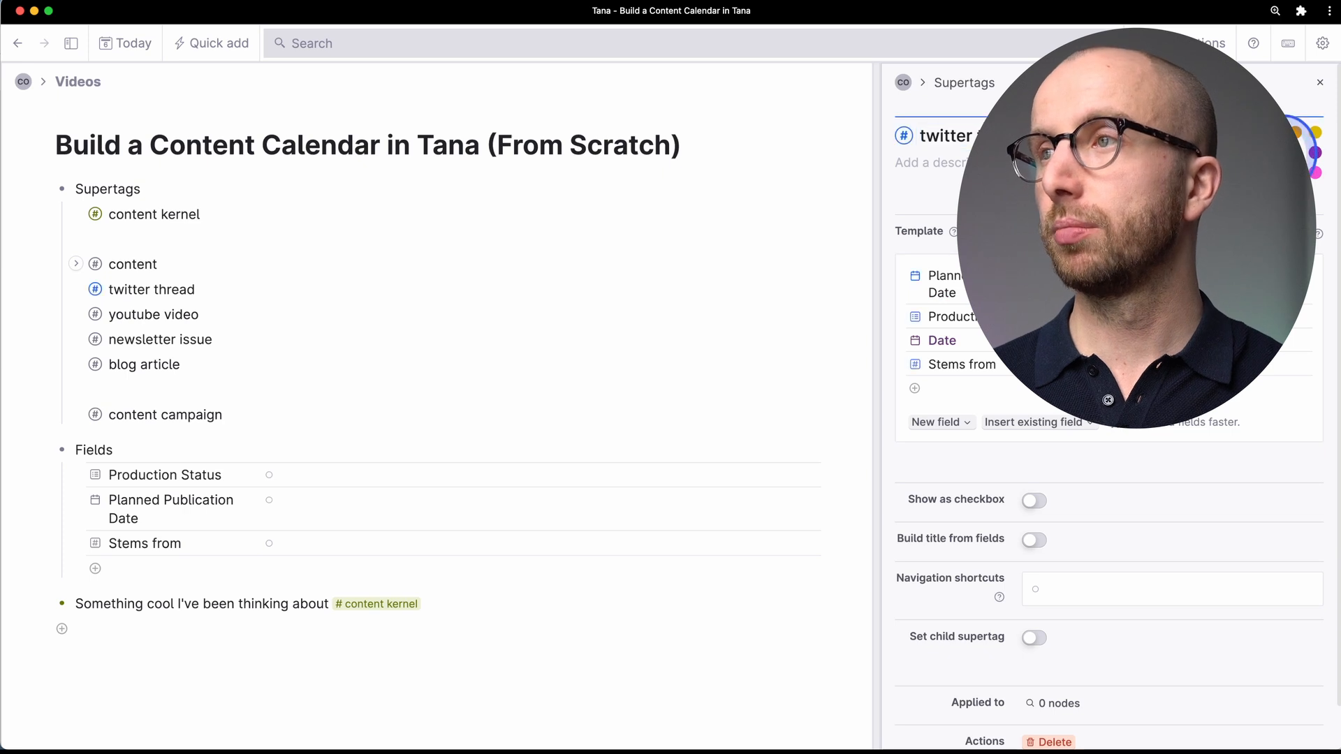
- Create a node "Some cool twitter thread" below the content kernel node, tag it with twitter thread and expand its fields
left_click(327, 589)
type("Some")
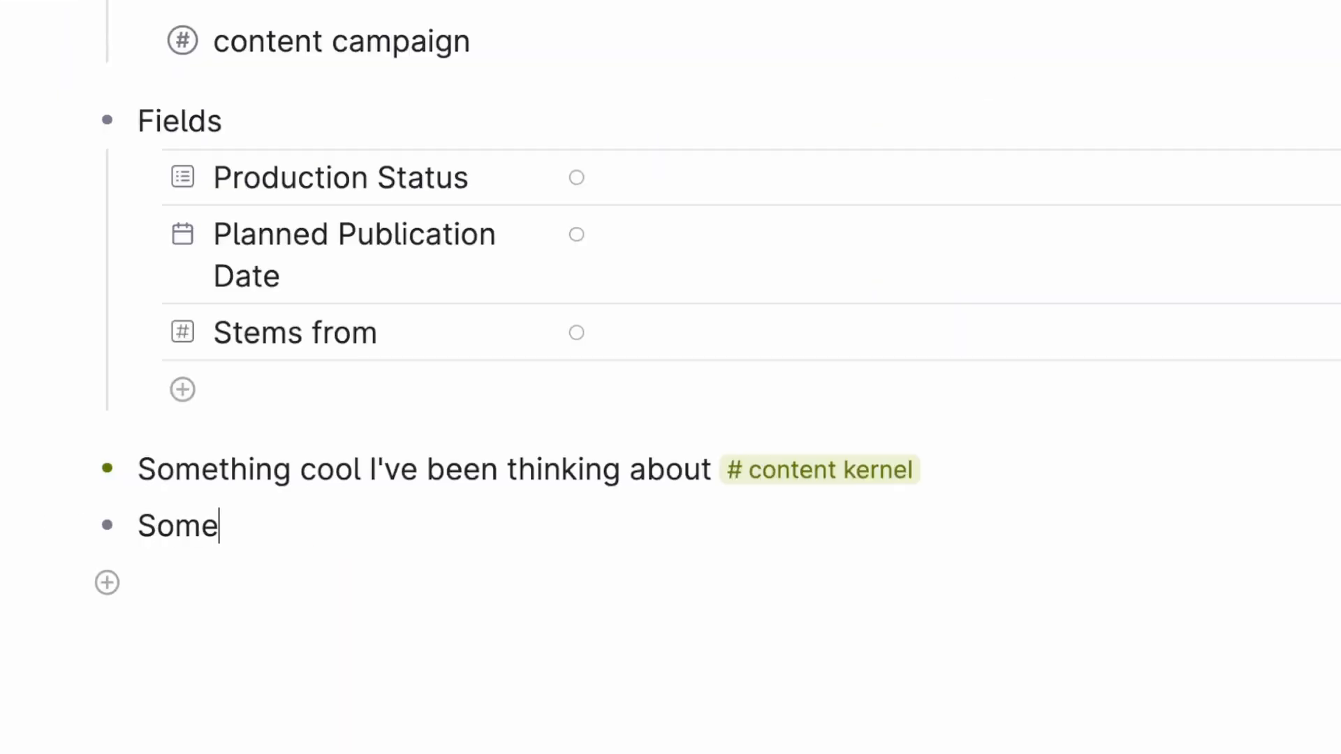
type(" cool twitter thread@")
key("BackSpace")
type("#twitter thread")
key("Return")
left_click(86, 526)
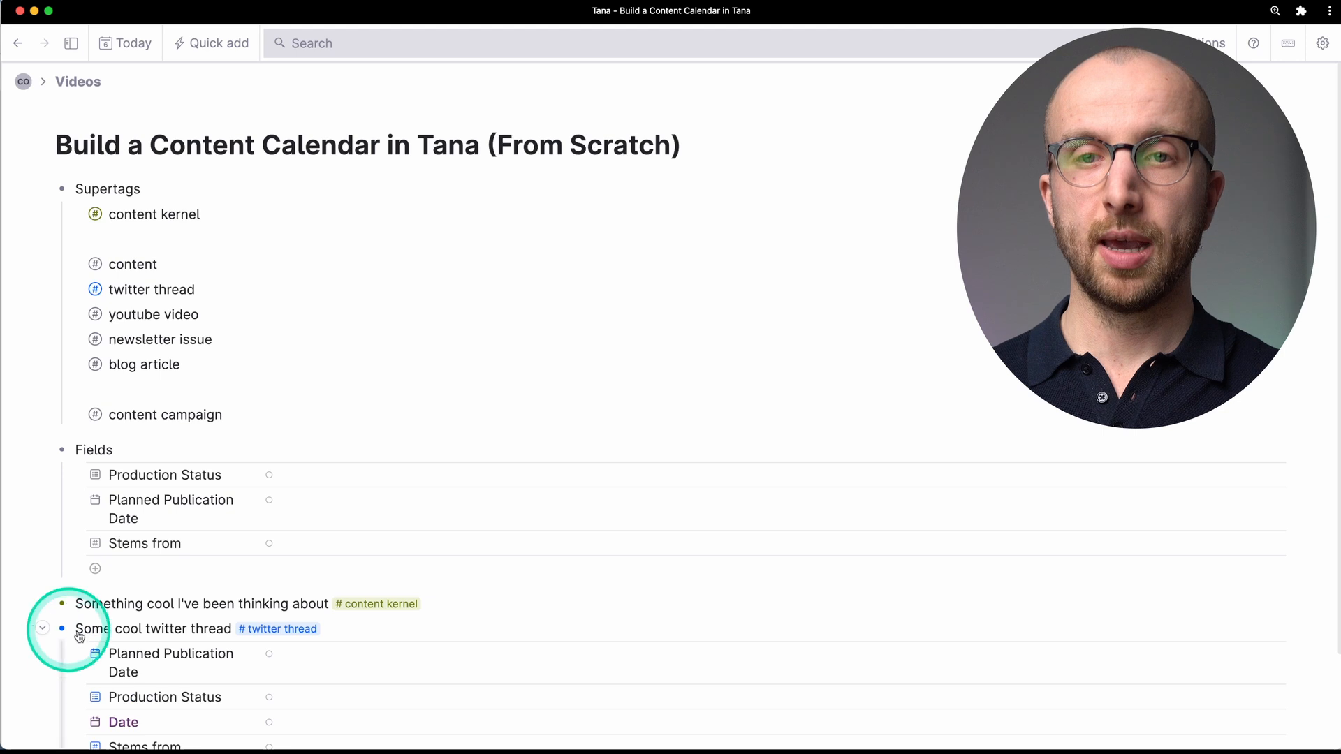
- Set the twitter thread's Stems from field to "Something cool I've been thinking about" and expand that kernel's Derived Content search
scroll(295, 581, "down", 2)
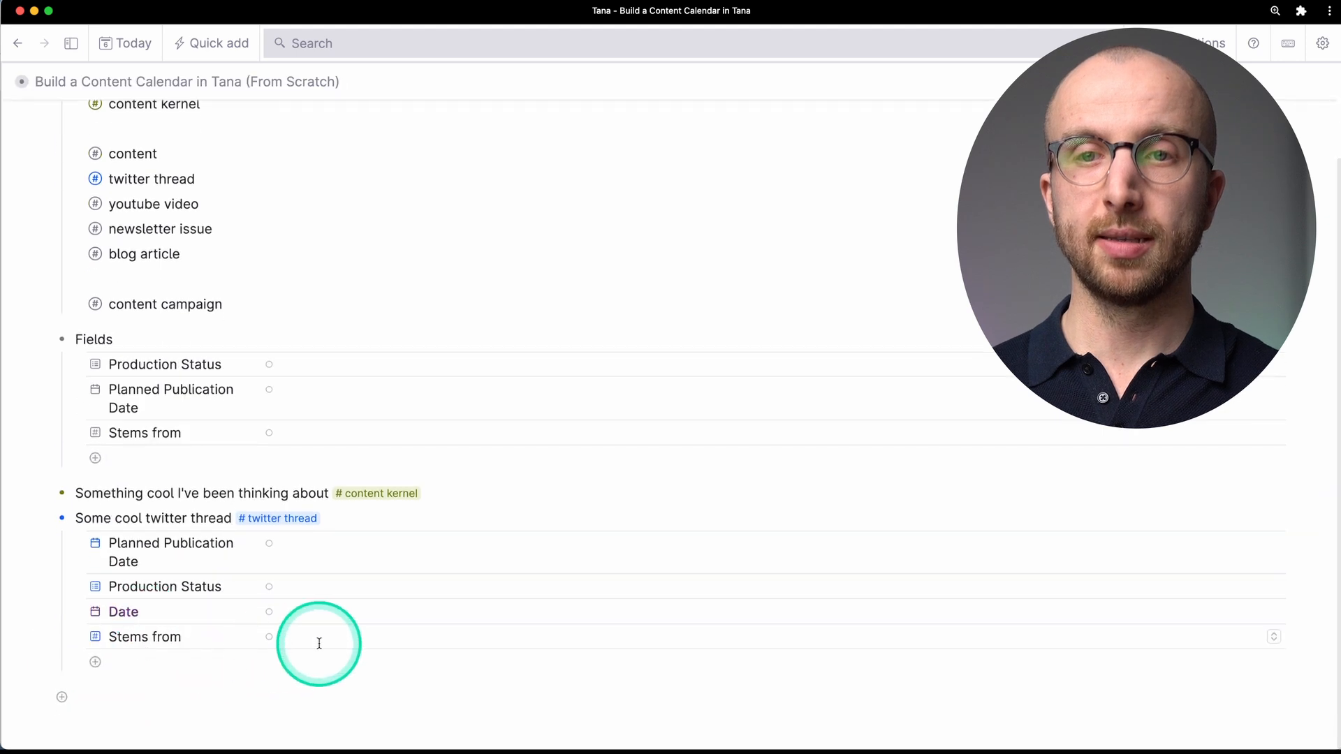
left_click(318, 640)
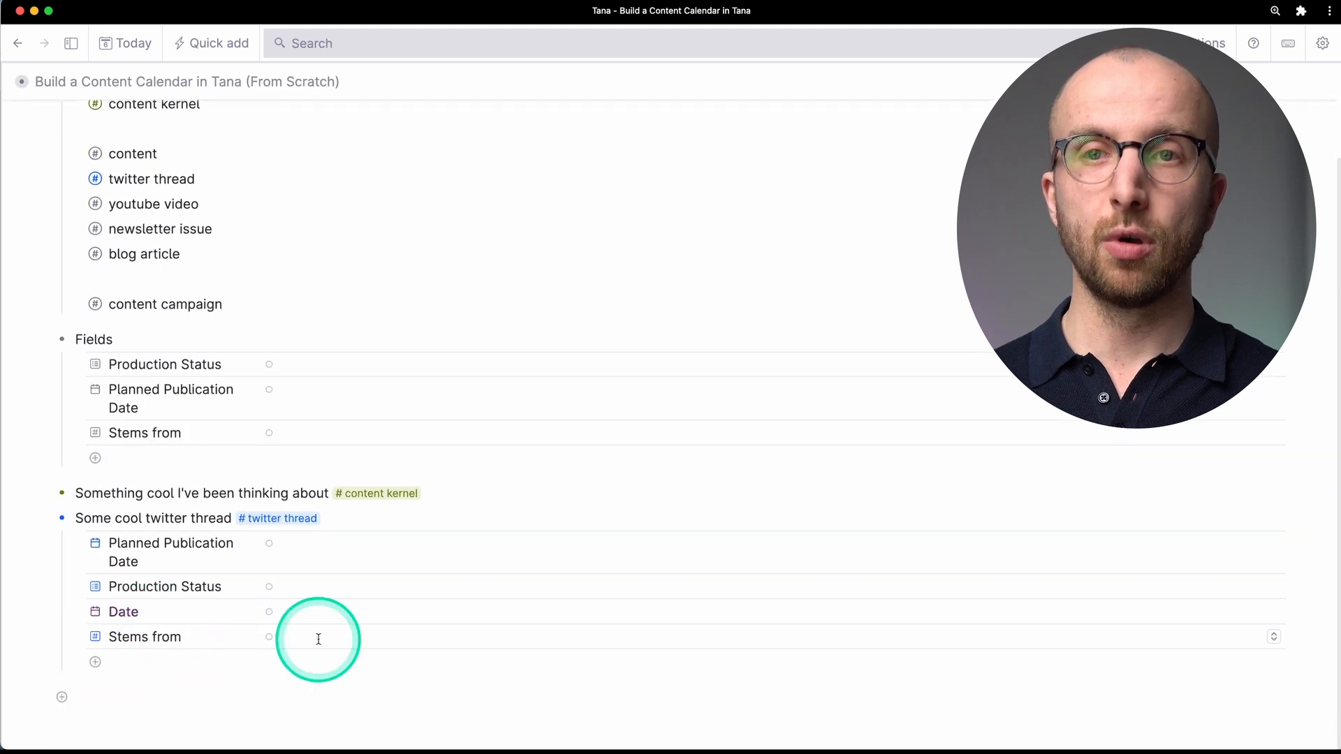
type("somet")
key("Return")
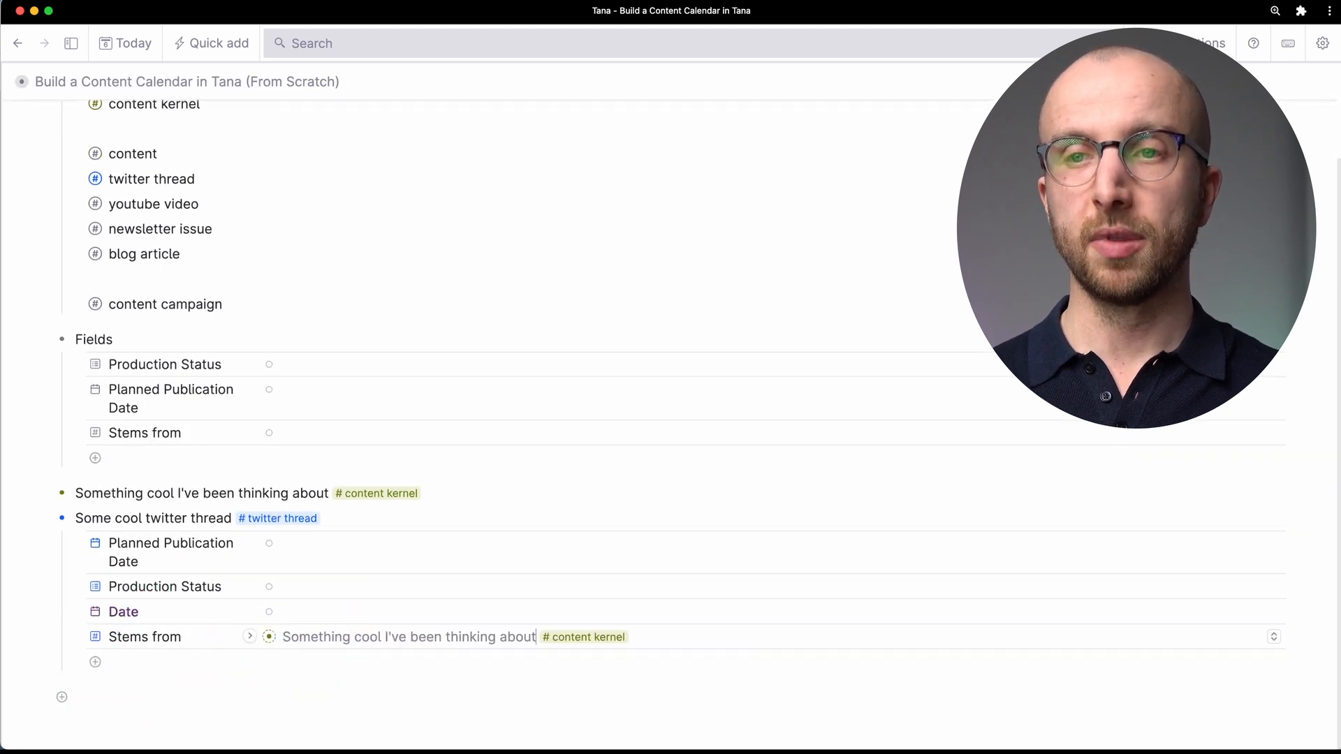
left_click(42, 493)
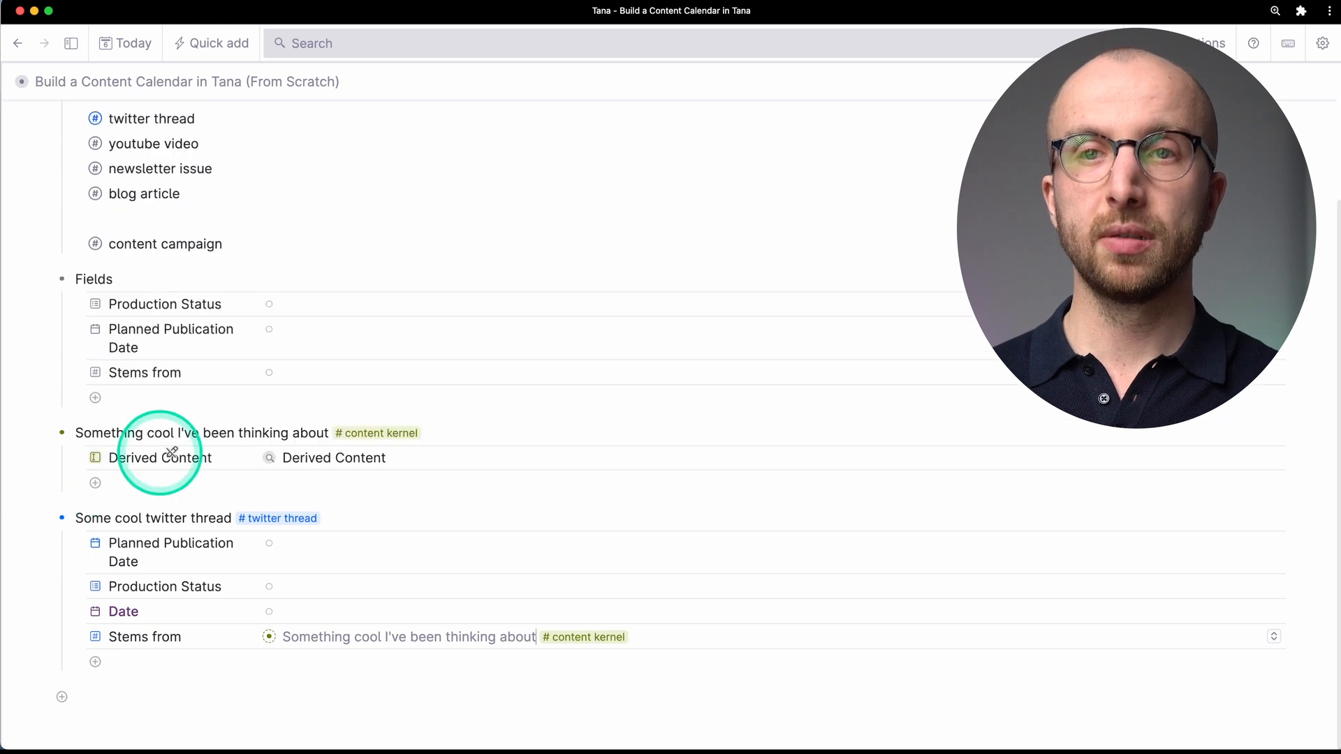
left_click(259, 461)
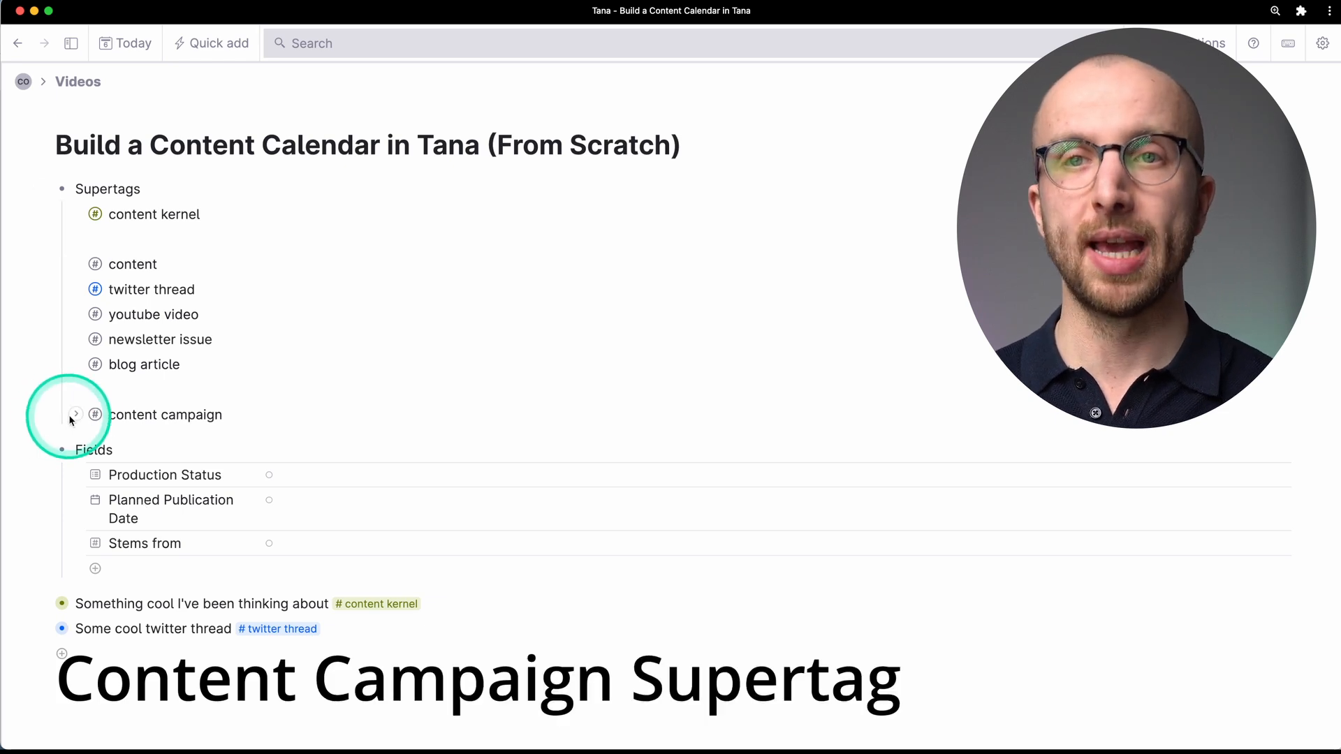
- Add a new field "Content Campaign" below Stems from in the Fields list
mouse_move(79, 420)
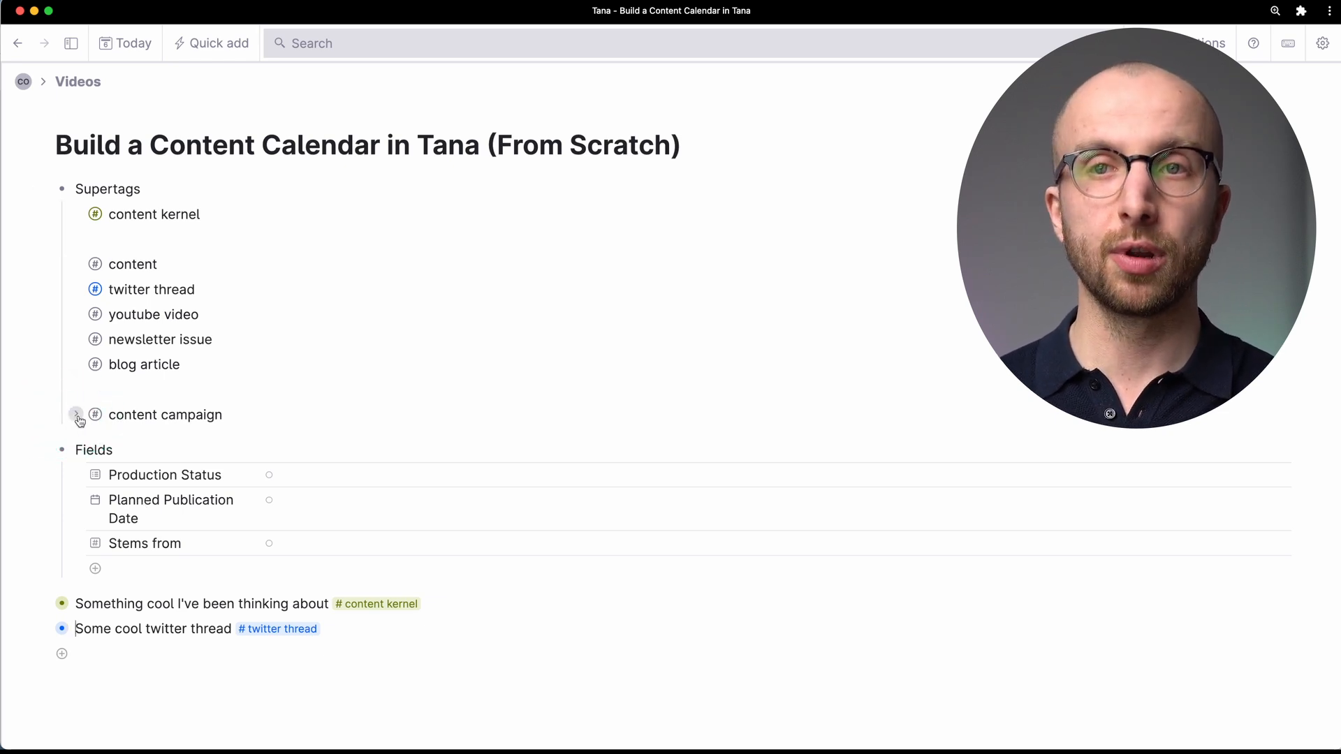
left_click(136, 565)
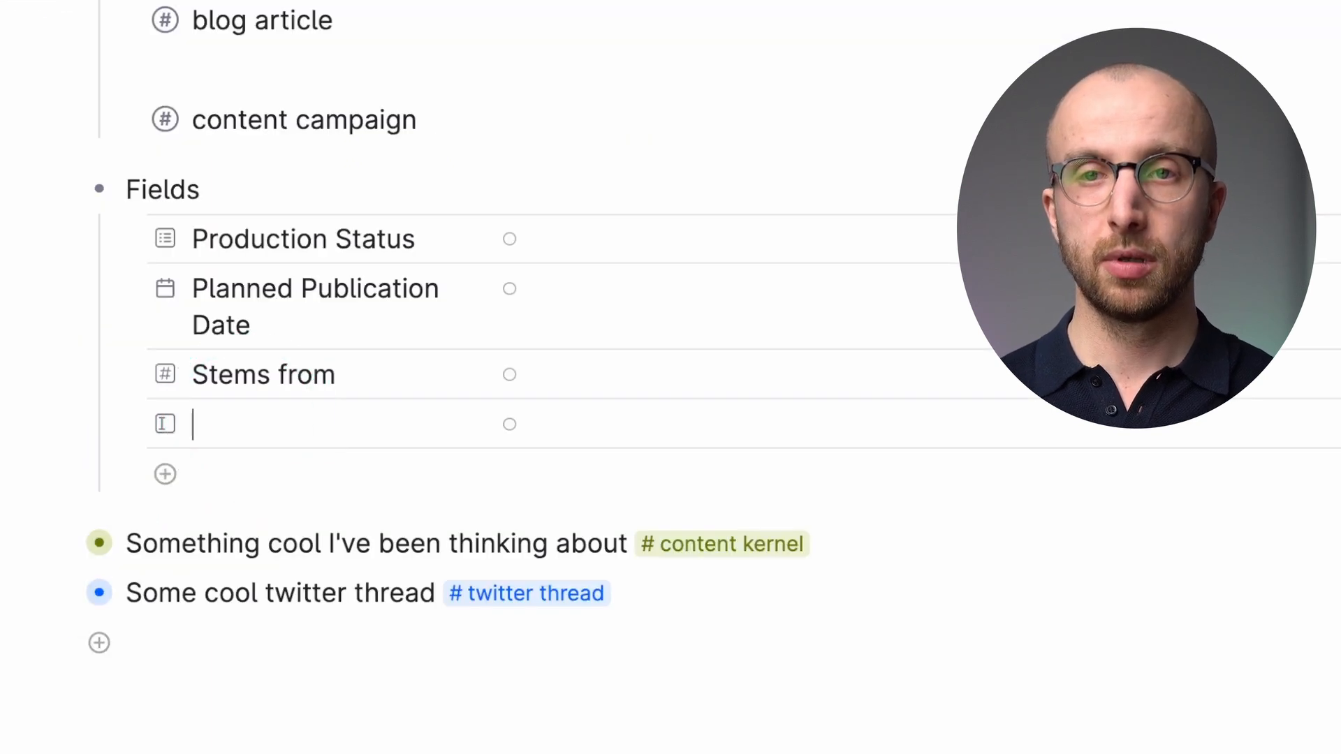
type("Content Campaign")
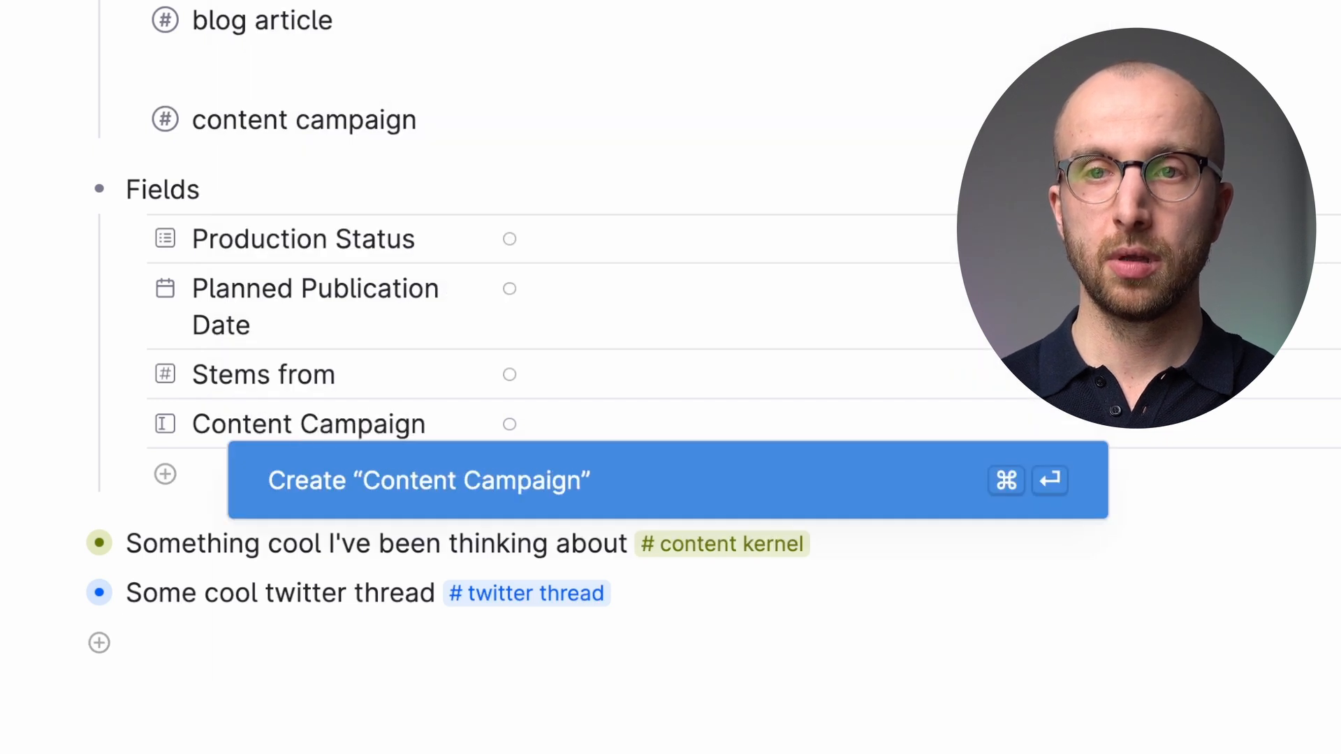
key("Return")
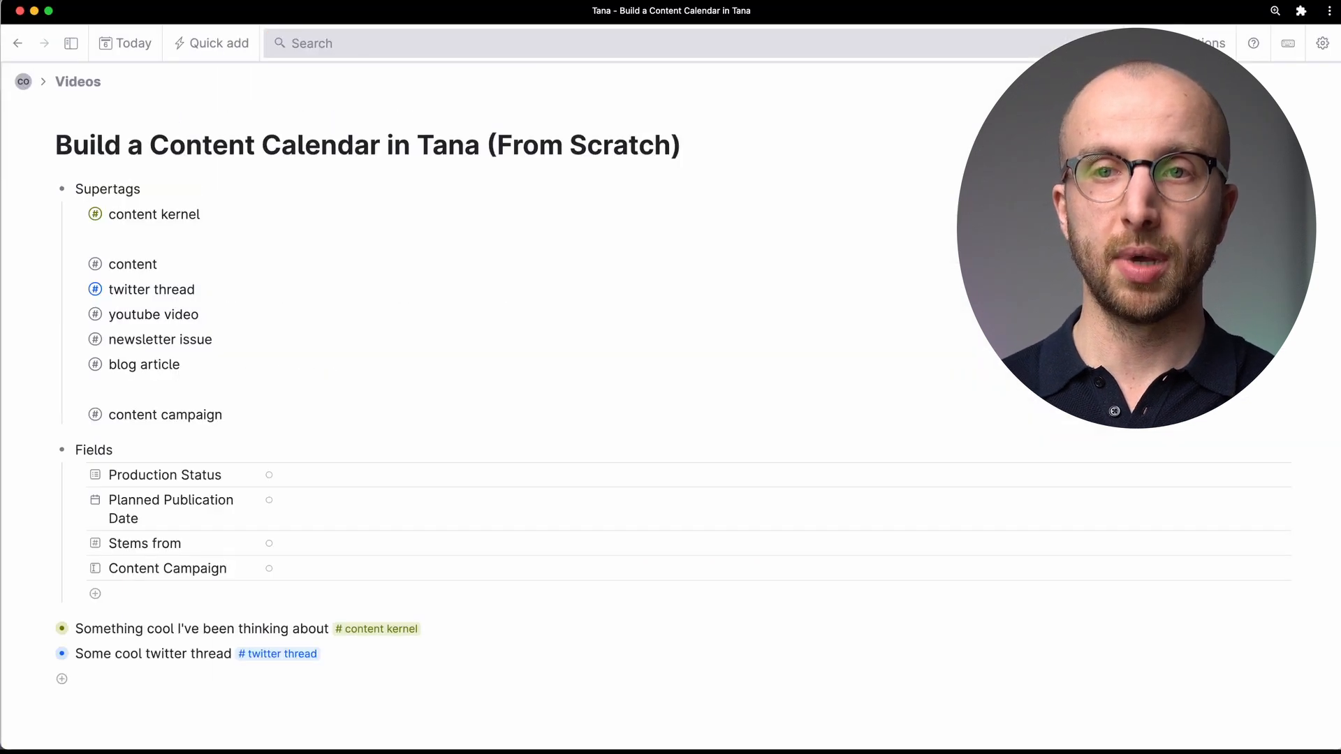
- Configure the Content Campaign field as an Instance field using the content campaign supertag and return to the calendar page
left_click(95, 568)
left_click(377, 215)
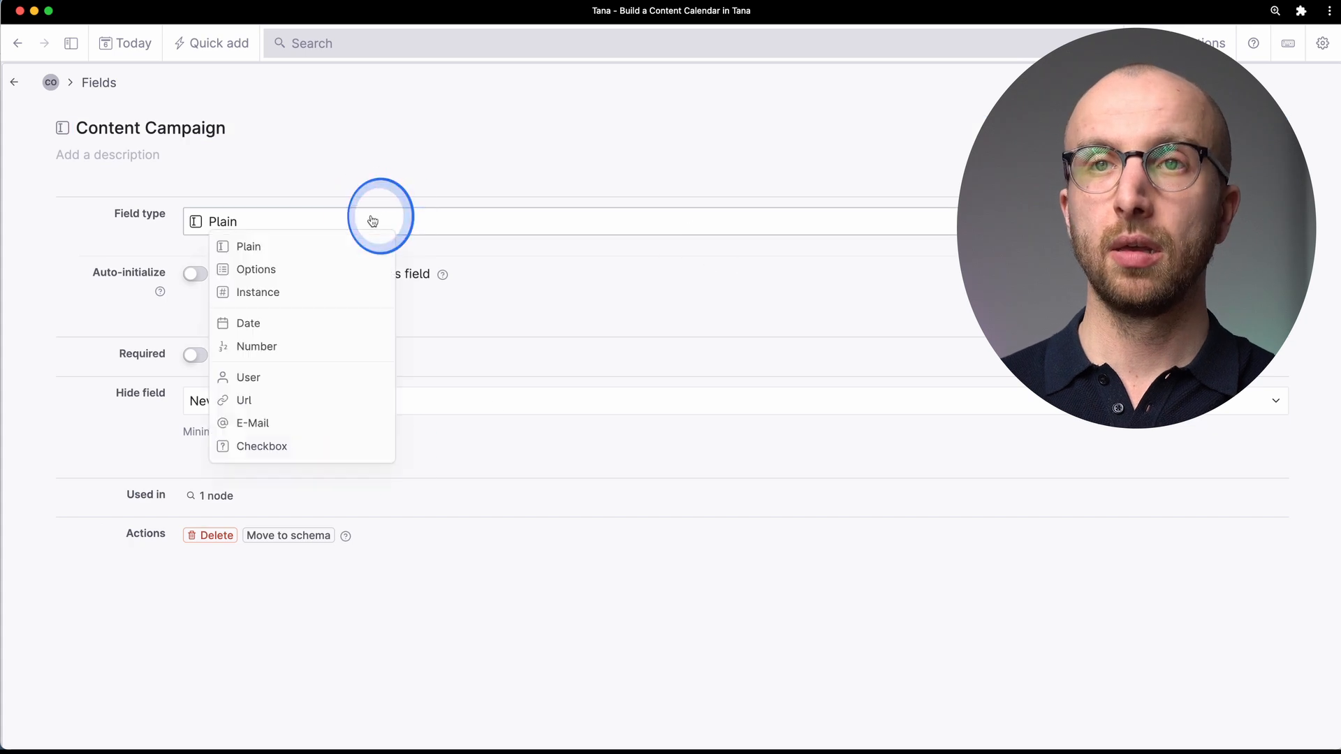
left_click(350, 288)
type("content")
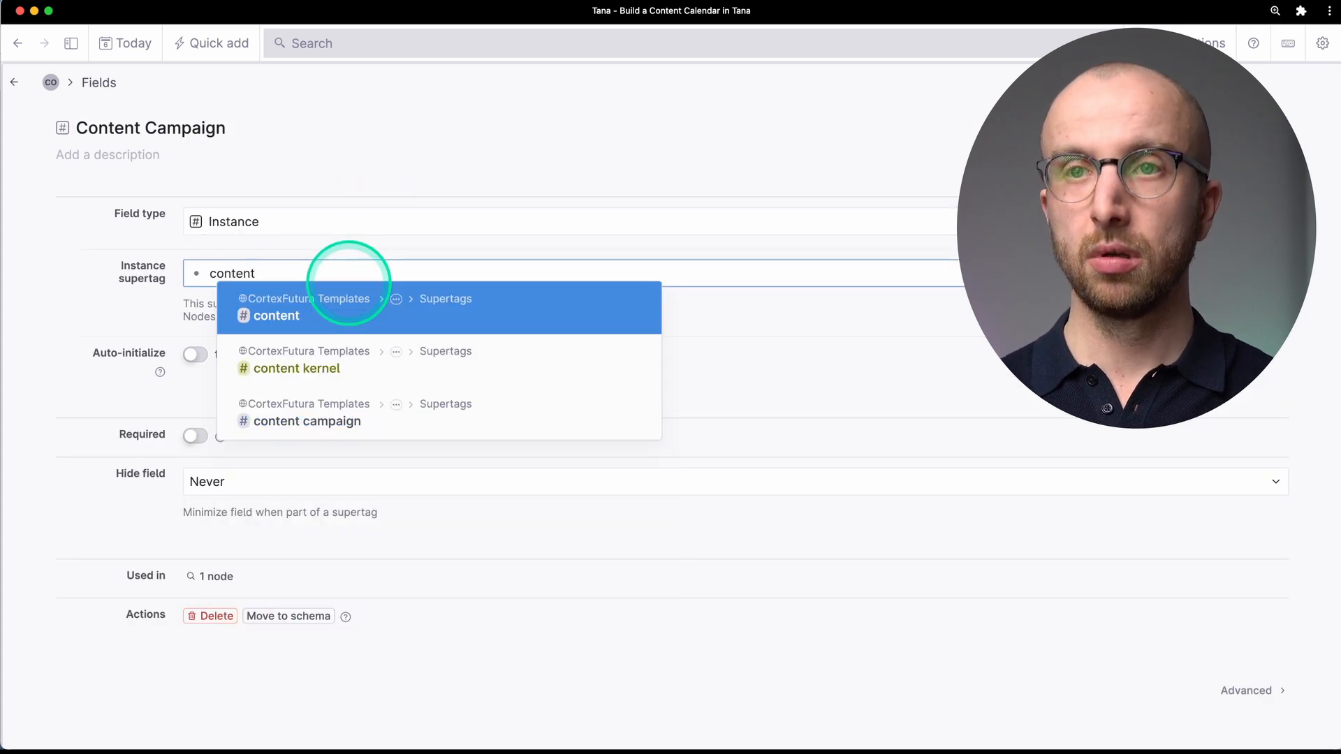
key("Down")
key("Down")
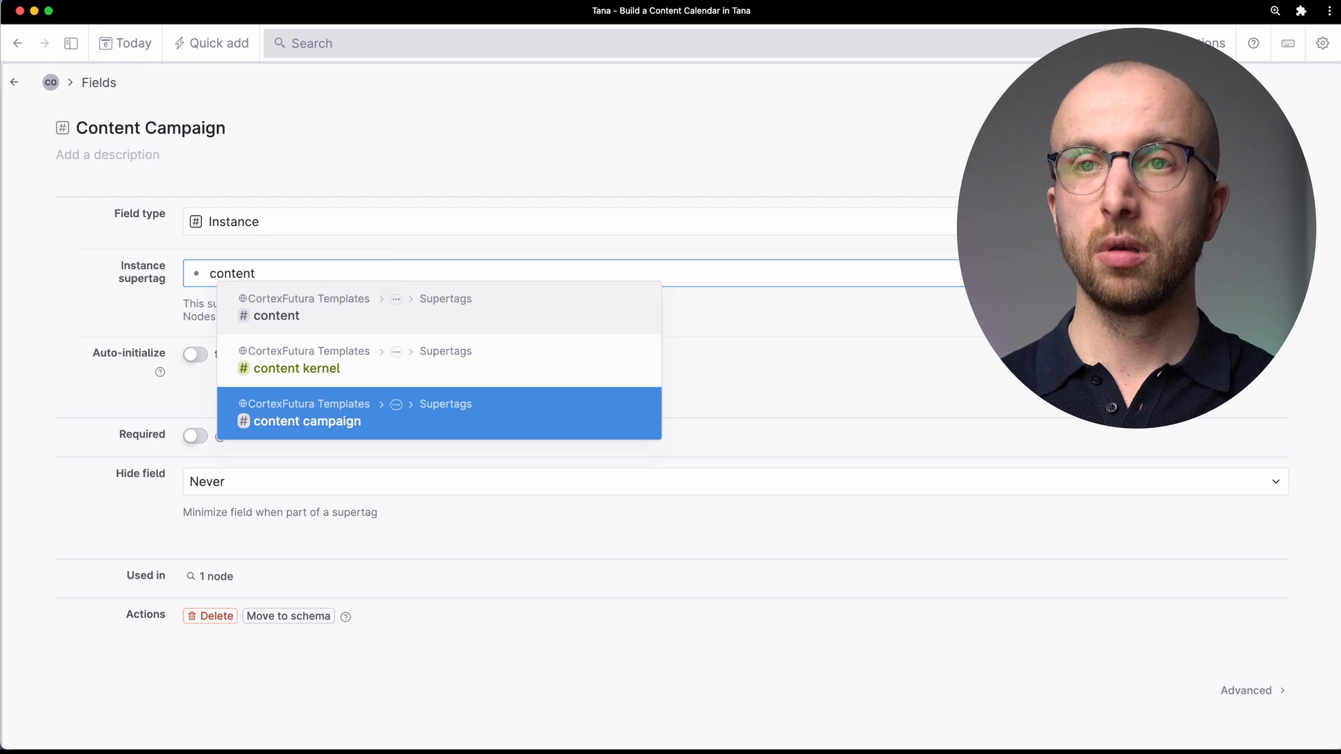
key("Return")
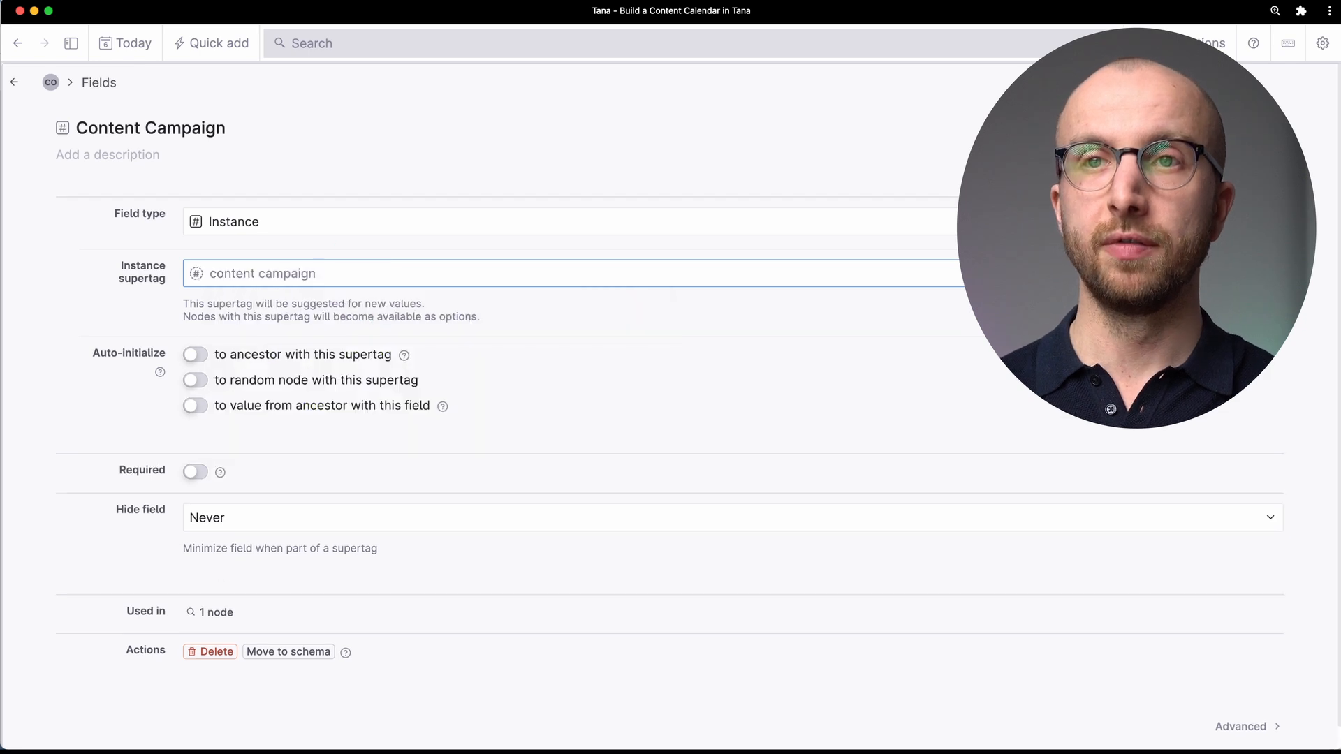
left_click(16, 85)
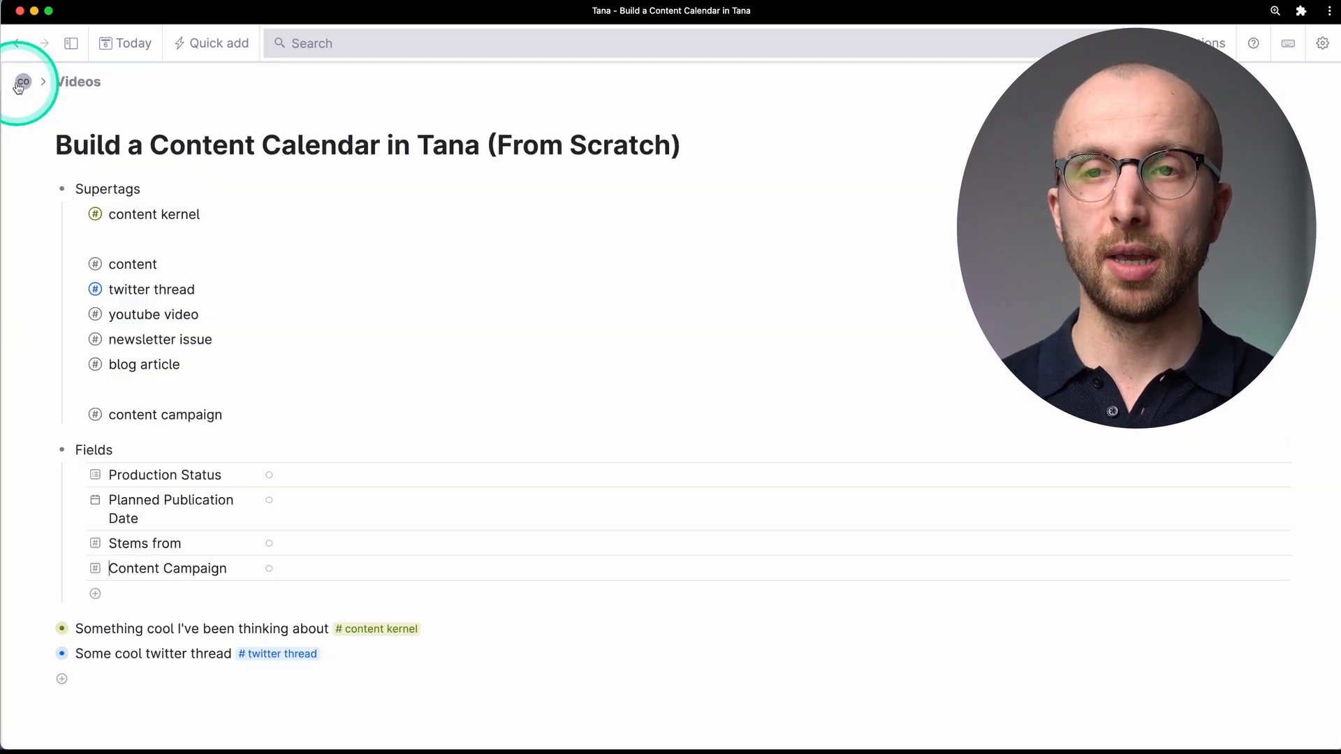
- Colour the content campaign supertag dark red and close its configuration
left_click(73, 418)
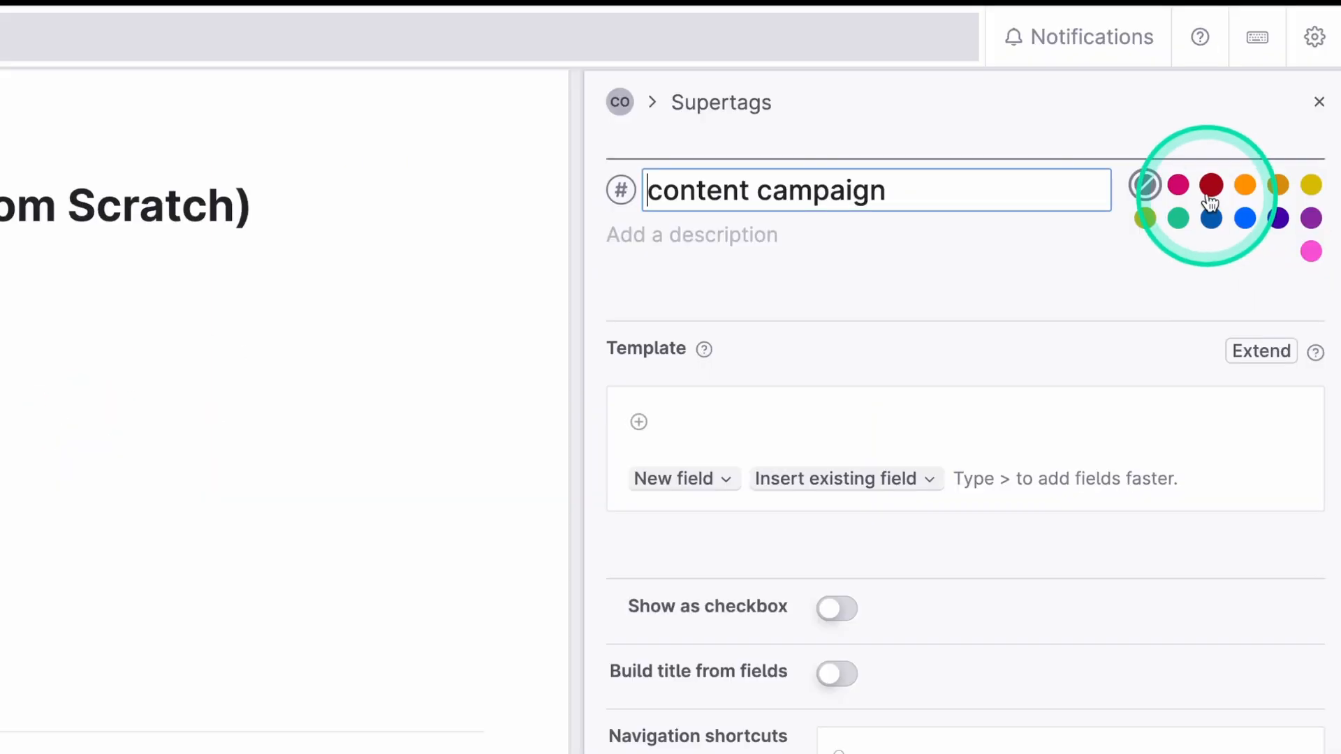
left_click(1326, 102)
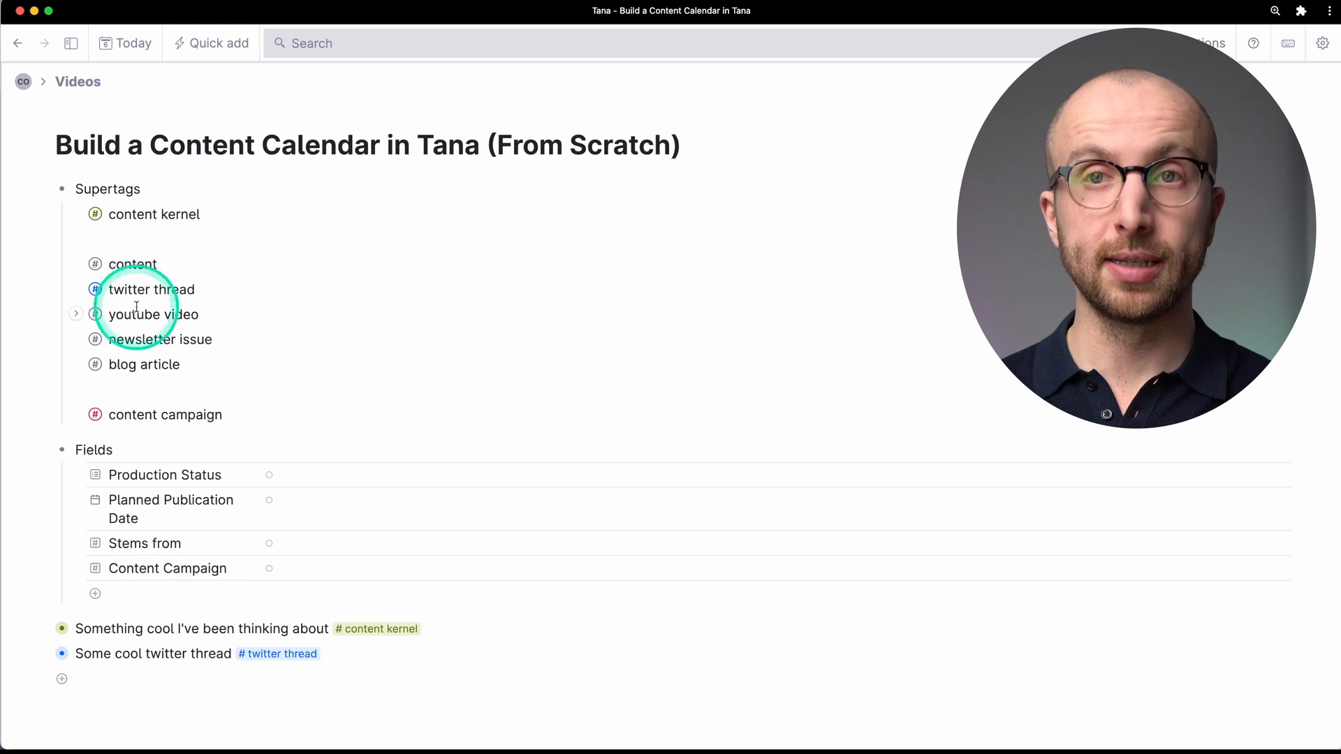
- Add the existing Content Campaign field to the content supertag's template, below Stems from
left_click(94, 263)
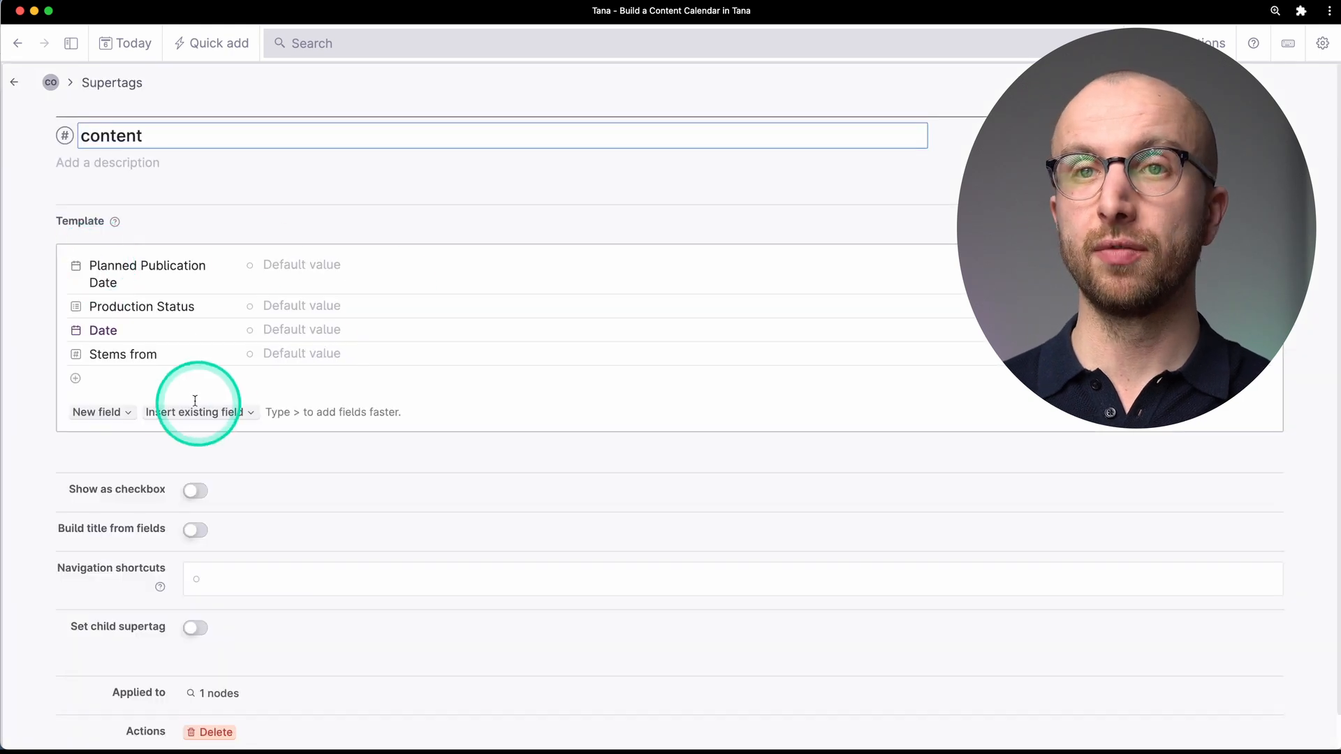
left_click(158, 380)
type("Content")
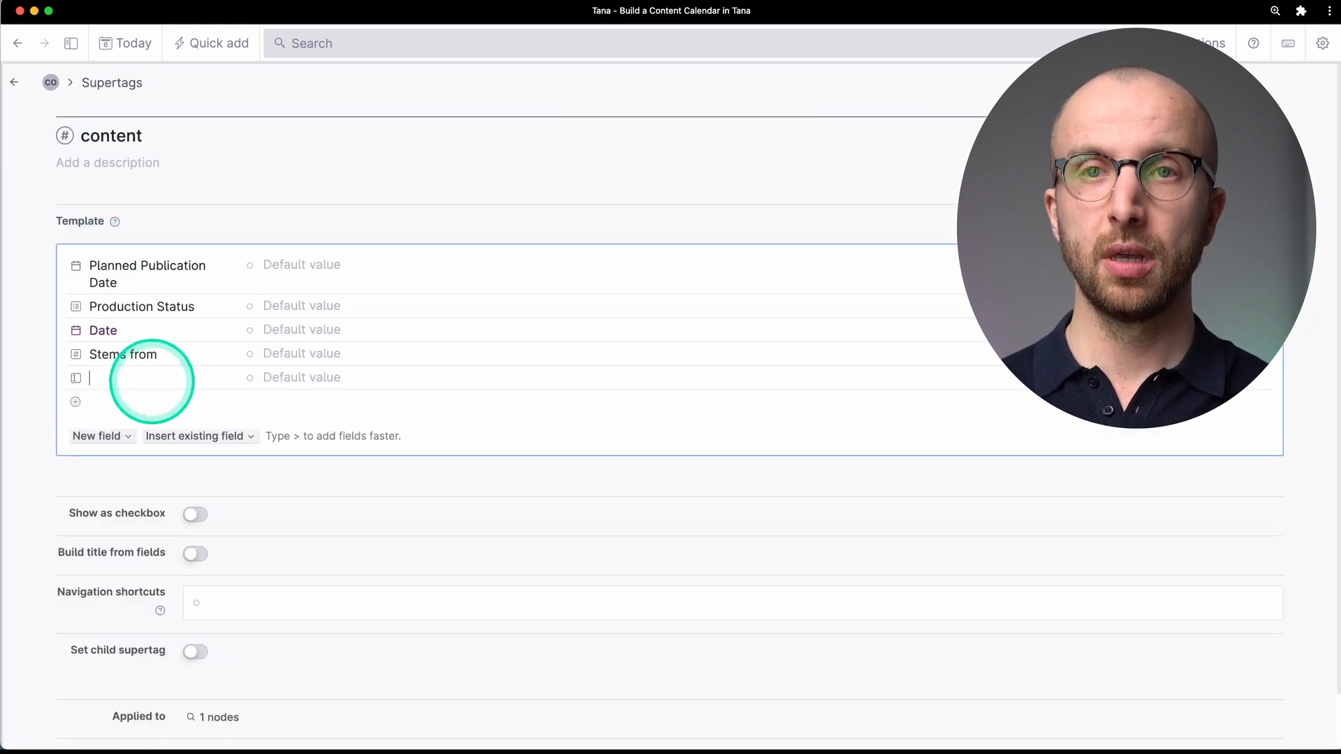
key("Return")
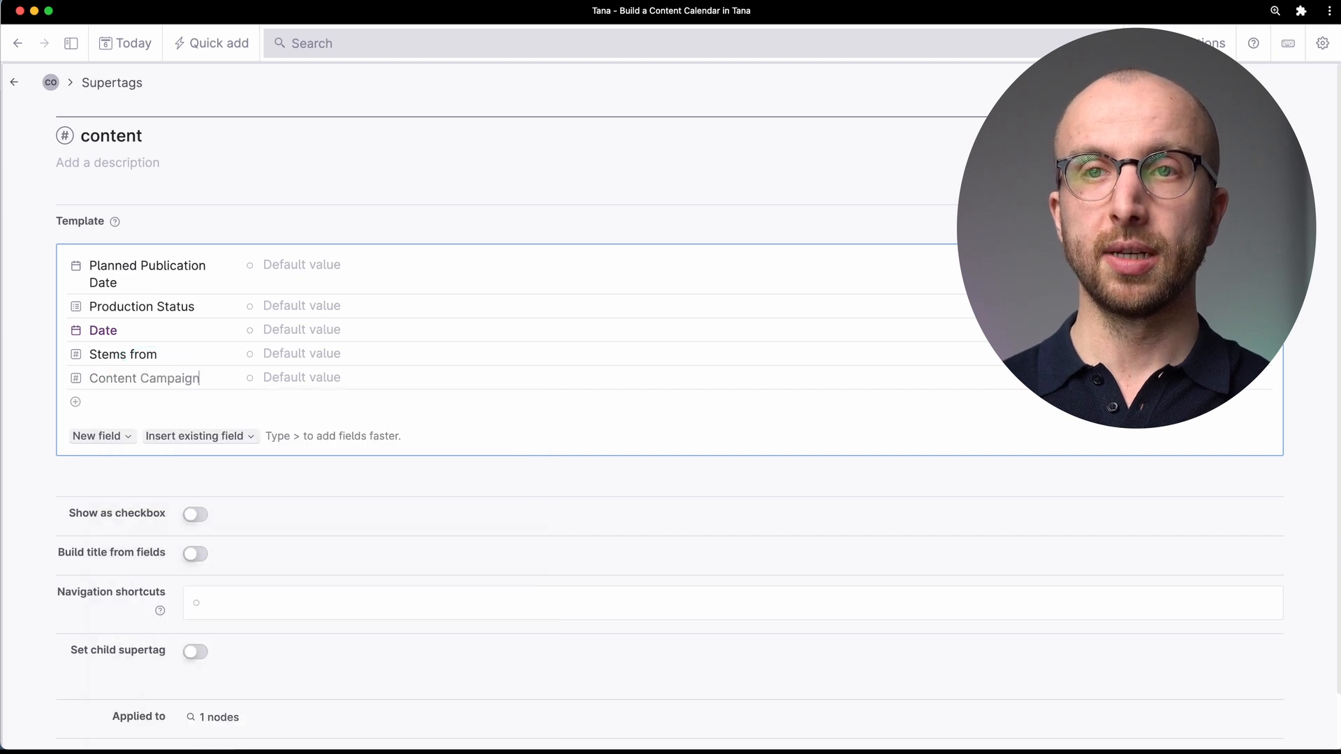
left_click(15, 83)
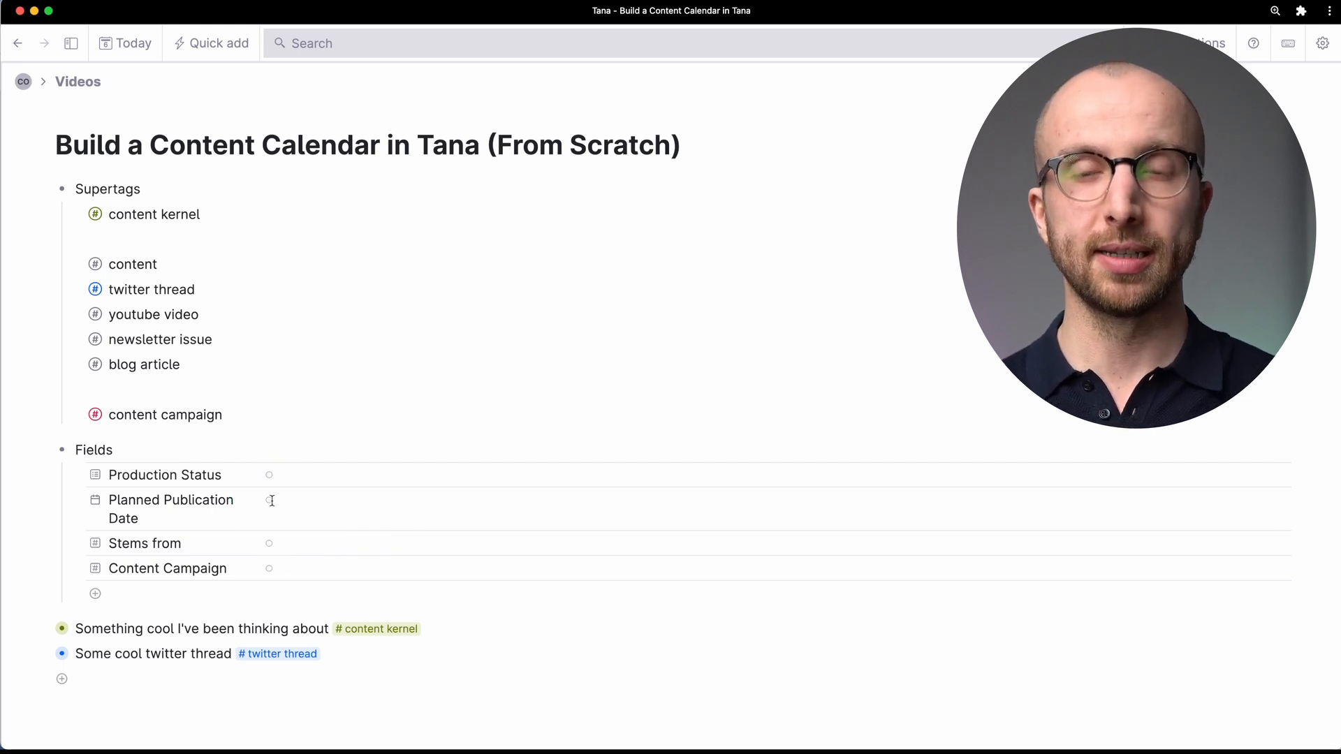
- Create a node "Product launch" below the twitter thread node and tag it with content campaign
left_click(186, 682)
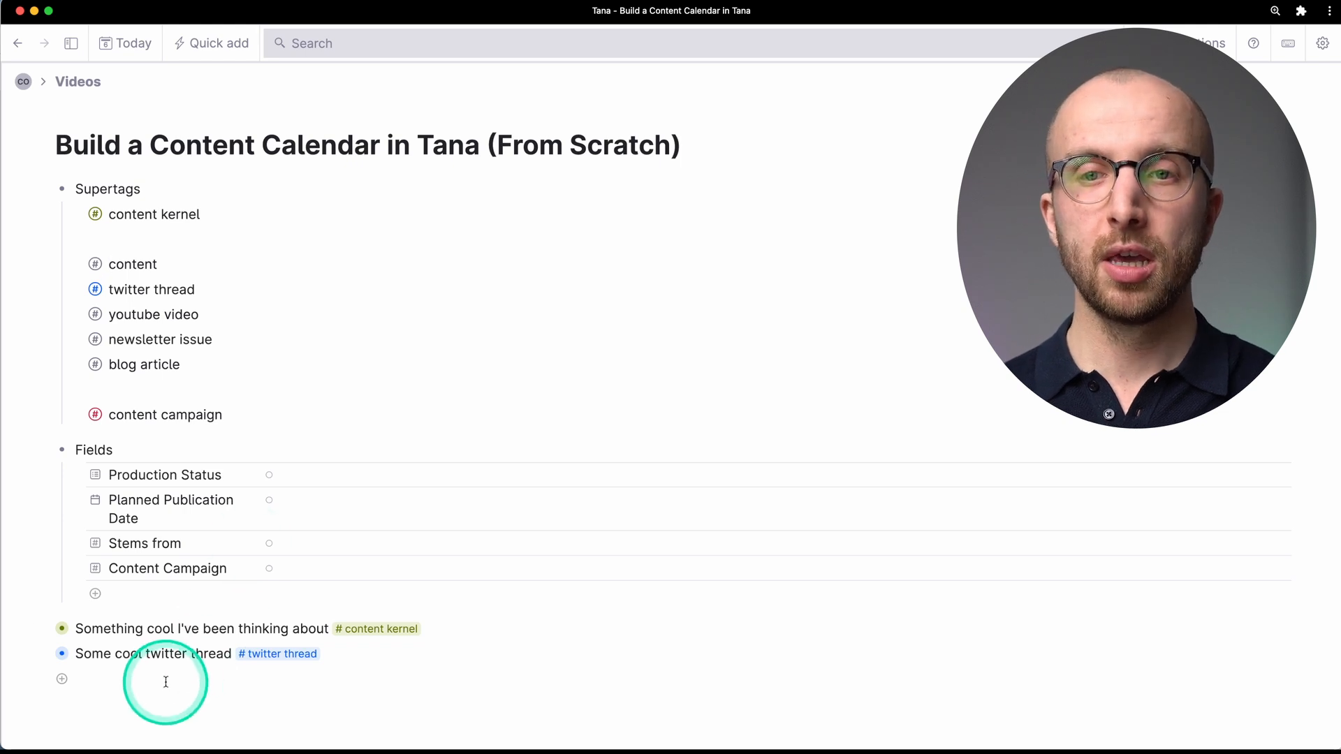
type("Product launch#conte")
key("Down")
key("Down")
key("Return")
left_click(233, 670)
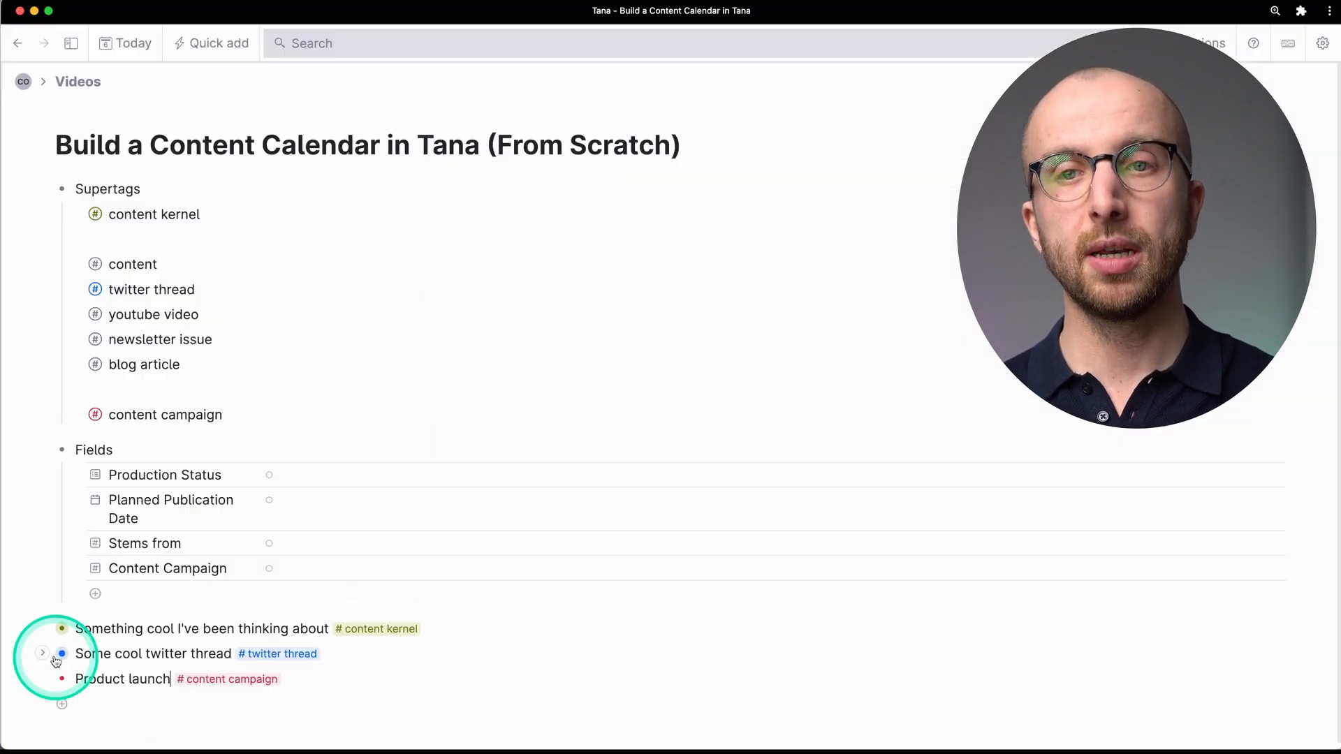
- Expand "Some cool twitter thread" and set its Content Campaign field to Product launch
left_click(43, 654)
scroll(161, 670, "down", 3)
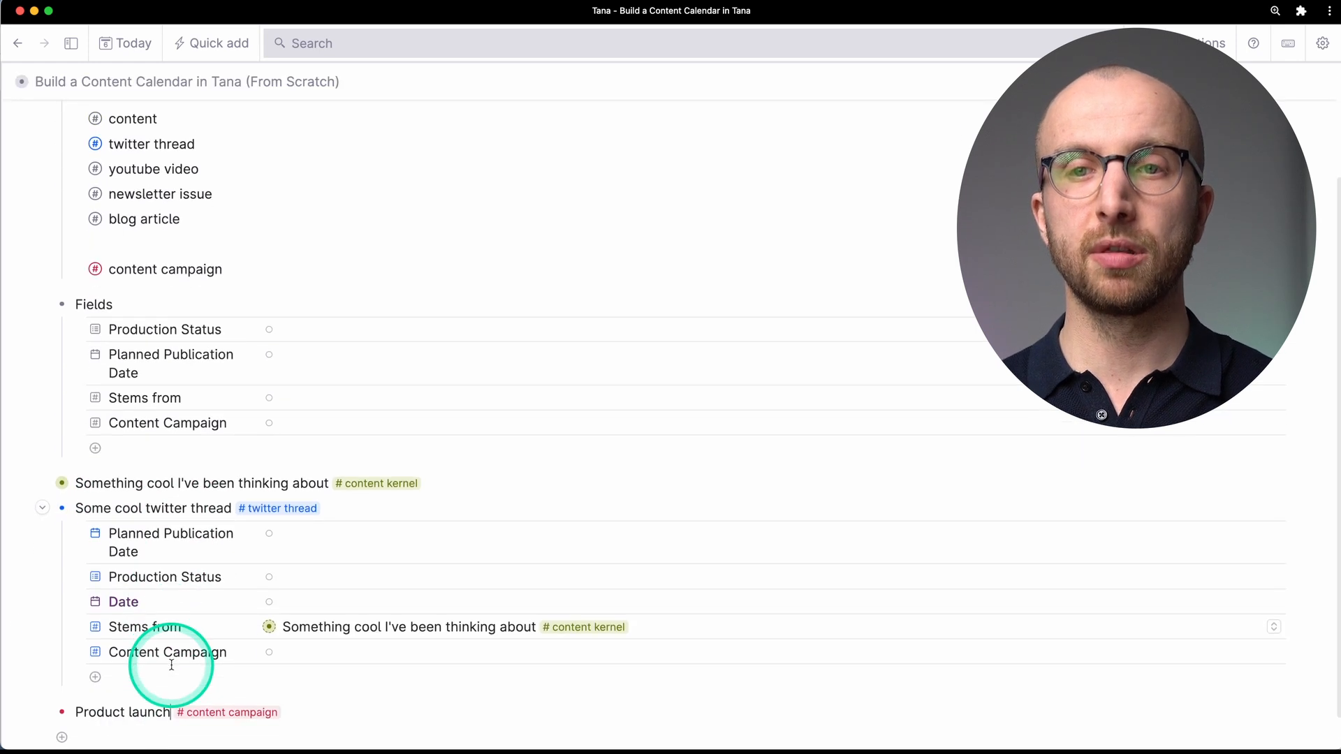
left_click(326, 651)
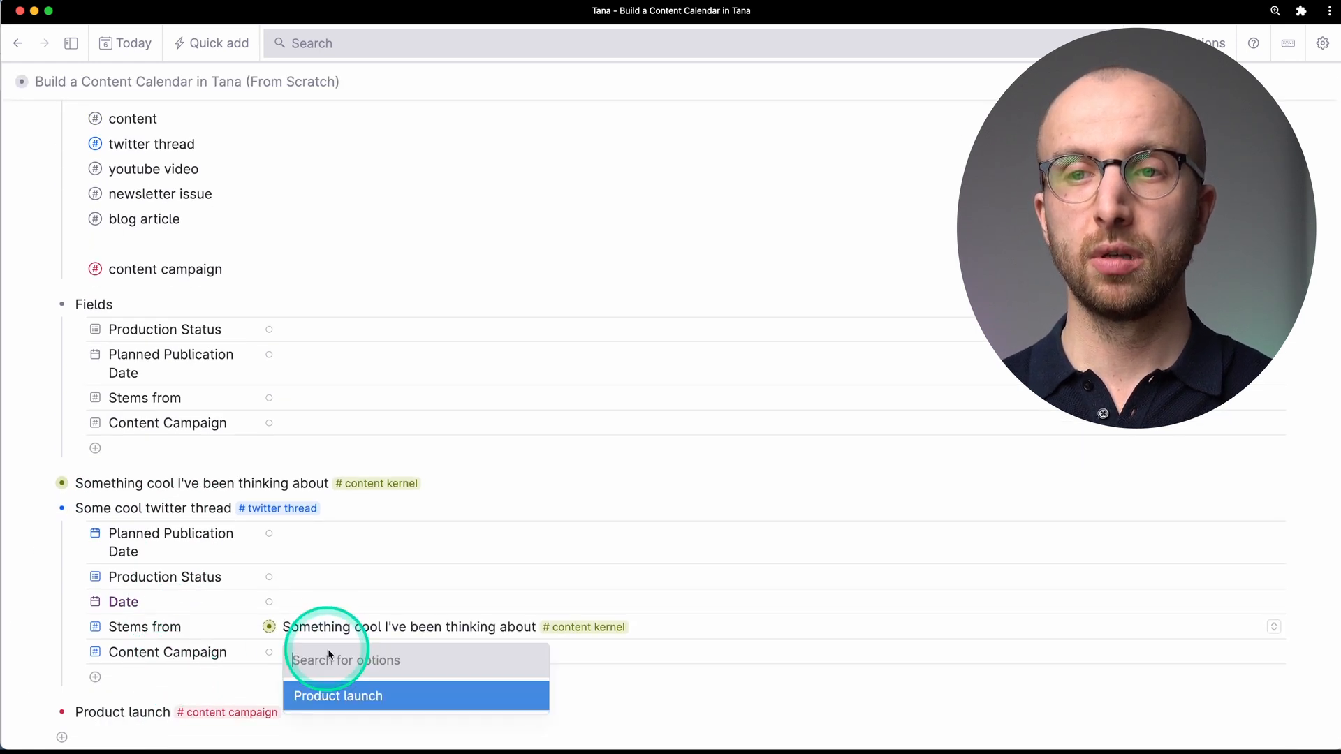
left_click(353, 696)
left_click(287, 682)
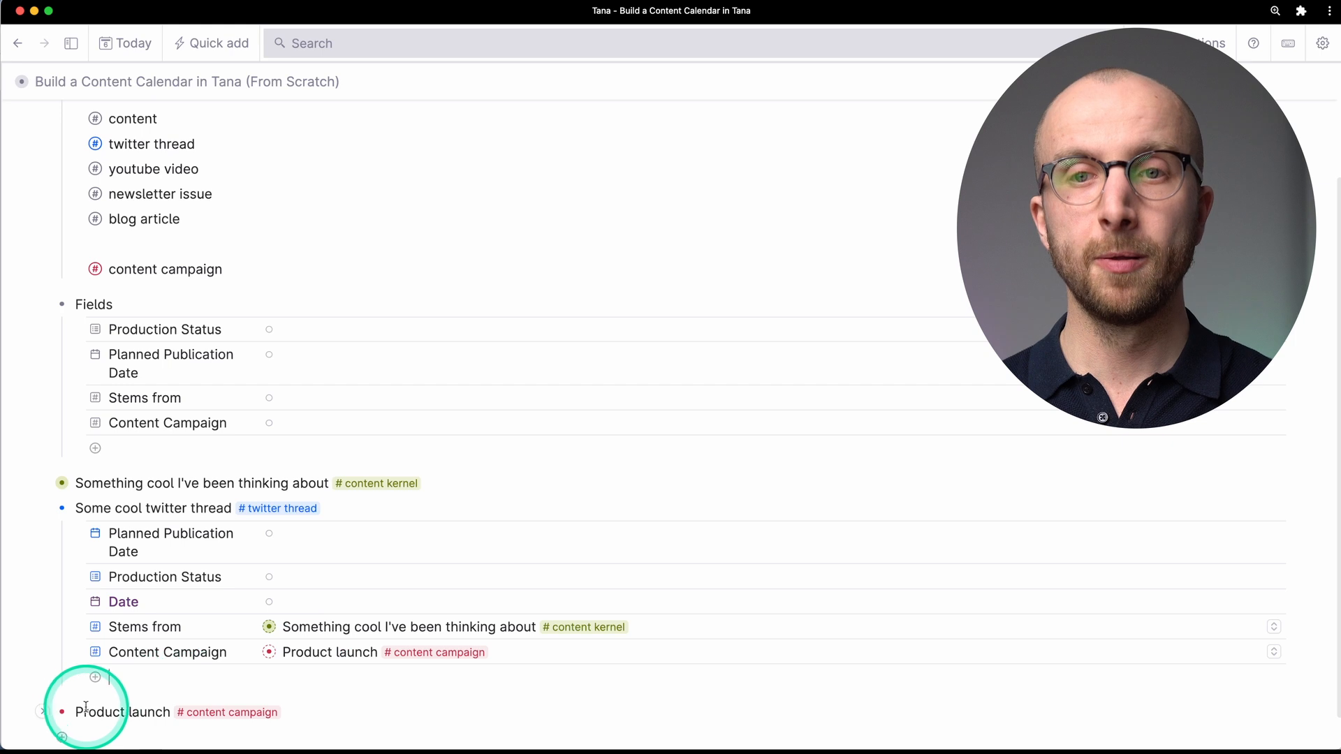
- Compare the expanded Product launch node with the content kernel node's Derived Content
scroll(132, 705, "down", 2)
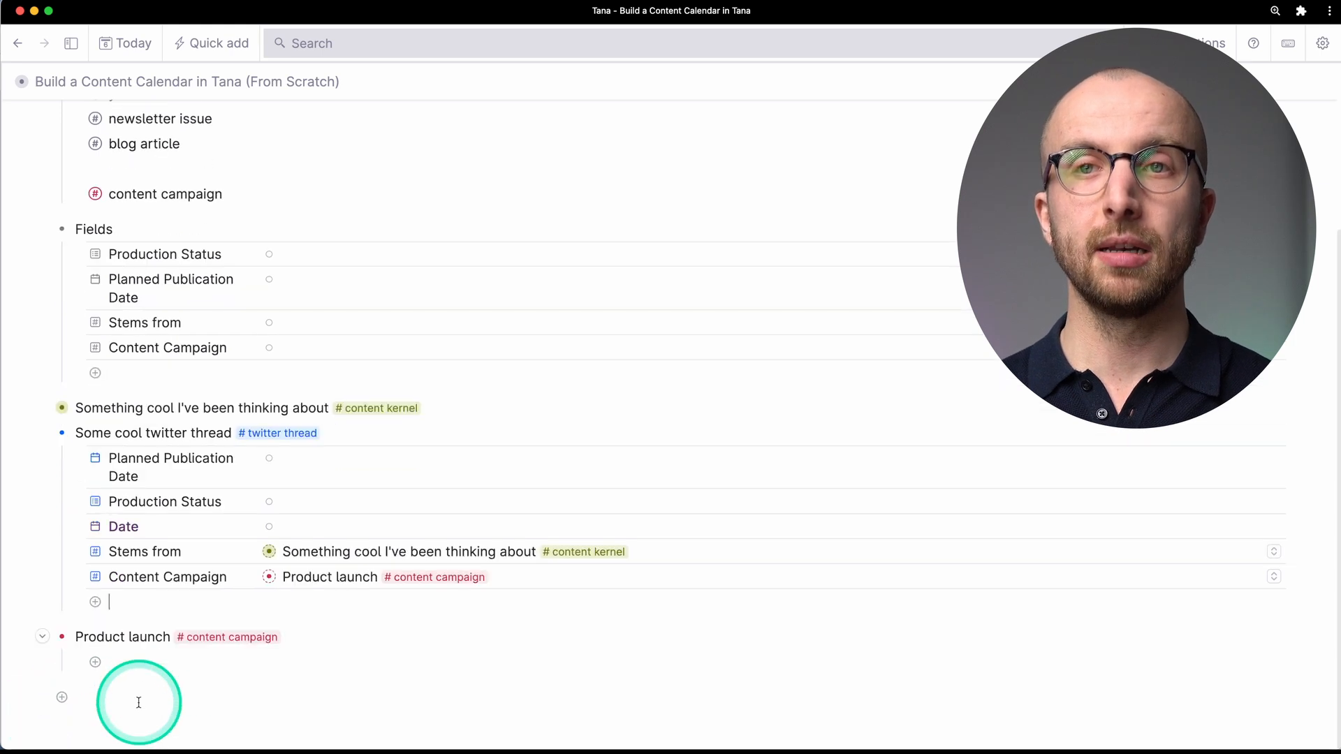
scroll(150, 584, "up", 1)
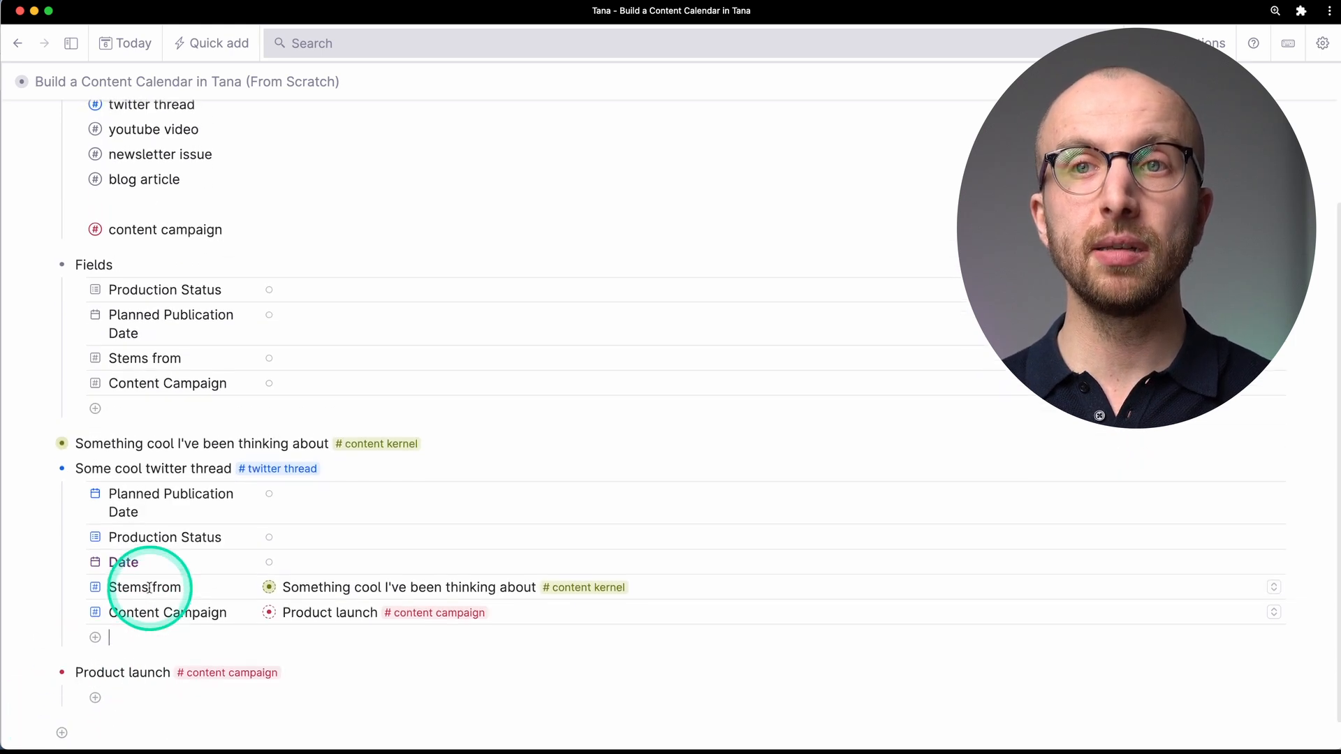
left_click(46, 442)
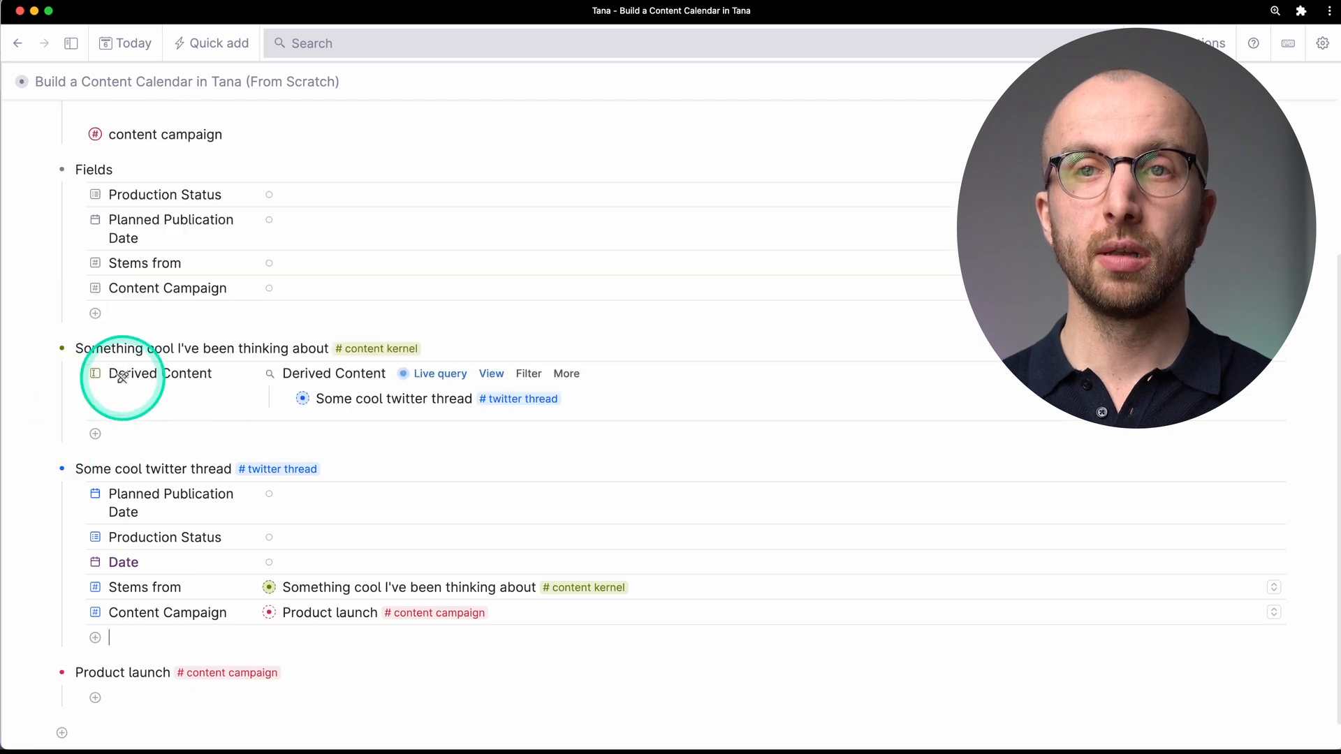
- Open the Product launch node and add a new field "Campaign Content" to the content campaign supertag's template
left_click(63, 675)
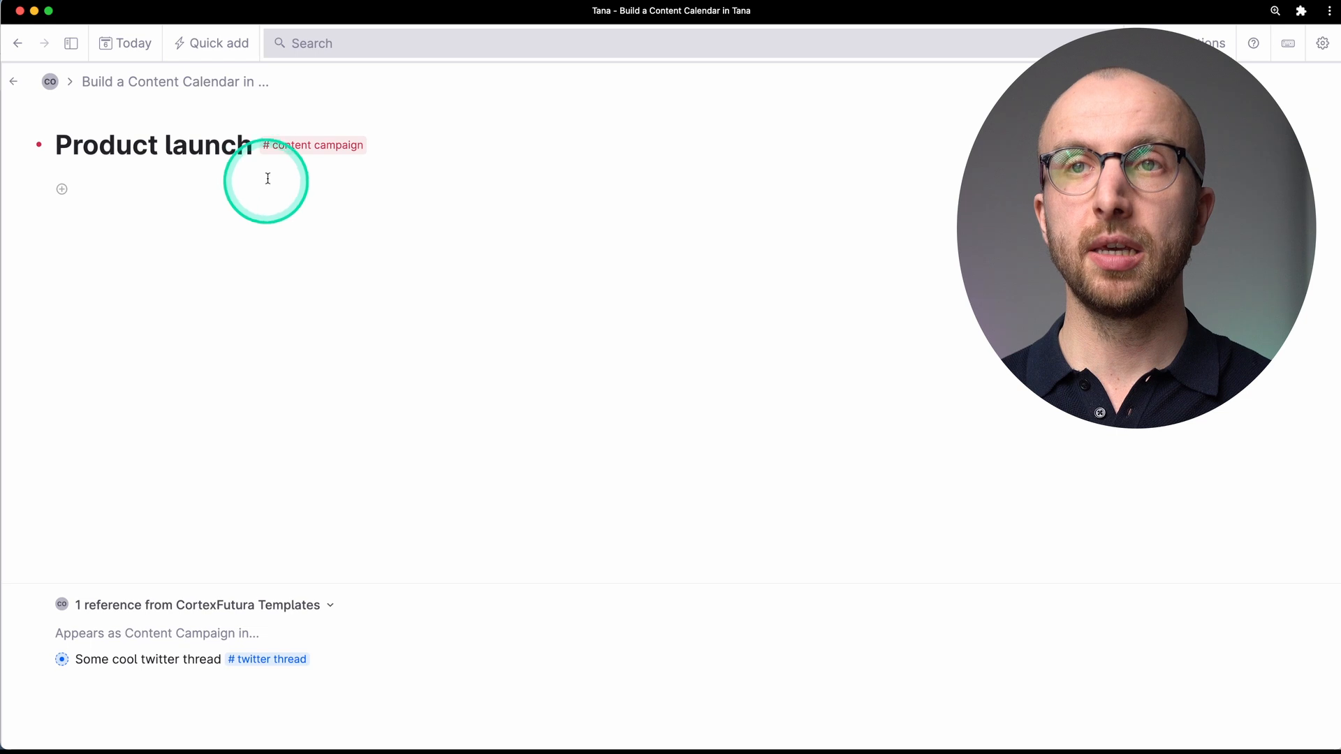
left_click(300, 151)
left_click(308, 338)
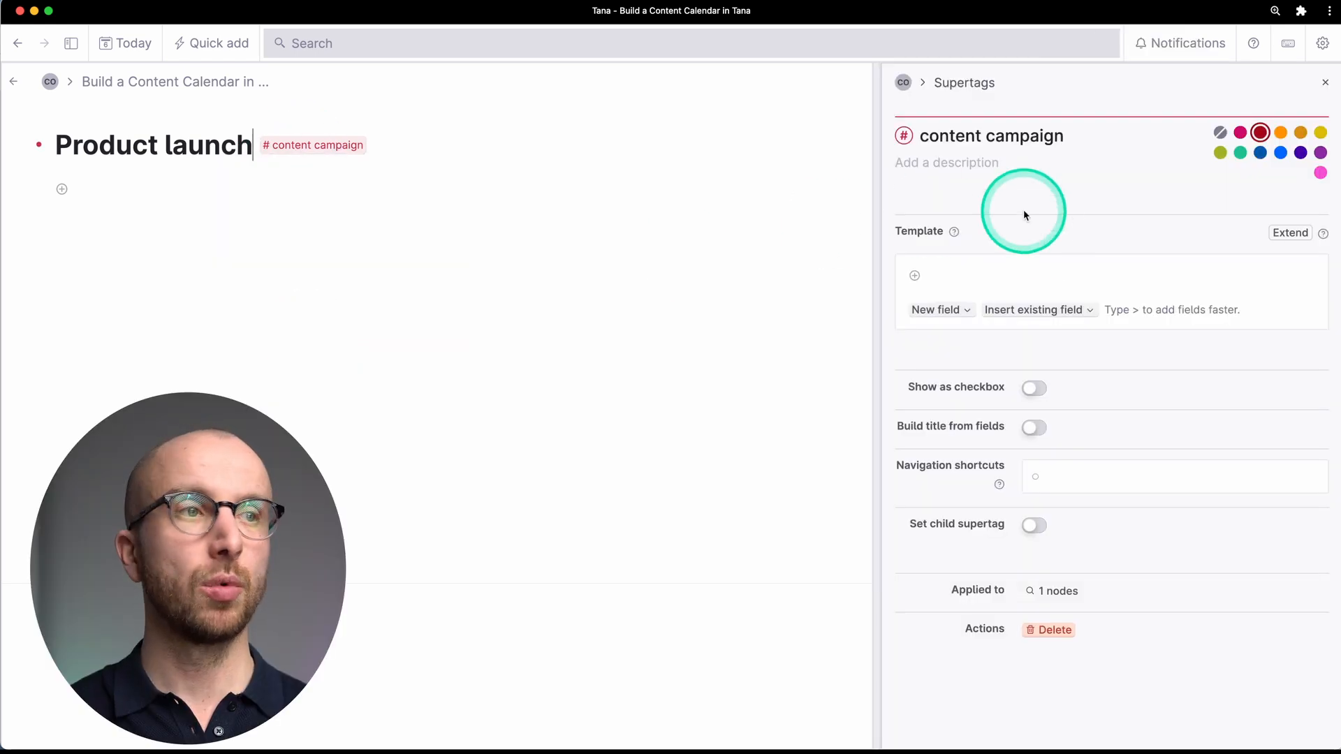
left_click(1008, 263)
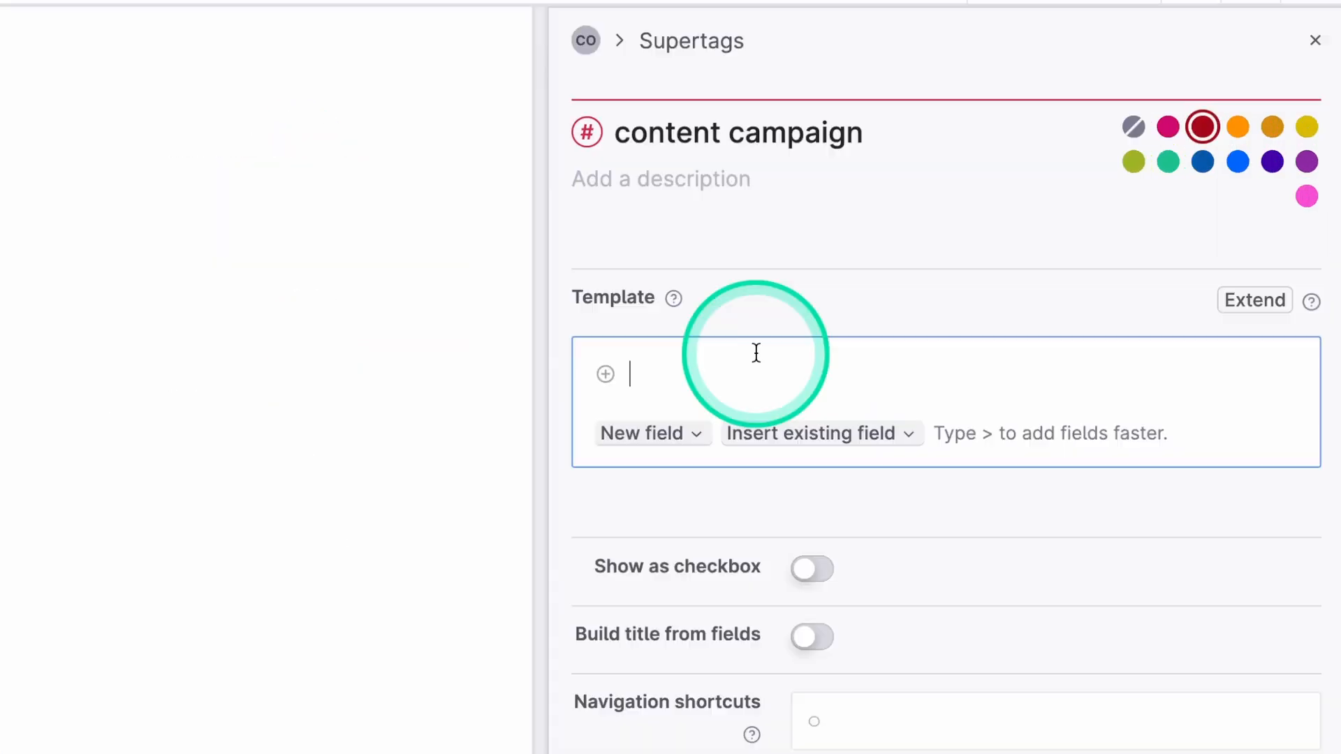
type("Campaign Content")
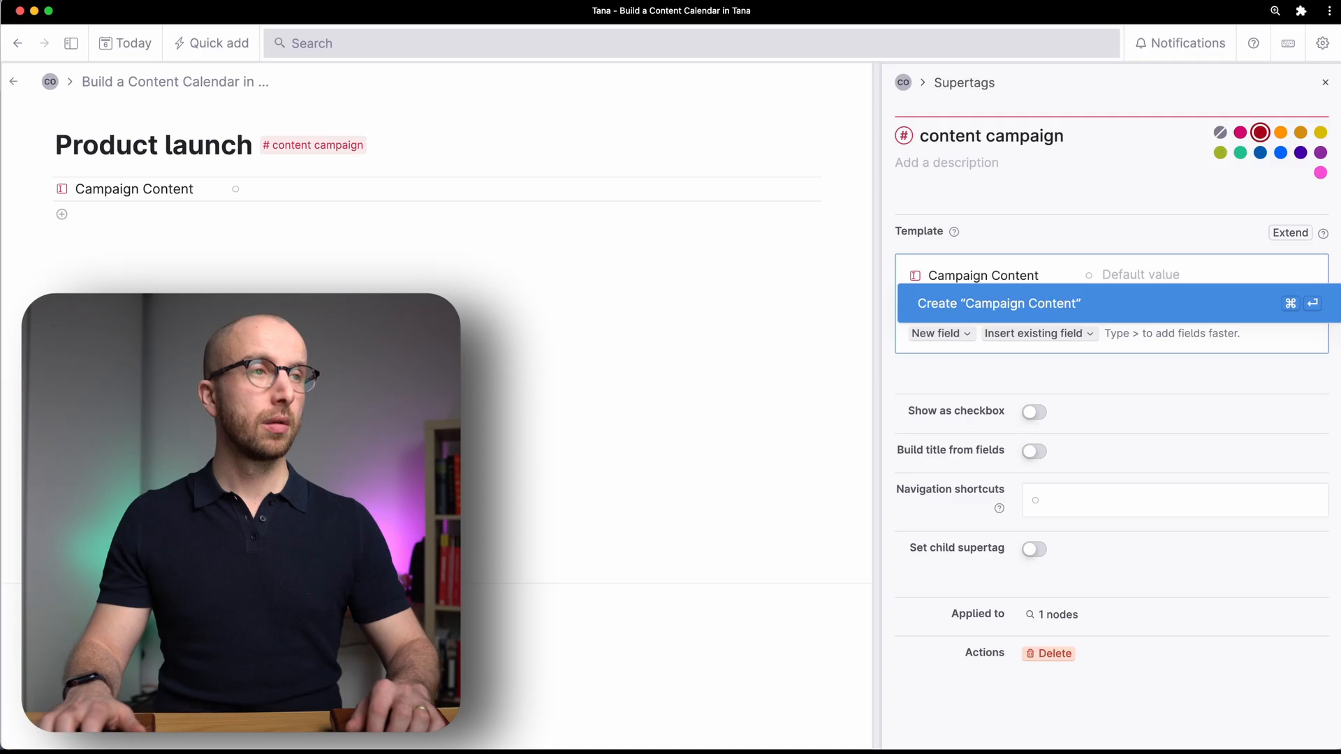
left_click(1186, 308)
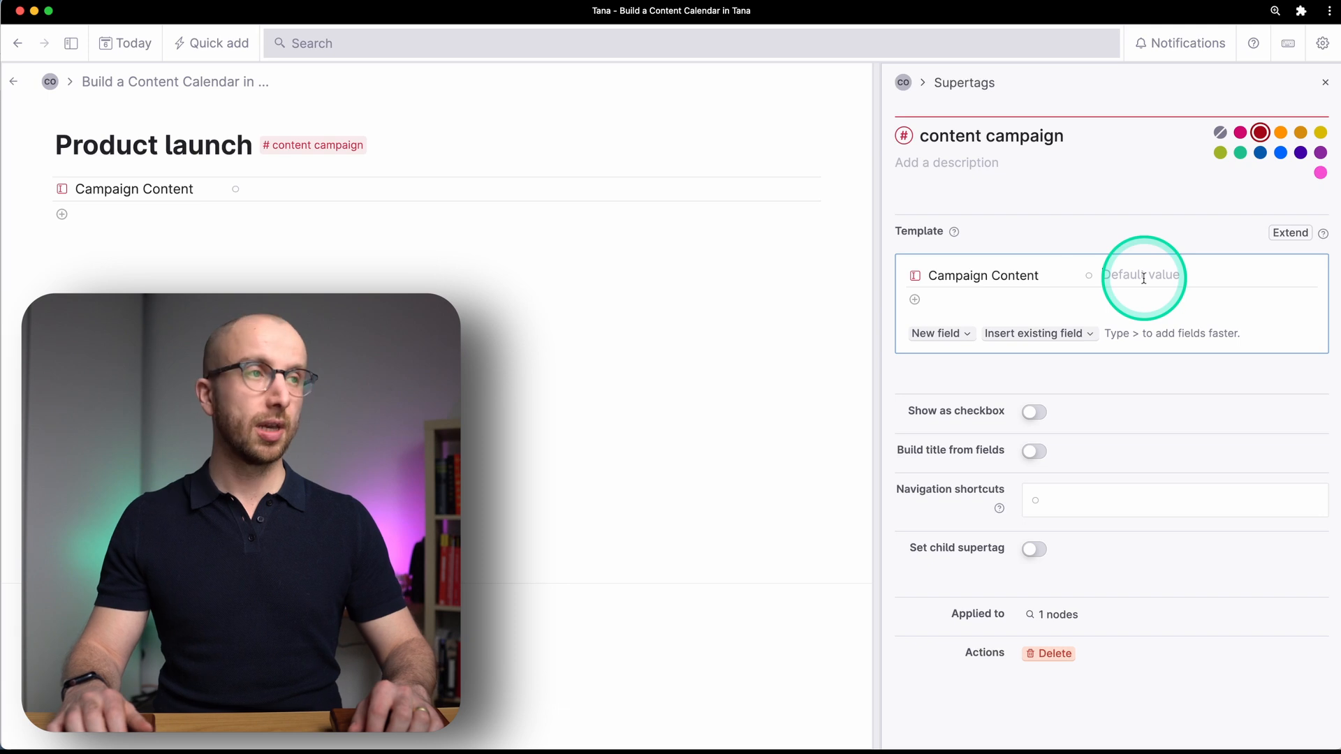
- Enter "Campaign Content" as the Campaign Content field's default value and turn it into a search node
type("Co")
type("mpaig")
type("n Content")
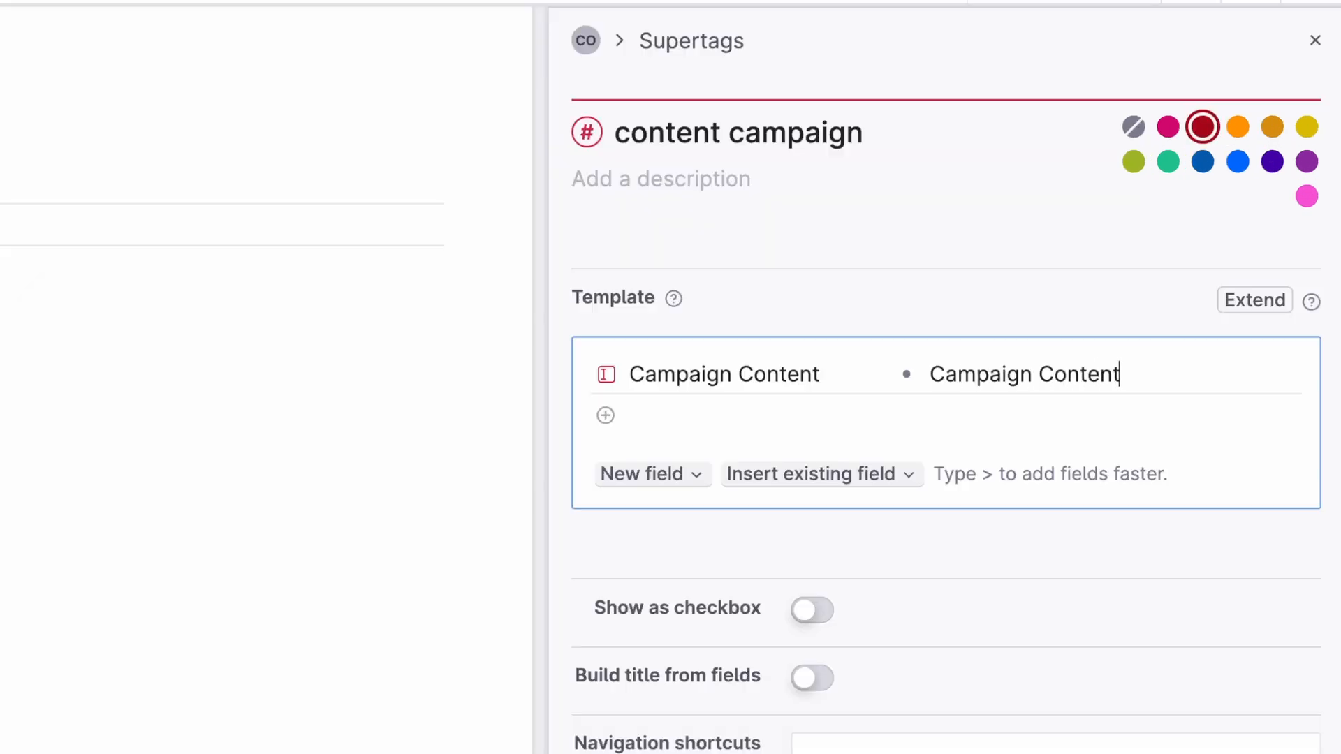
key("super+k")
type("crea")
key("Return")
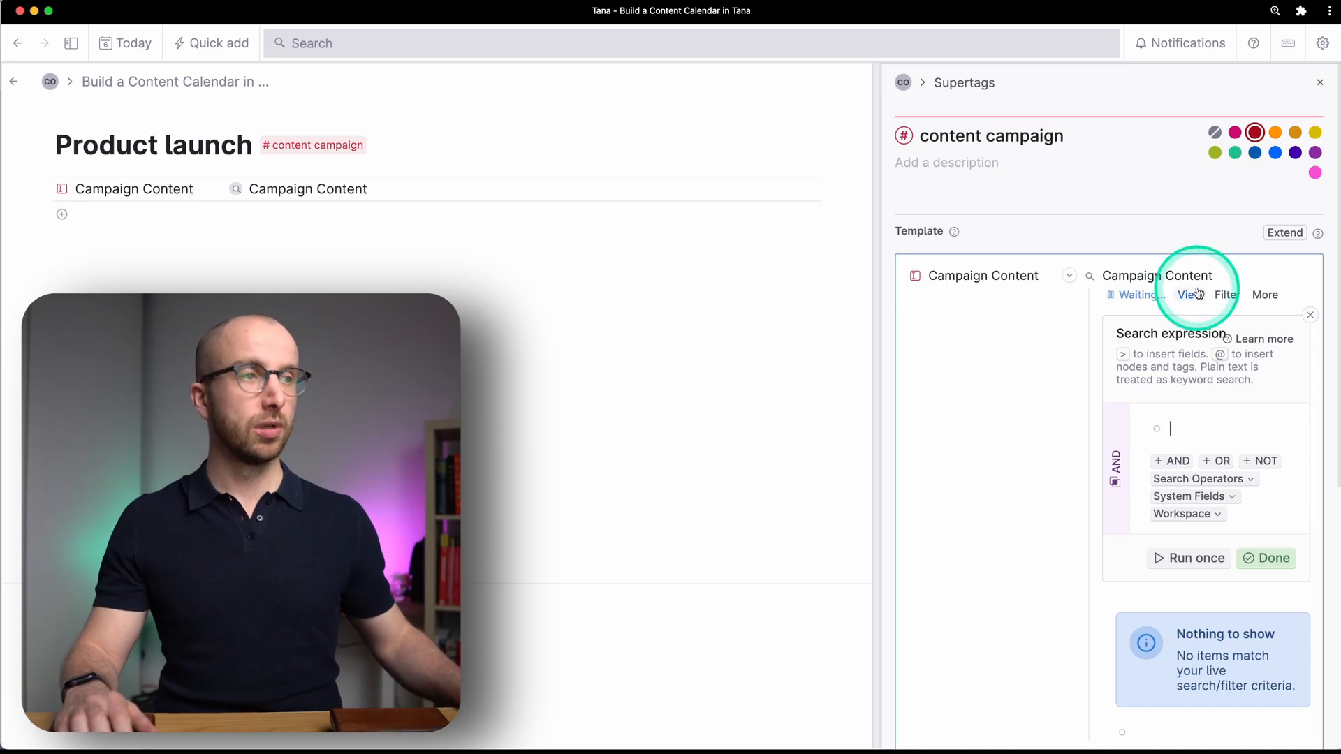
- Define the Campaign Content search as nodes tagged #content whose Content Campaign field equals GRANDPARENT
type("#conte")
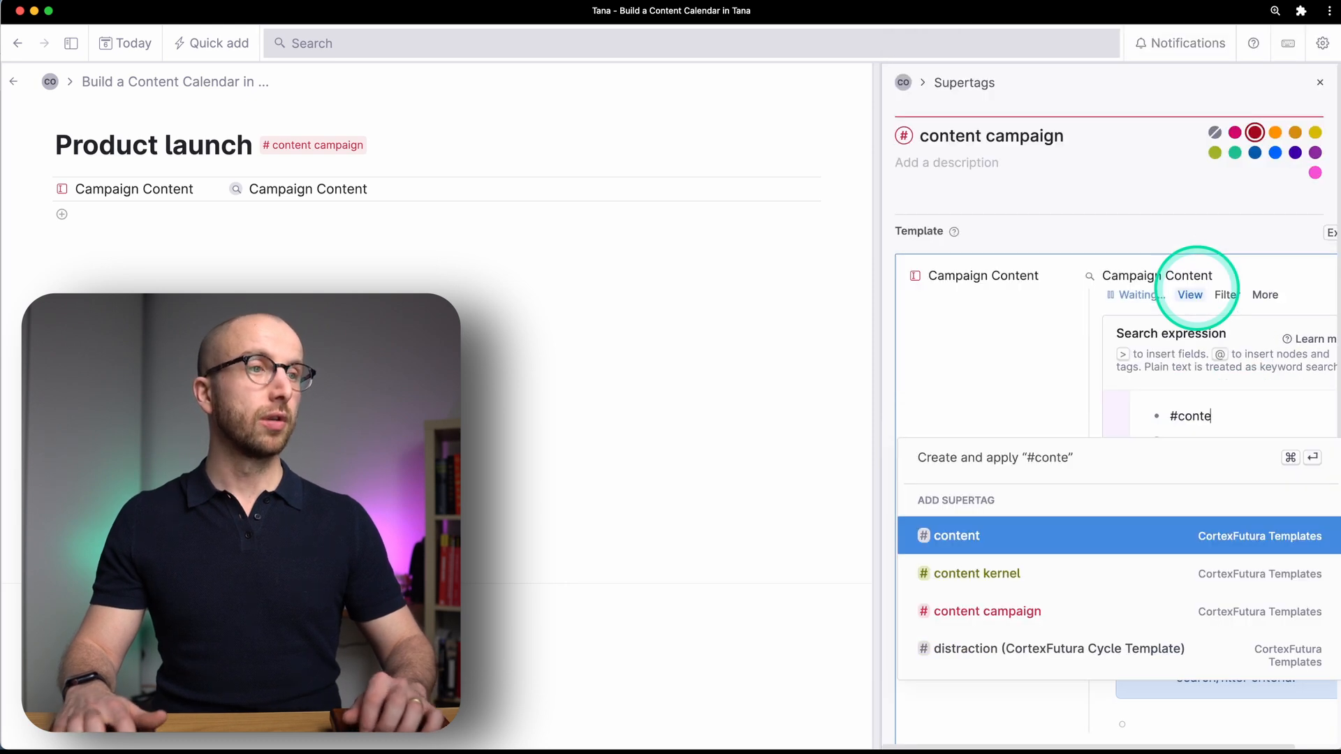
key("Return")
type("Content")
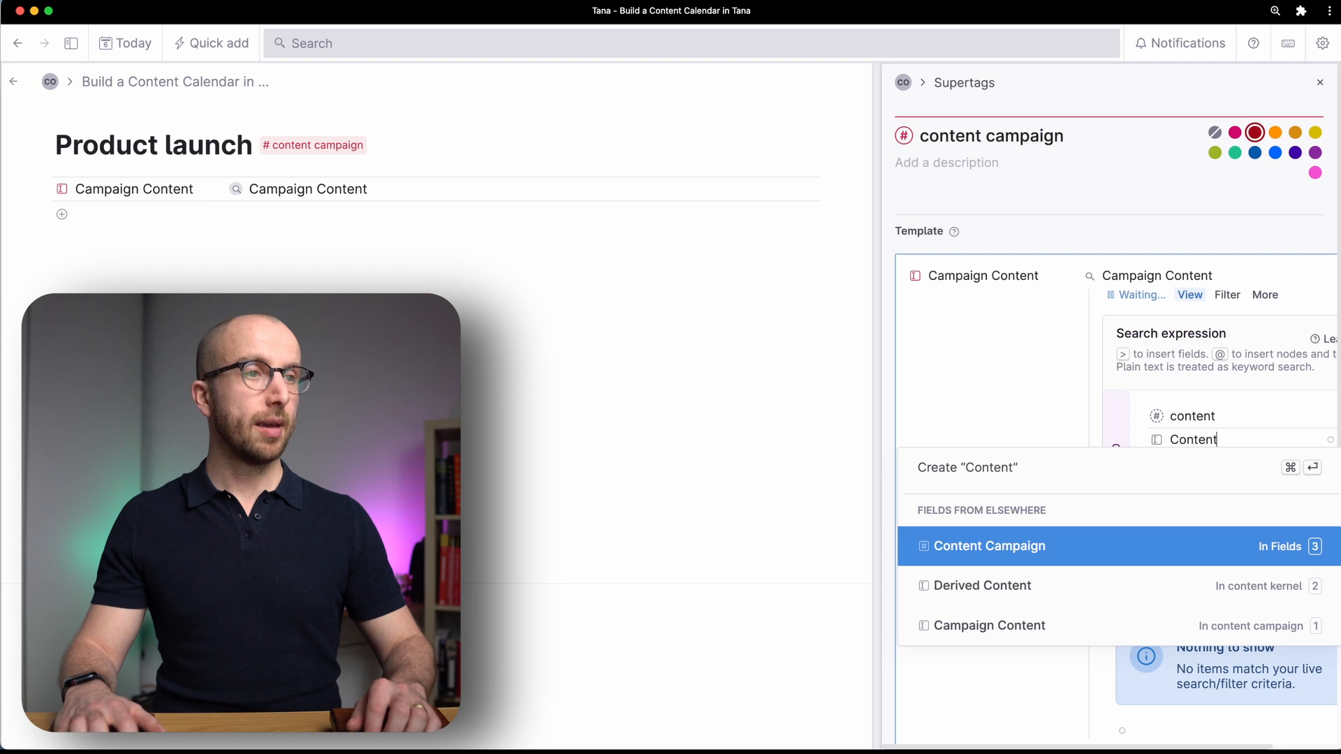
key("Return")
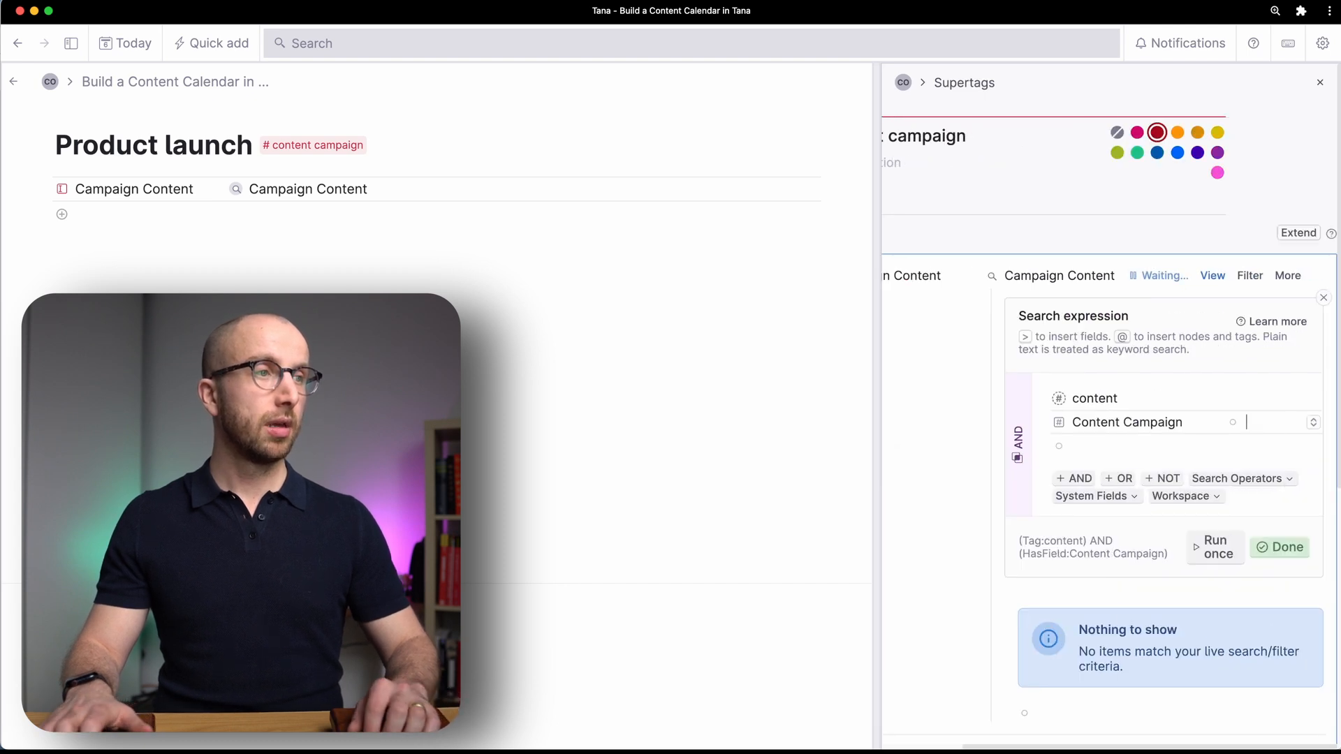
type("GRANDPARENT")
scroll(1243, 378, "right", 1)
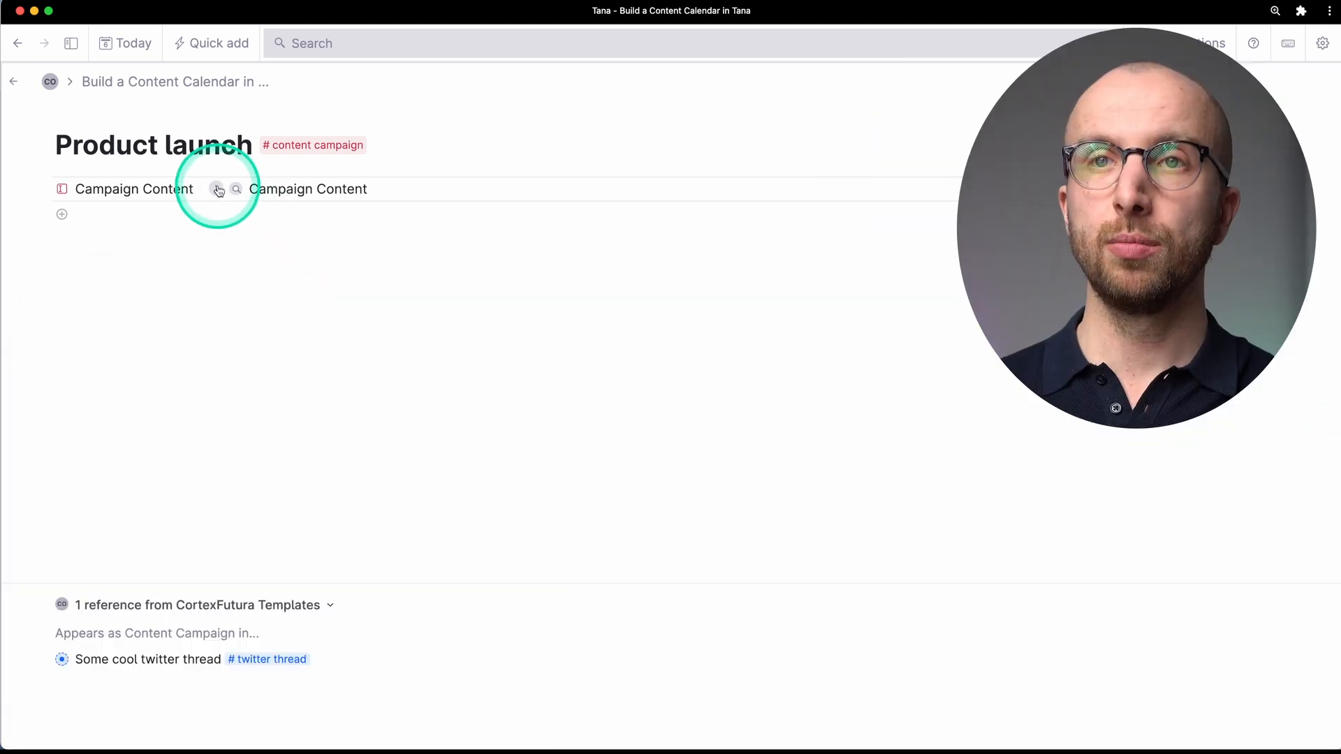
- Expand the Campaign Content search on the Product launch node and return to the content calendar outline
left_click(218, 189)
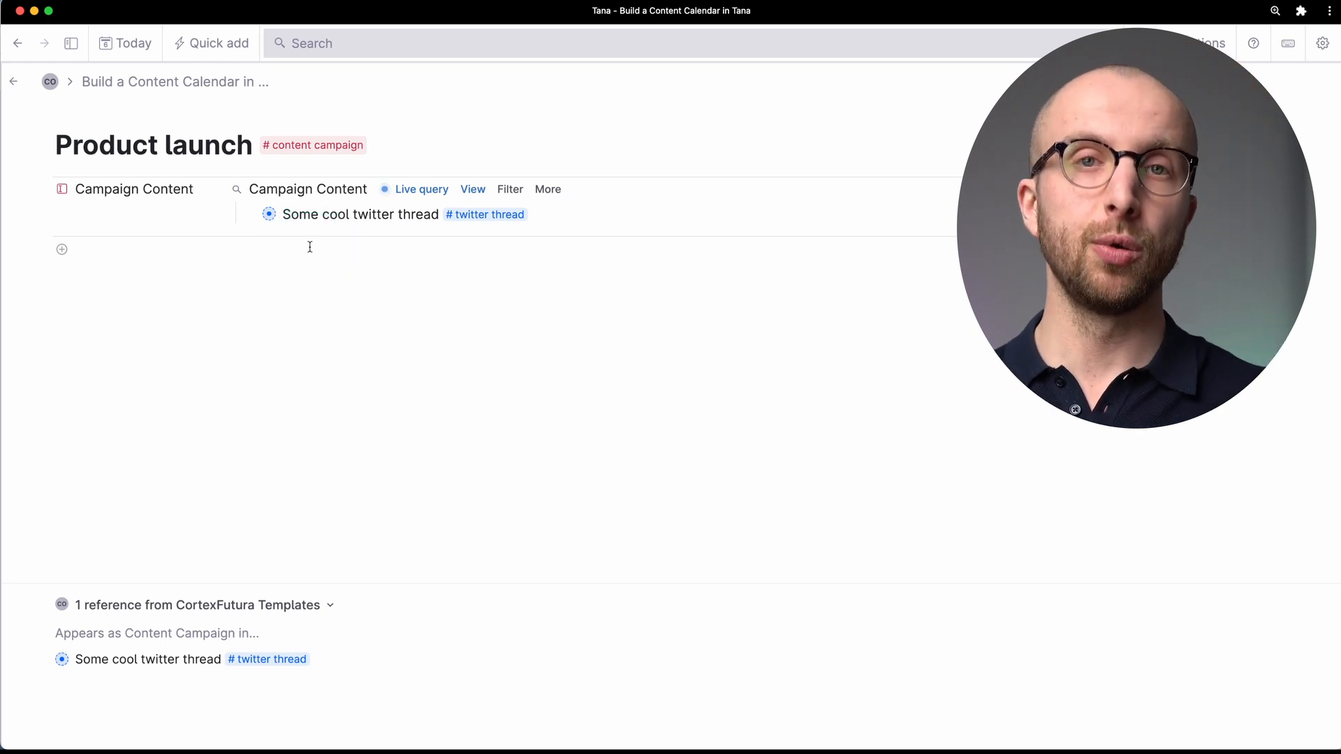
left_click(13, 82)
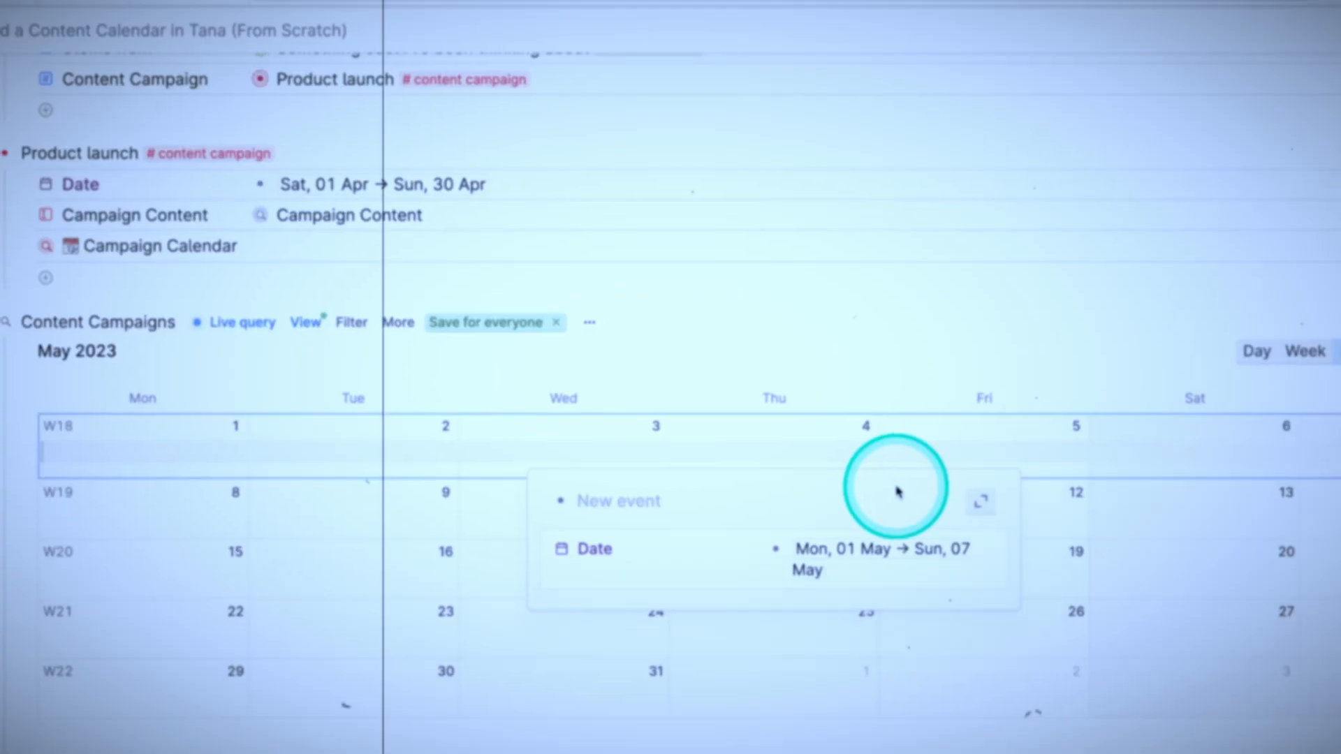
type("New")
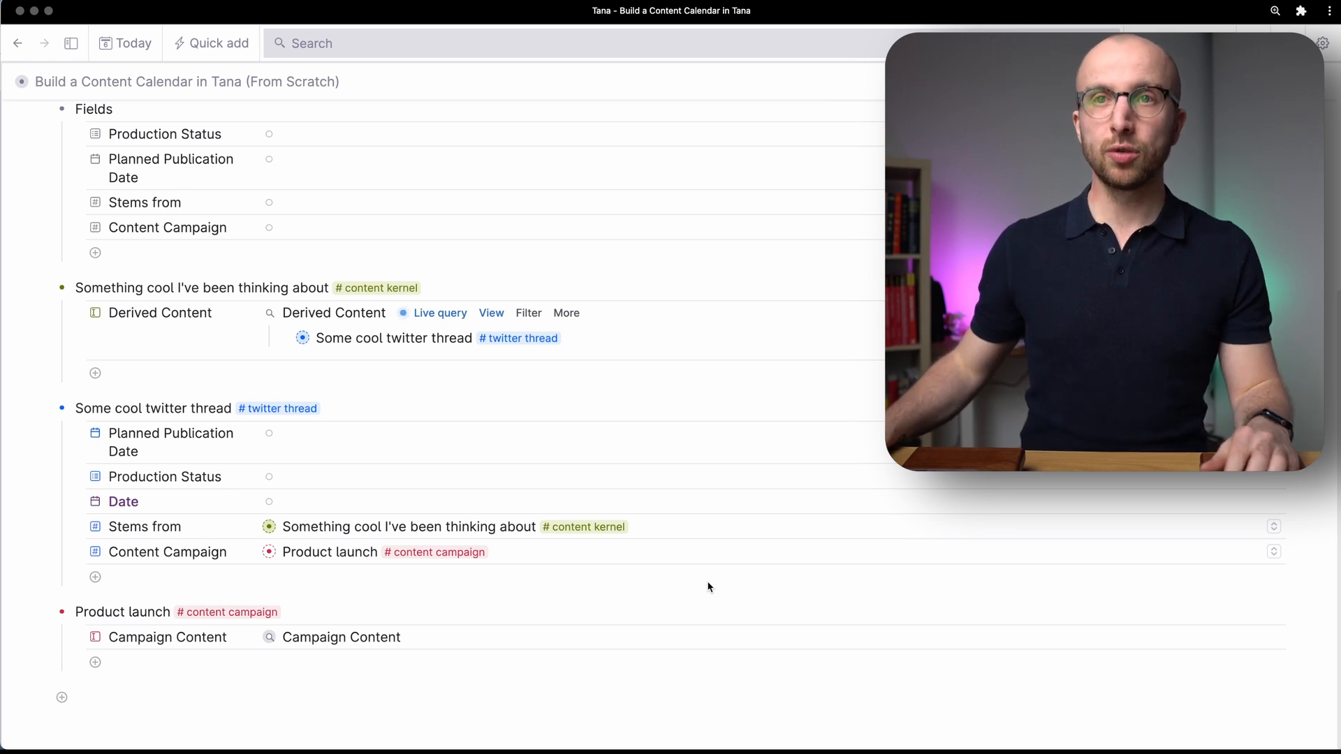
- Add a "Campaign Calendar" node with a calendar emoji before its name to the content campaign template and turn it into a search node
left_click(946, 301)
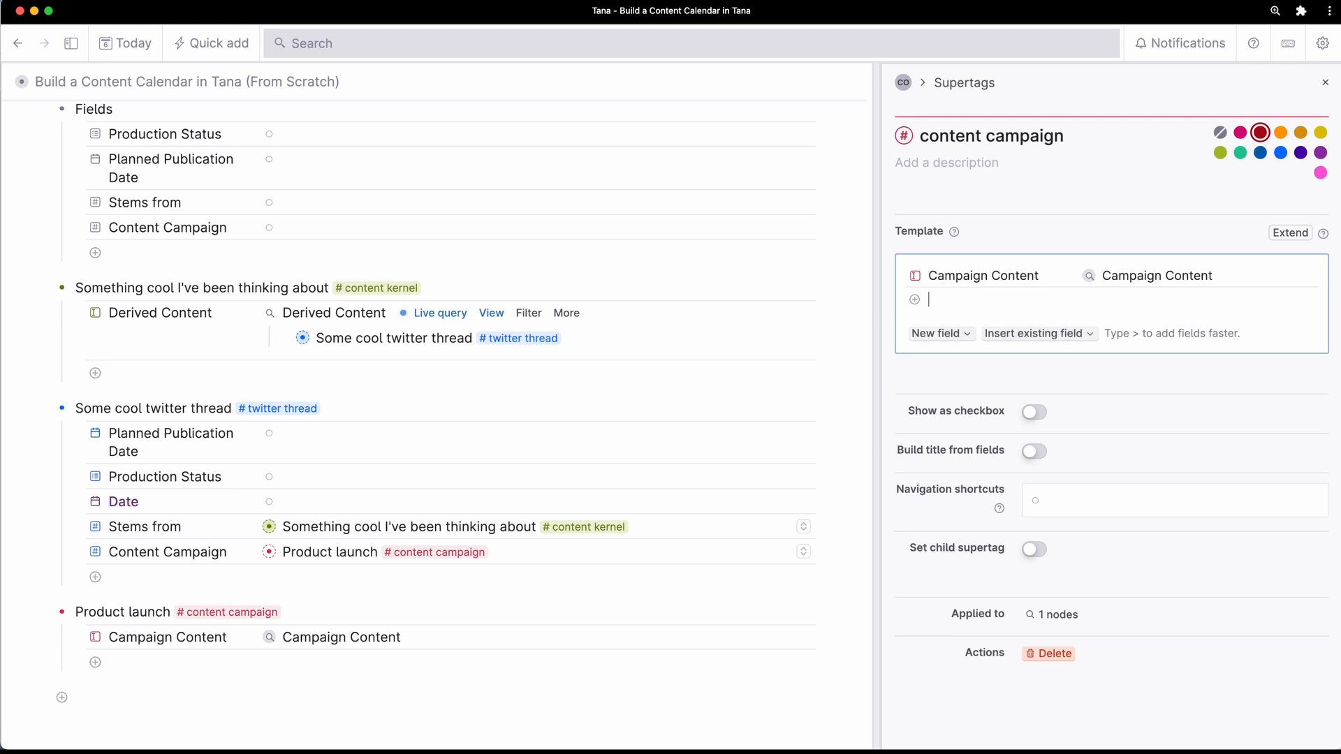
type("Campaign Calendar")
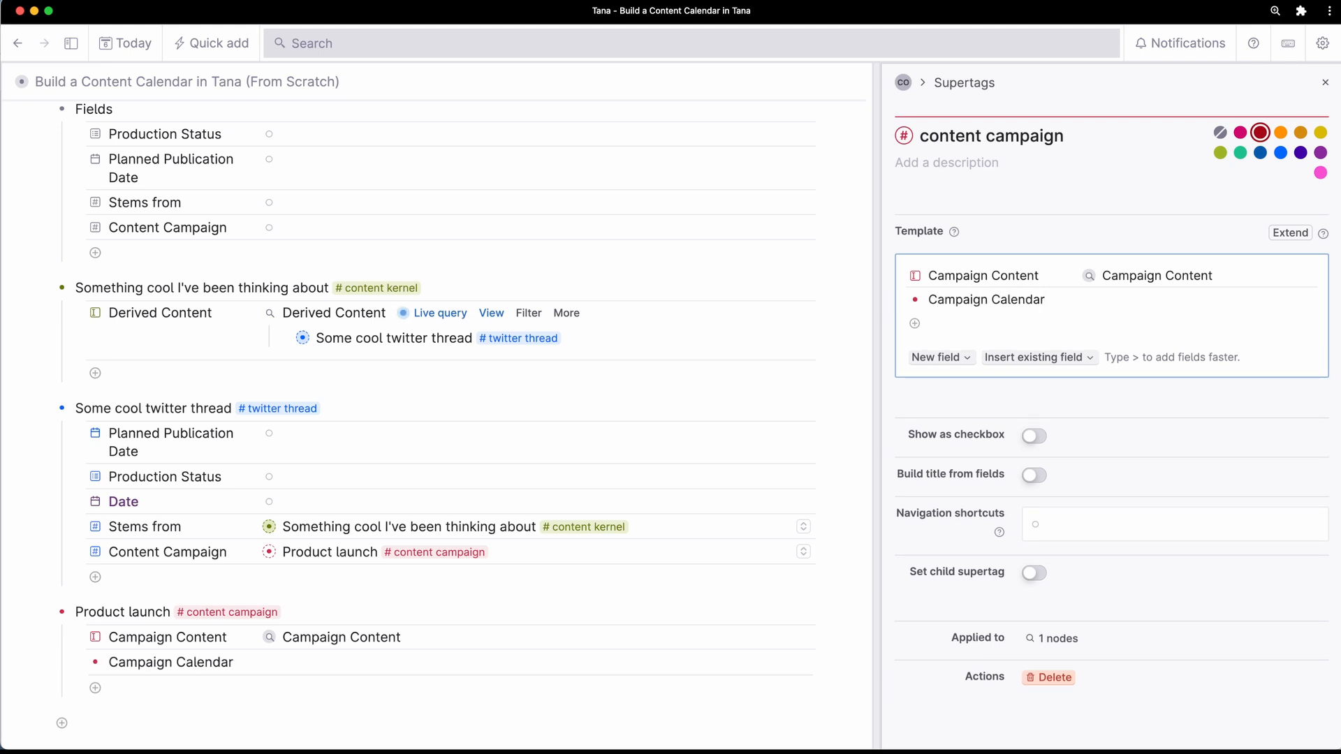
key("ctrl+a")
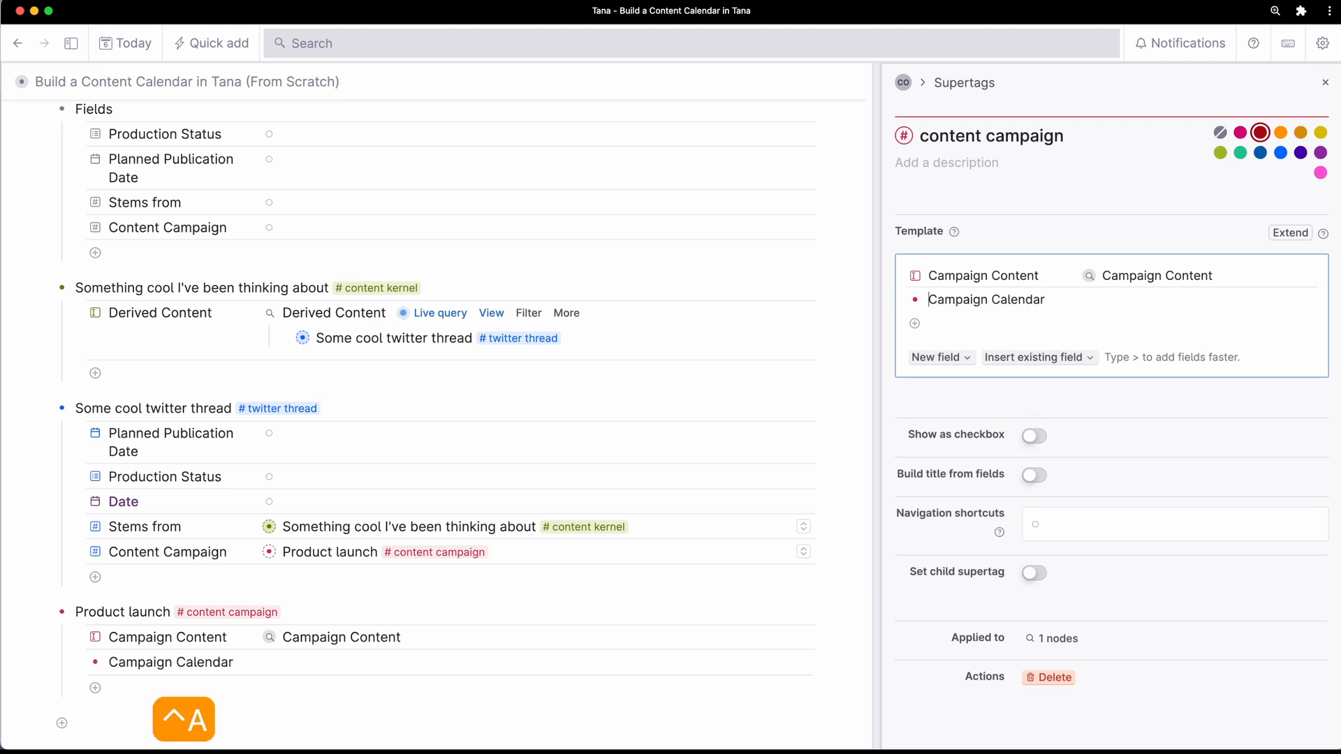
type(":calend")
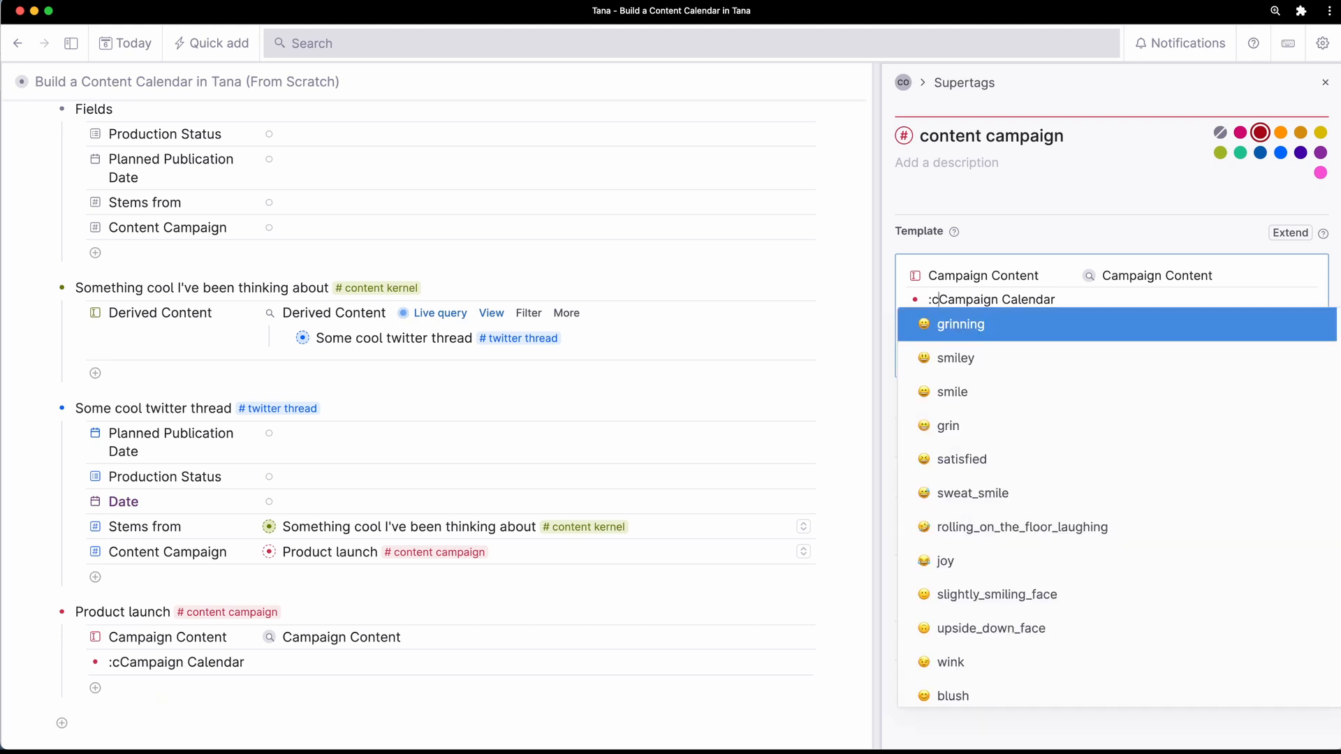
key("Return")
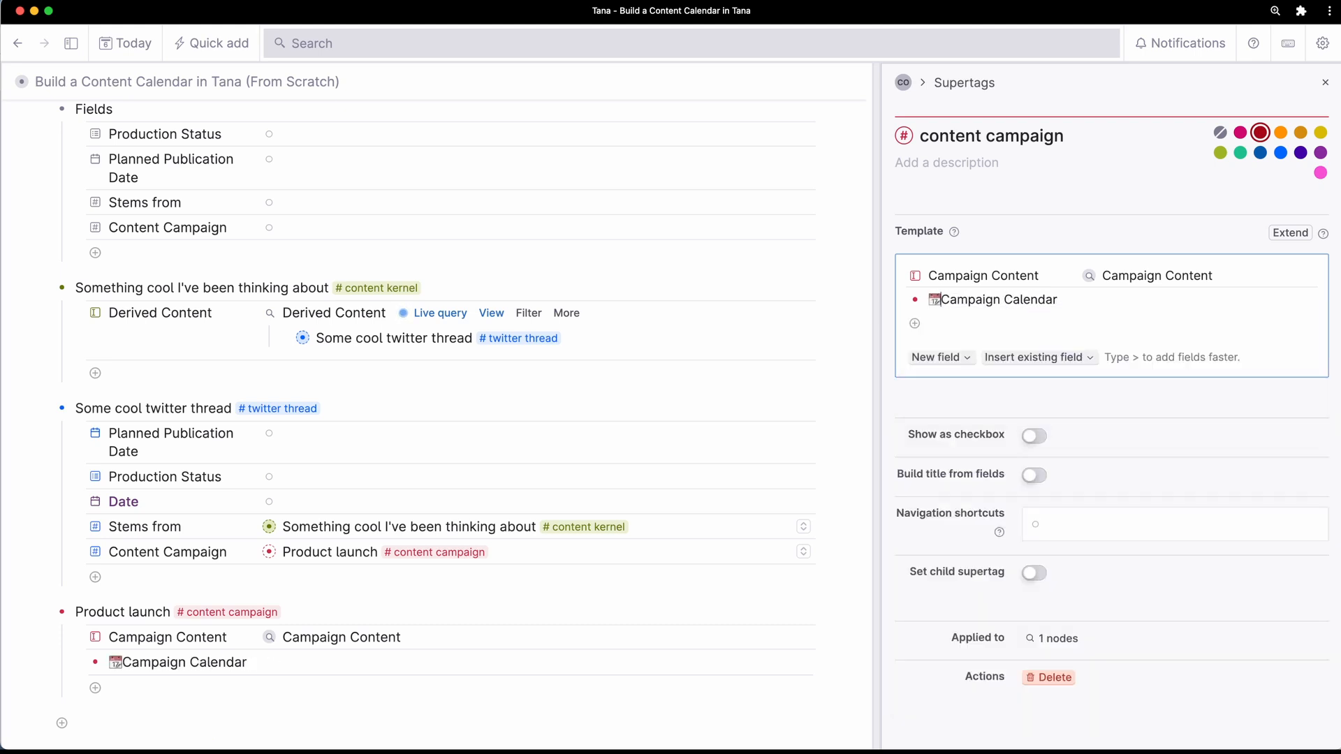
key("super+k")
type("crea")
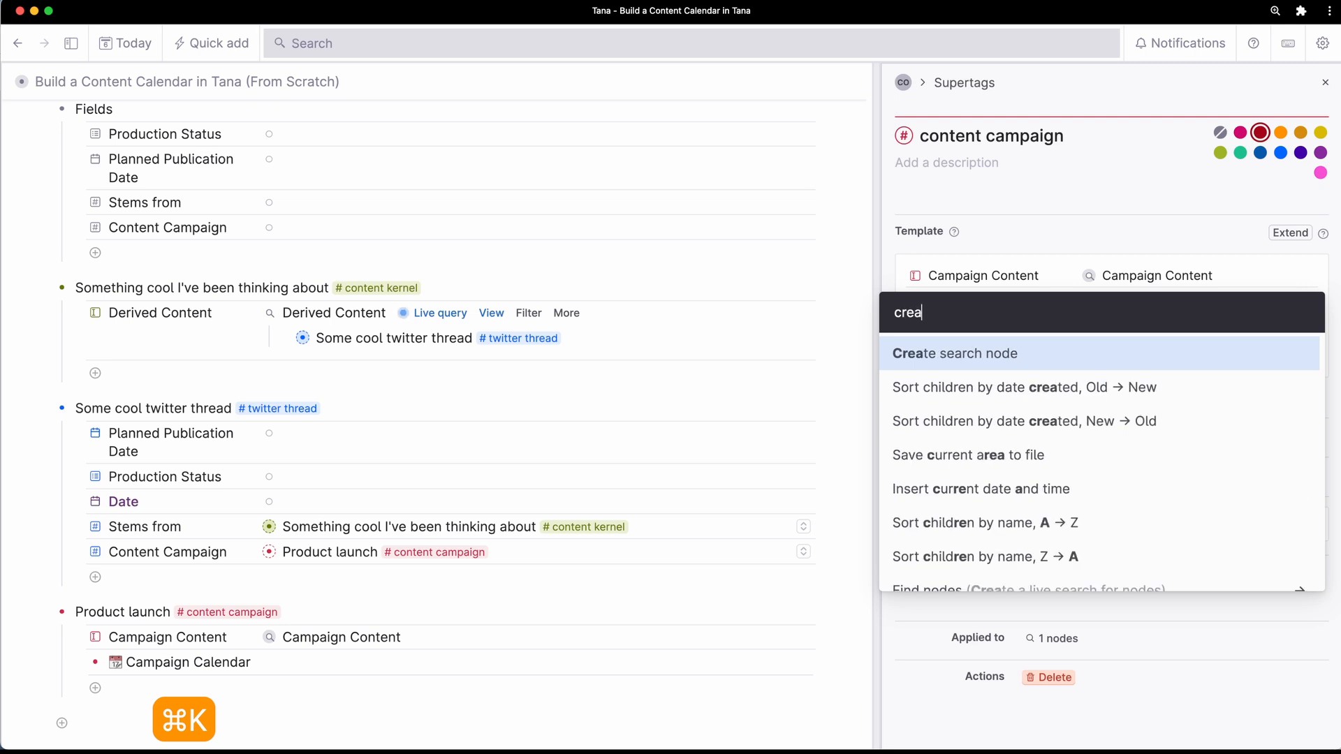
key("Return")
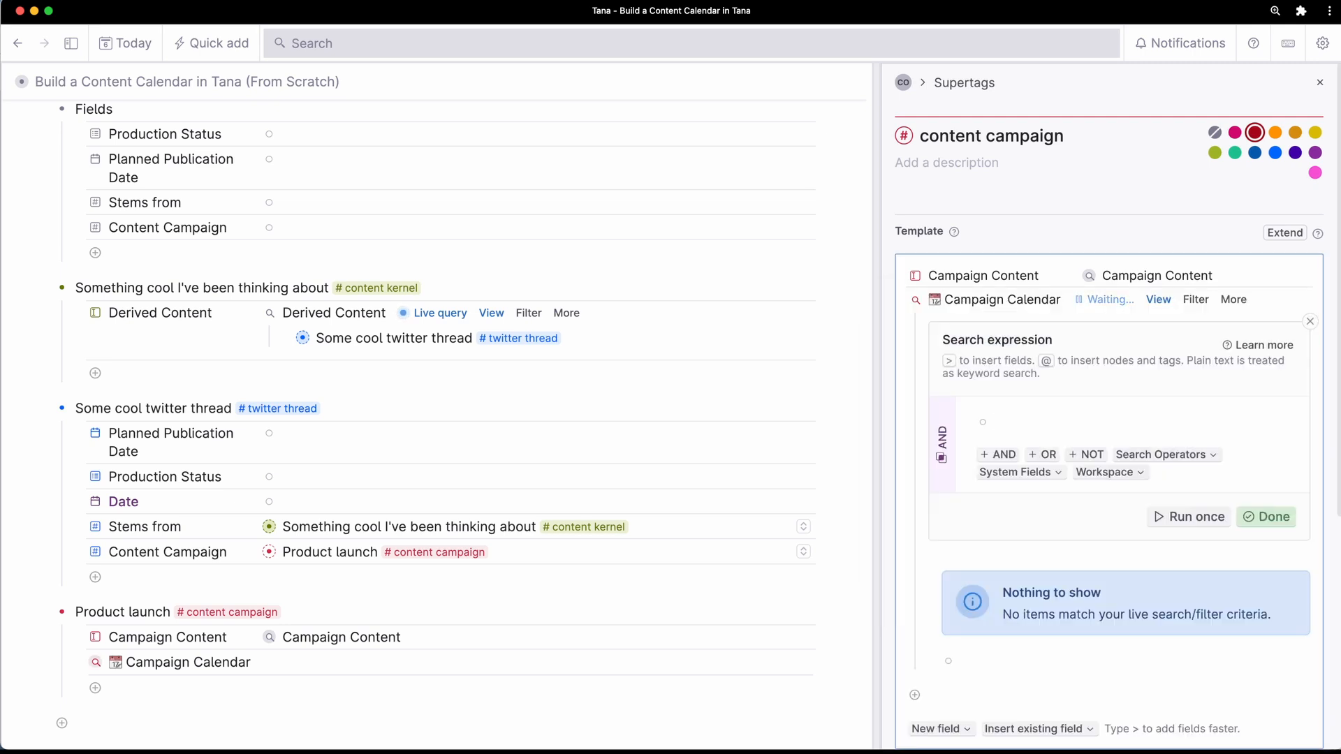
- Define the Campaign Calendar search as nodes tagged #content whose Content Campaign field equals PARENT
type("#content")
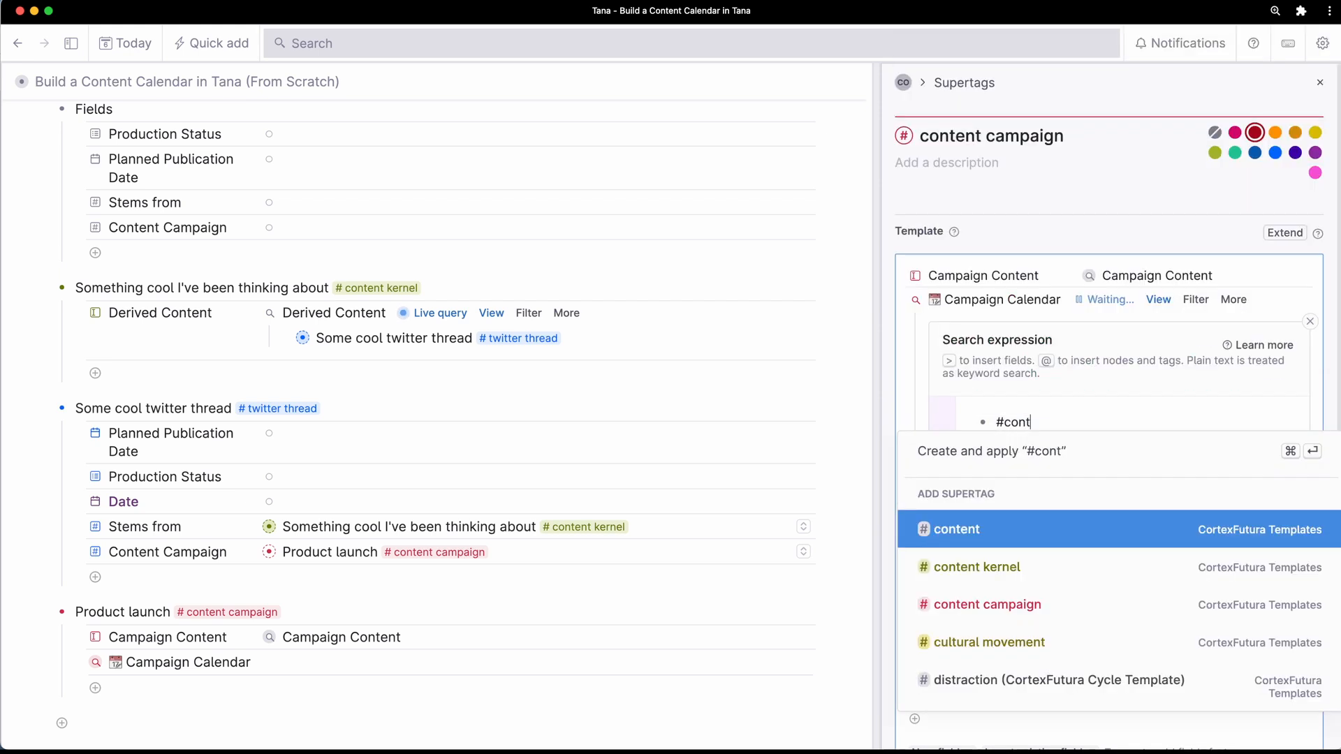
key("Return")
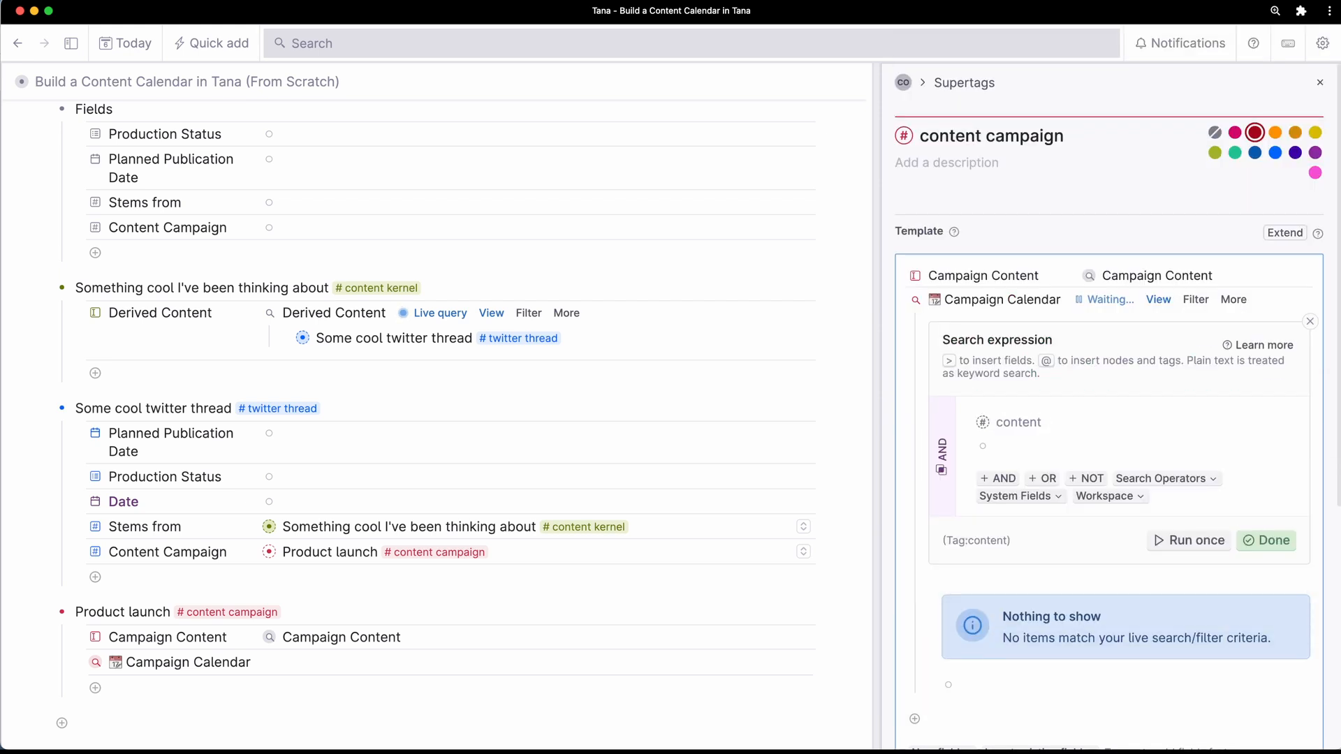
key("greater")
type("Content")
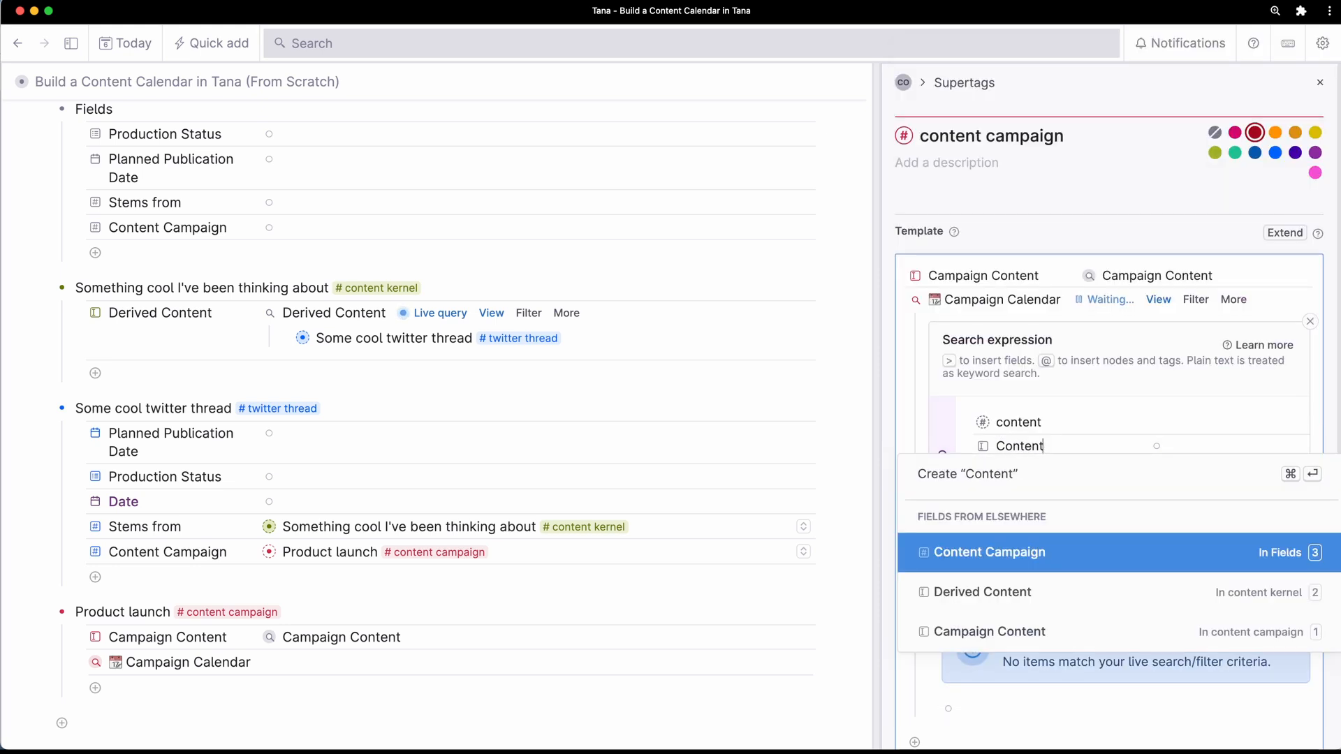
key("Return")
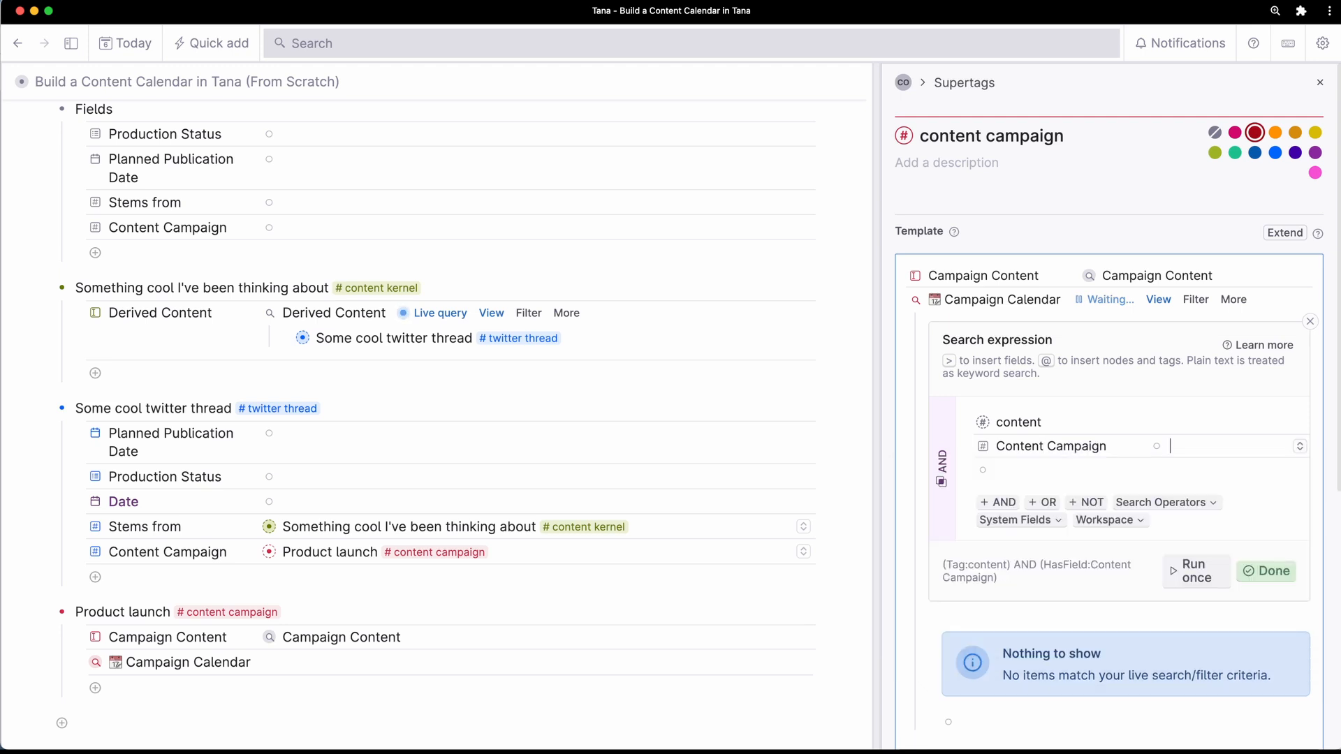
type("PARENT")
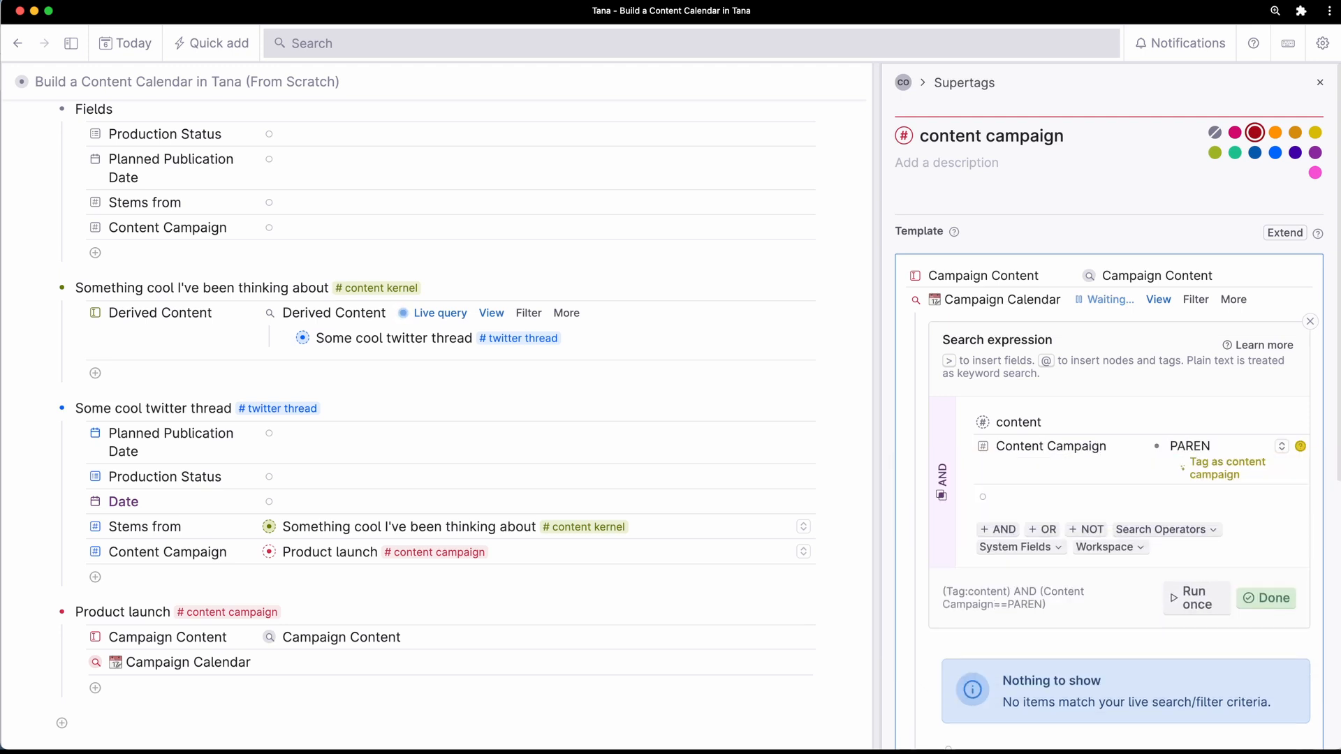
left_click(1266, 598)
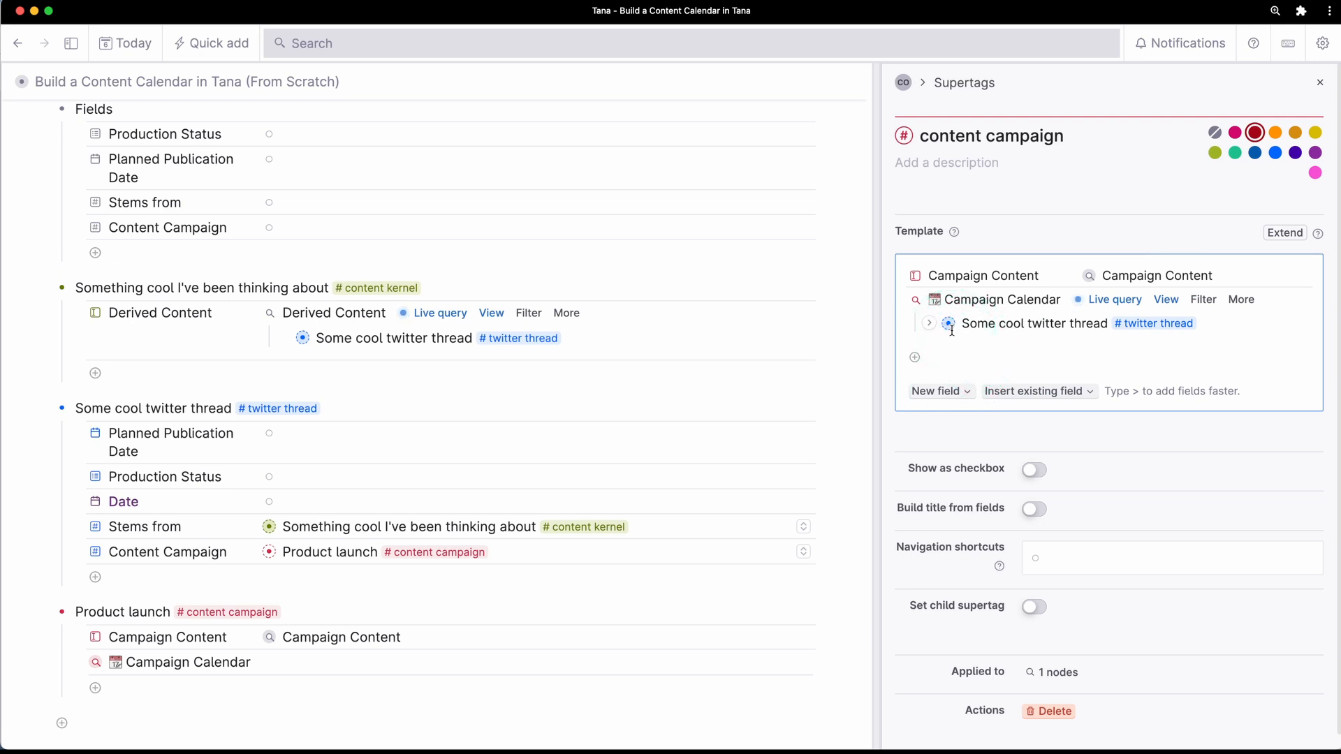
- Close the supertag configuration, expand Campaign Calendar under Product launch, and switch it to the Calendar view
left_click(1322, 85)
scroll(280, 580, "down", 1)
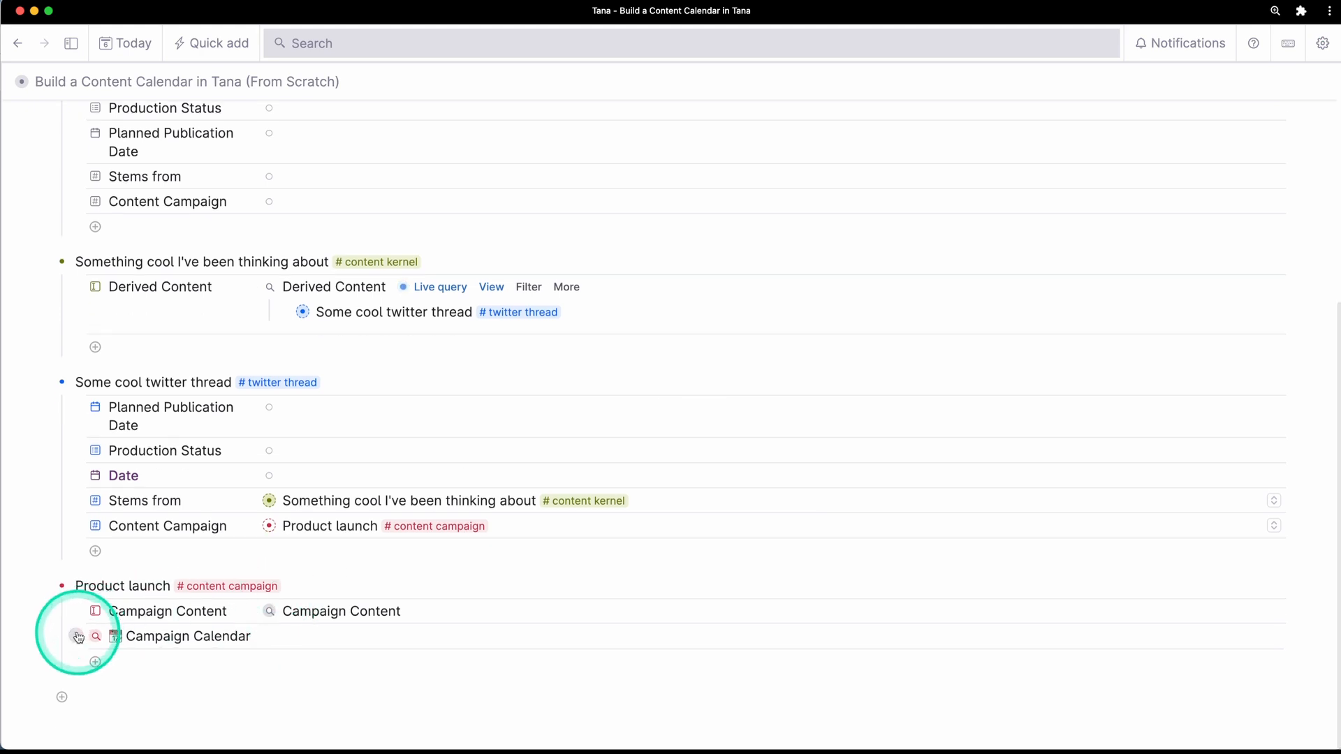
left_click(78, 637)
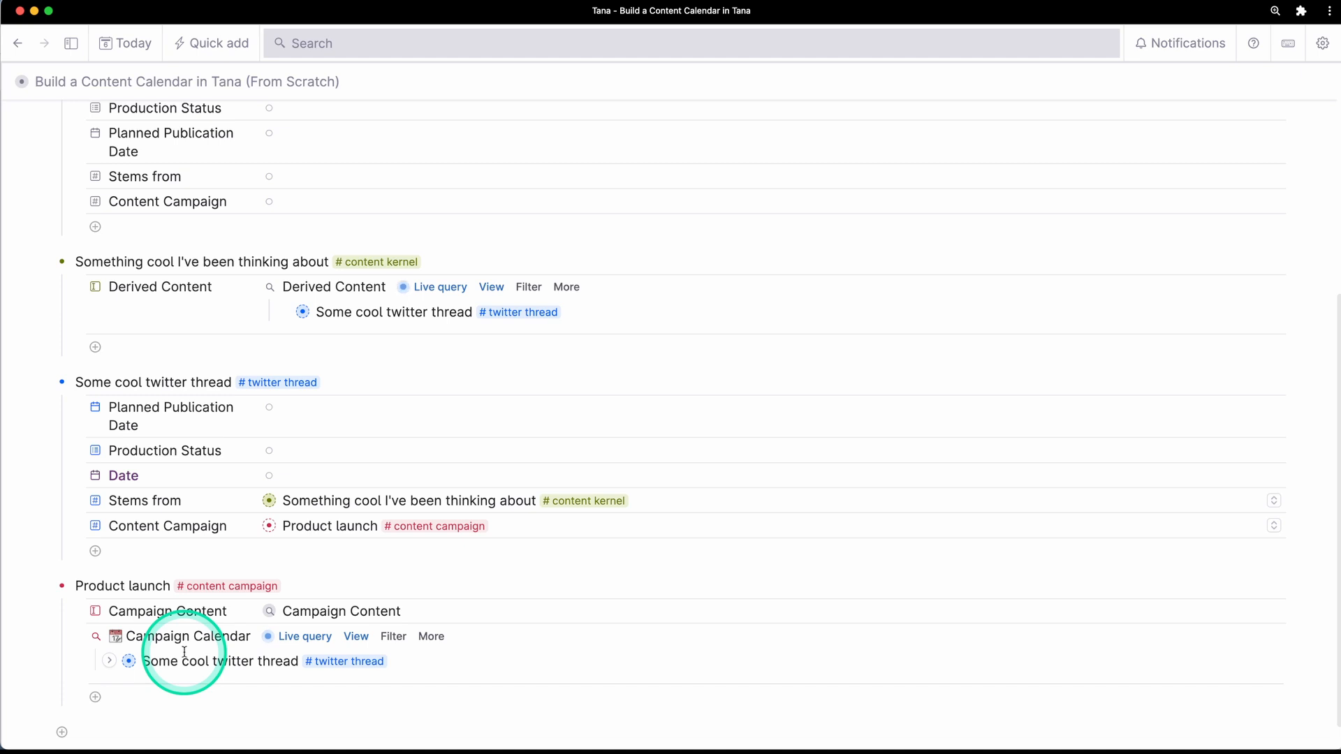
left_click(363, 637)
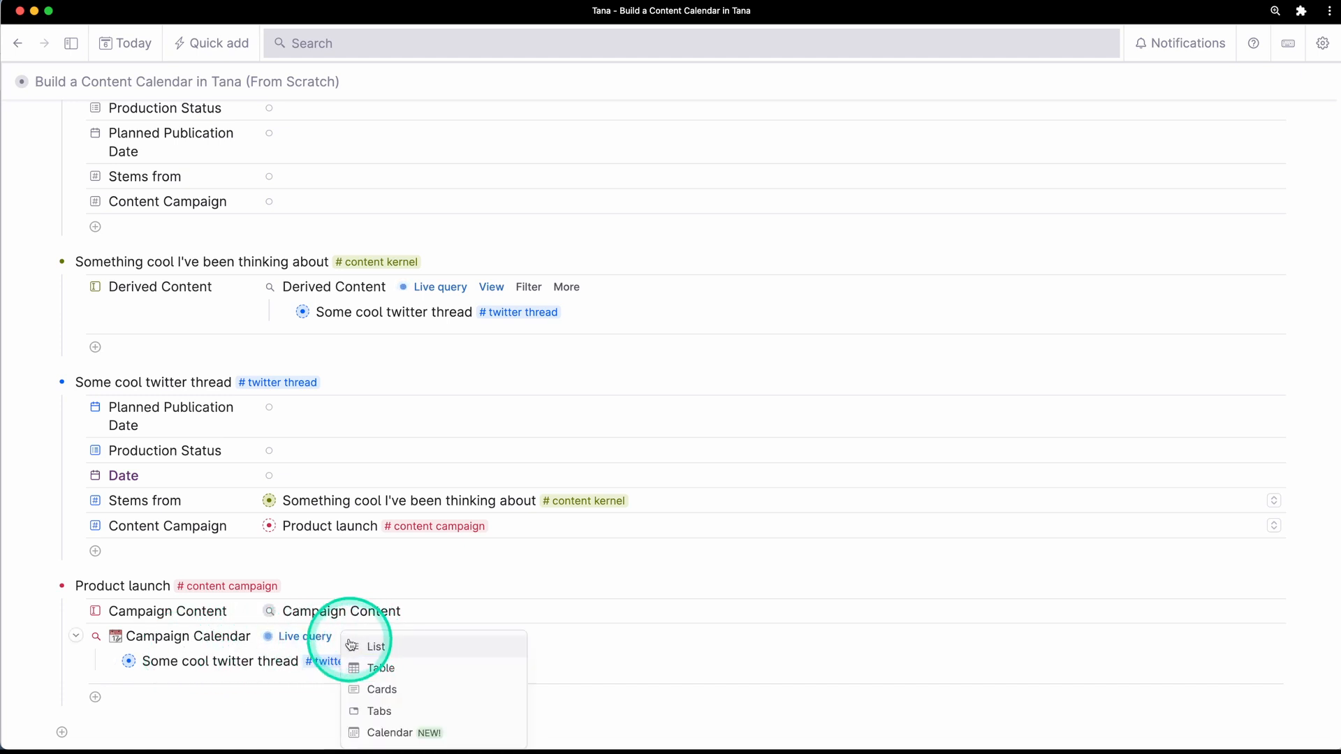
left_click(406, 734)
scroll(363, 684, "down", 5)
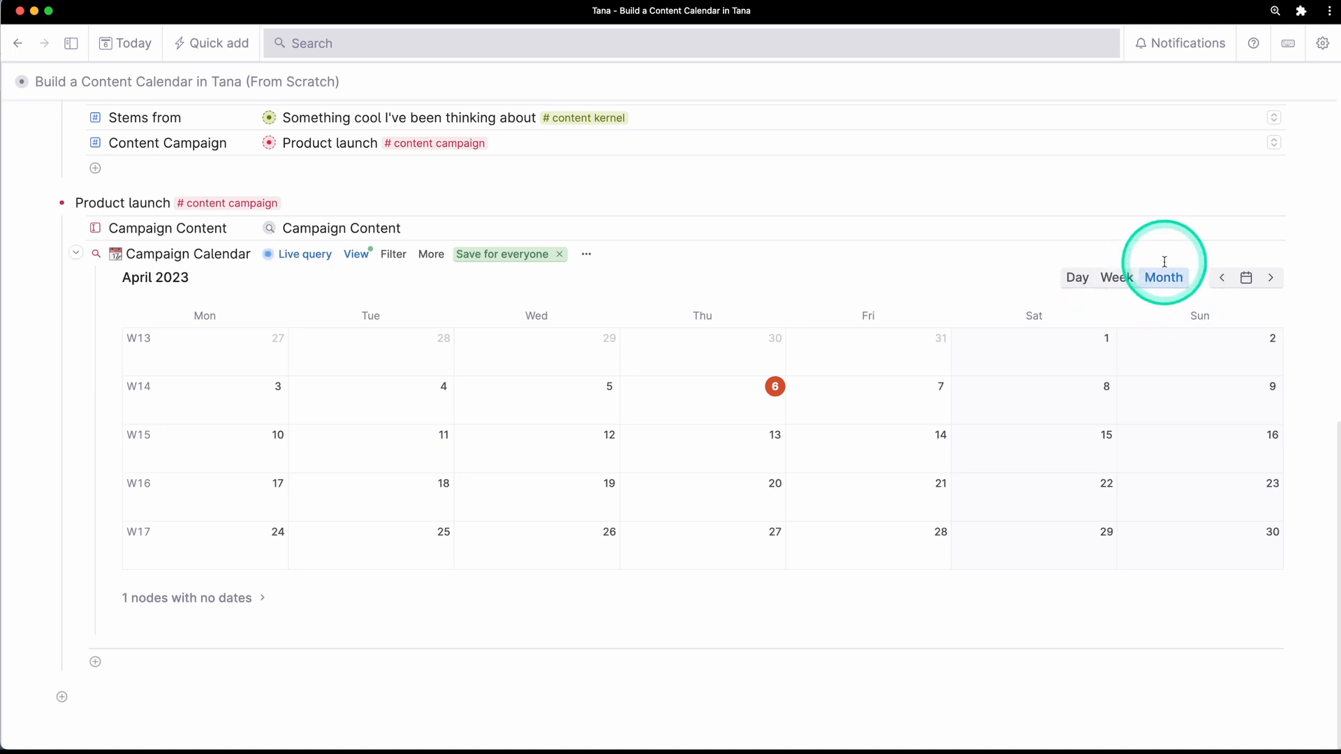
- Check the undated nodes in Campaign Calendar and set the Planned Publication Date of "Some cool twitter thread" to today, Thu, 06 Apr
left_click(197, 600)
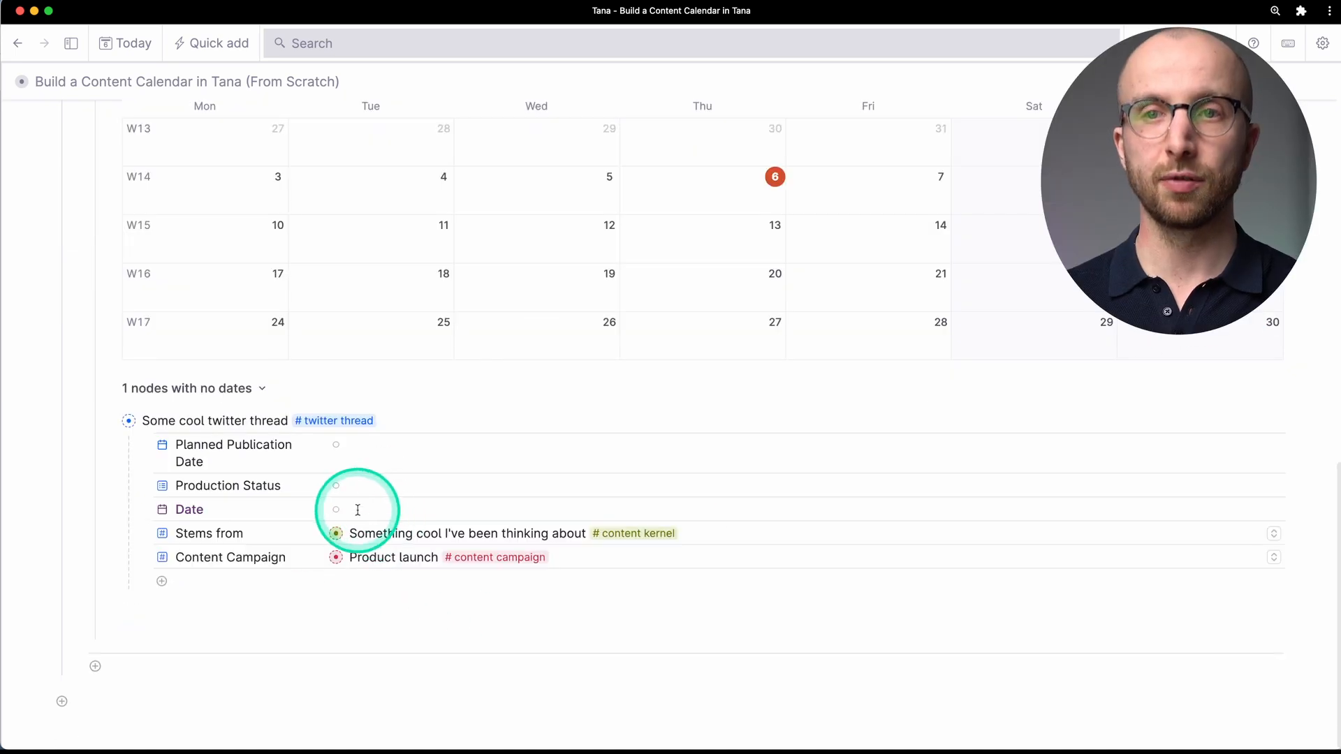
scroll(404, 464, "up", 10)
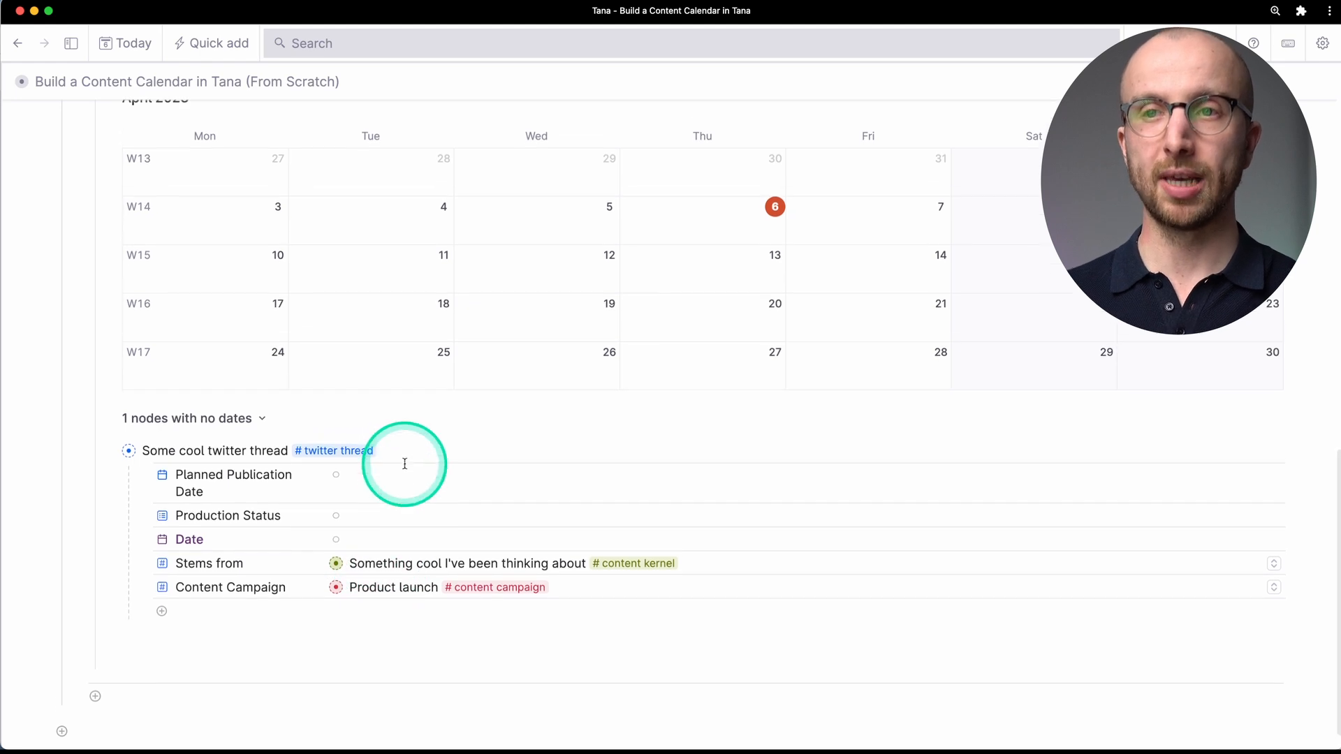
scroll(302, 386, "up", 4)
scroll(300, 384, "down", 4)
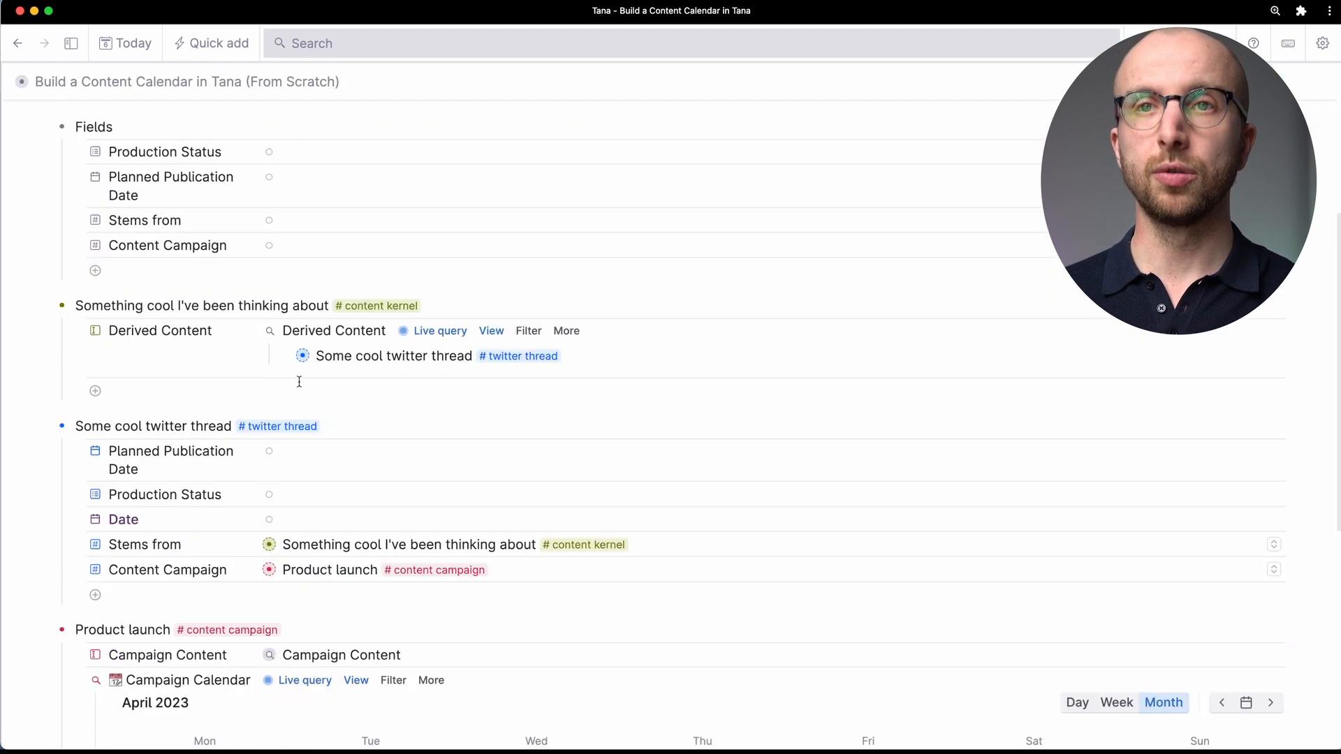
left_click(299, 476)
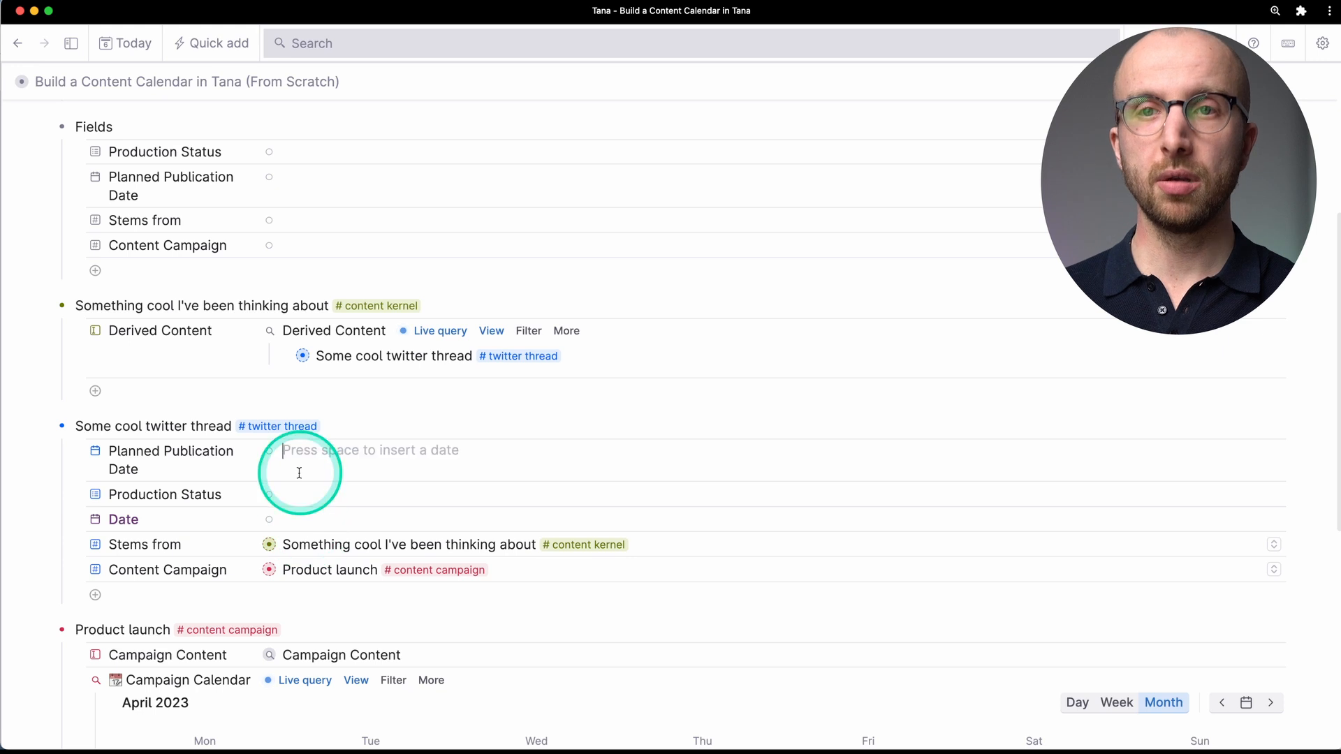
key("space")
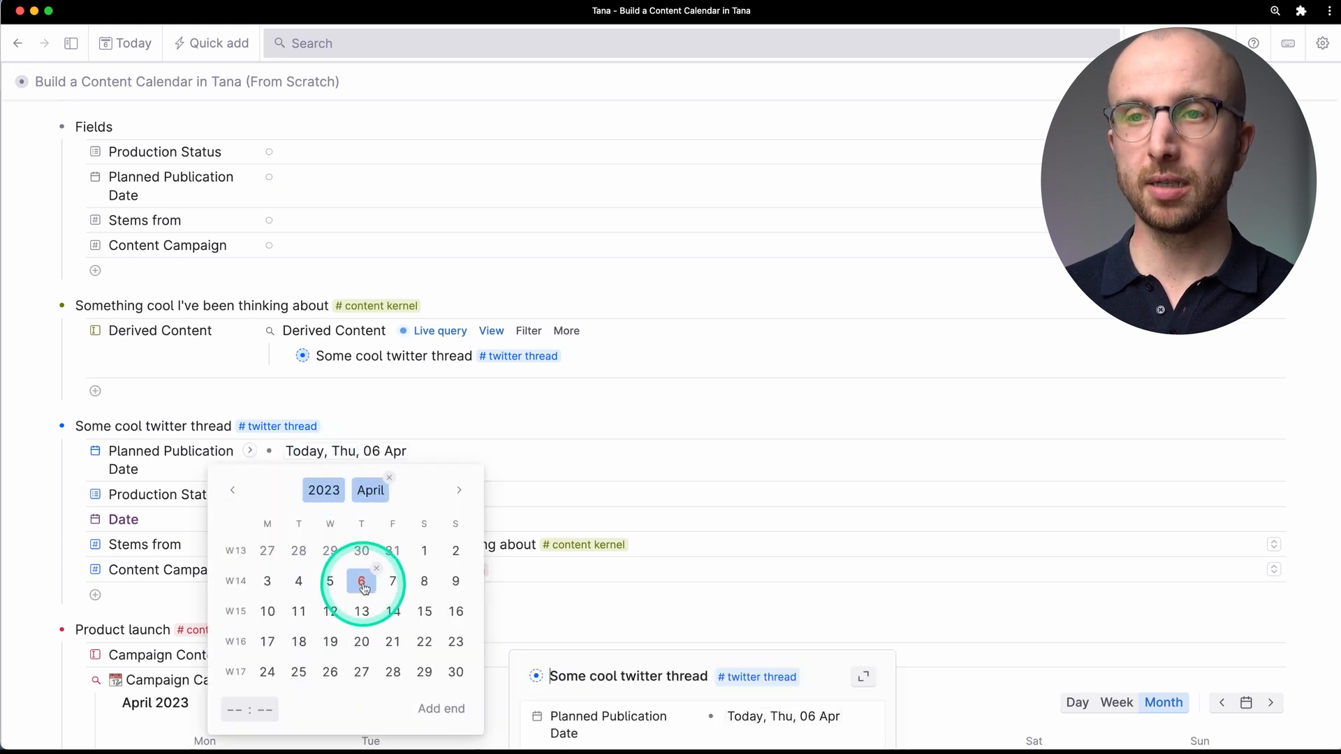
scroll(561, 470, "down", 6)
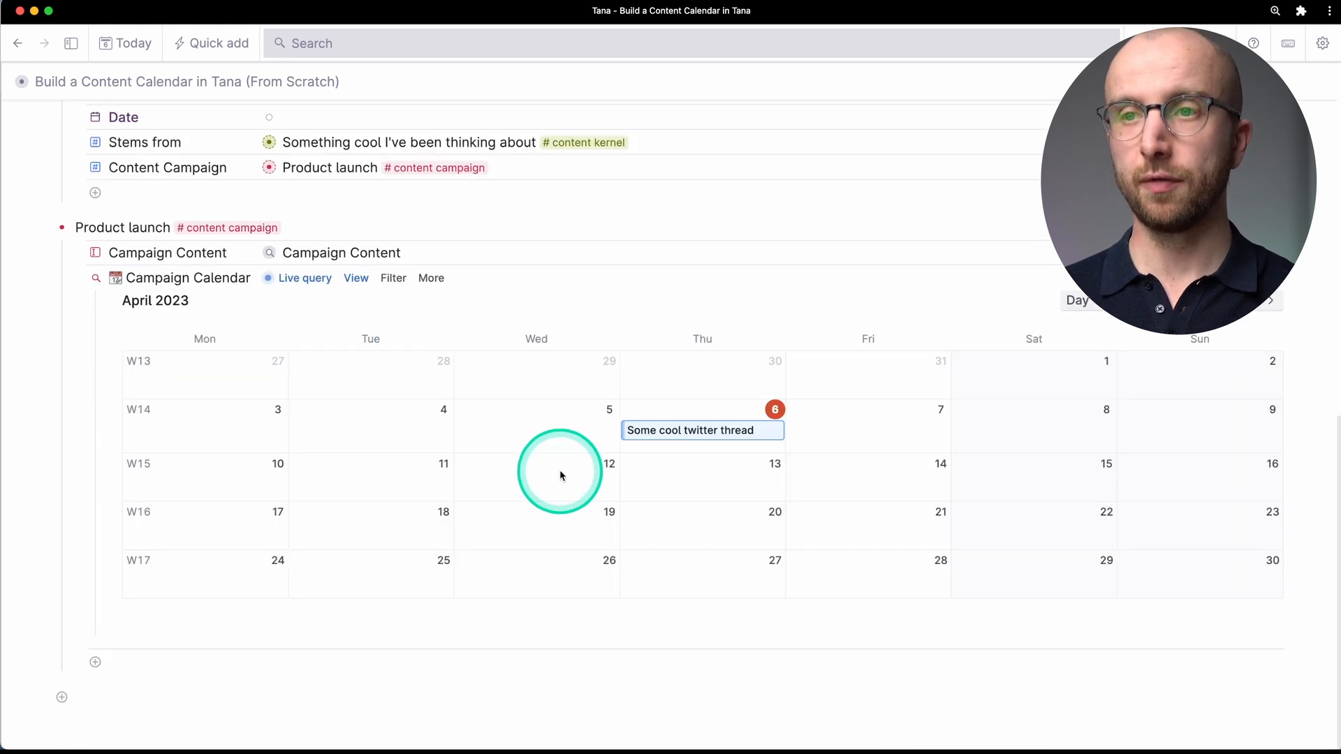
- Set the Date field of "Some cool twitter thread" to Wed, 05 Apr
scroll(519, 388, "up", 1)
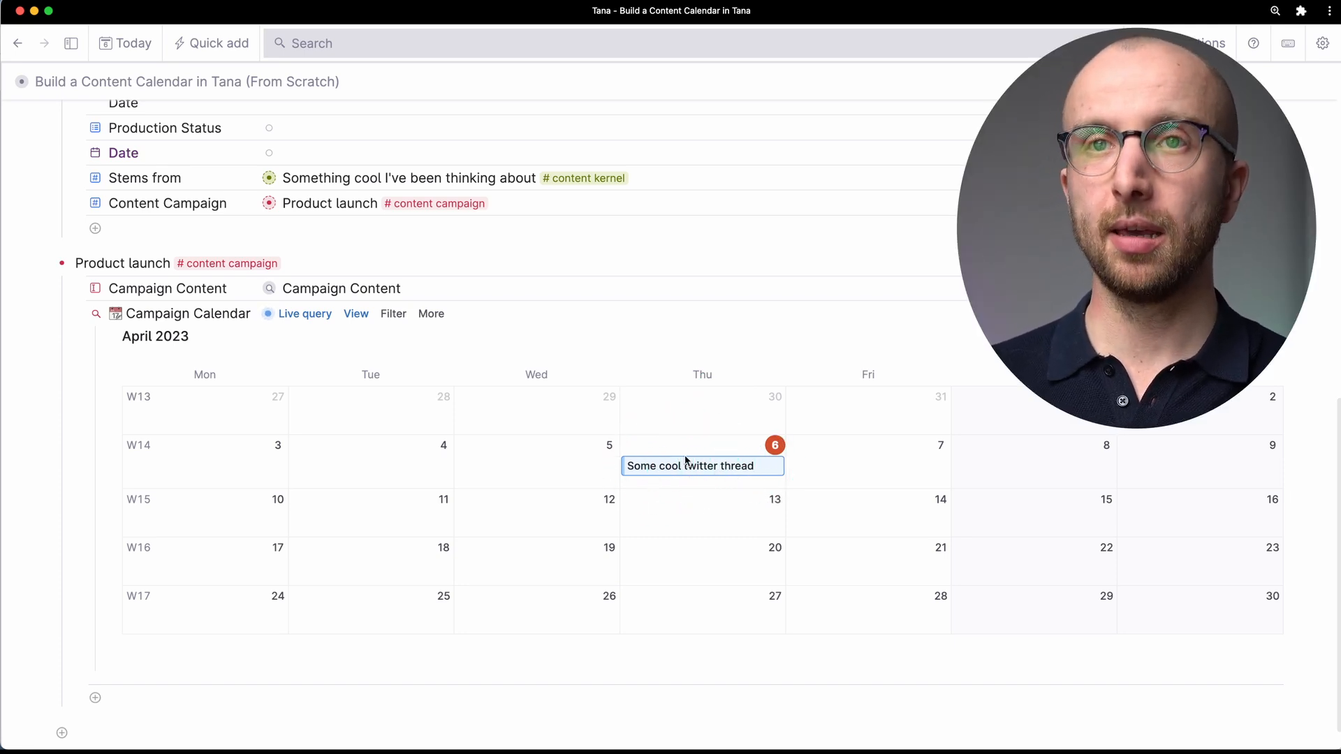
scroll(686, 458, "up", 4)
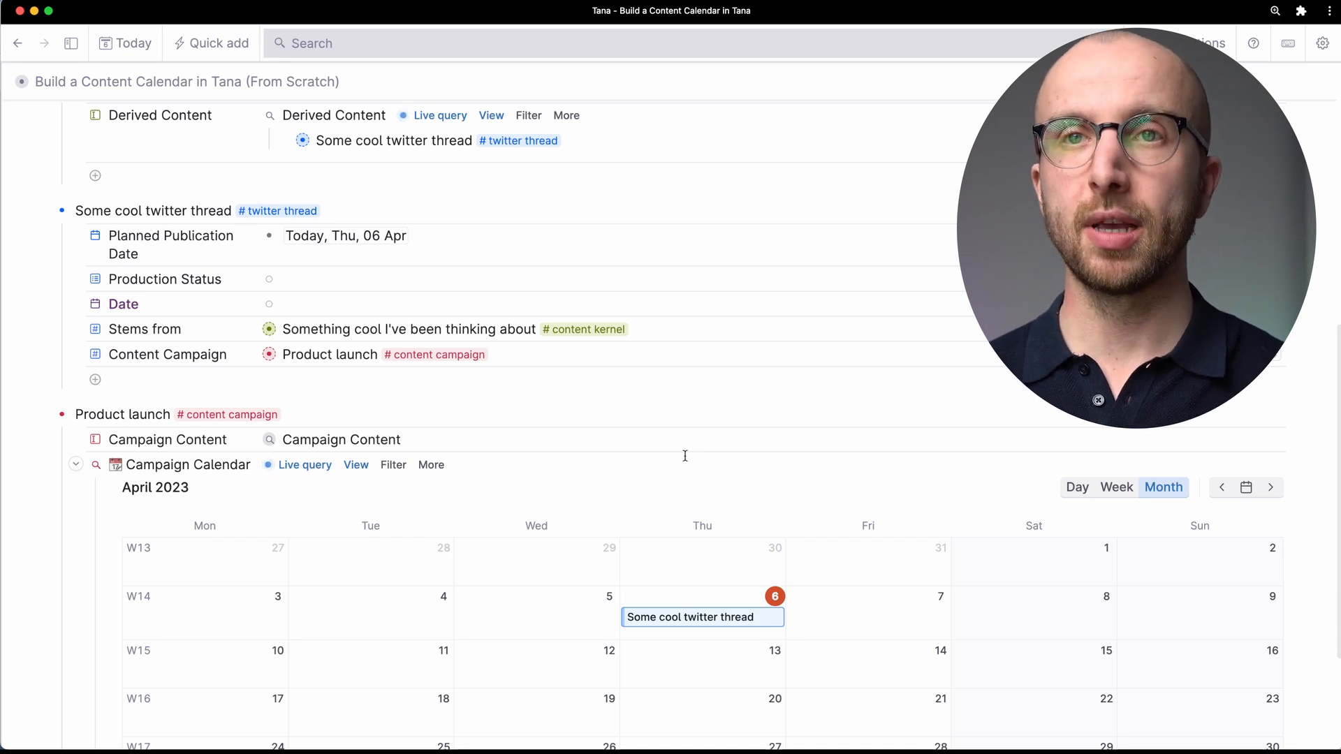
left_click(316, 304)
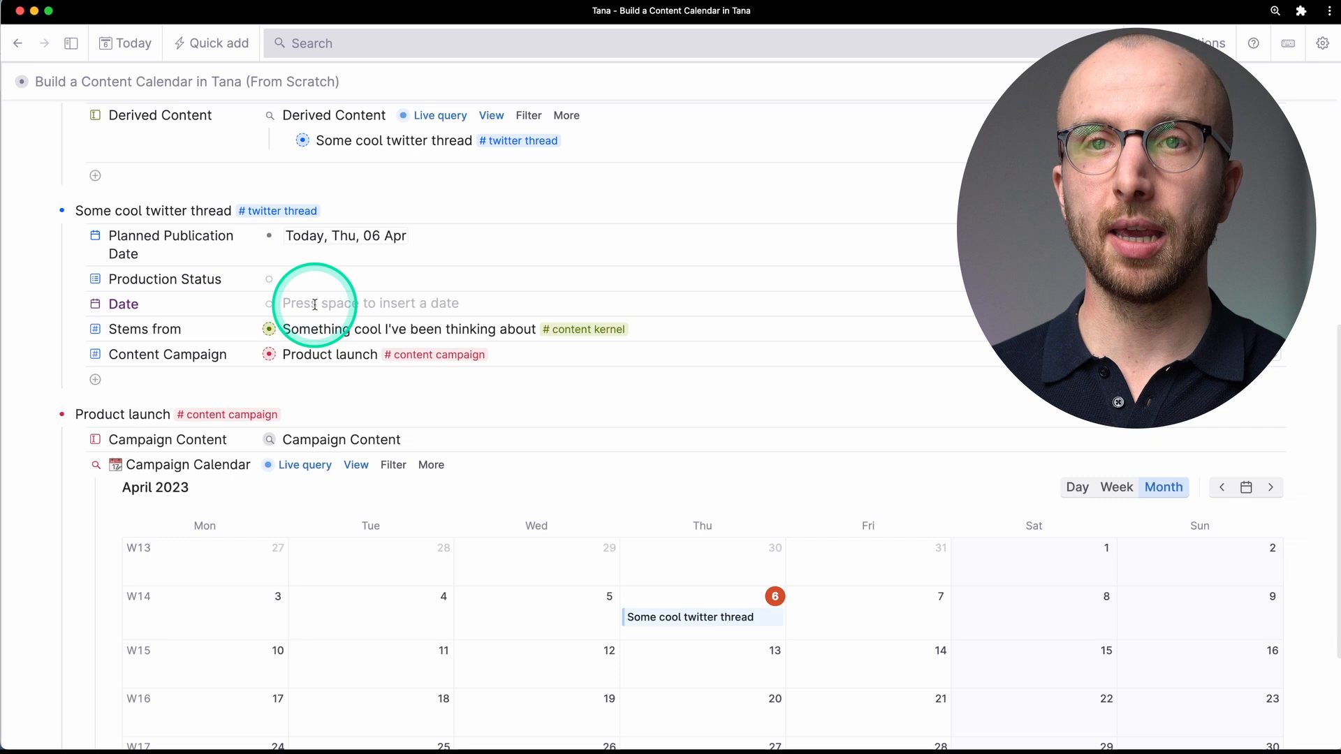
key("space")
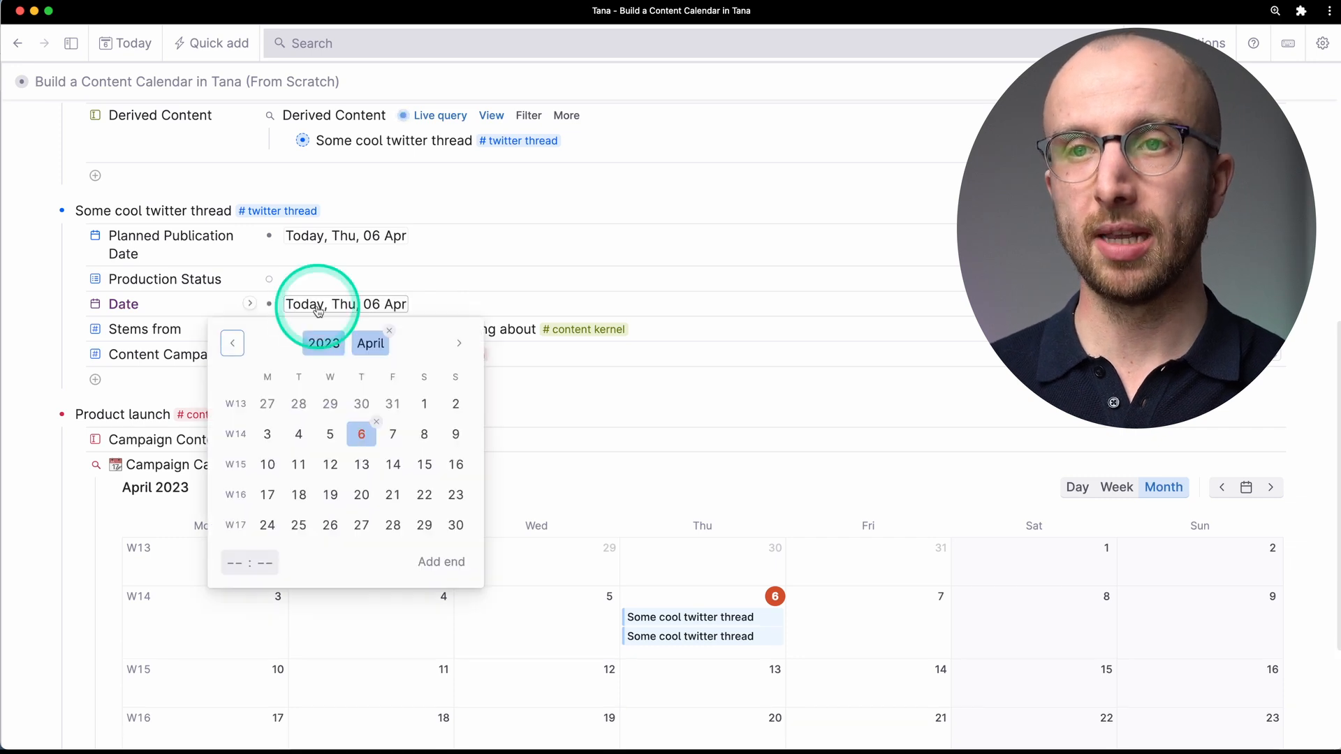
left_click(329, 433)
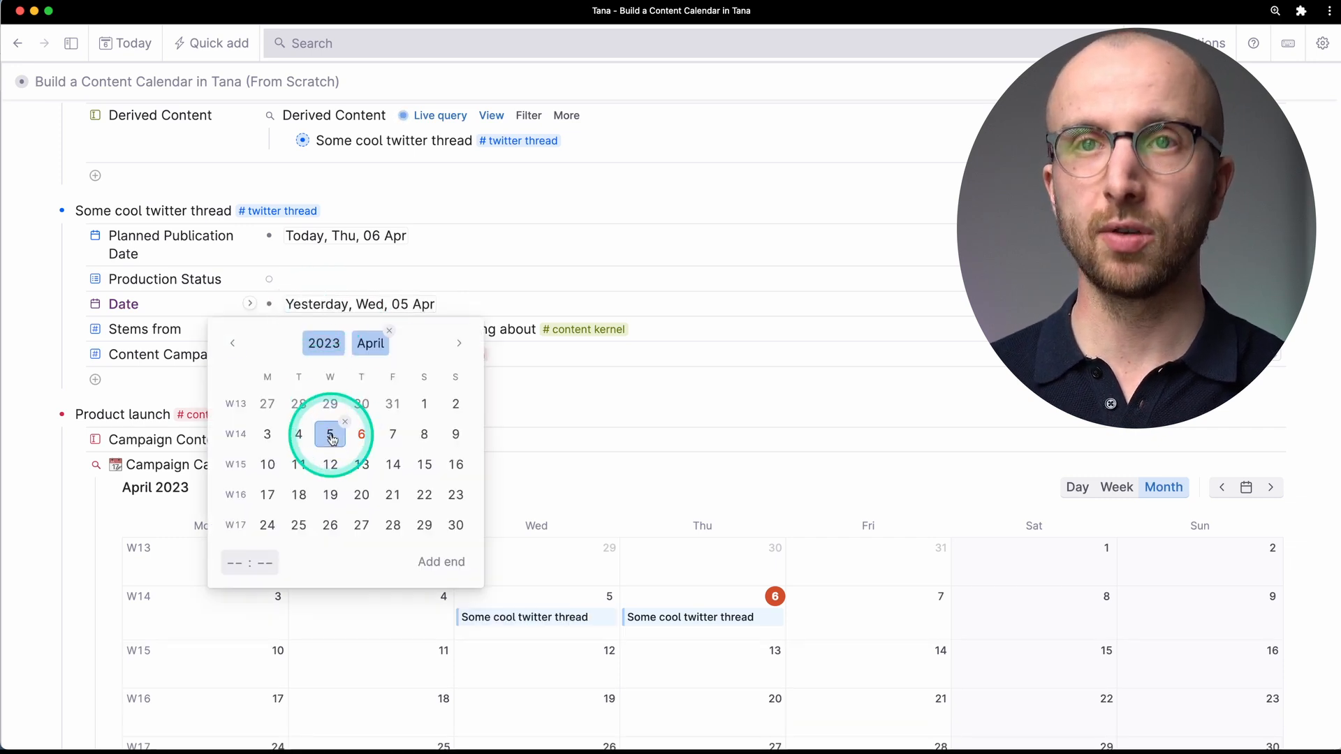
- Move the Planned Publication Date entry of "Some cool twitter thread" in Campaign Calendar to Fri, 07 Apr and back to Thu, 06 Apr
left_click(578, 385)
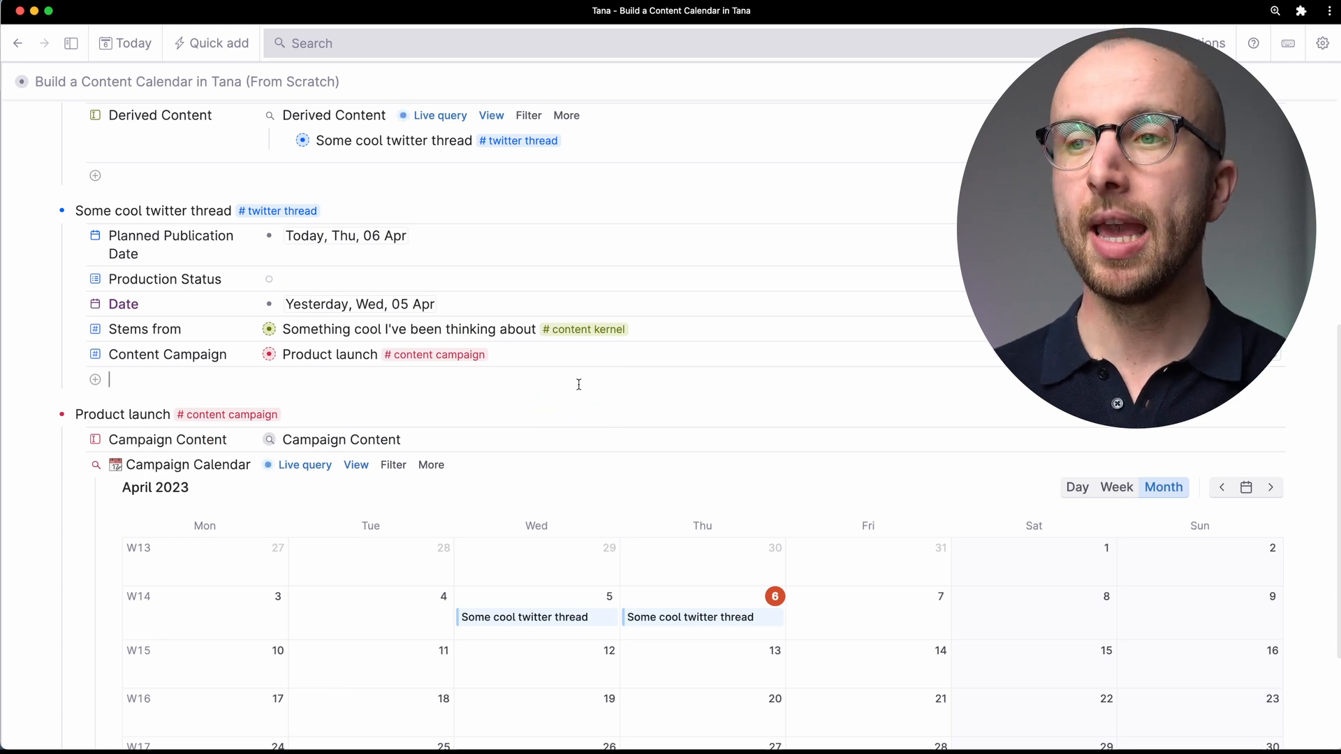
scroll(579, 385, "down", 2)
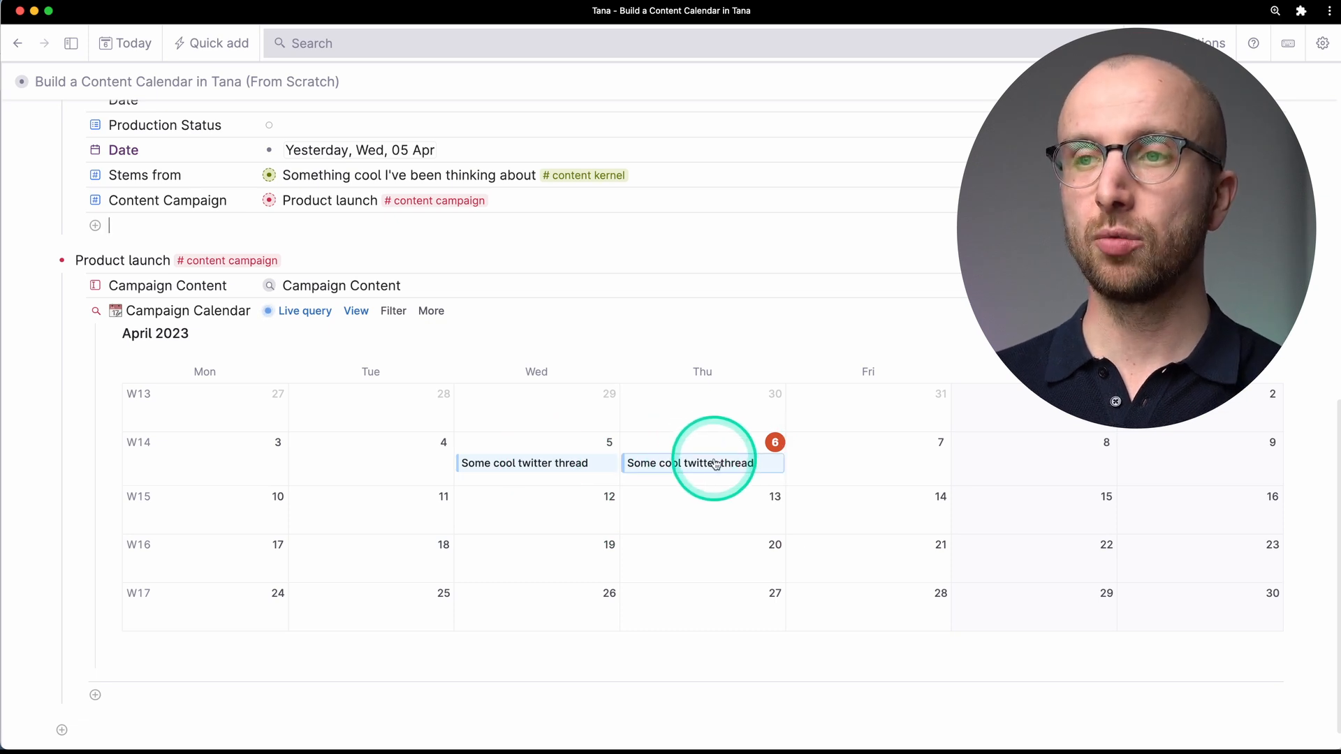
left_click_drag(710, 464, 884, 468)
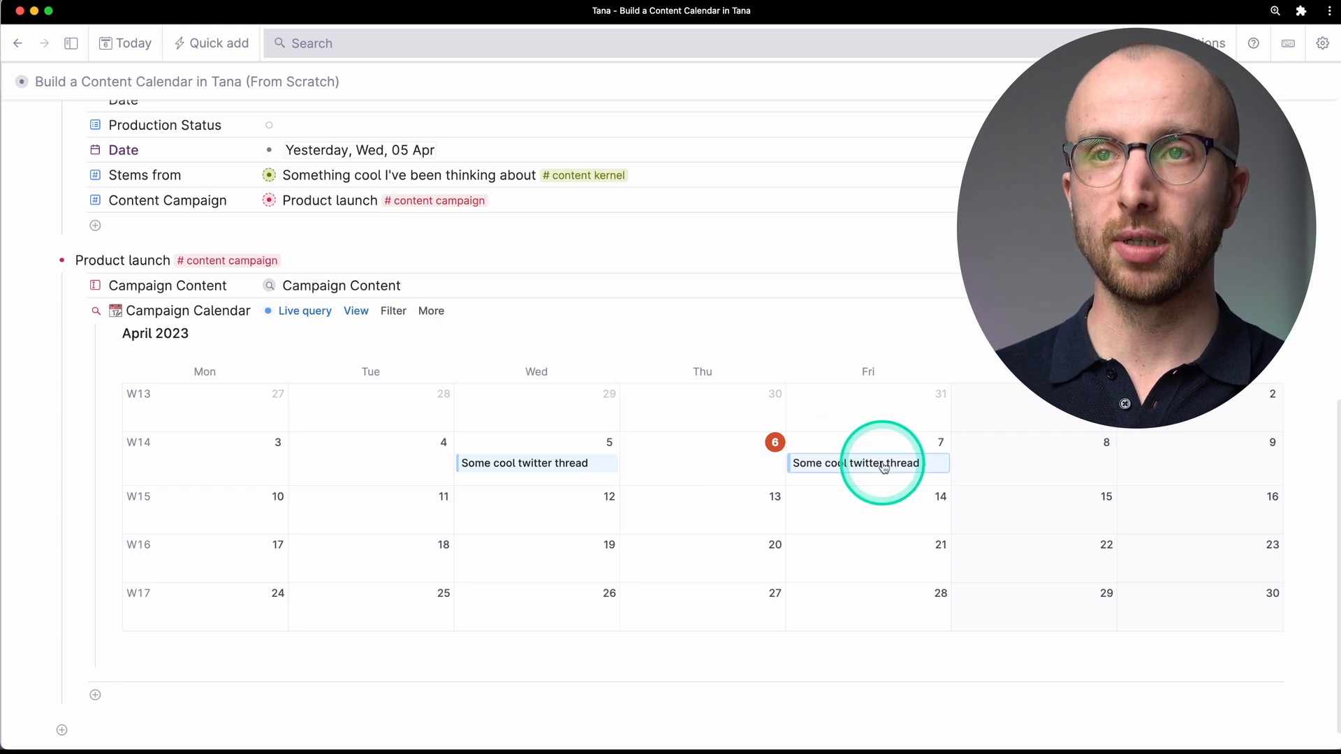
scroll(664, 453, "up", 3)
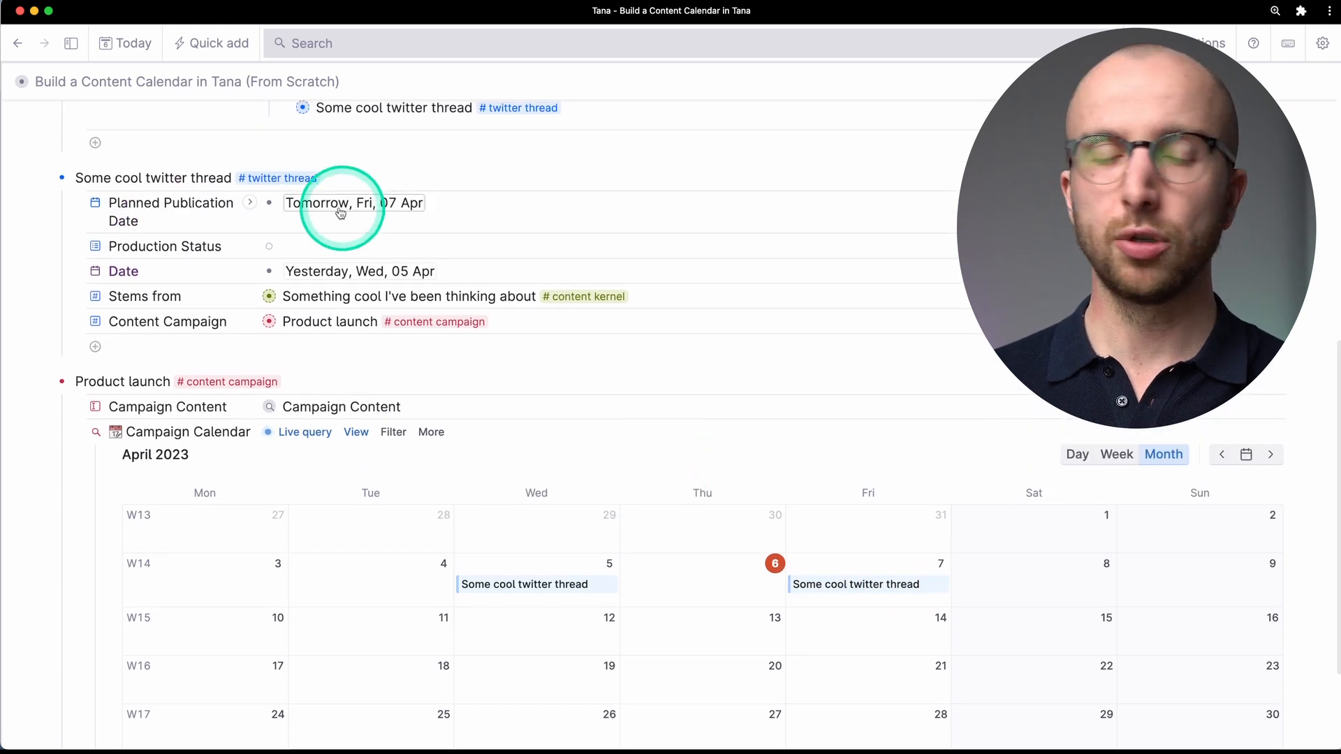
left_click_drag(862, 586, 693, 585)
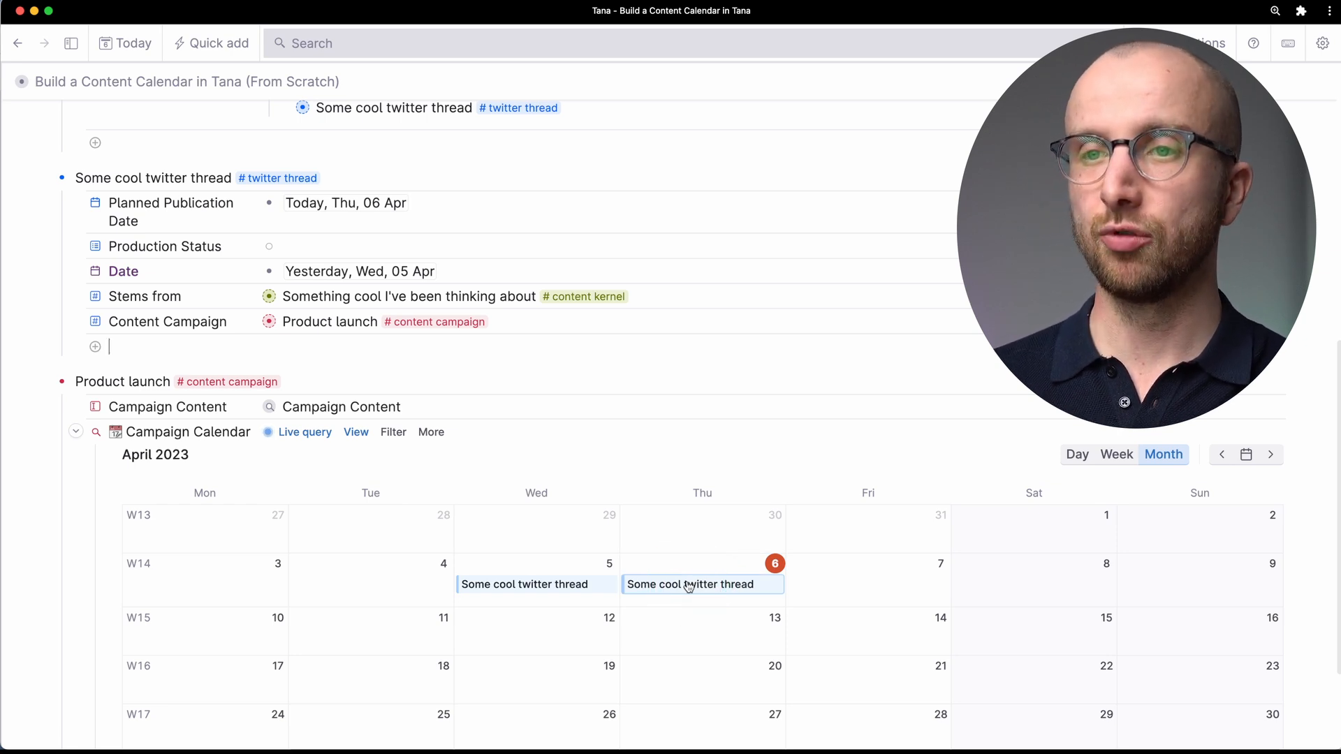
left_click_drag(688, 587, 845, 584)
mouse_move(546, 584)
left_mouse_down()
mouse_move(546, 531)
mouse_move(549, 586)
left_mouse_up()
left_click_drag(842, 587, 693, 586)
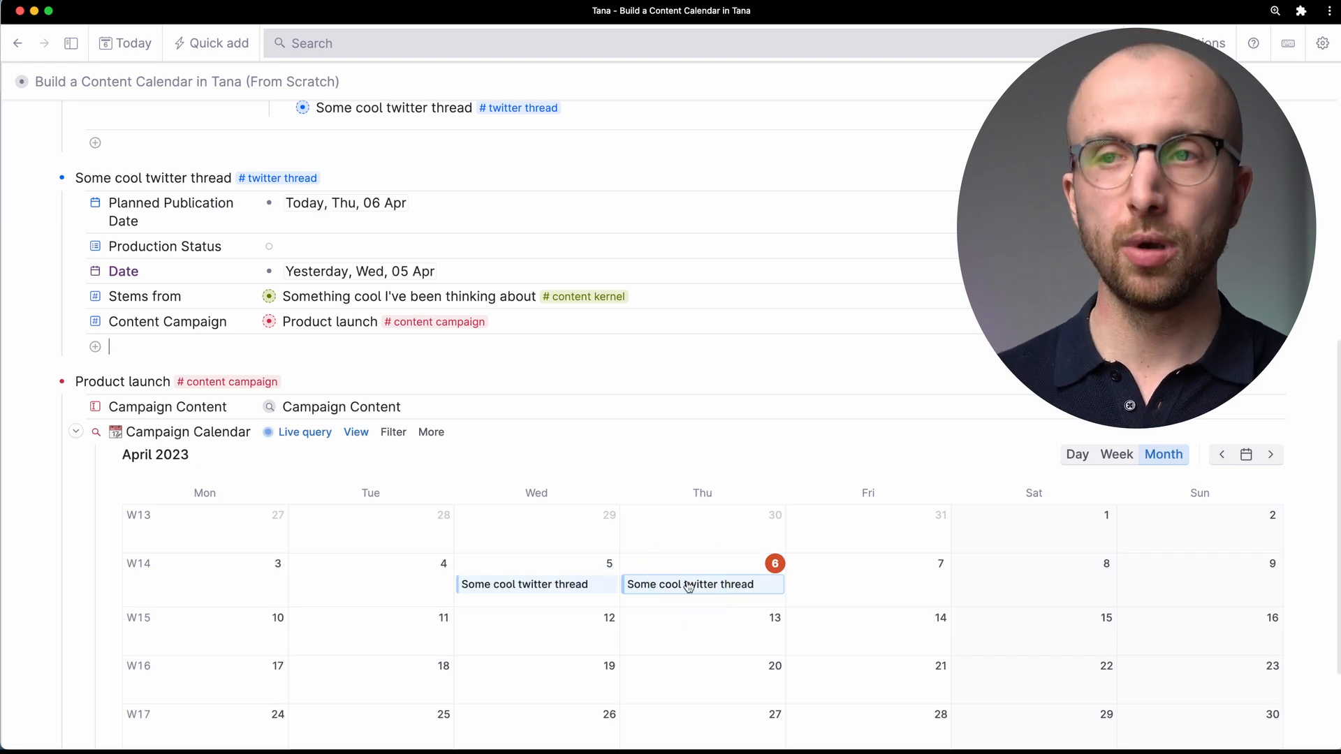
left_click_drag(689, 587, 845, 587)
mouse_move(547, 584)
left_mouse_down()
mouse_move(533, 501)
mouse_move(547, 591)
left_mouse_up()
left_click_drag(856, 590, 772, 578)
- Create a content node named "Great YT Video" on Tue, 11 Apr in Campaign Calendar
type("re")
type("at")
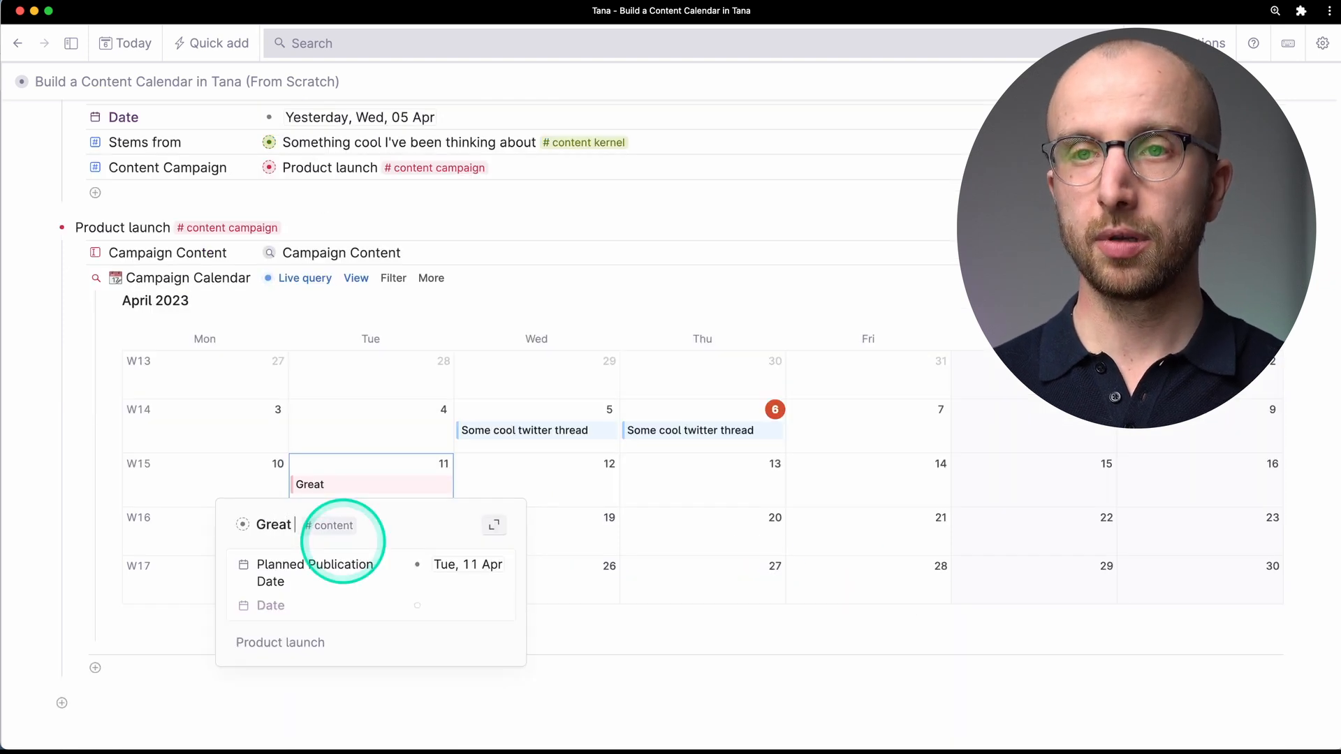
type(" YT Video")
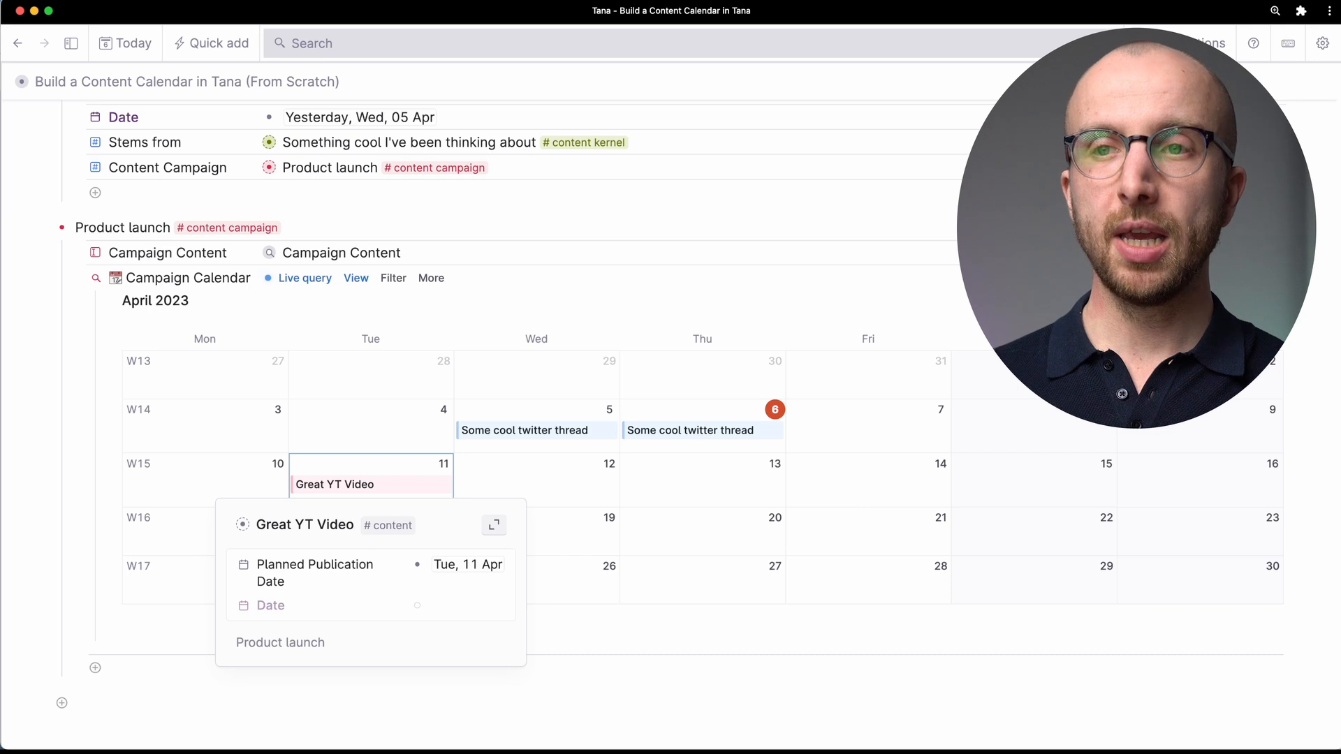
- Tag "Great YT Video" with #youtube video and remove its #content tag
left_click(352, 524)
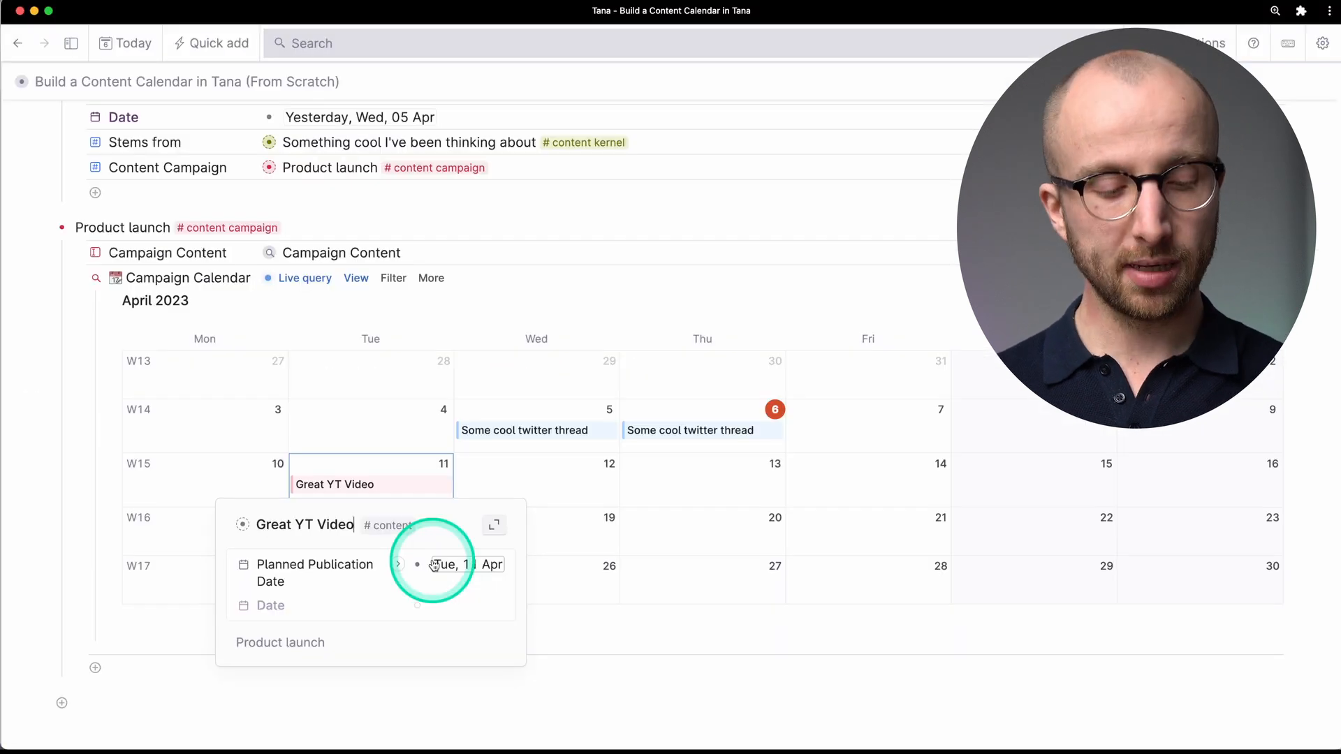
type("#yout")
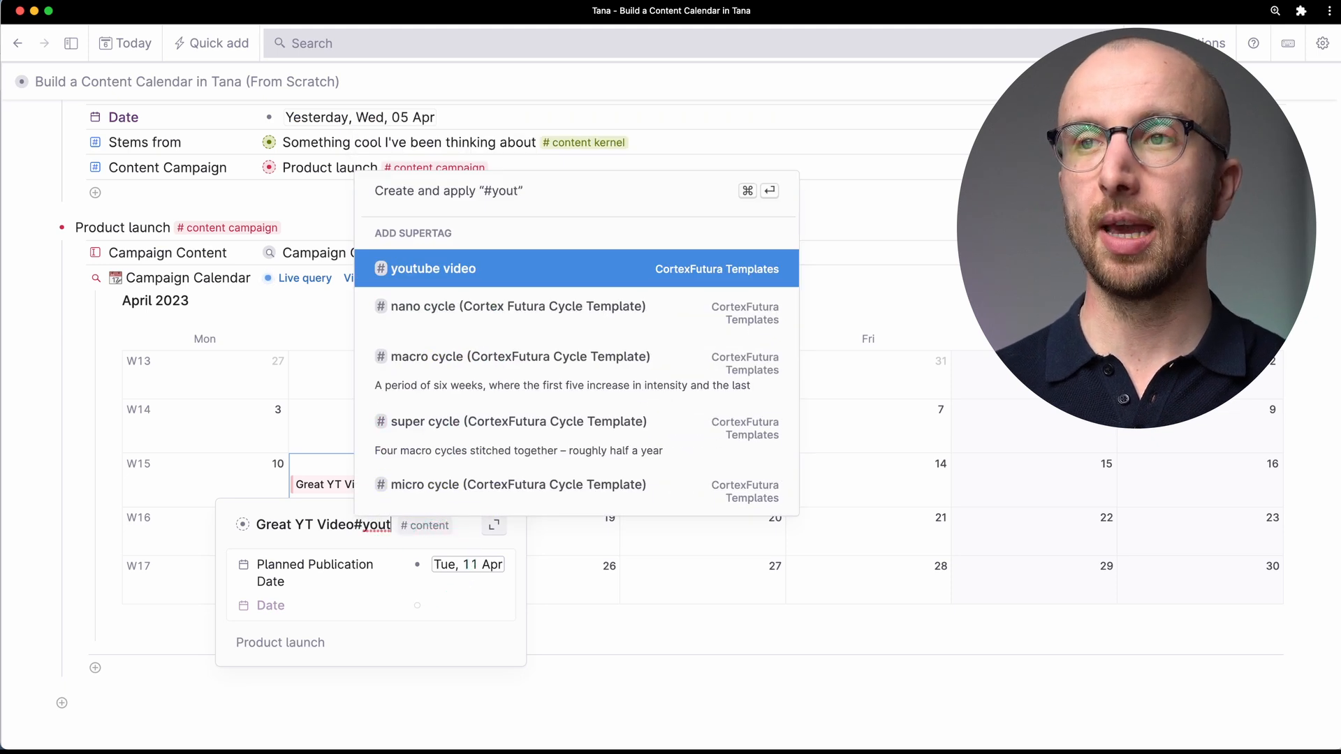
key("Return")
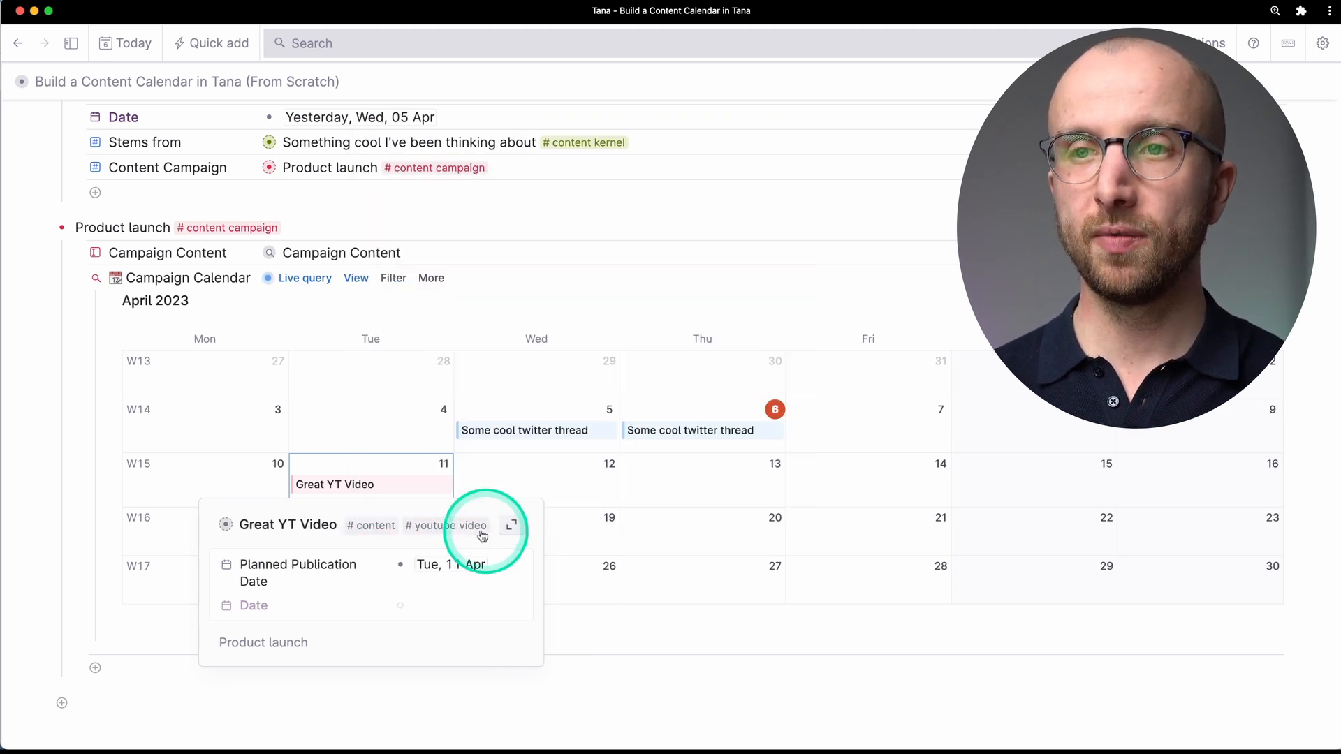
left_click(350, 525)
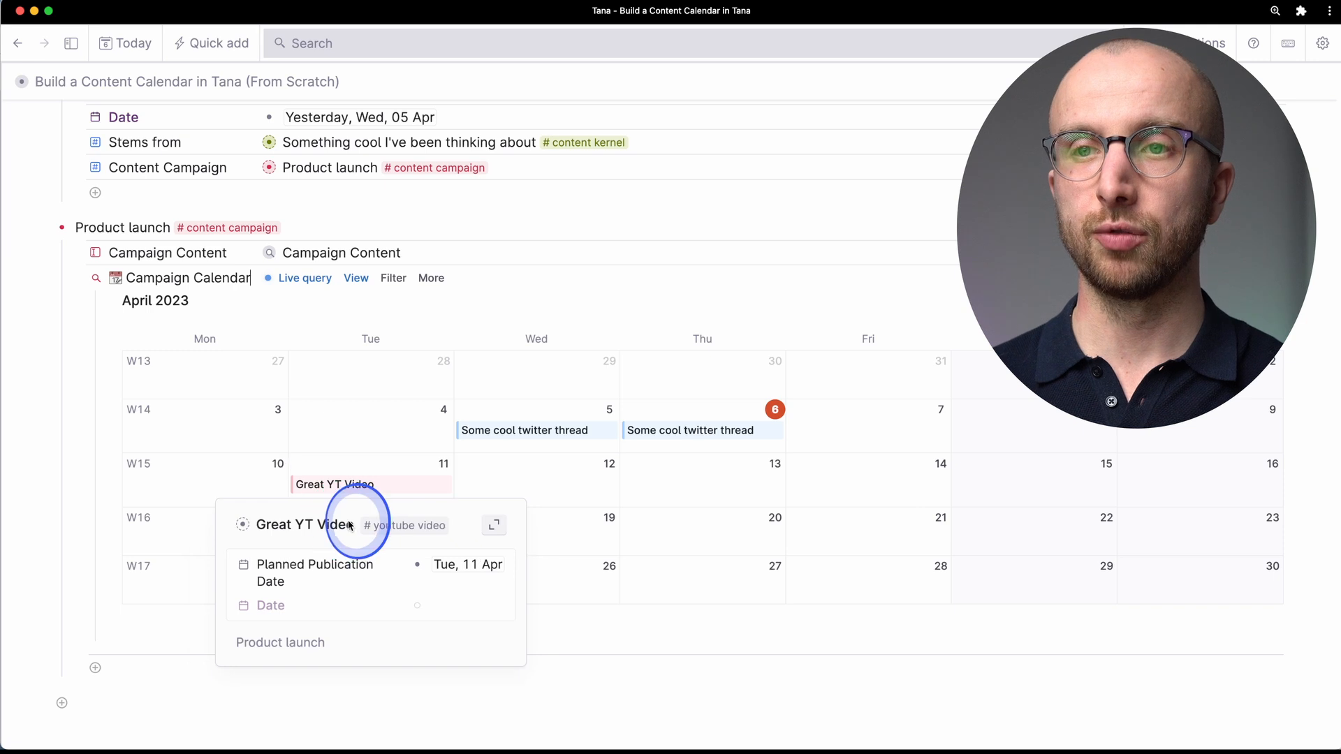
left_click(356, 693)
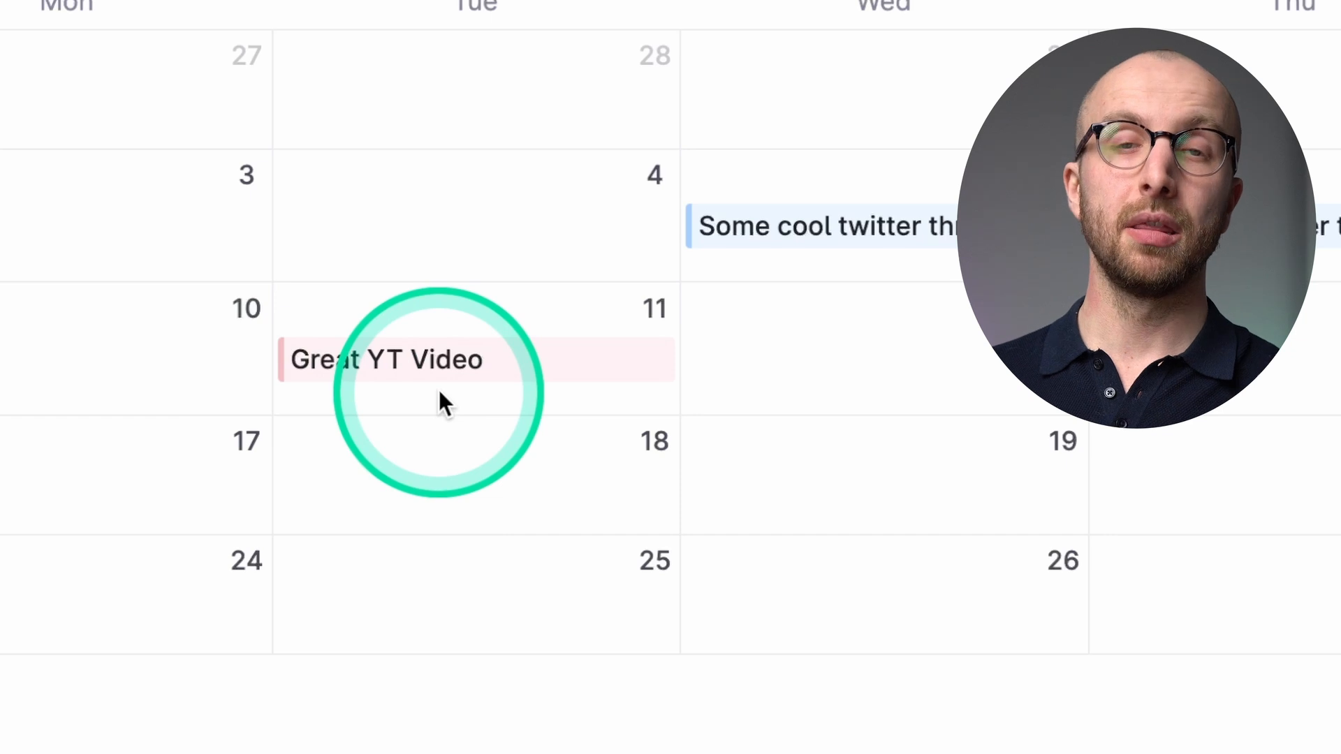
- Set the color of the youtube video supertag to orange and close its configuration
scroll(440, 388, "up", 8)
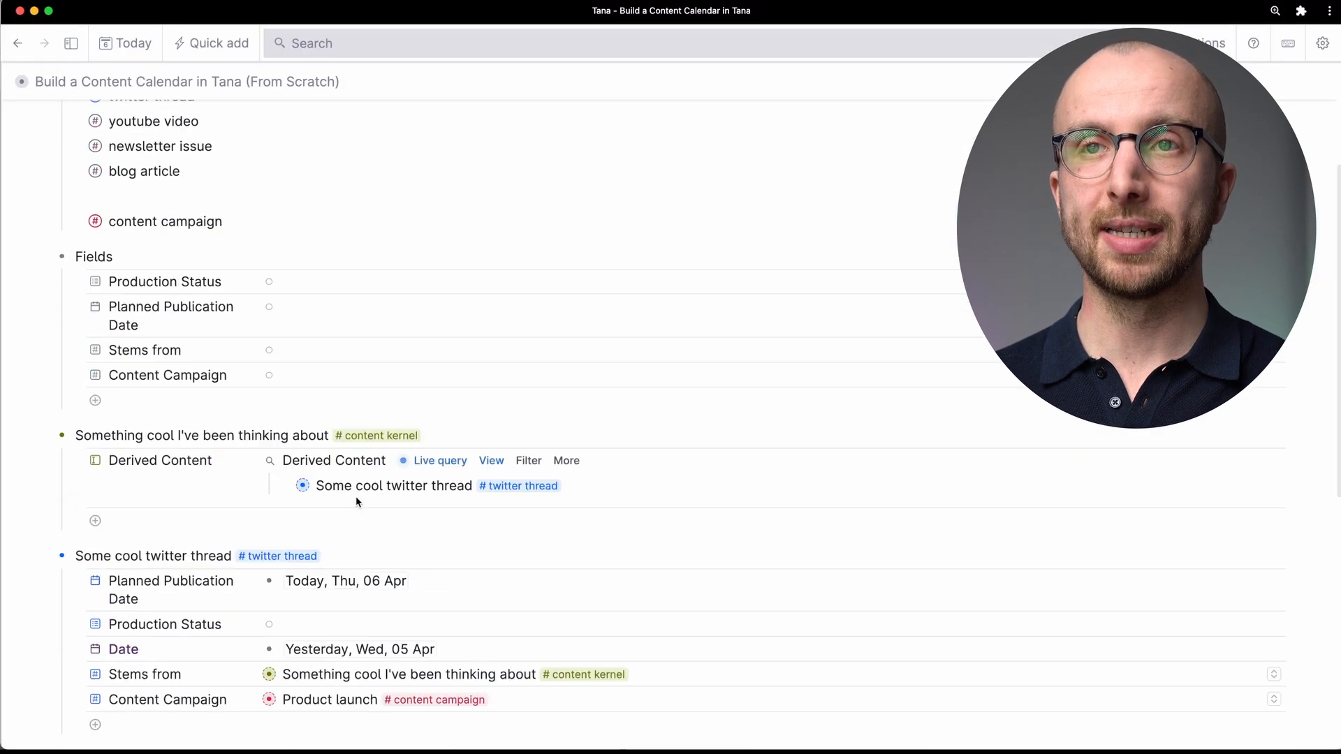
scroll(354, 495, "up", 2)
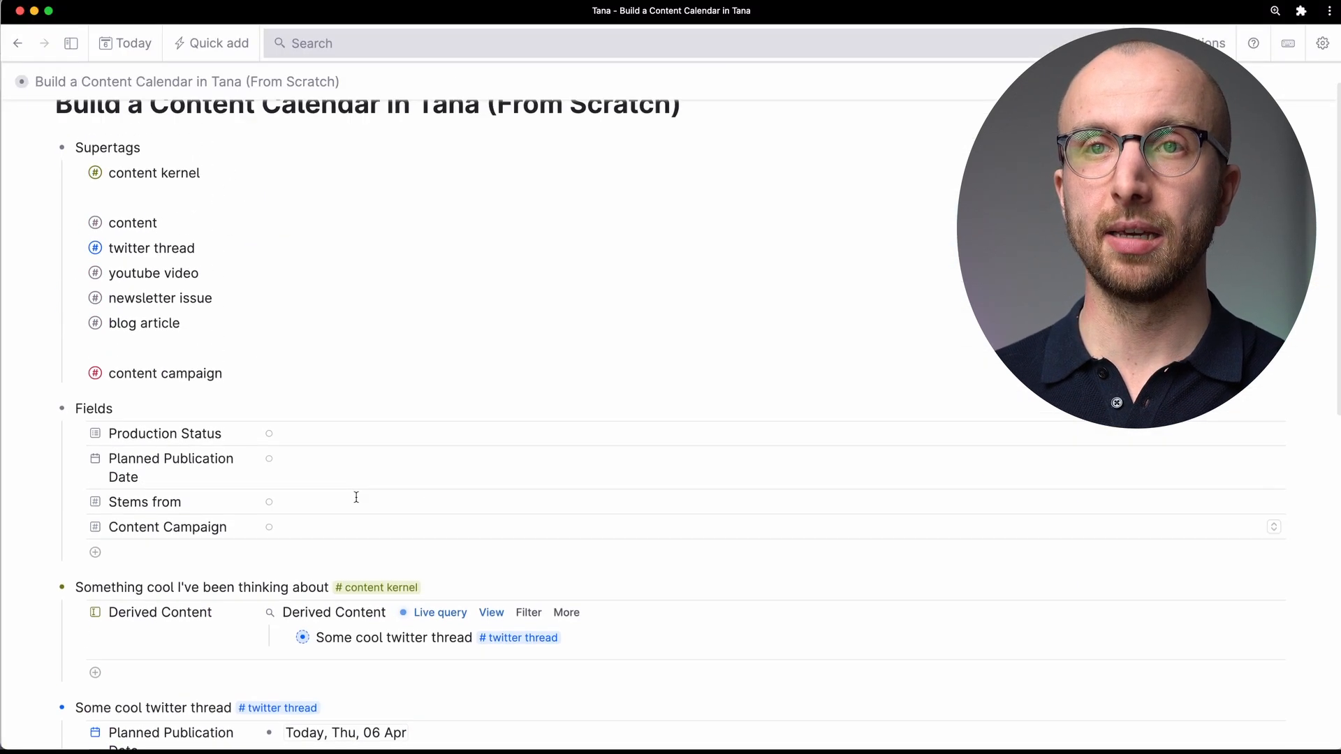
scroll(349, 489, "down", 10)
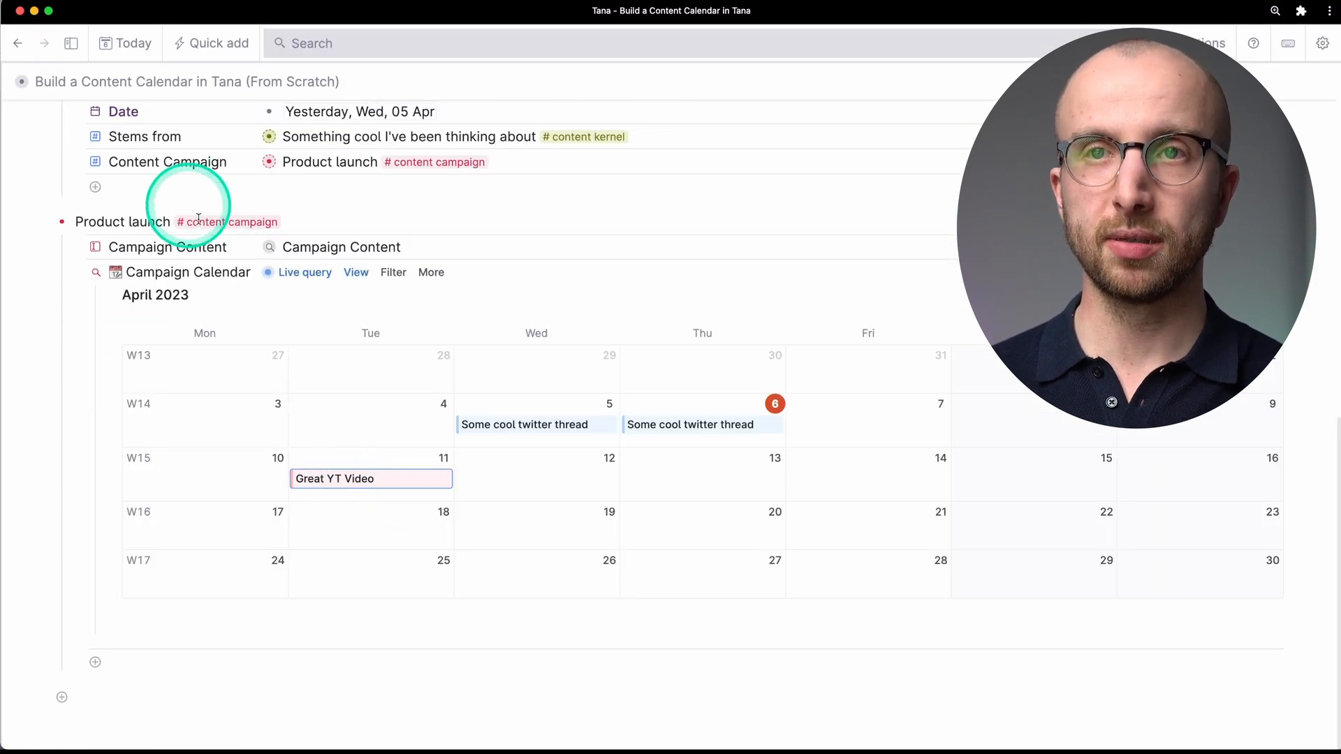
scroll(329, 405, "up", 2)
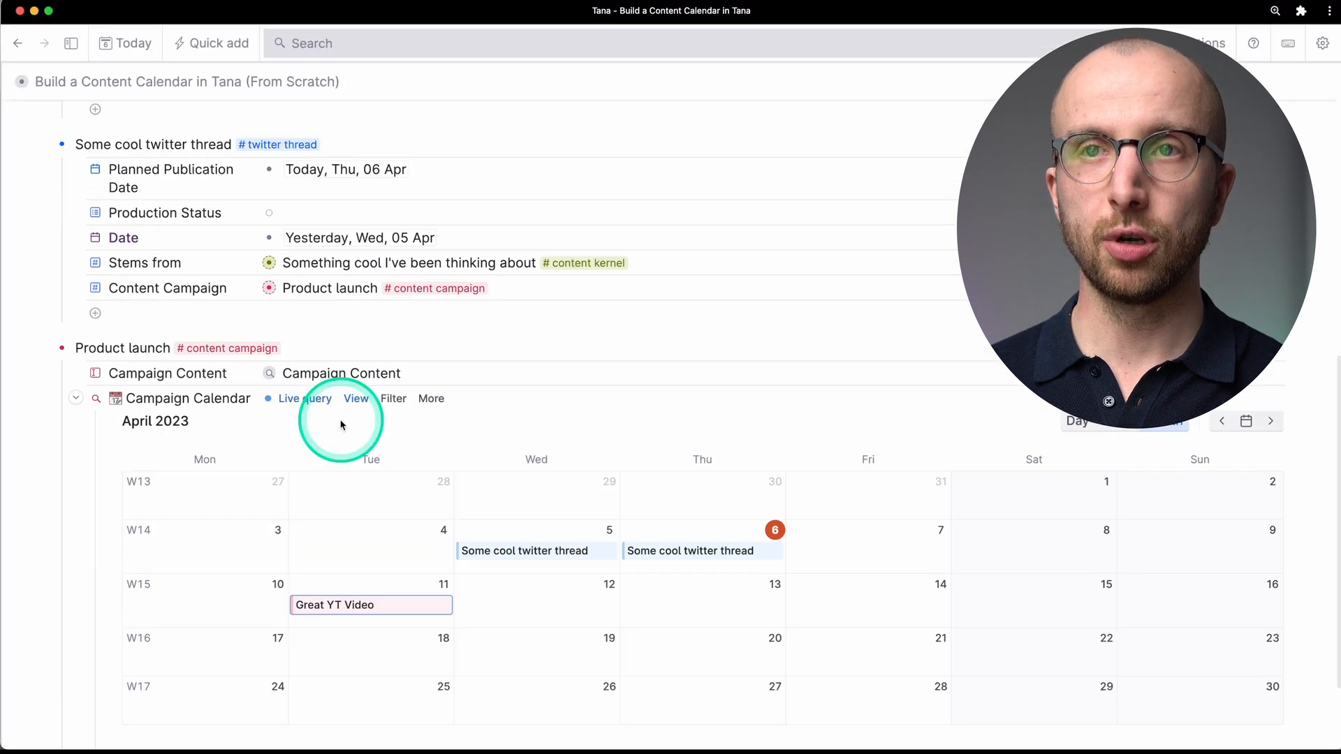
scroll(340, 419, "up", 15)
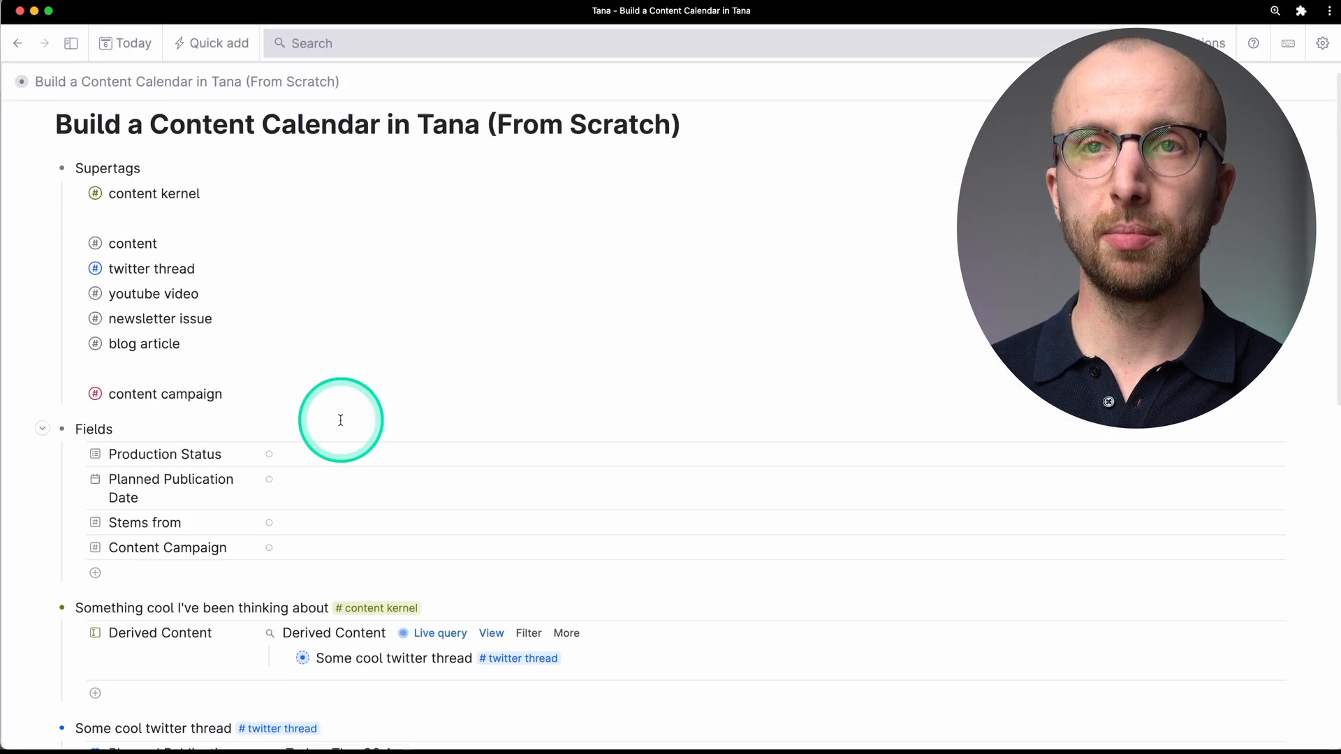
left_click(79, 317)
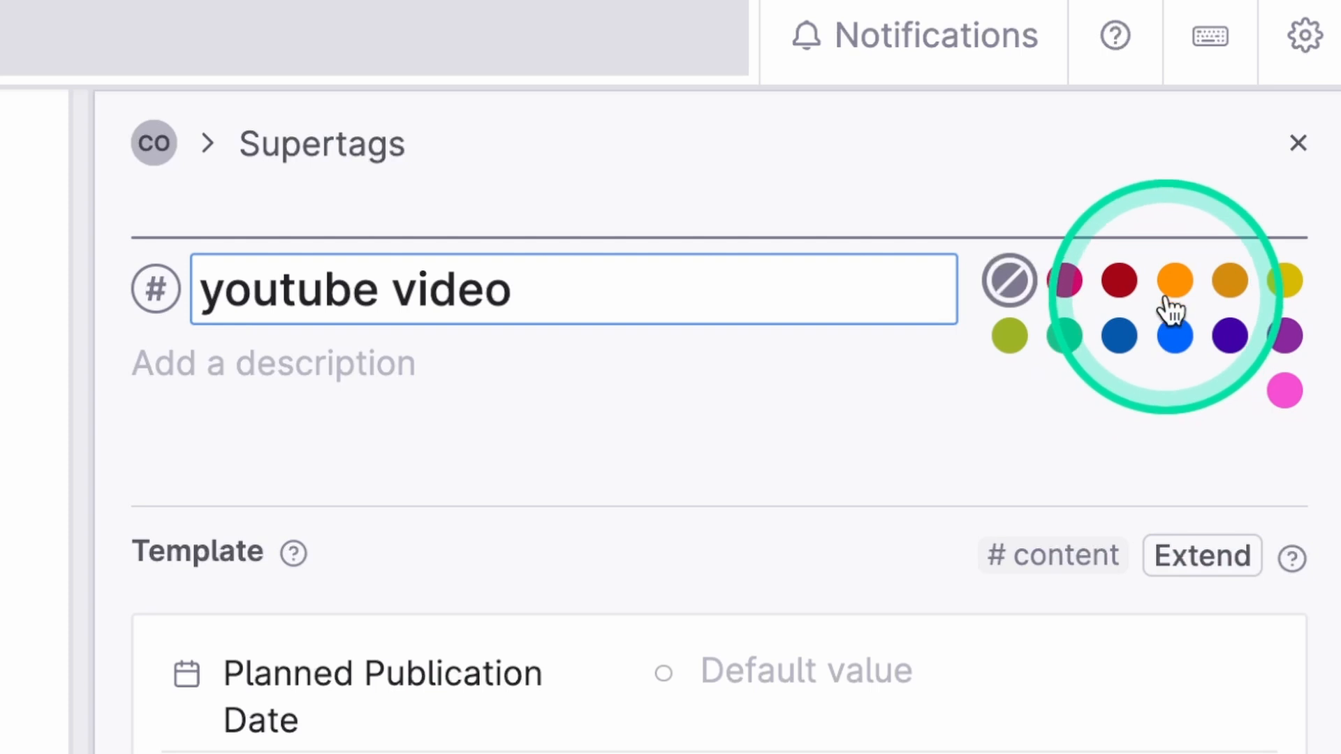
left_click(1167, 301)
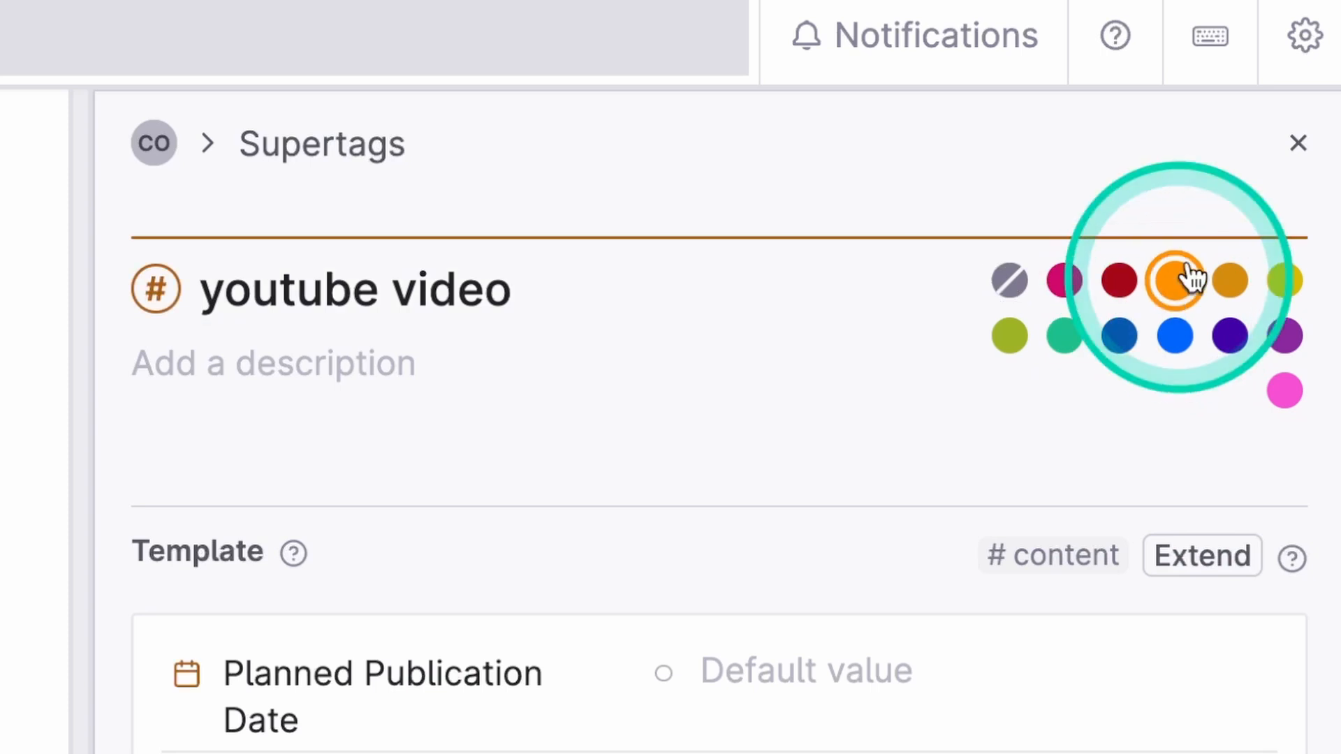
left_click(1299, 144)
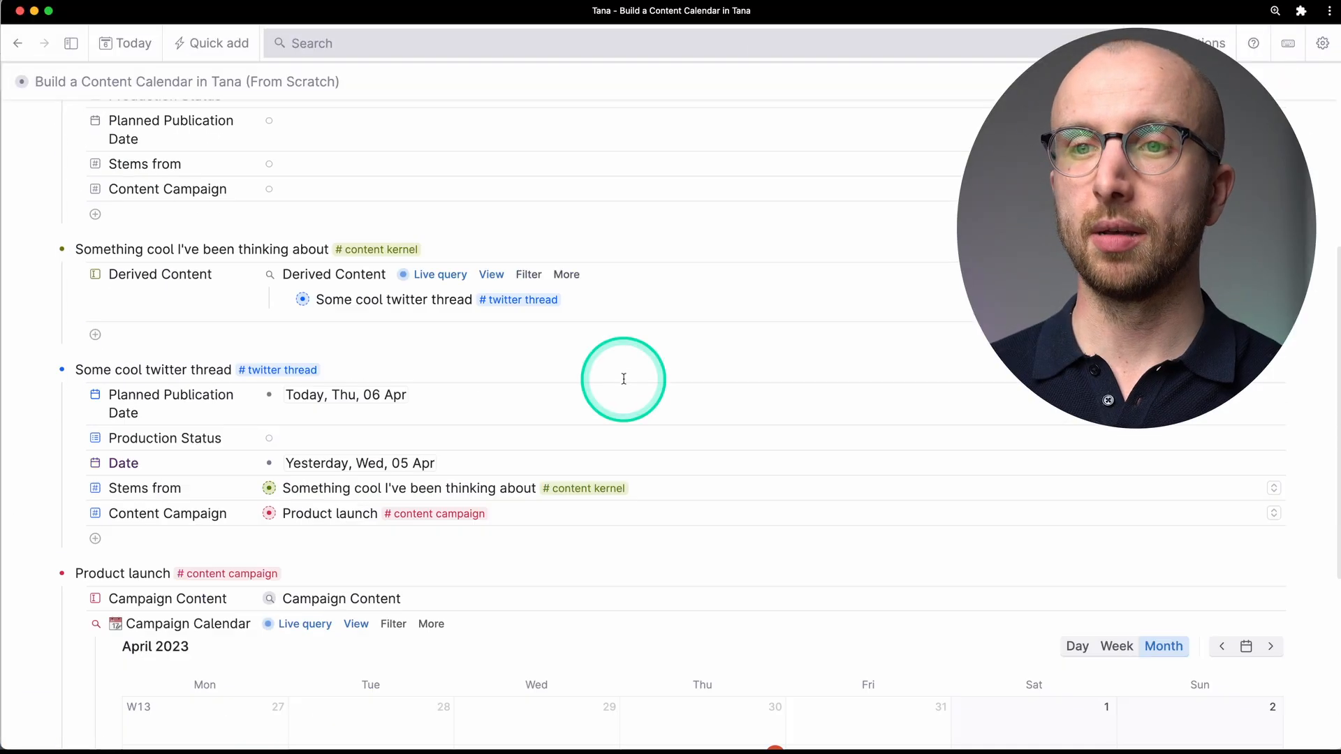
- Switch Campaign Calendar to the Week view, page to the following week, and return to Week 14
scroll(624, 379, "down", 5)
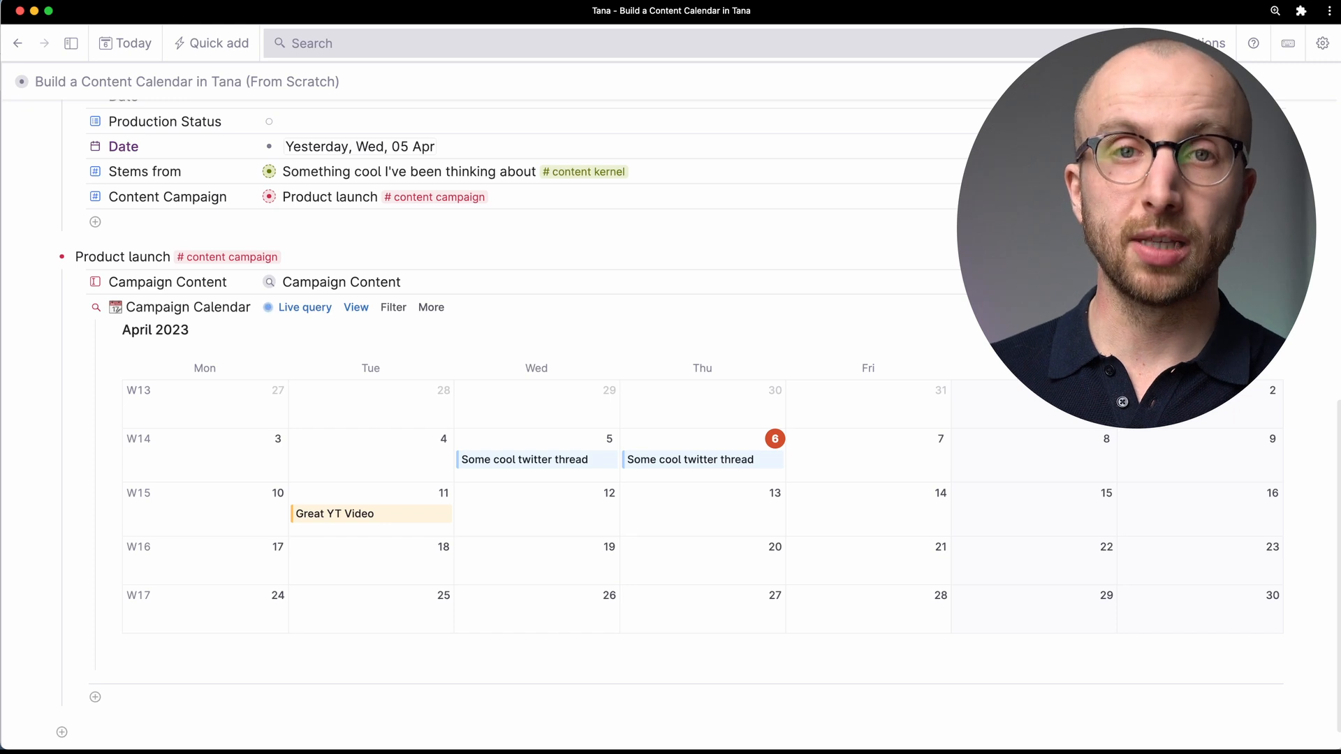
left_click(1111, 333)
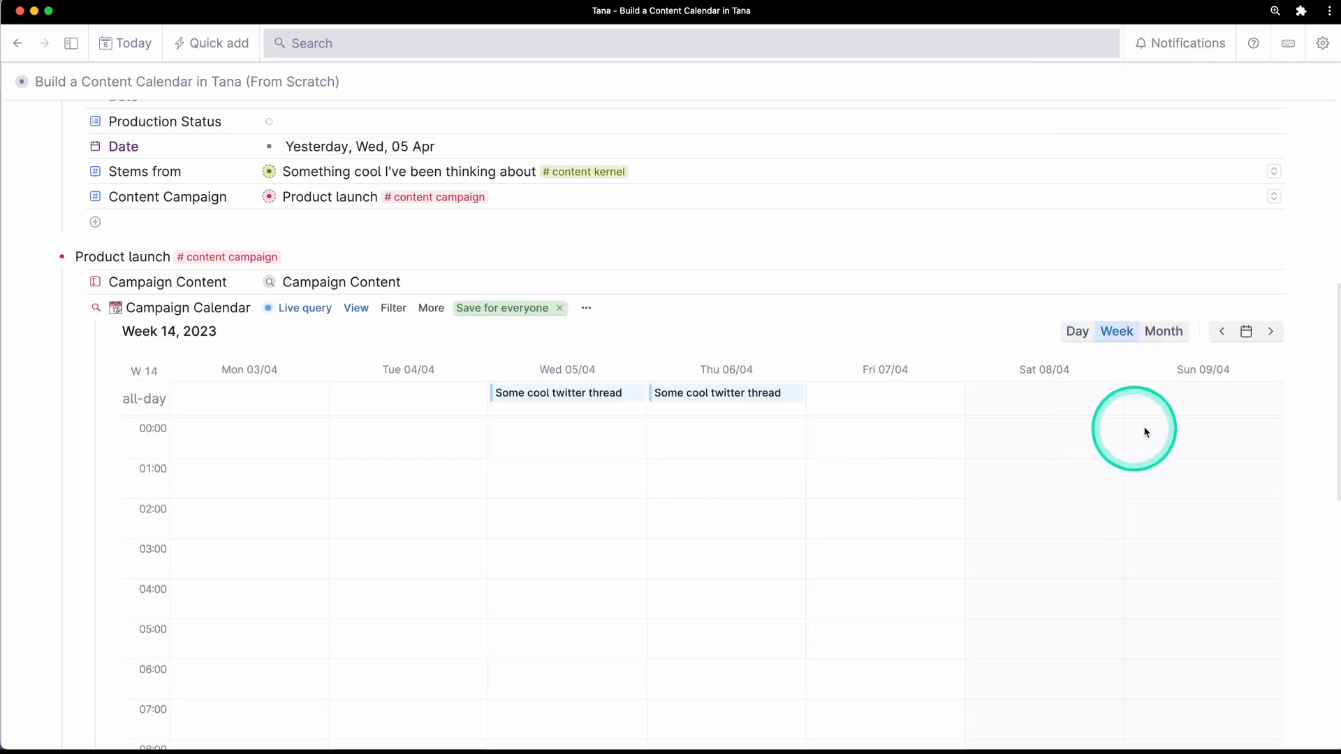
left_click(1272, 334)
left_click(1224, 332)
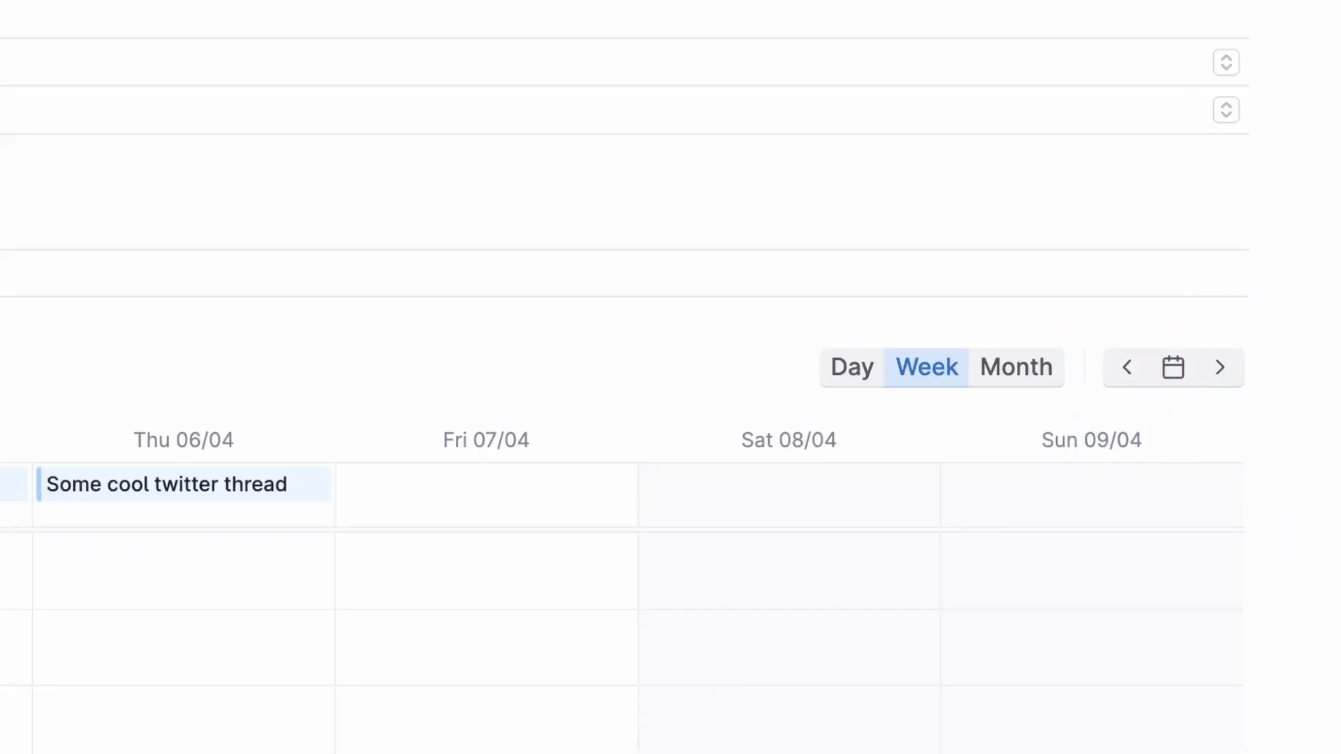
scroll(781, 601, "down", 4)
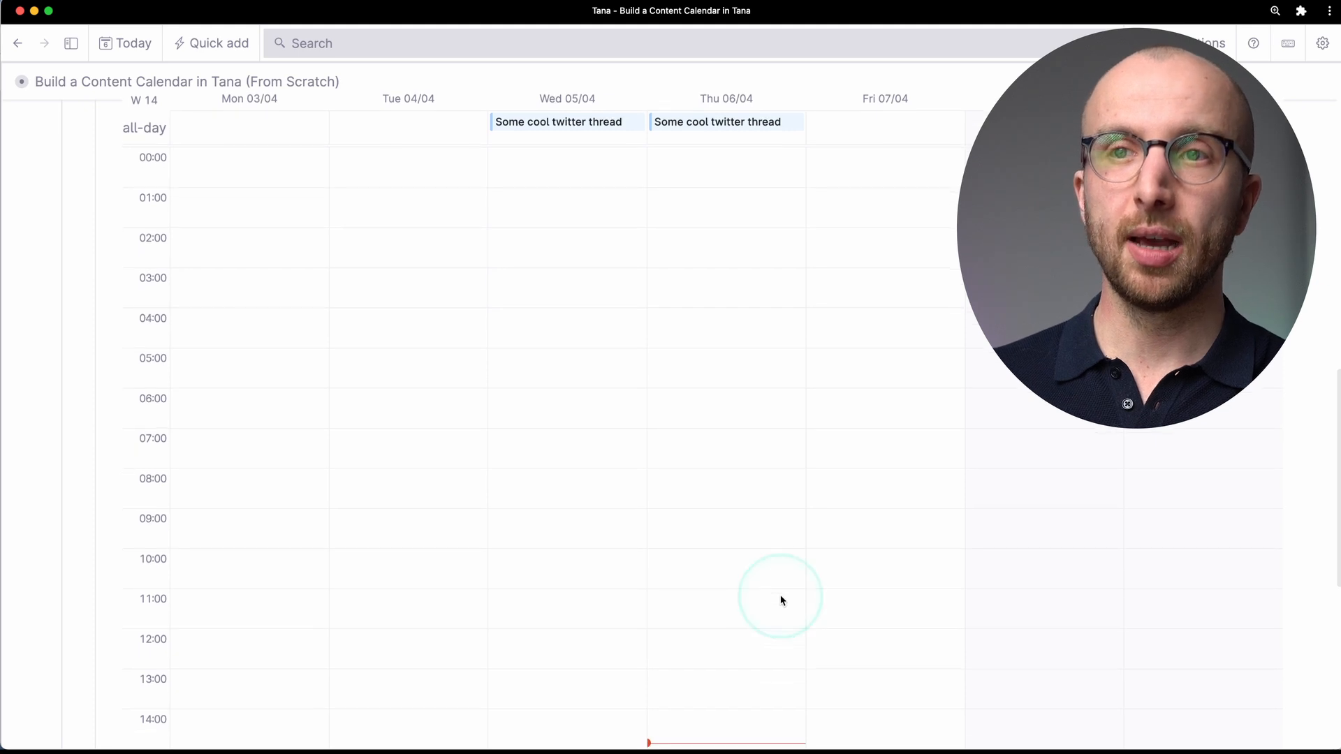
left_click(487, 320)
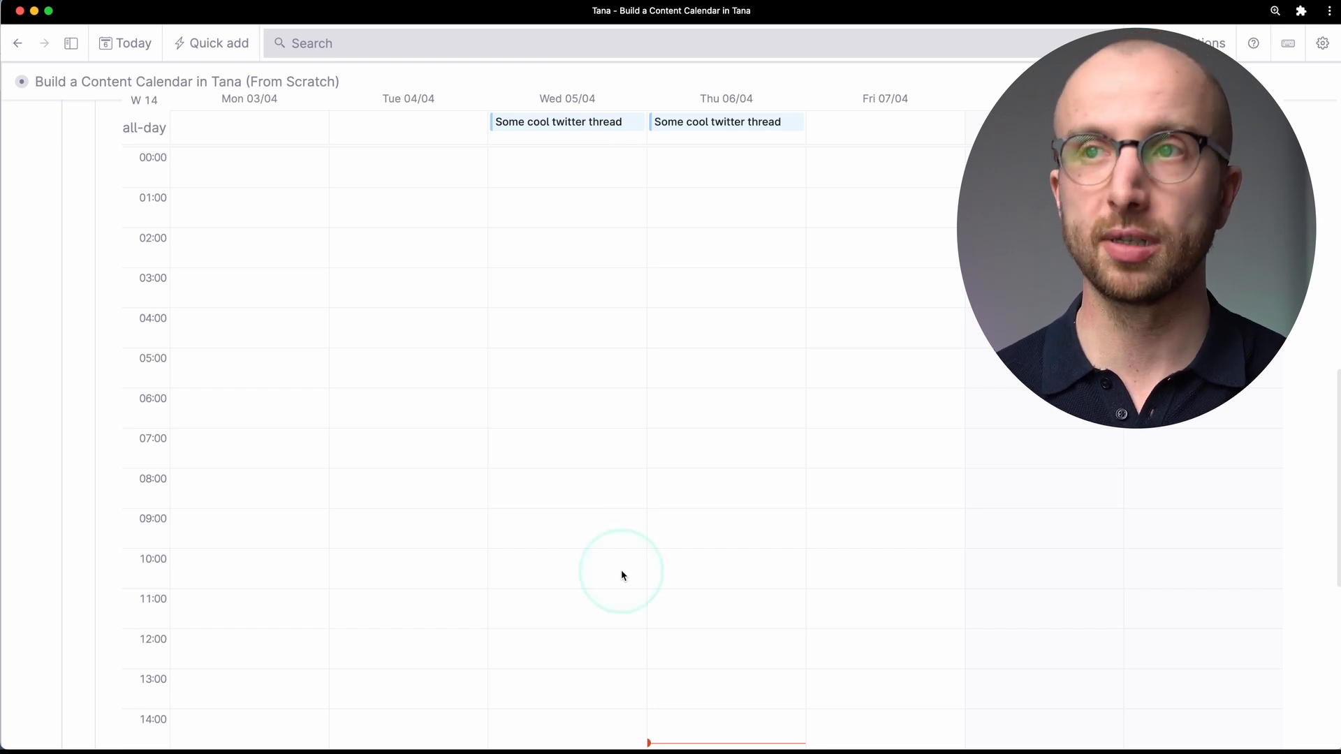
- Check the date fields of the Wed, 05 Apr "Some cool twitter thread" entry and schedule it at 14:00 that day
left_click(606, 124)
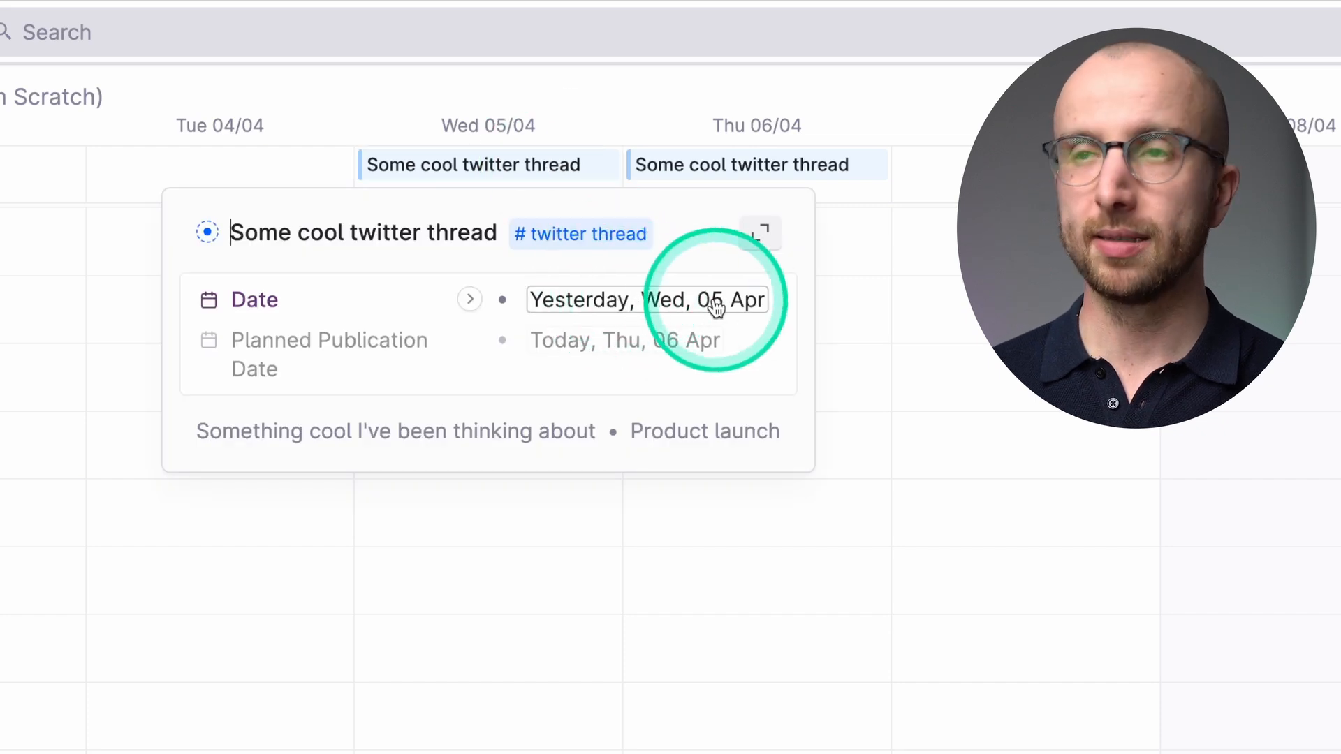
left_click(495, 167)
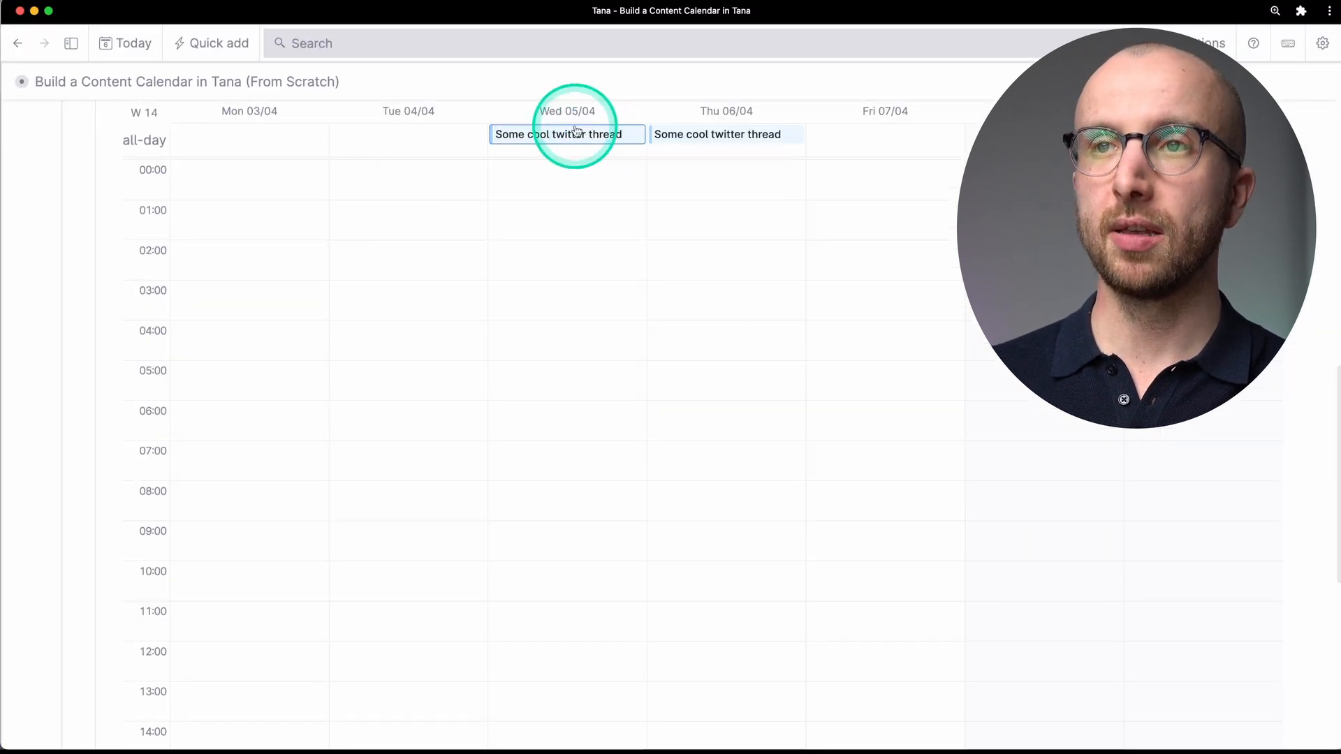
left_click_drag(571, 135, 570, 406)
left_click_drag(577, 533, 572, 727)
scroll(572, 727, "down", 3)
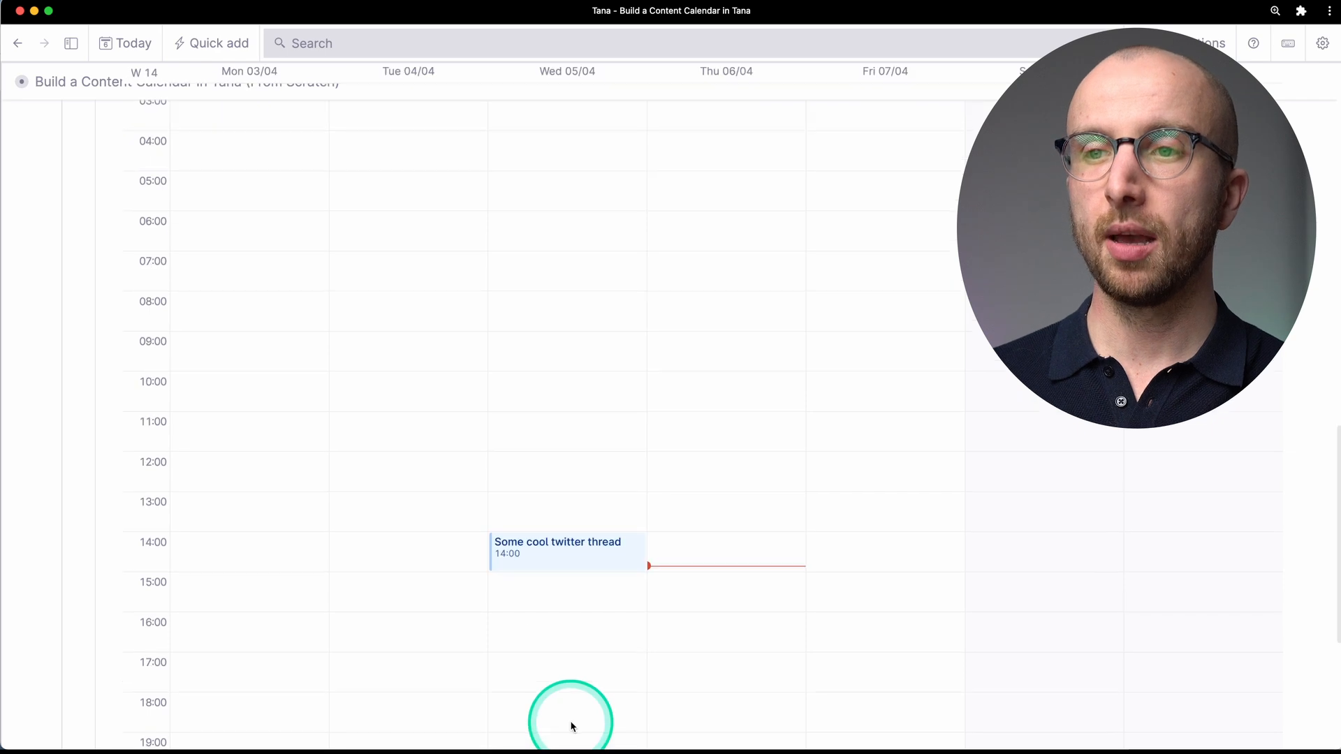
- Examine the date details of the 14:00 "Some cool twitter thread" entry, open its node as a full page, and return to the calendar
left_click(563, 557)
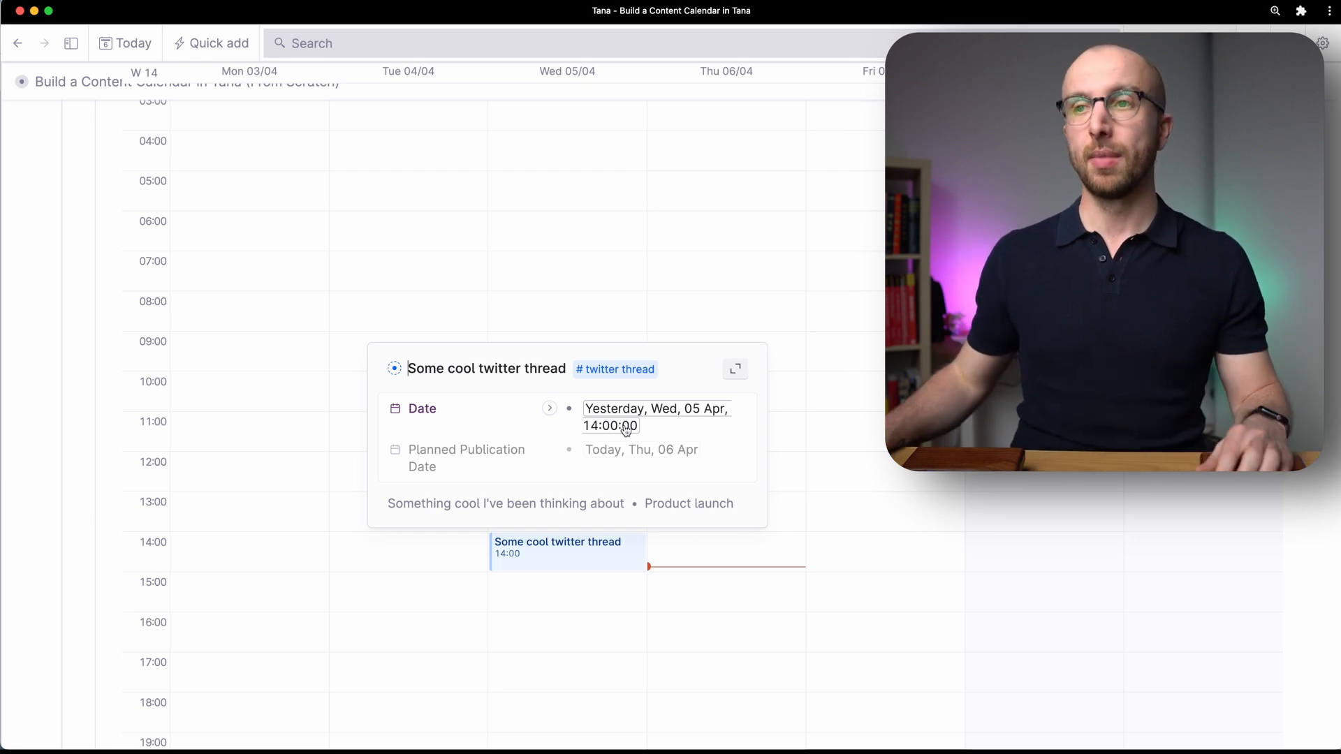
left_click(809, 386)
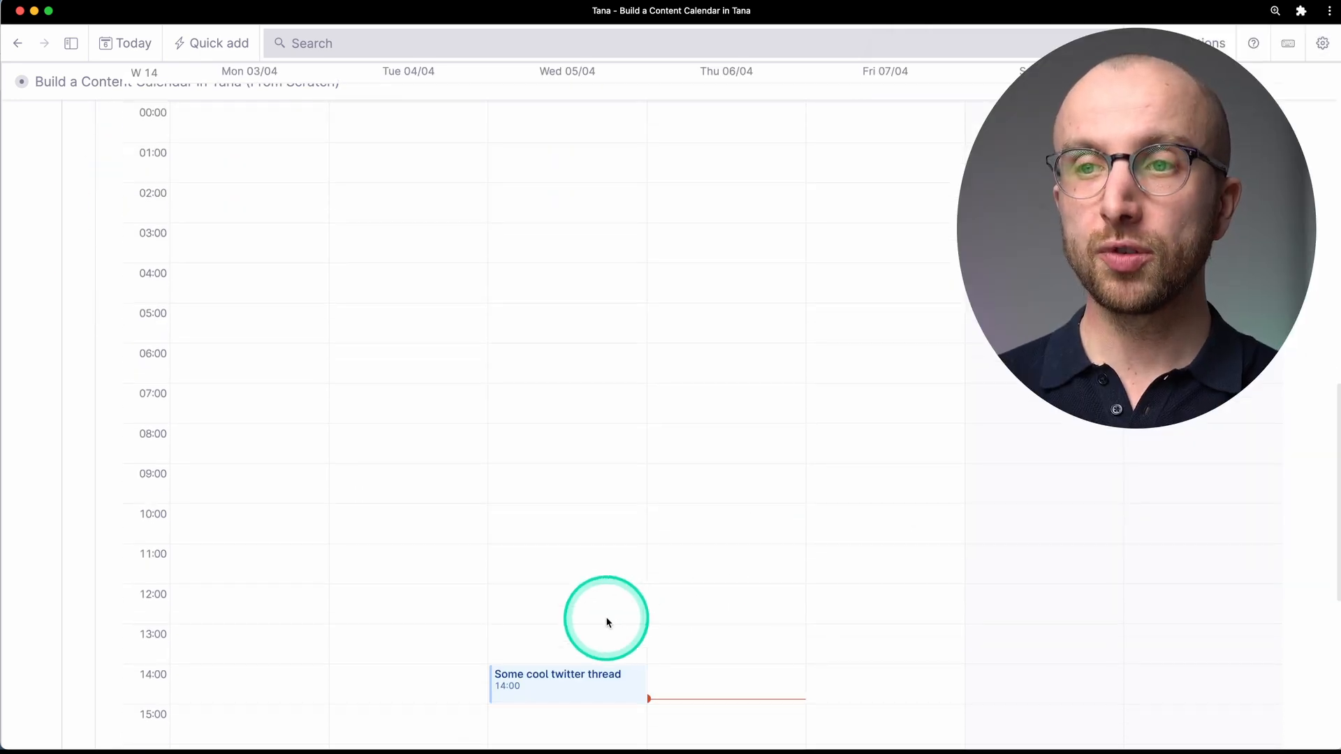
scroll(607, 622, "down", 3)
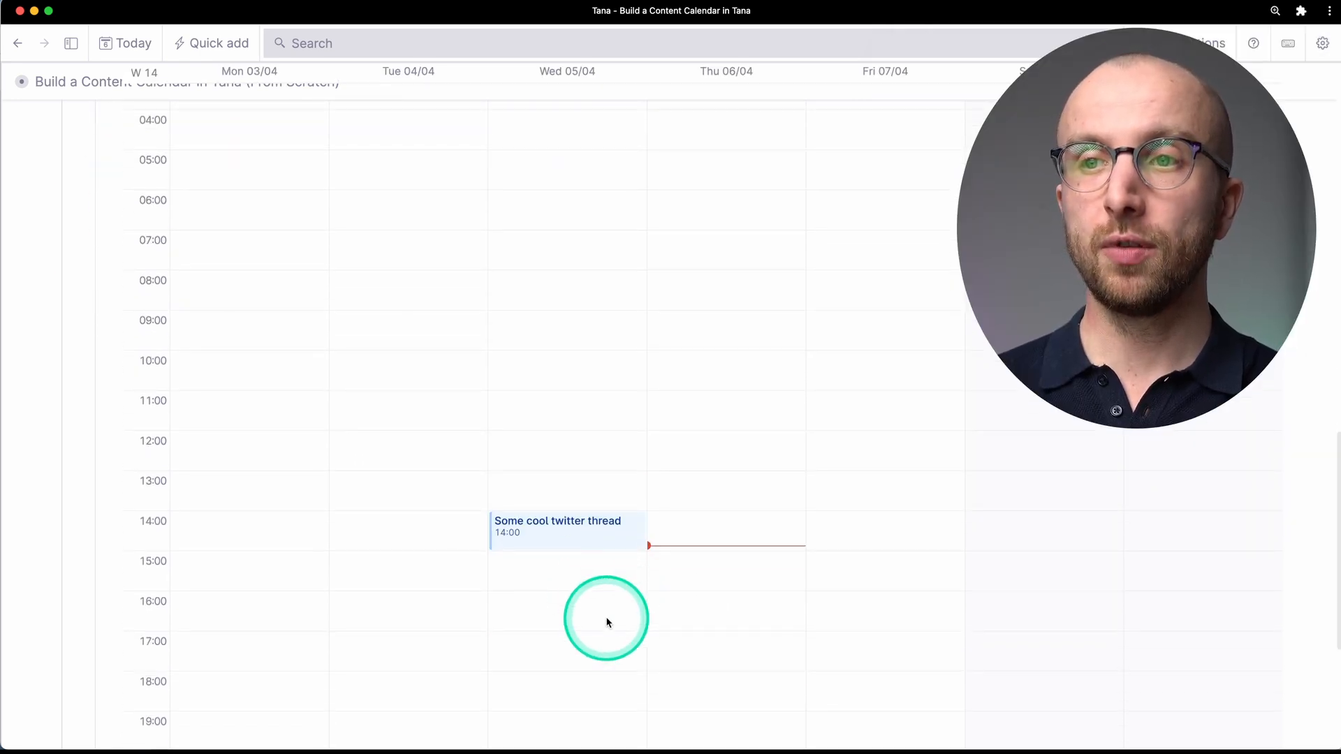
left_click(552, 536)
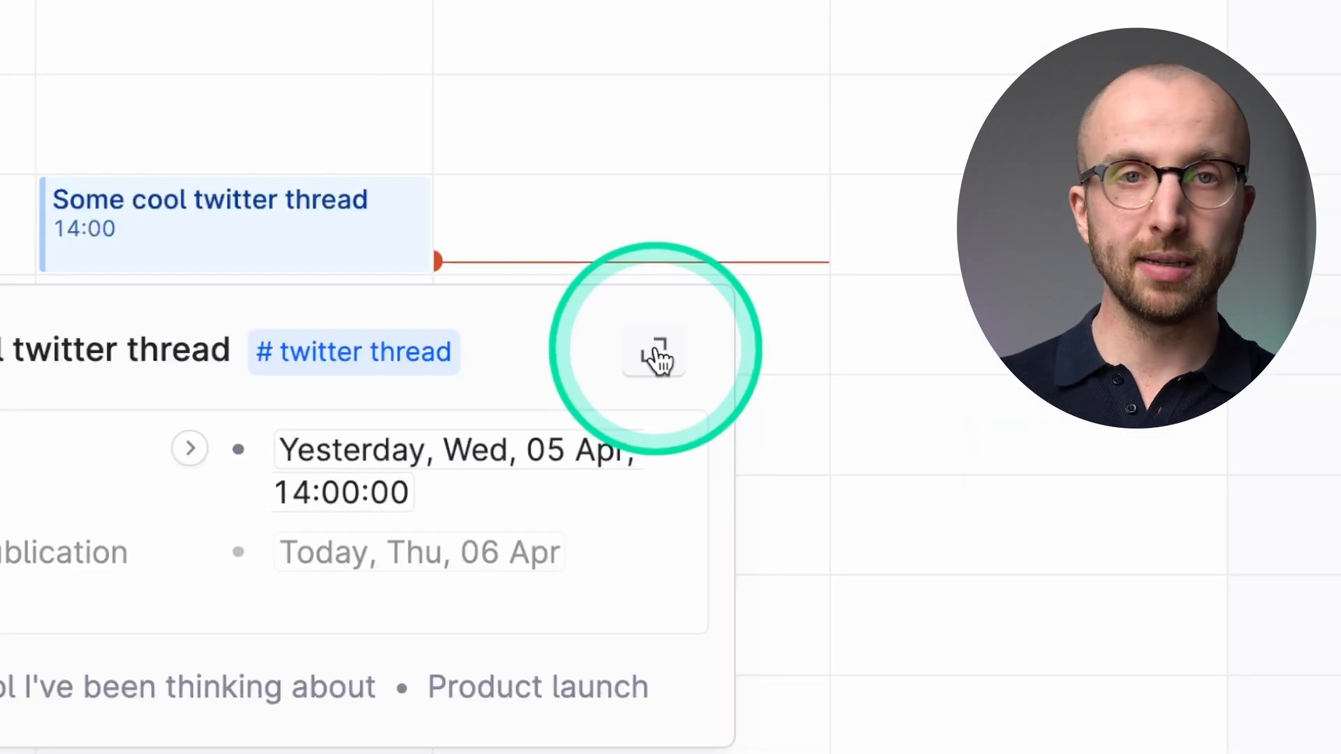
left_click(656, 353)
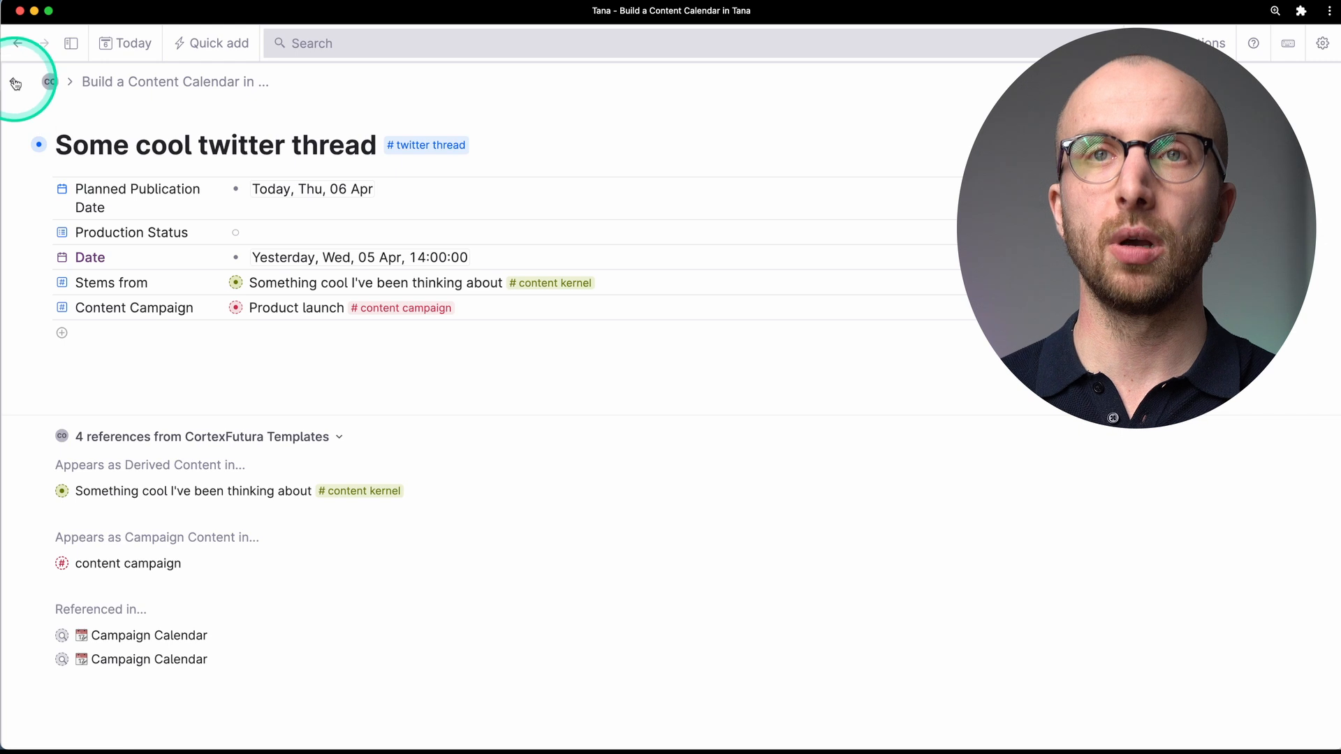
left_click(18, 42)
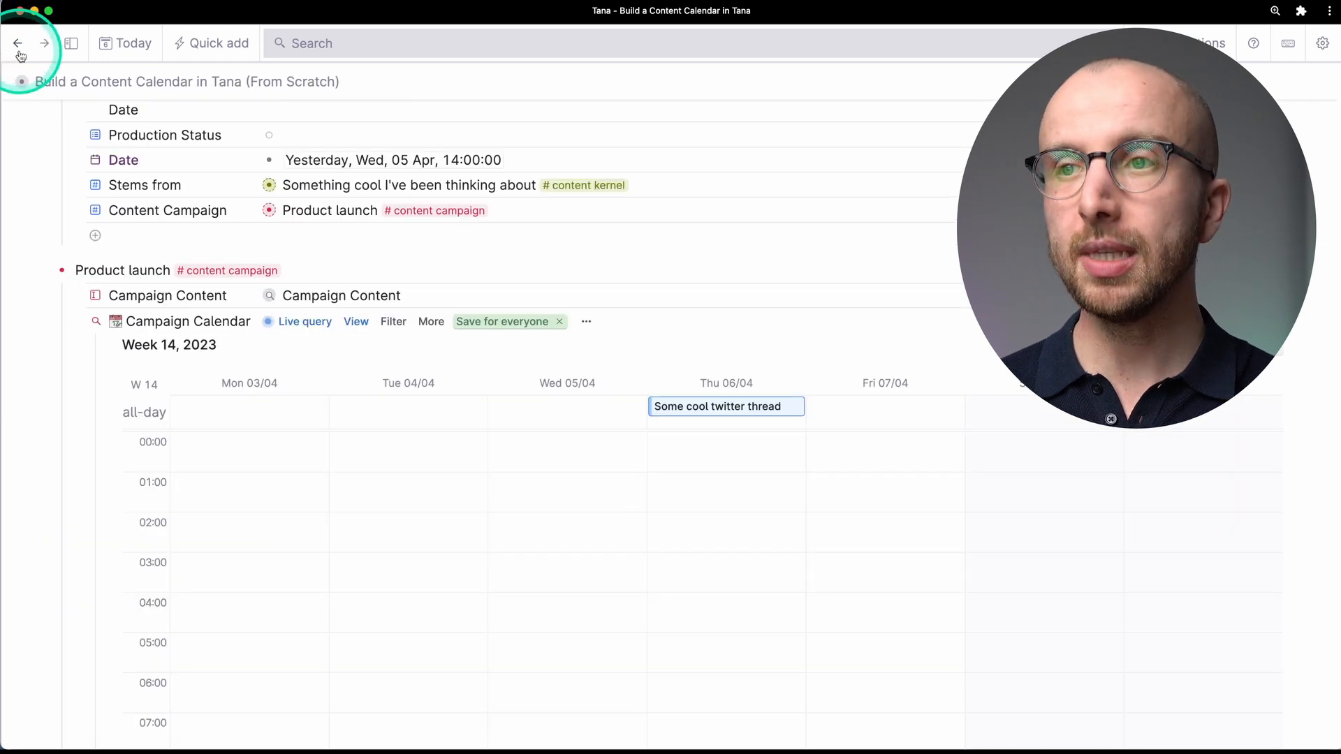
- Look over the hour grid of Week 14 in Campaign Calendar and save its current view settings for everyone
scroll(408, 381, "down", 10)
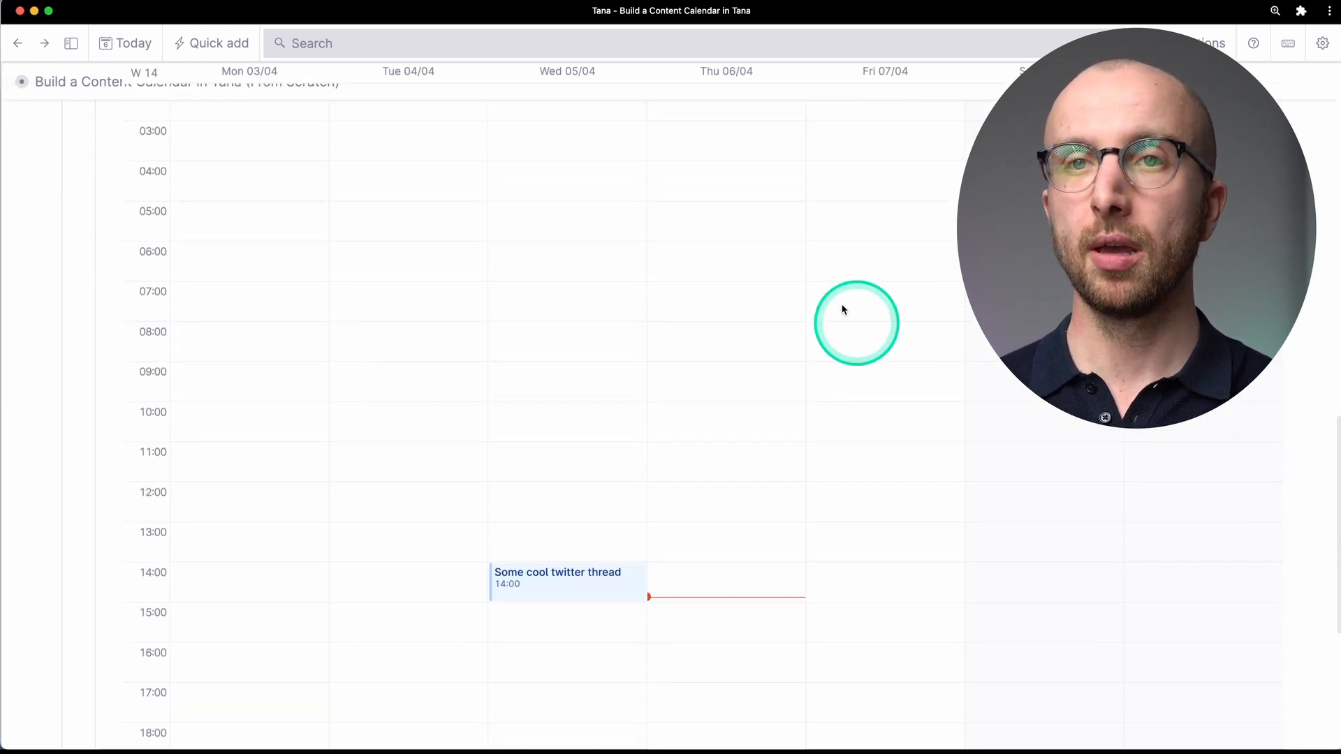
scroll(572, 407, "up", 5)
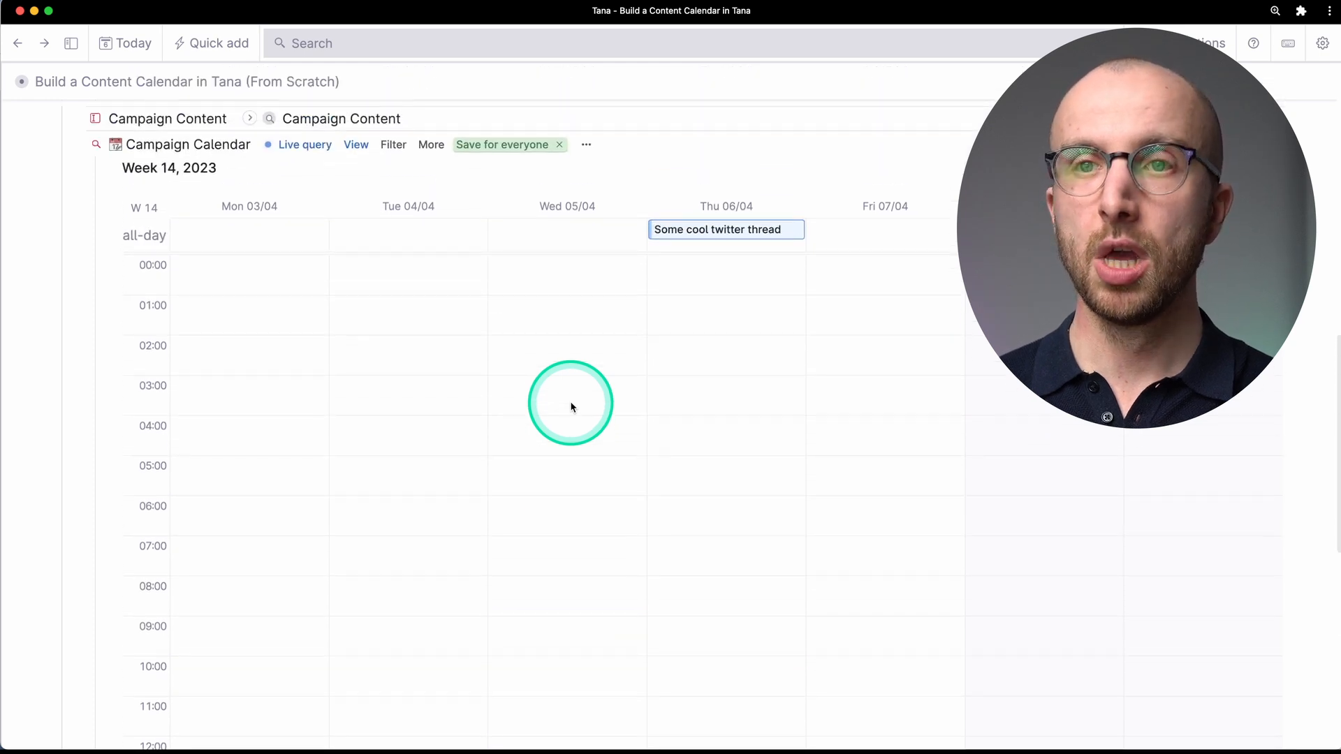
scroll(571, 409, "down", 4)
scroll(256, 392, "up", 2)
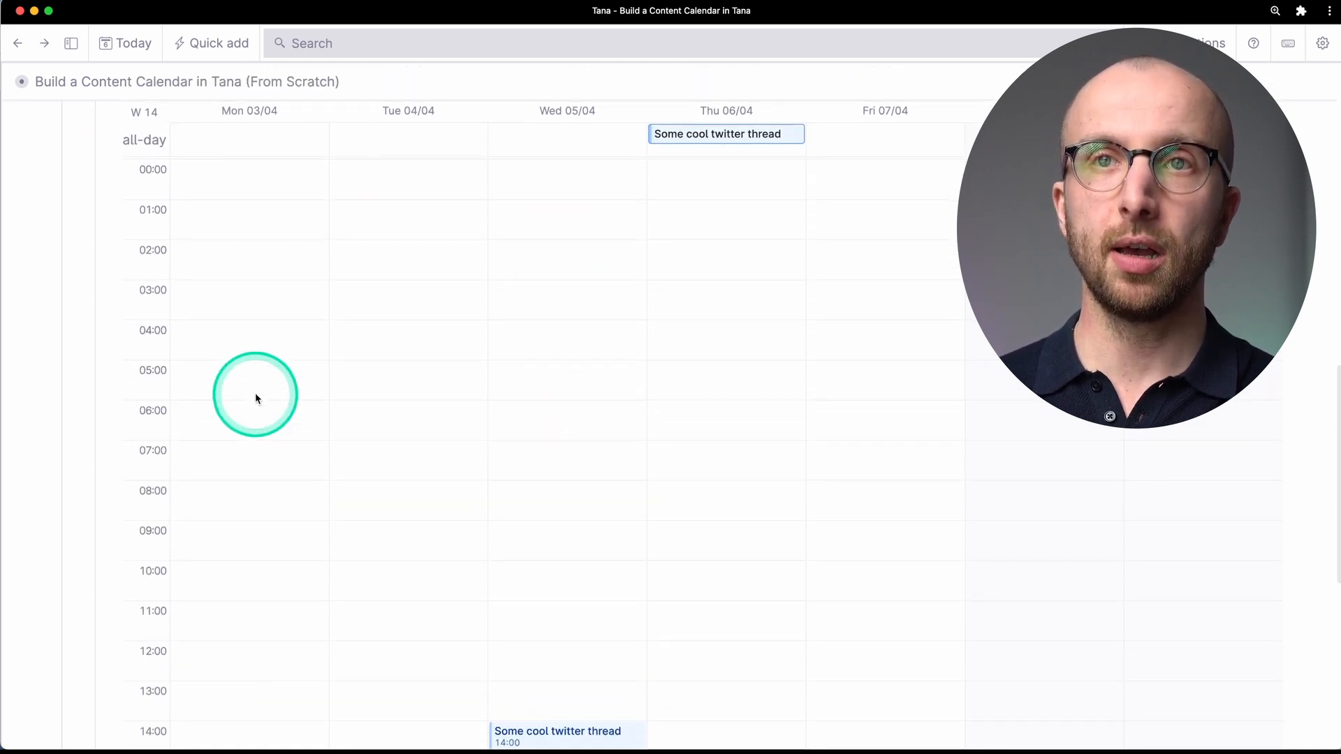
scroll(152, 304, "down", 10)
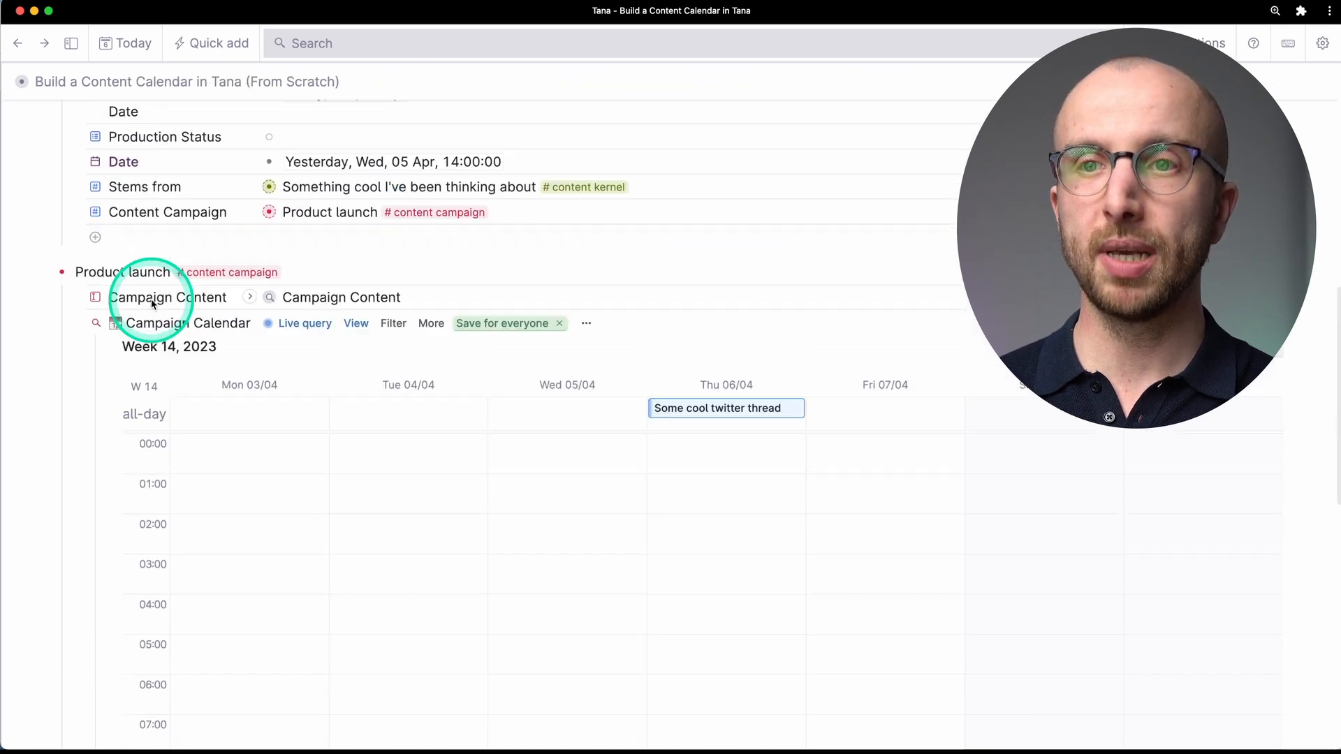
scroll(487, 647, "up", 3)
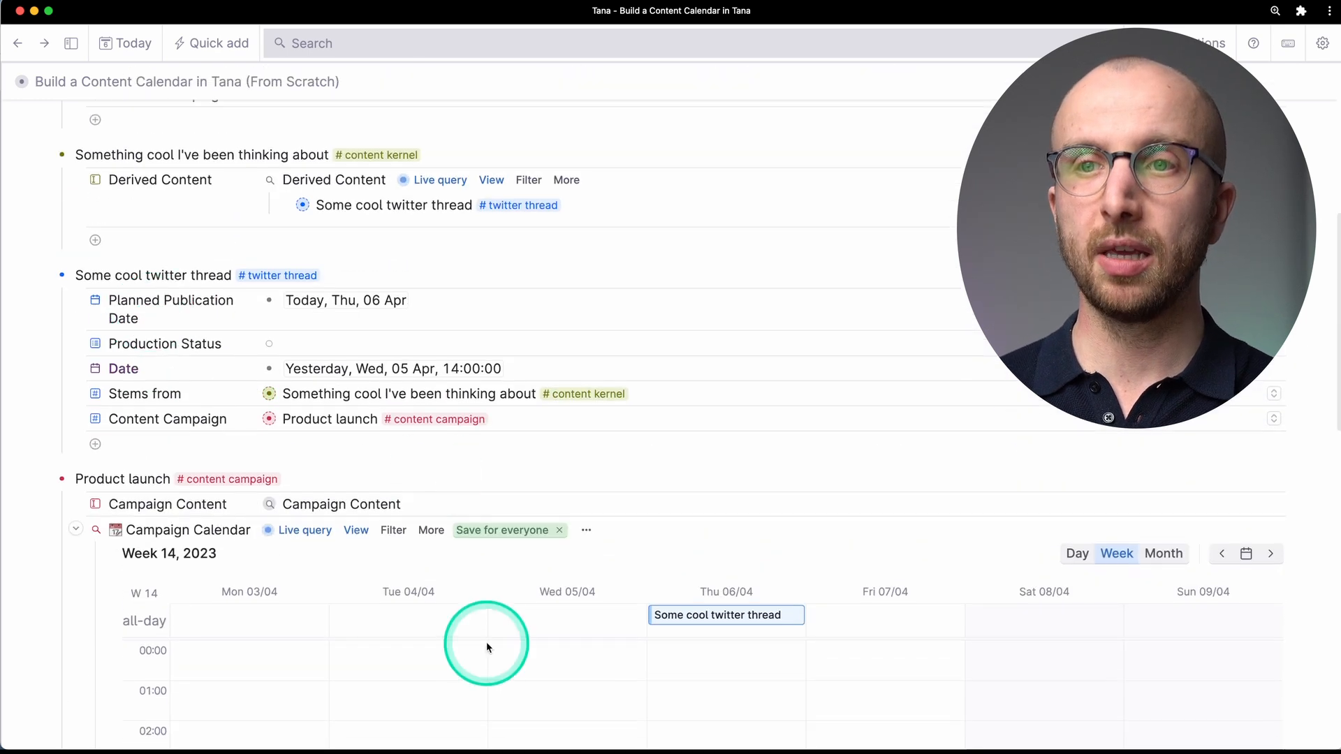
scroll(443, 605, "down", 3)
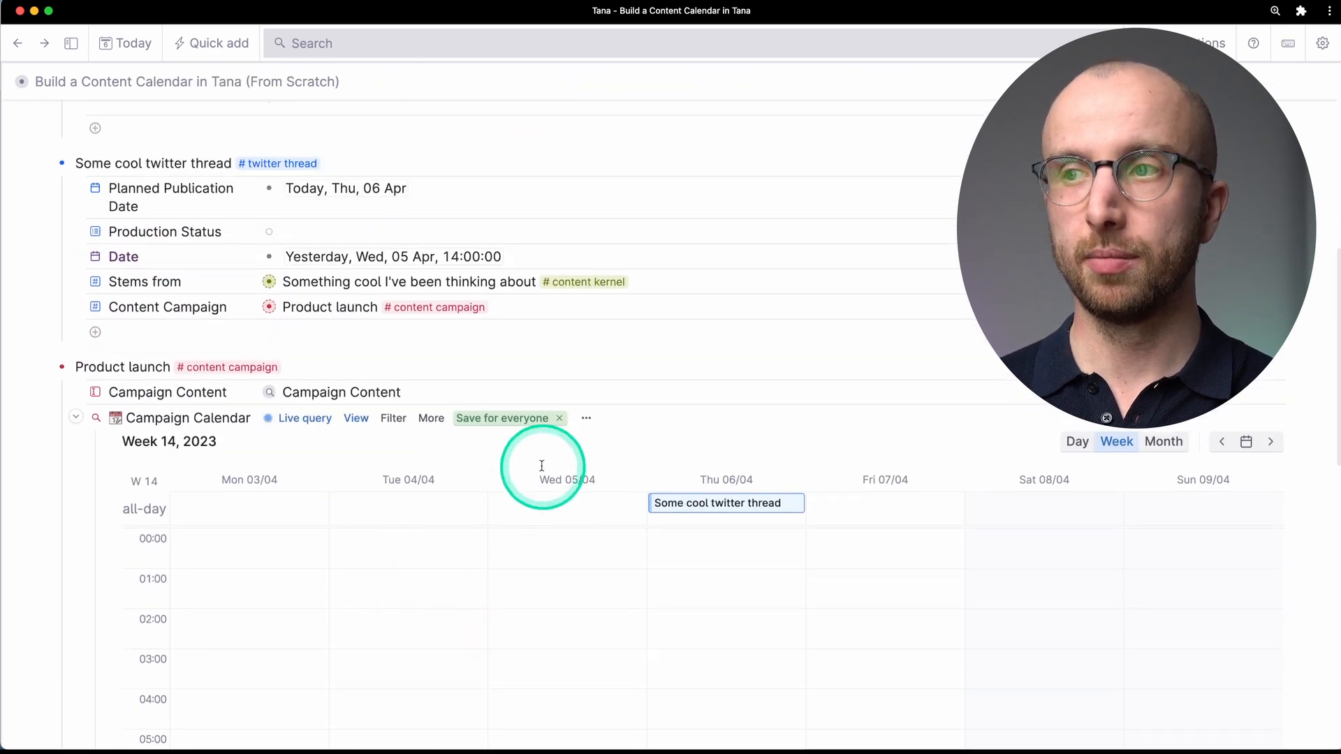
left_click(520, 417)
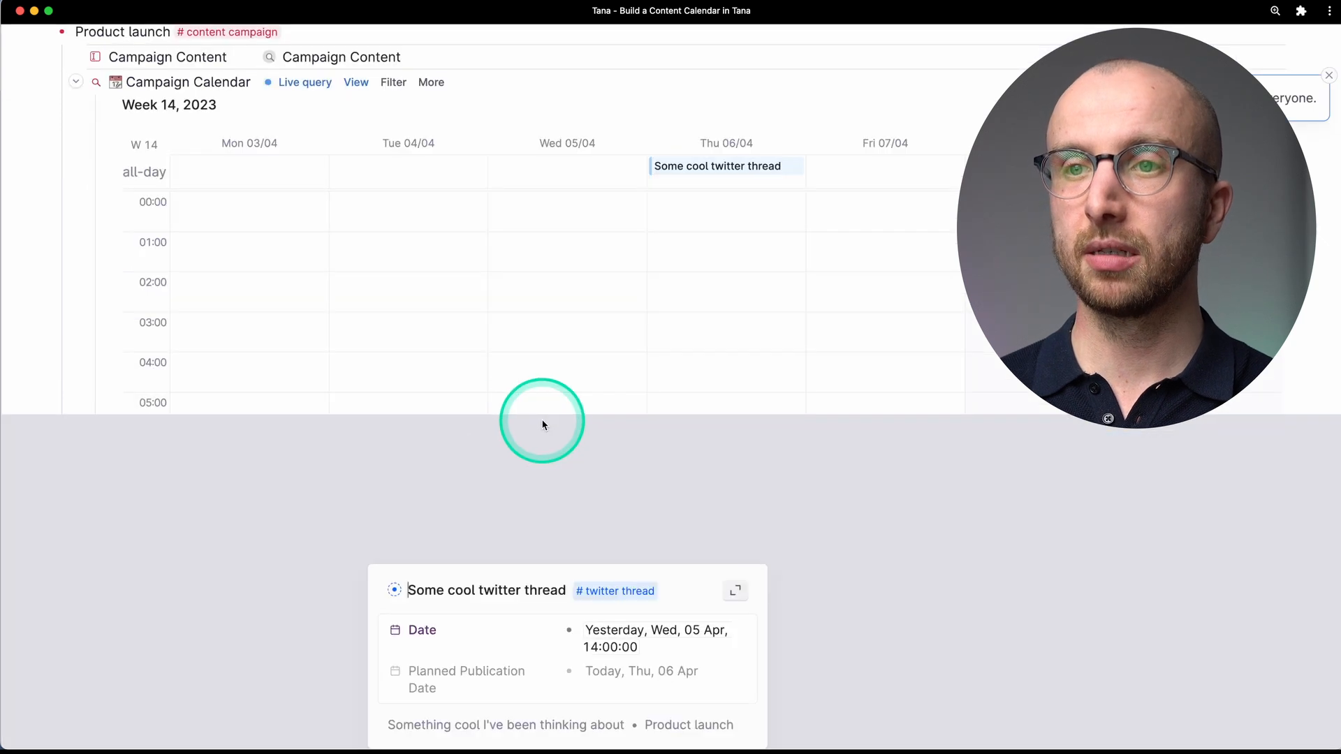
- Limit the Campaign Calendar's day length to 06:00–22:00 and save the setting for everyone
scroll(548, 413, "up", 3)
left_click(431, 180)
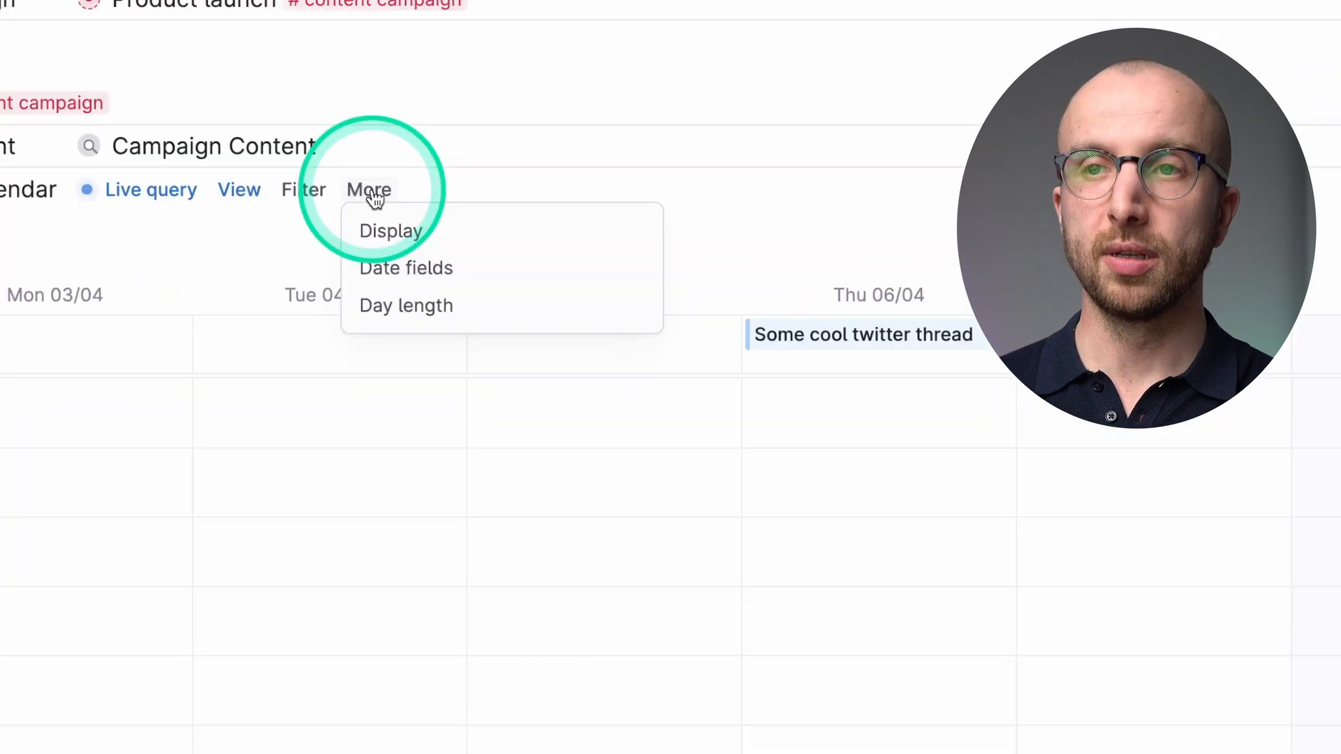
left_click(401, 320)
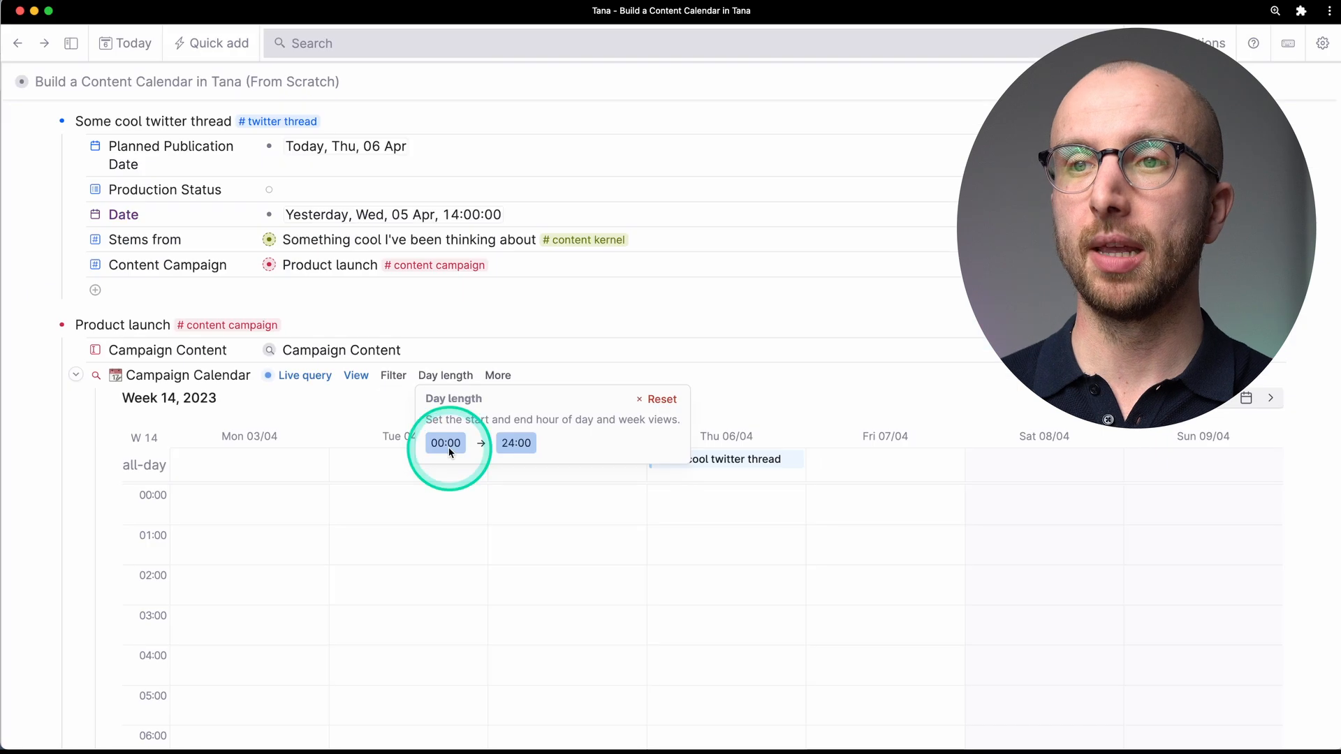
left_click(447, 443)
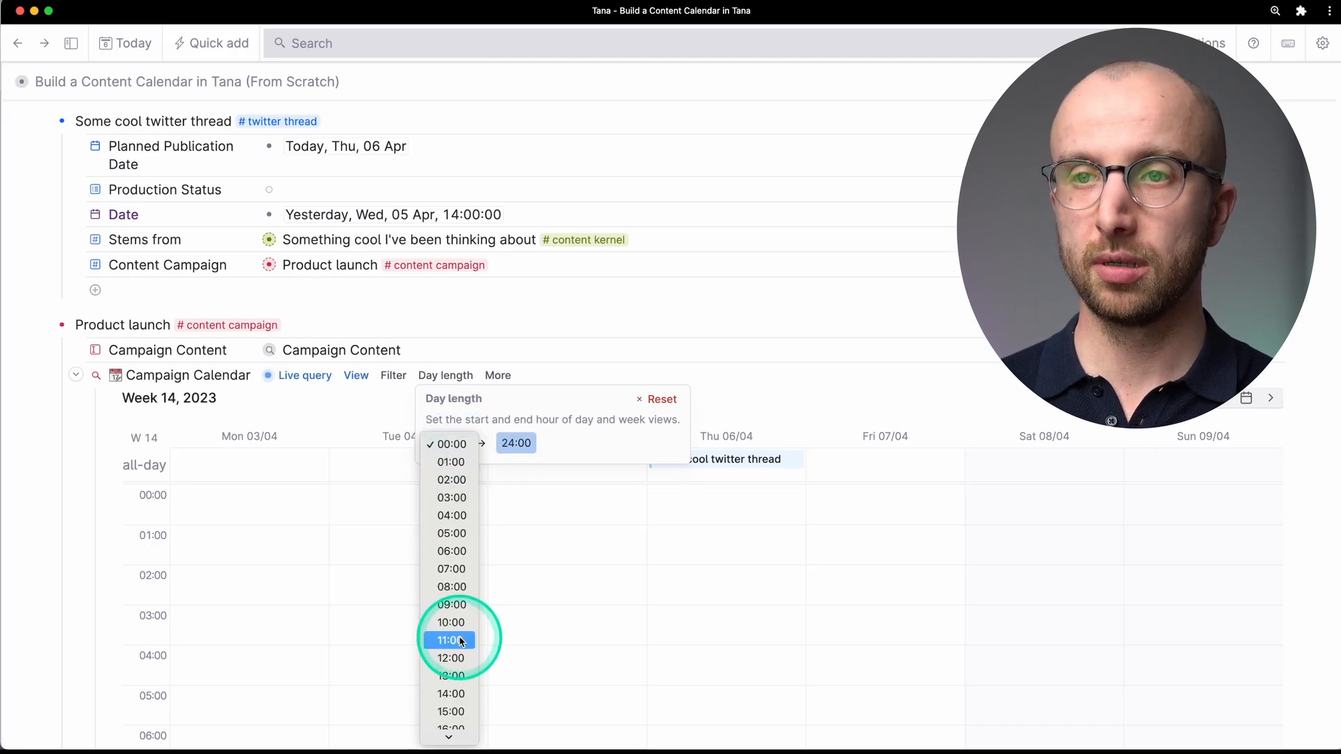
left_click(460, 553)
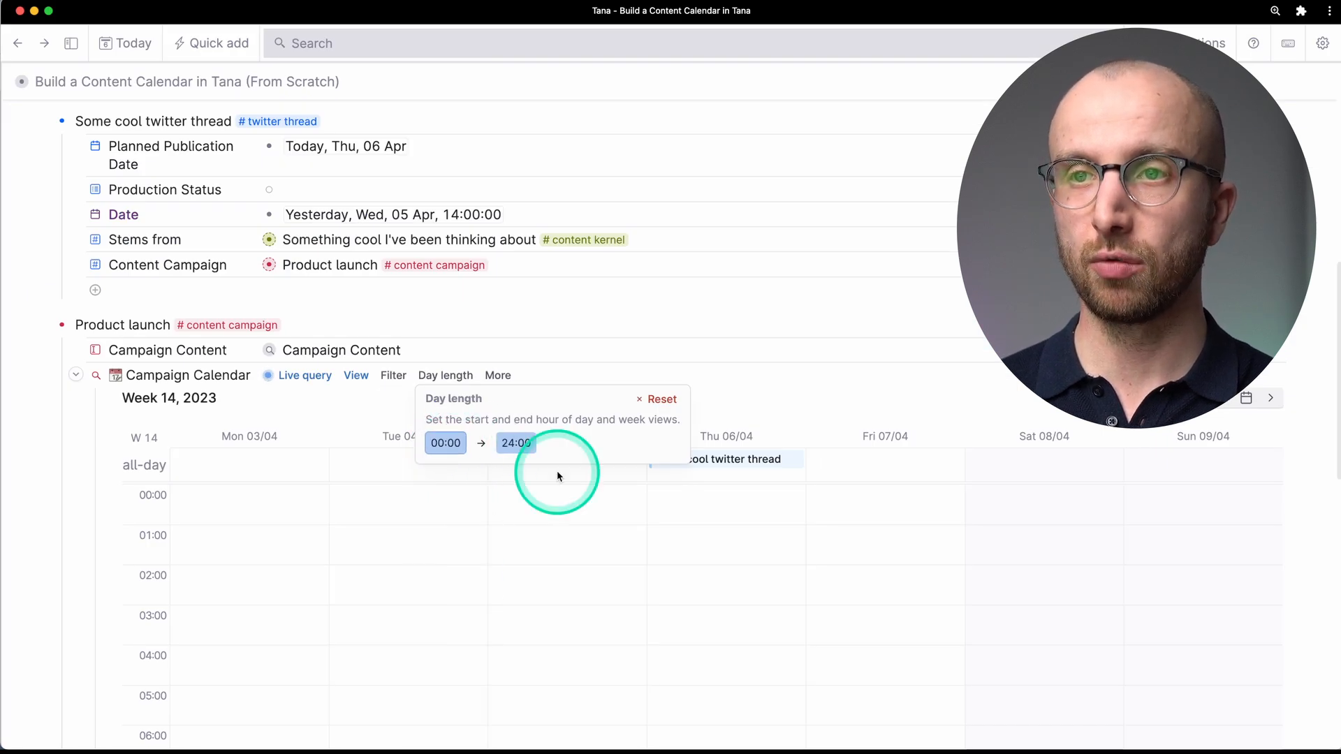
left_click(516, 442)
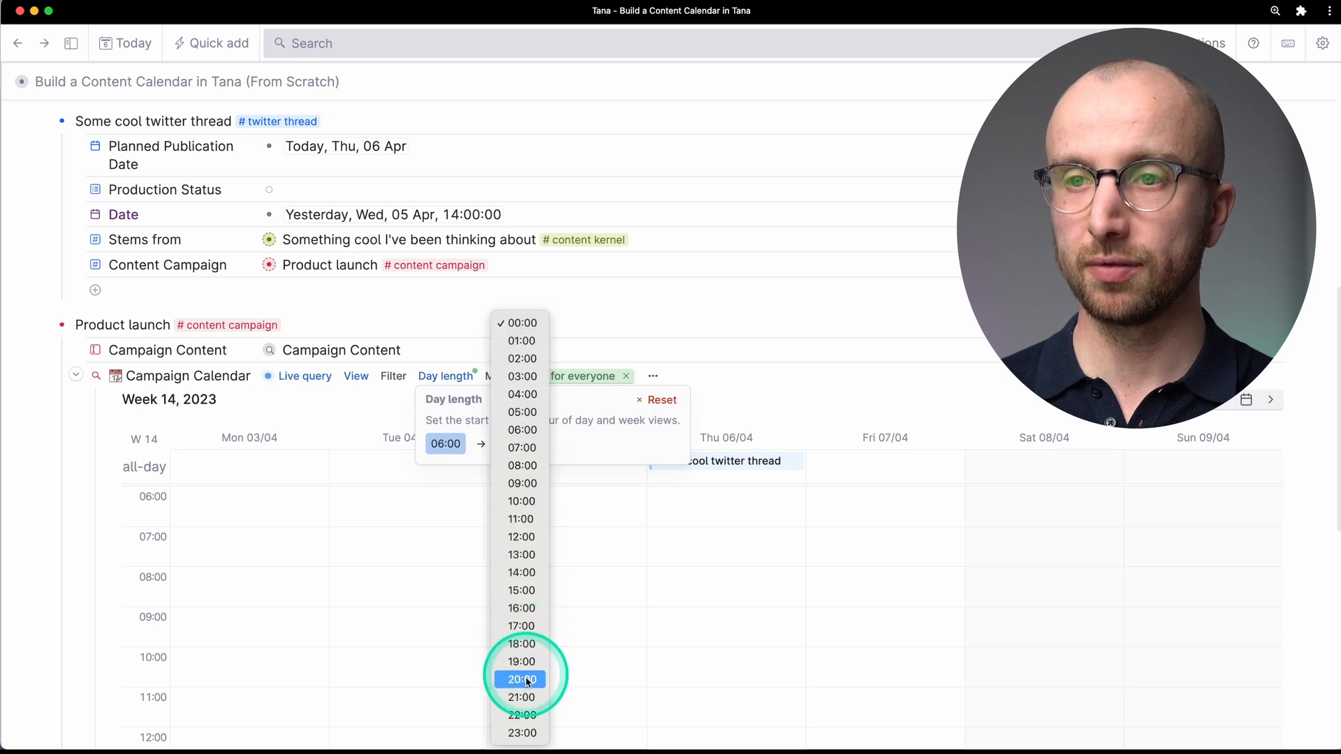
left_click(522, 716)
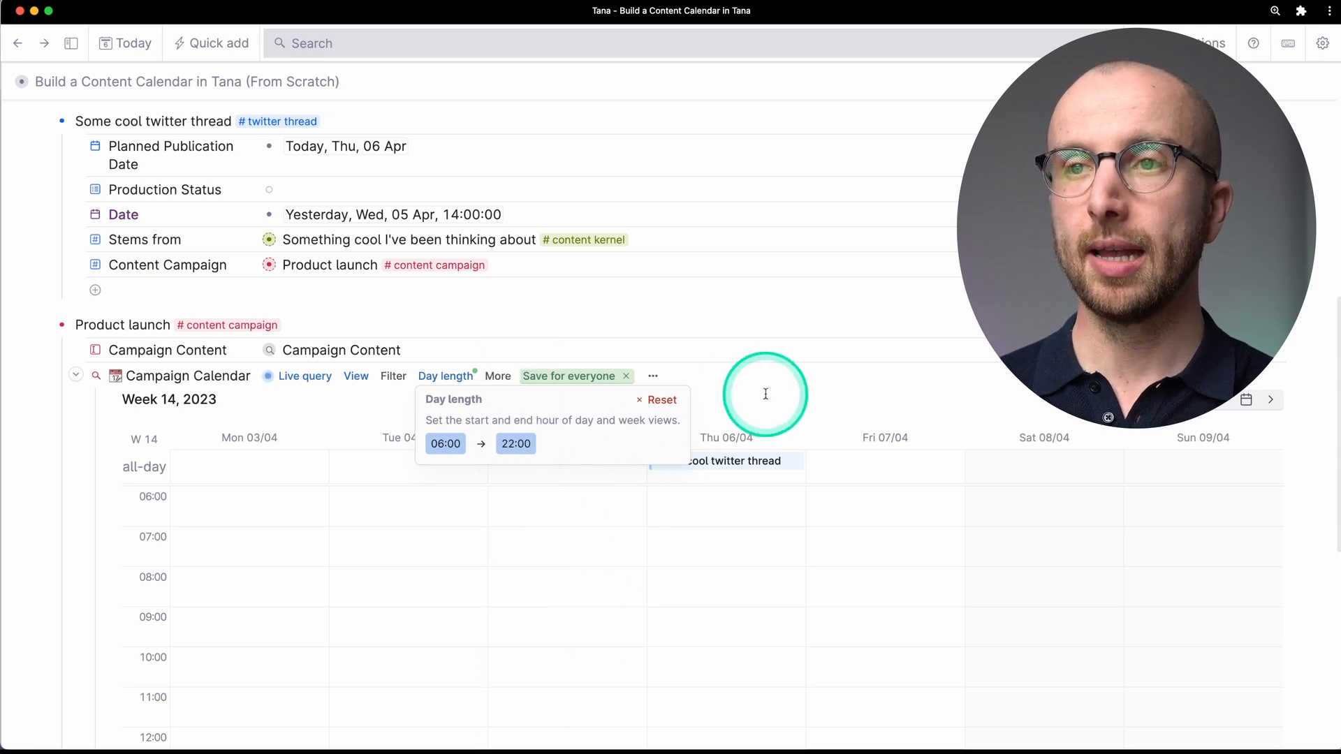
left_click(585, 373)
- Examine the hour range and the scheduled entries in the Week 14 grid of Campaign Calendar
scroll(613, 607, "down", 3)
scroll(613, 607, "down", 8)
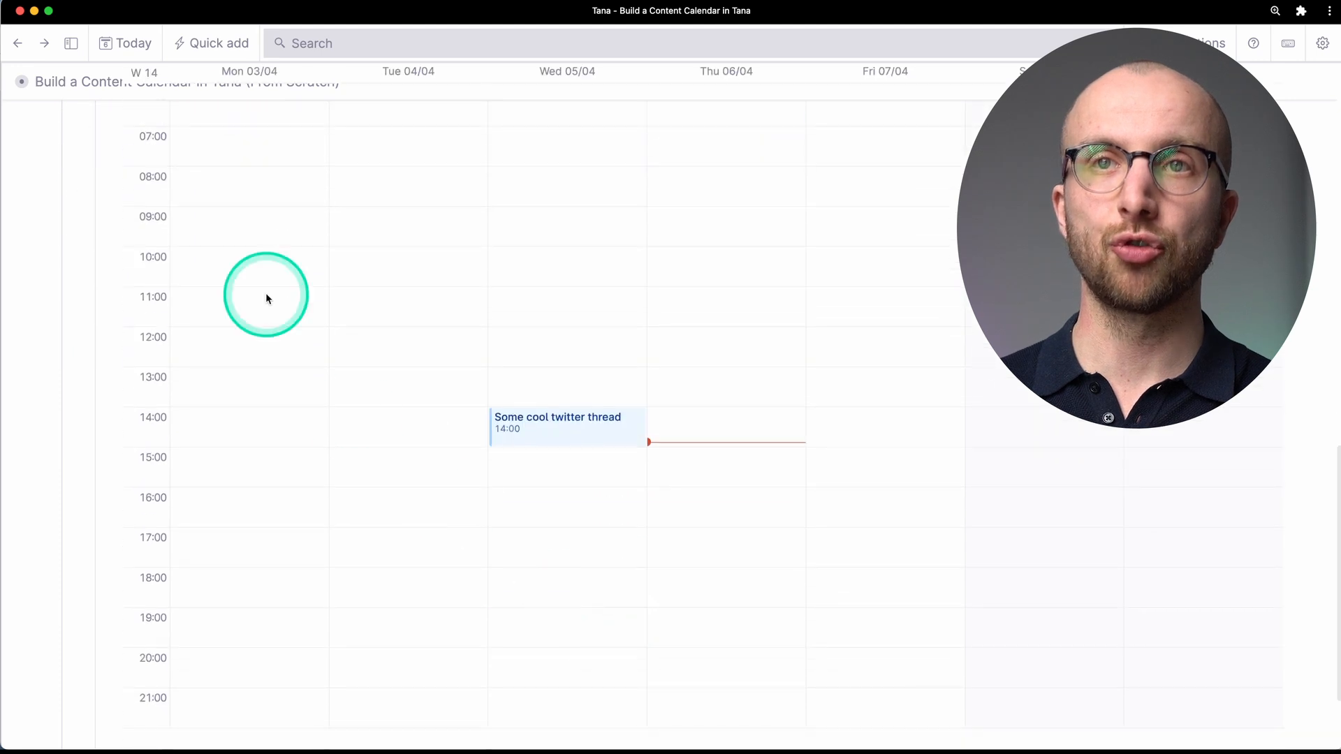
scroll(140, 293, "down", 3)
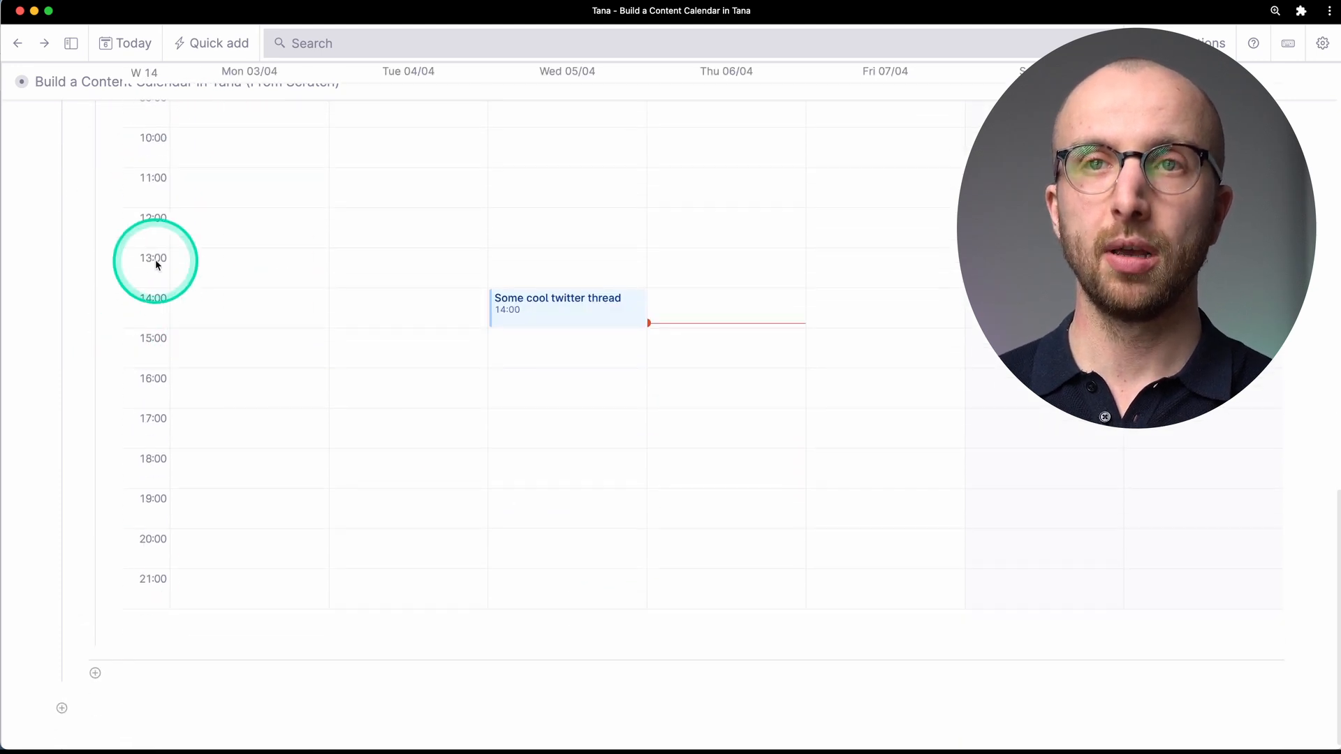
scroll(156, 259, "up", 5)
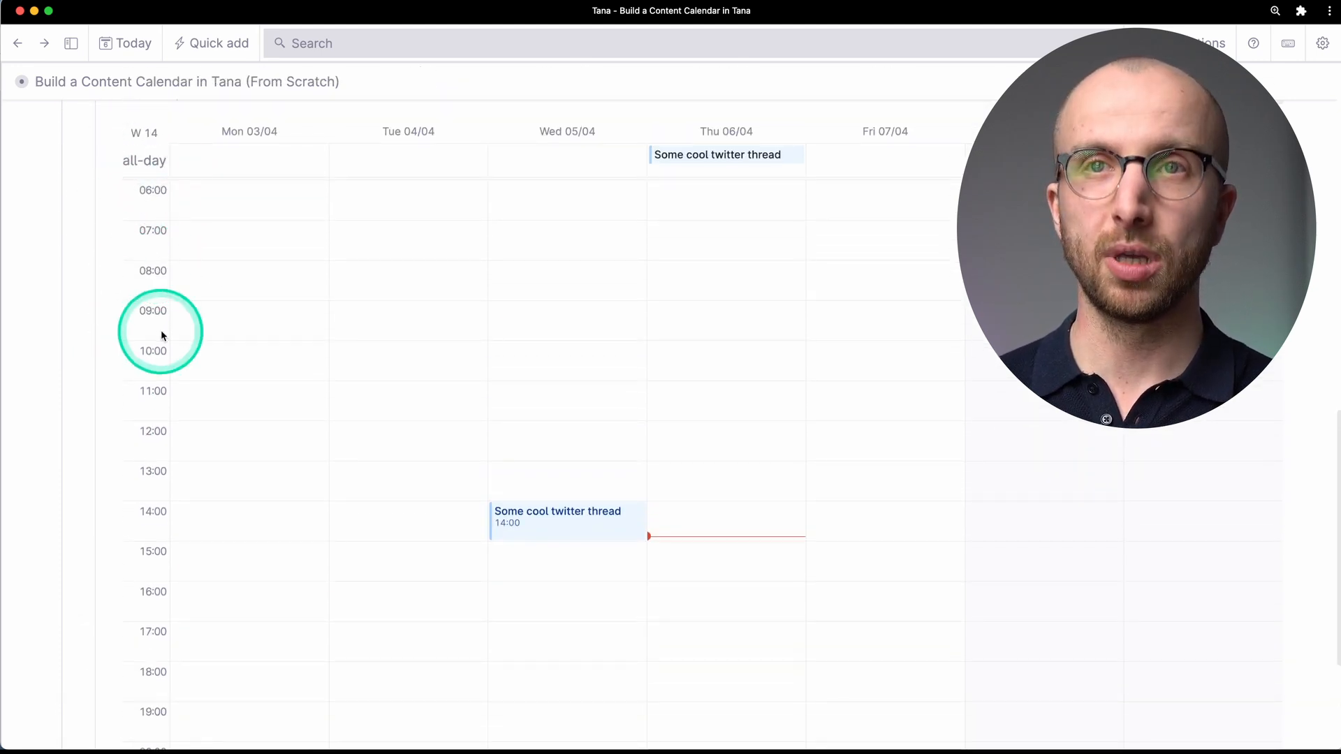
scroll(149, 299, "down", 5)
scroll(148, 304, "up", 2)
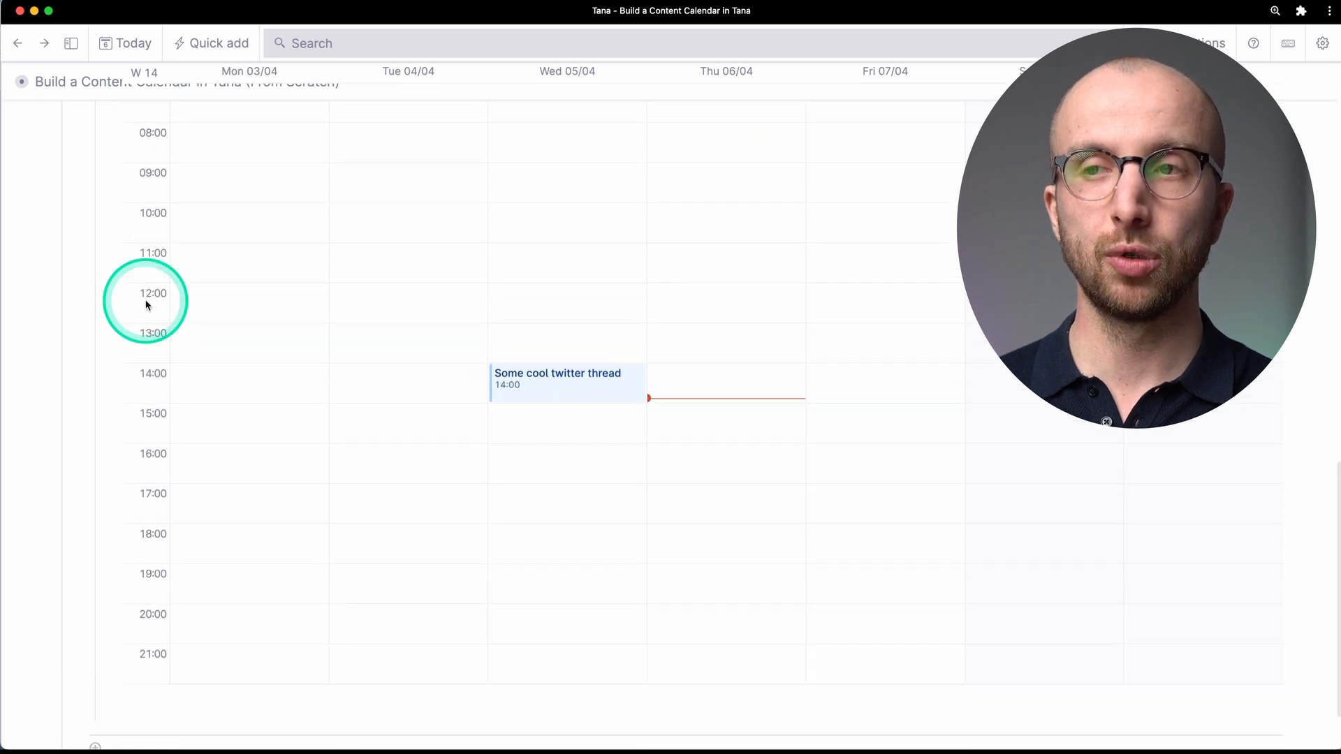
scroll(147, 305, "up", 6)
scroll(260, 374, "up", 6)
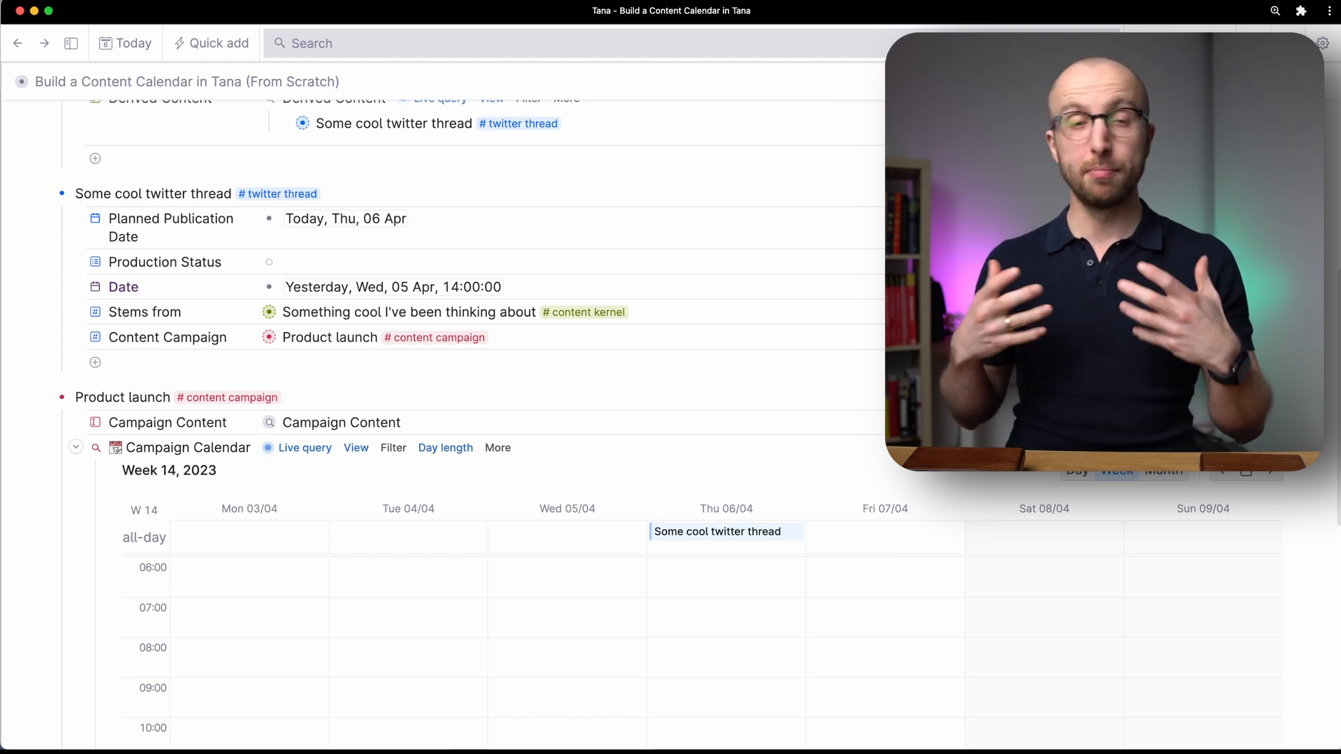
- Create an all-day entry named "New Super long content" spanning Tue, 04 Apr to Fri, 07 Apr in Campaign Calendar and close its card
scroll(610, 713, "down", 2)
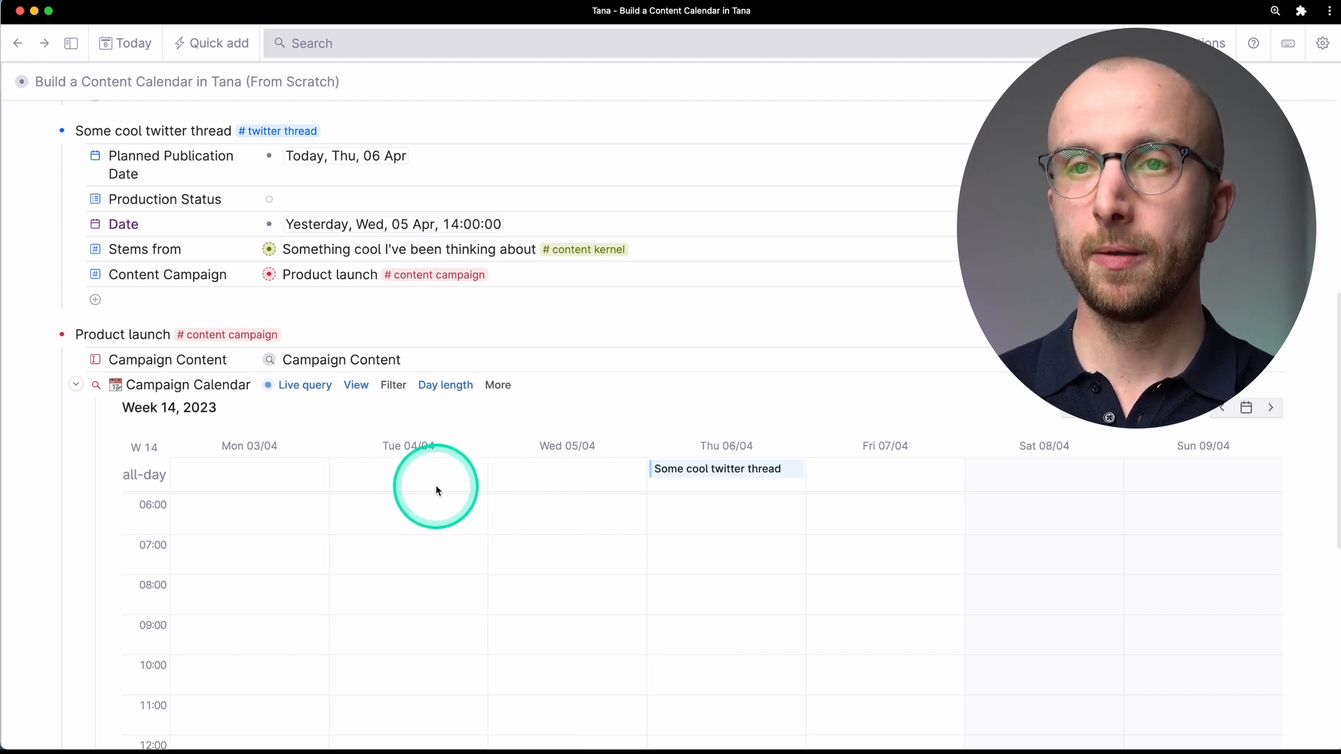
left_click_drag(437, 491, 722, 490)
left_click_drag(867, 489, 866, 489)
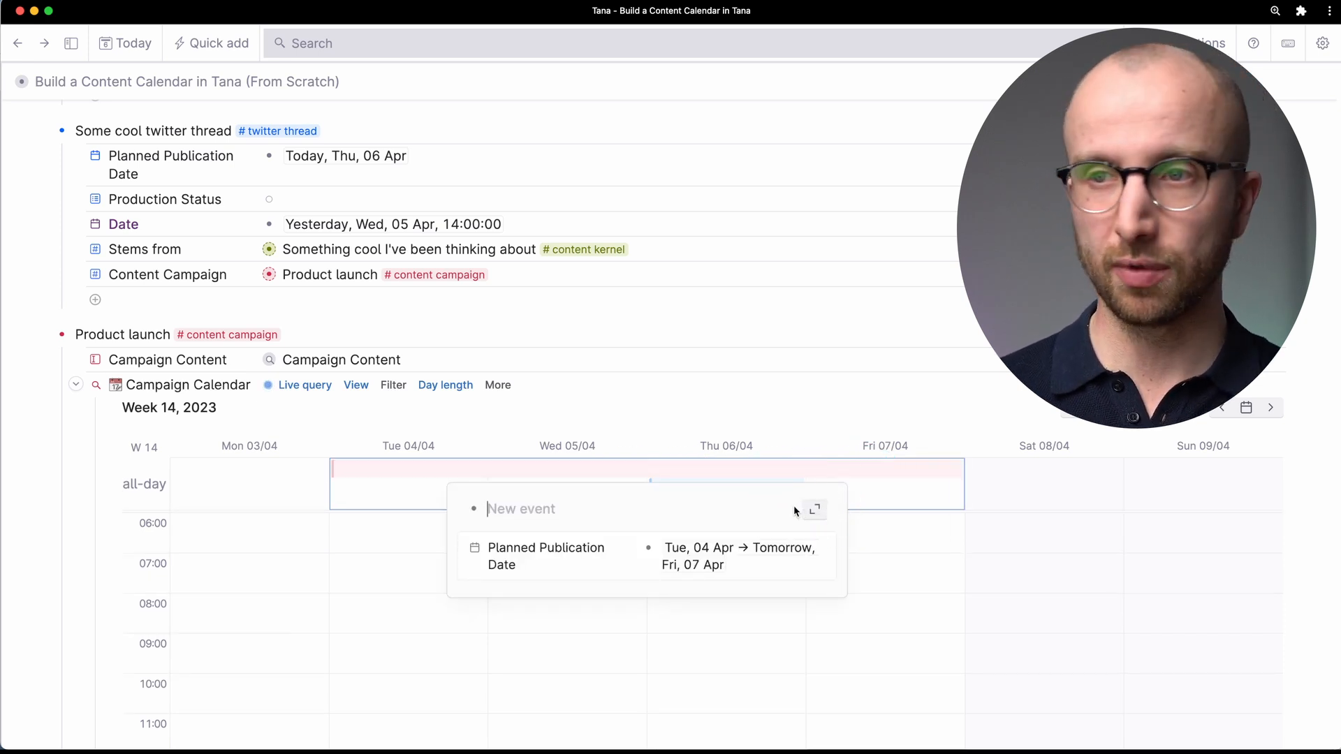
left_click(552, 515)
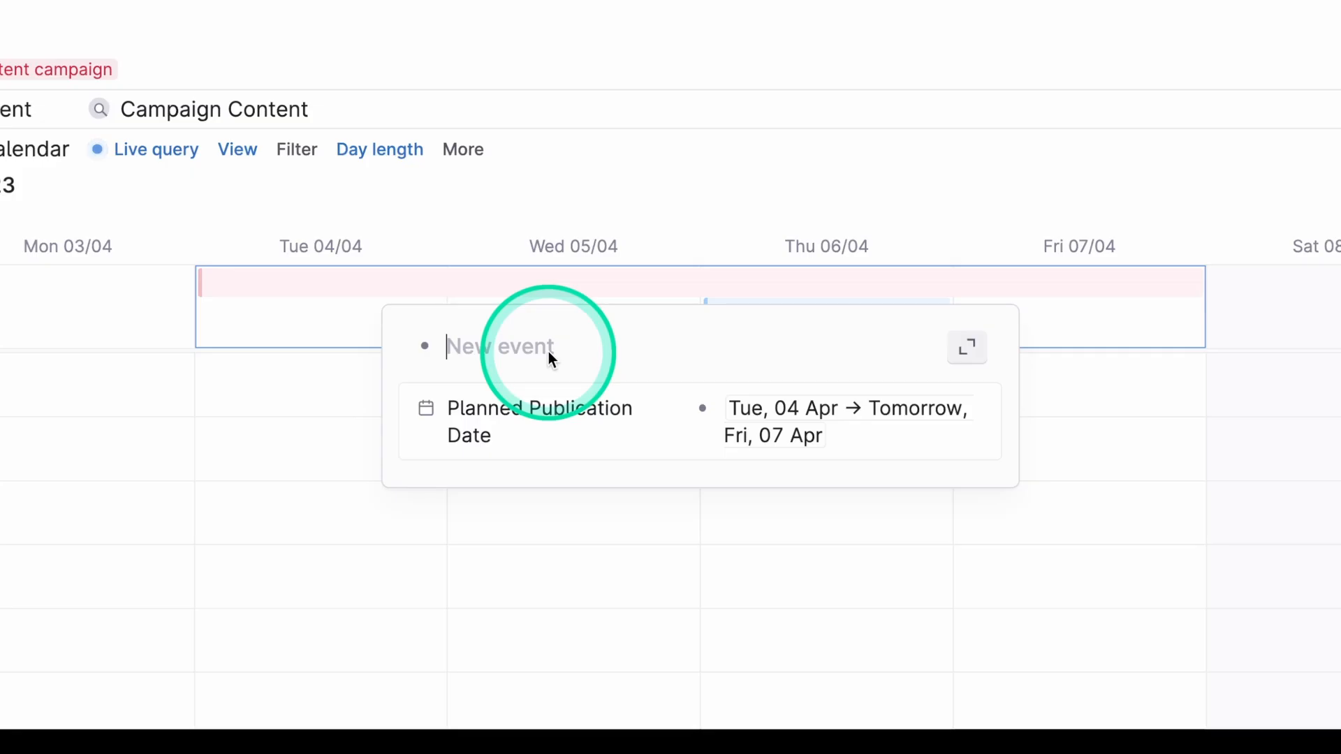
type("New Super long conte")
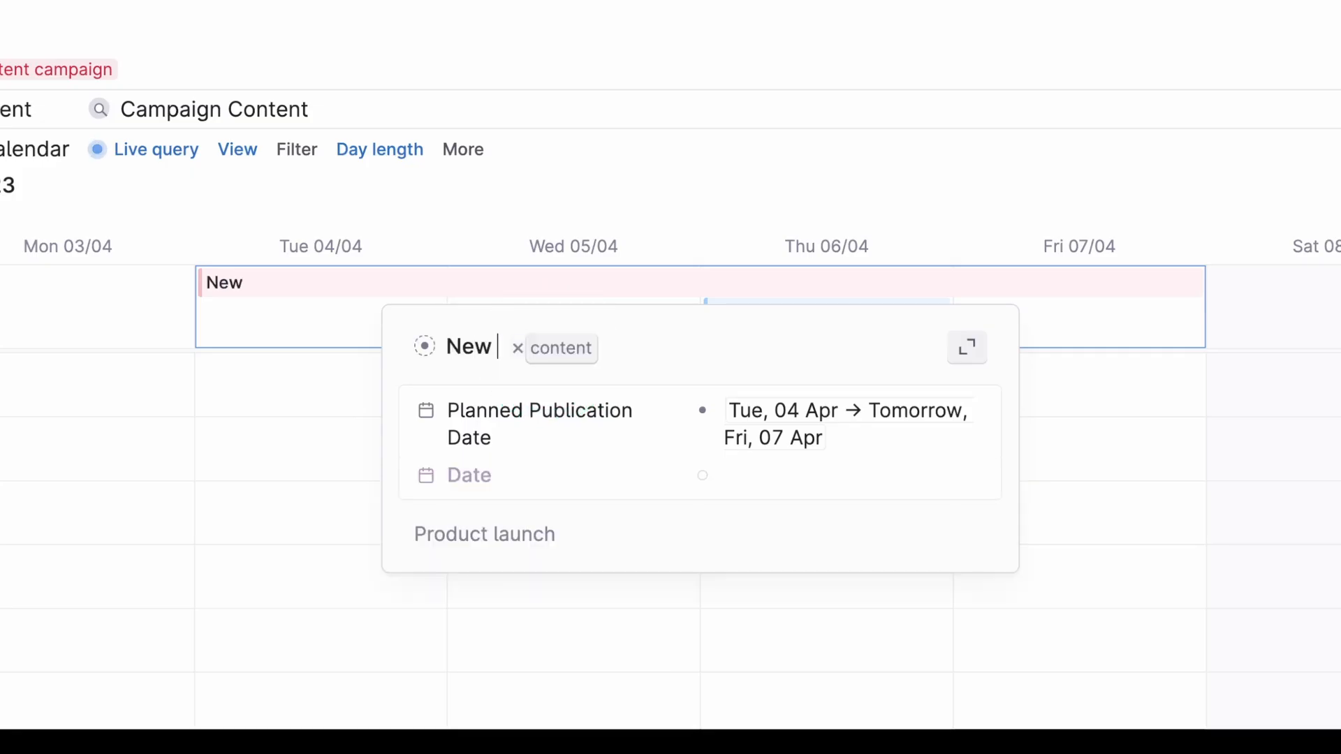
type("nt")
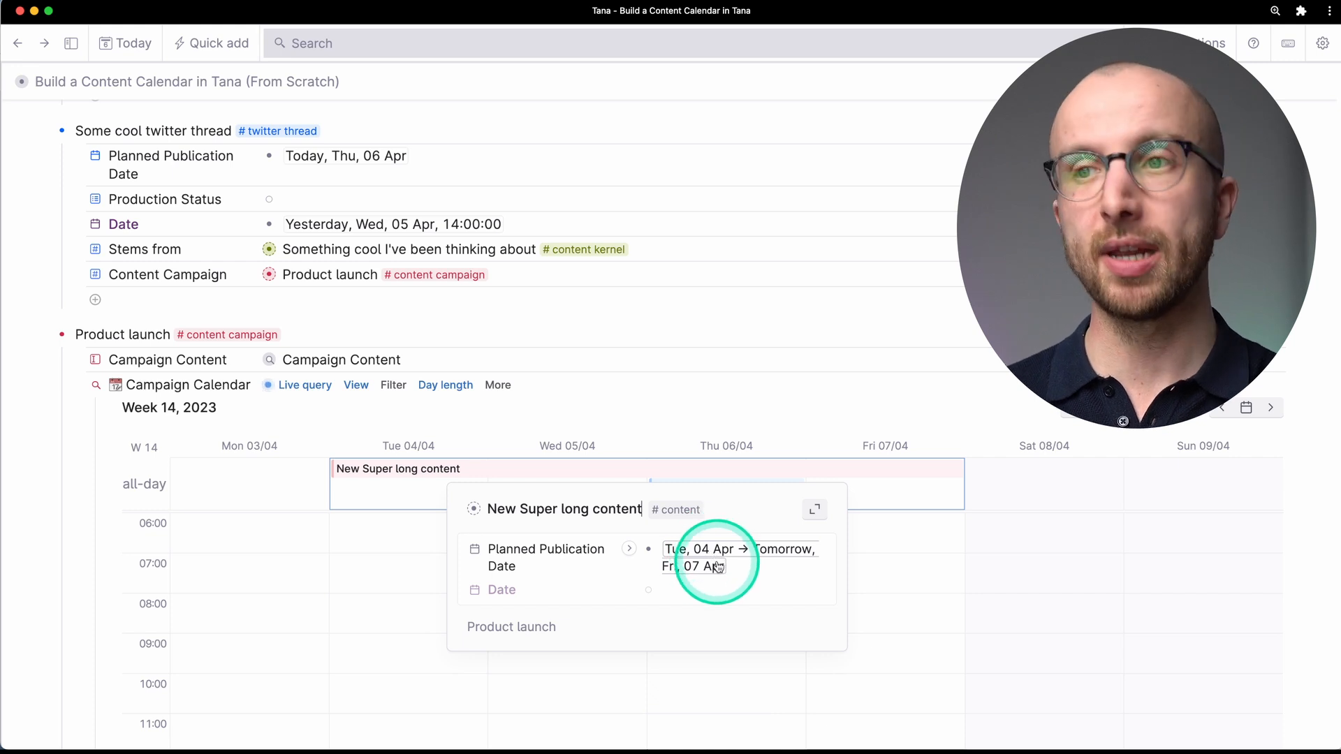
left_click(698, 422)
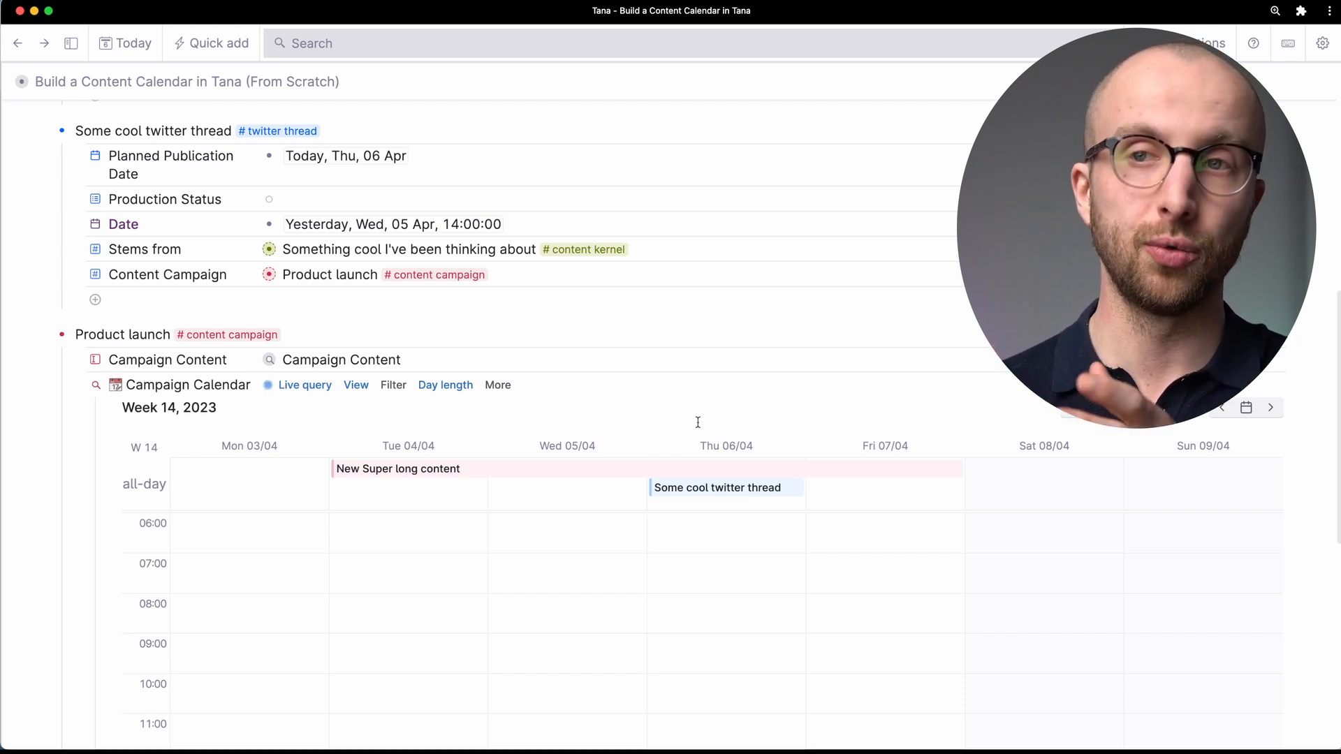
- Set the Production Status of "Some cool twitter thread" to Researching
left_click(325, 190)
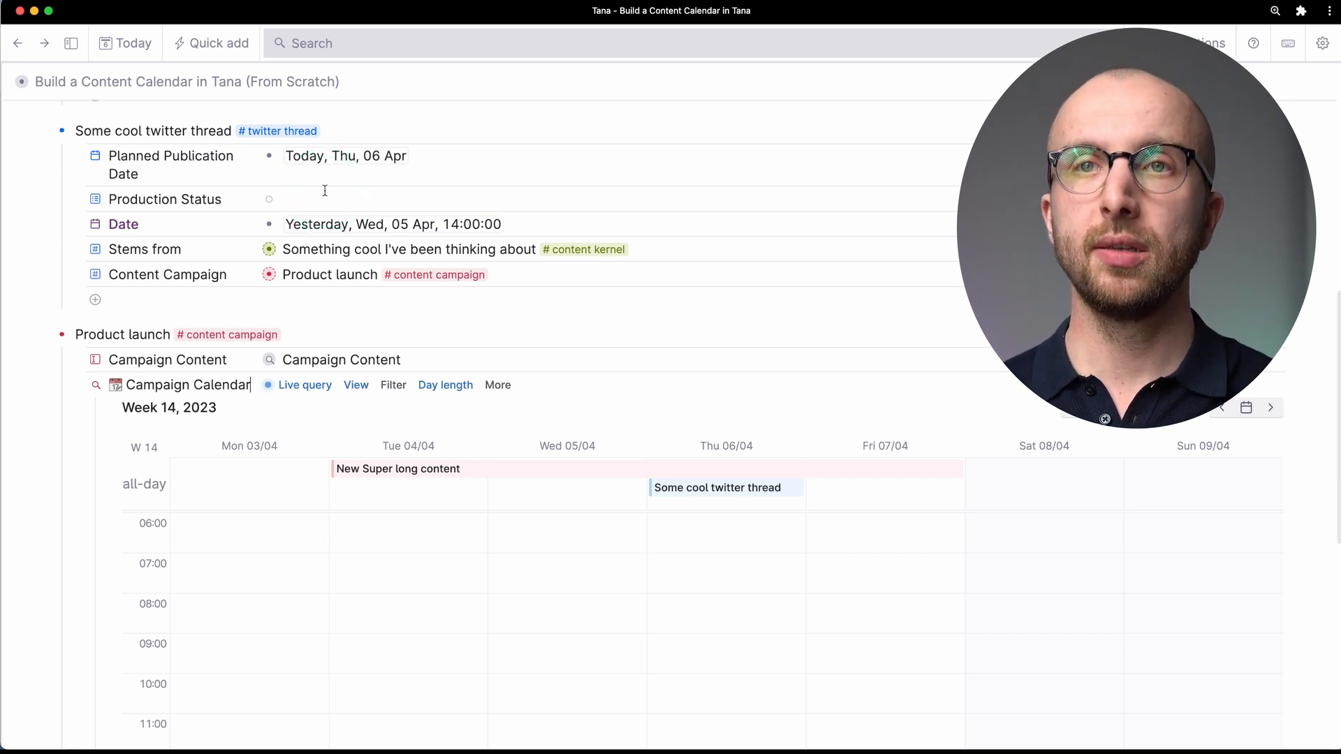
left_click(328, 194)
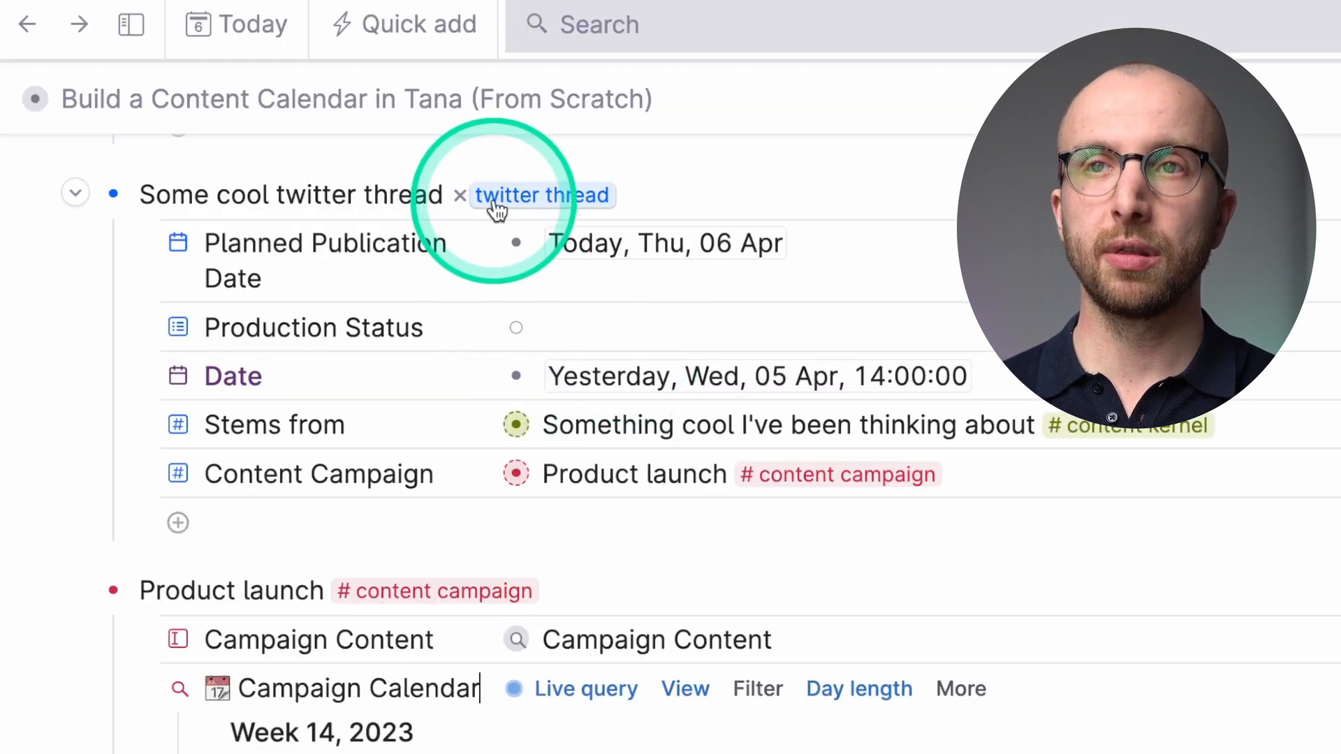
left_click(569, 329)
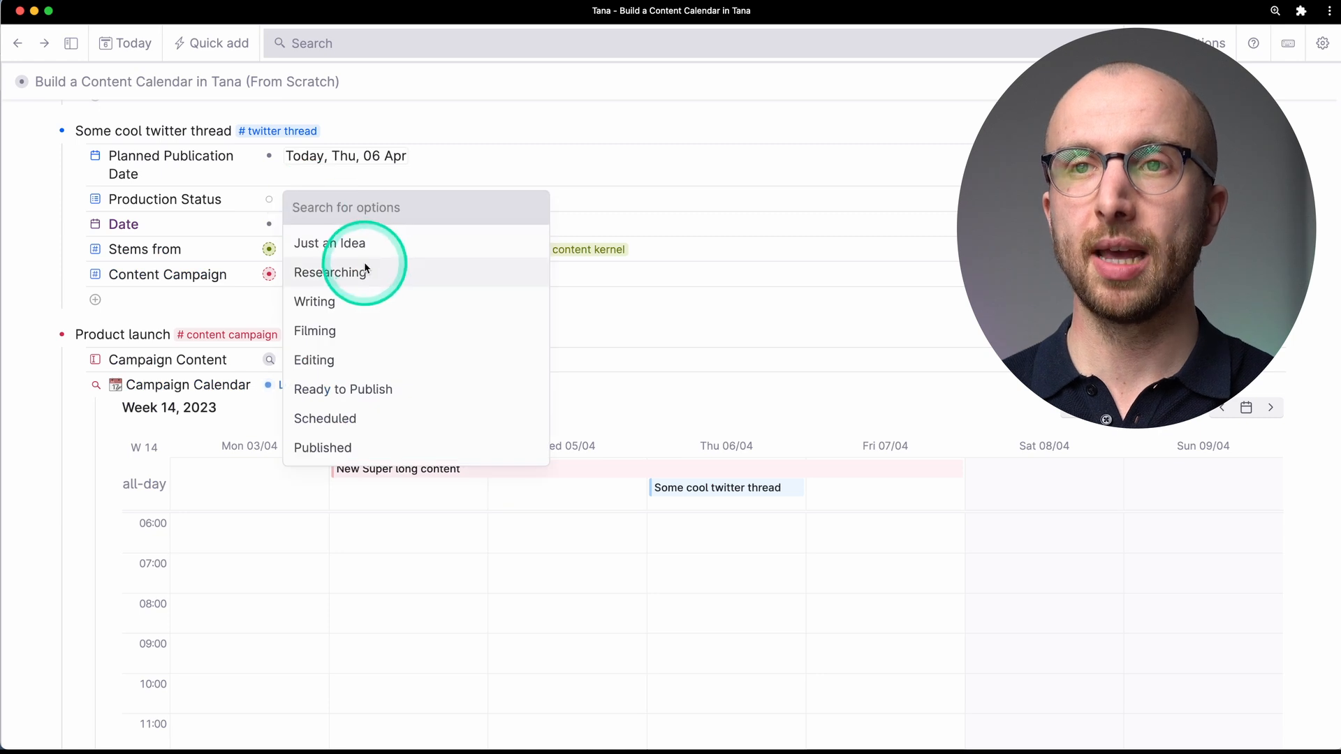
left_click(350, 279)
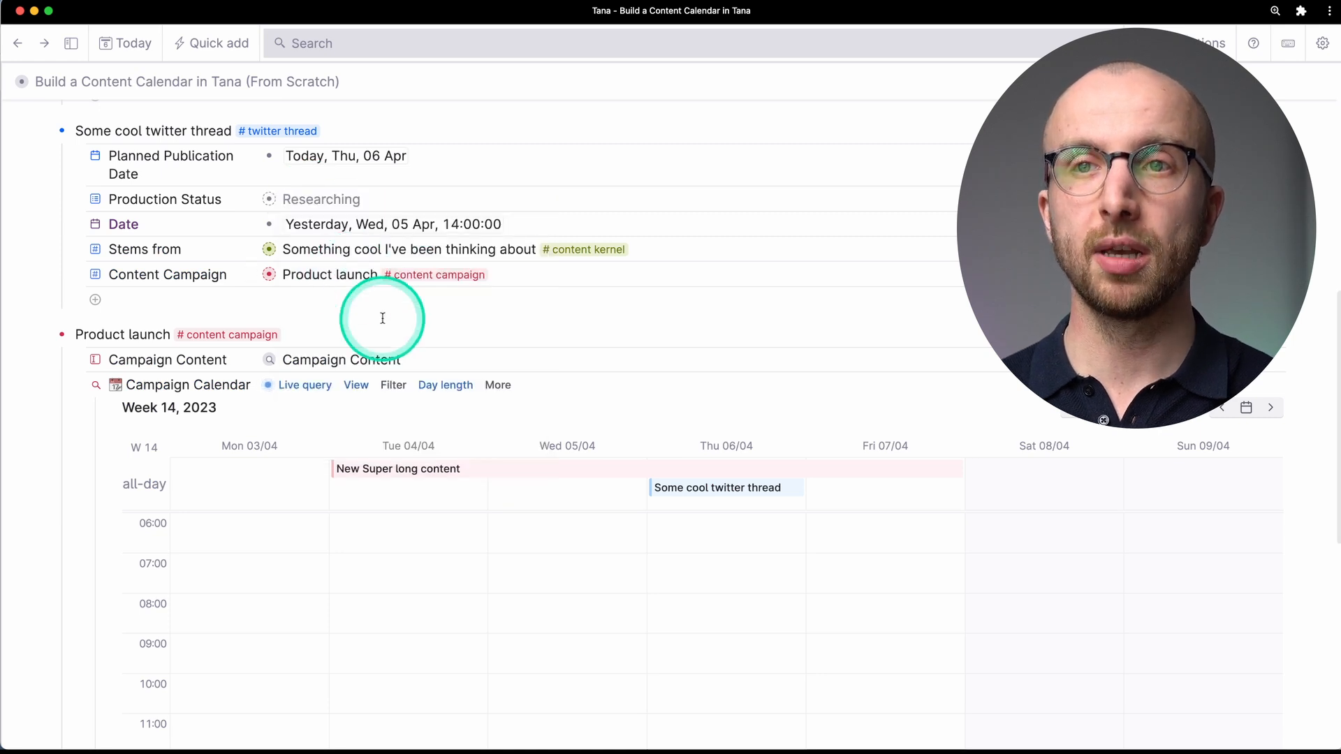
- Add a Production Status condition of Researching to the Campaign Calendar's search expression, apply it and check the filtered week
left_click(305, 385)
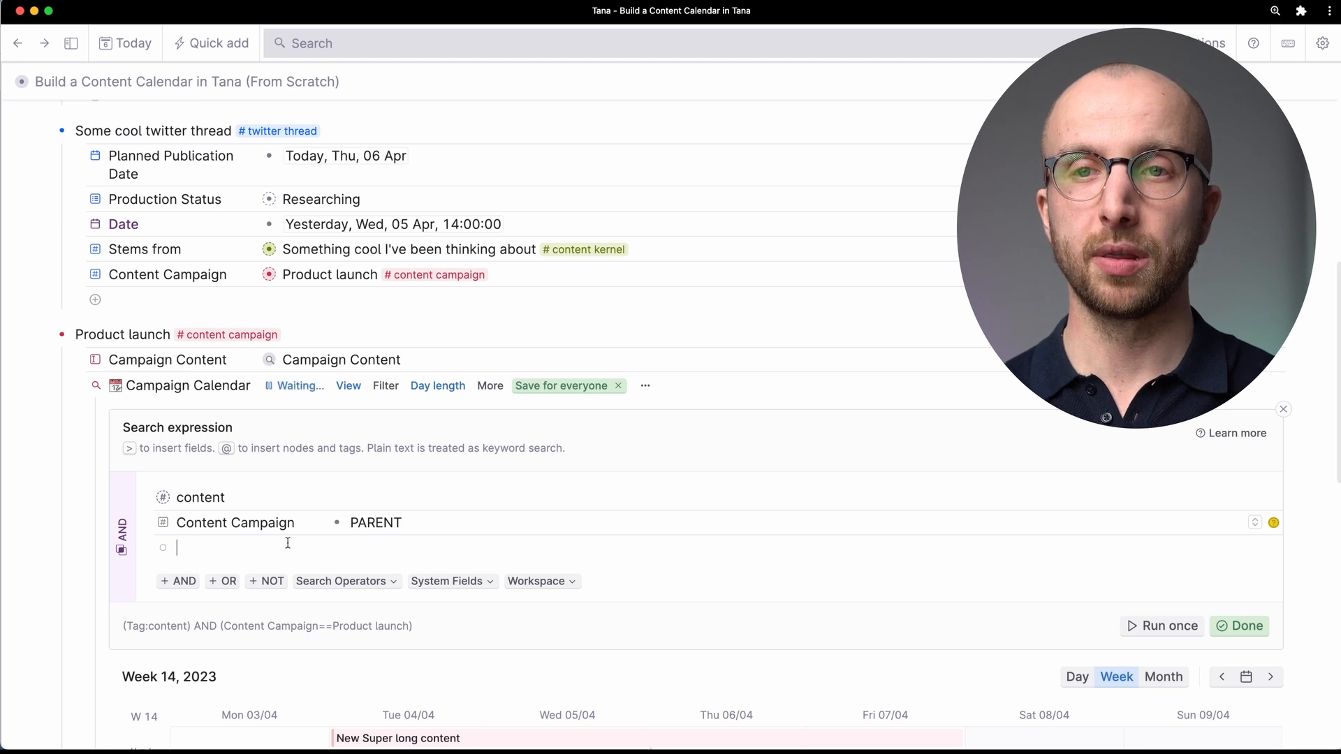
type("prod")
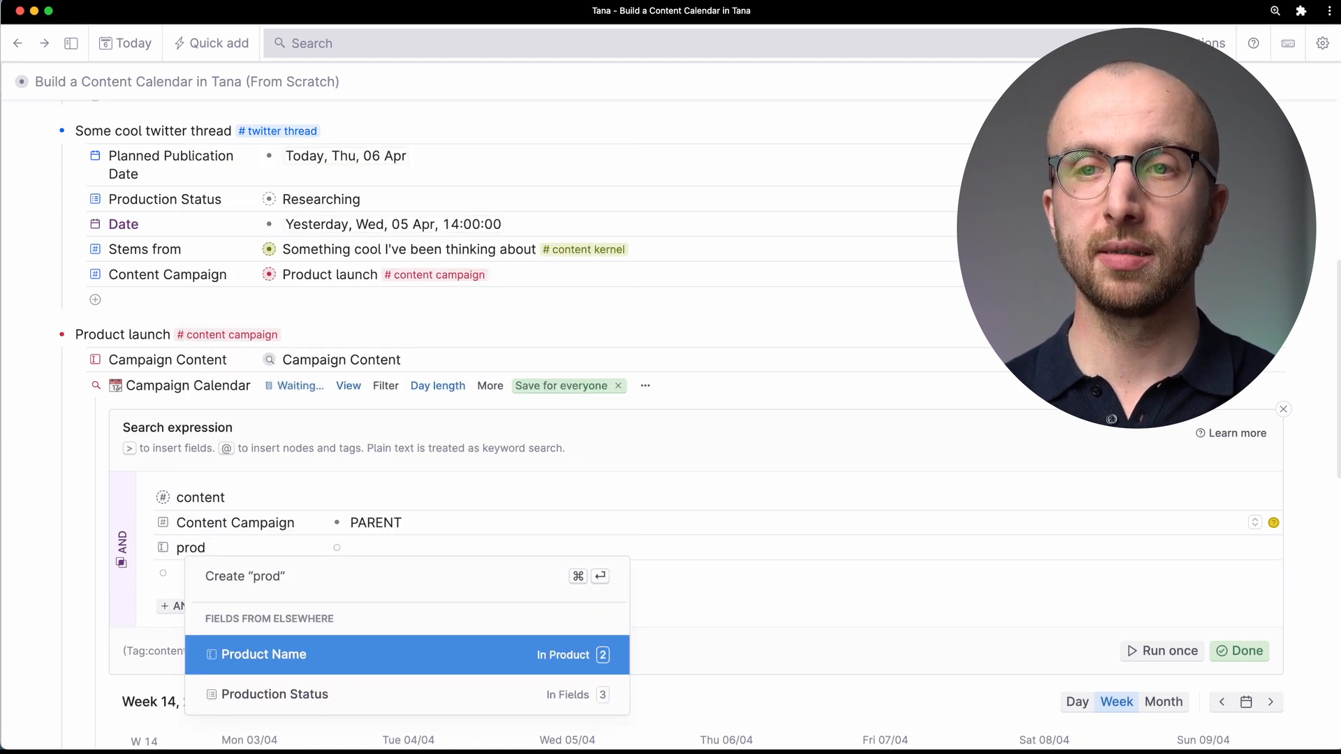
key("Down")
key("Return")
type("Res")
left_click(647, 589)
scroll(651, 587, "down", 2)
left_click(1243, 565)
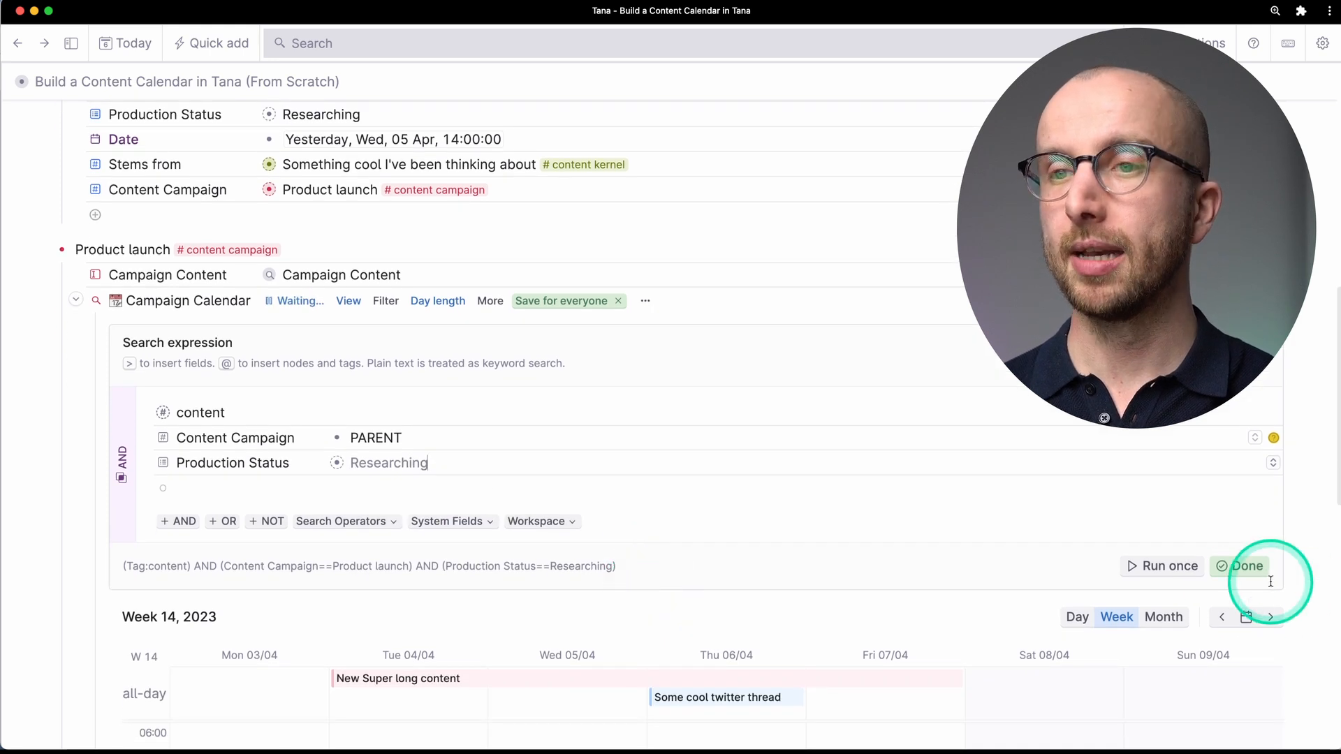
scroll(721, 585, "down", 4)
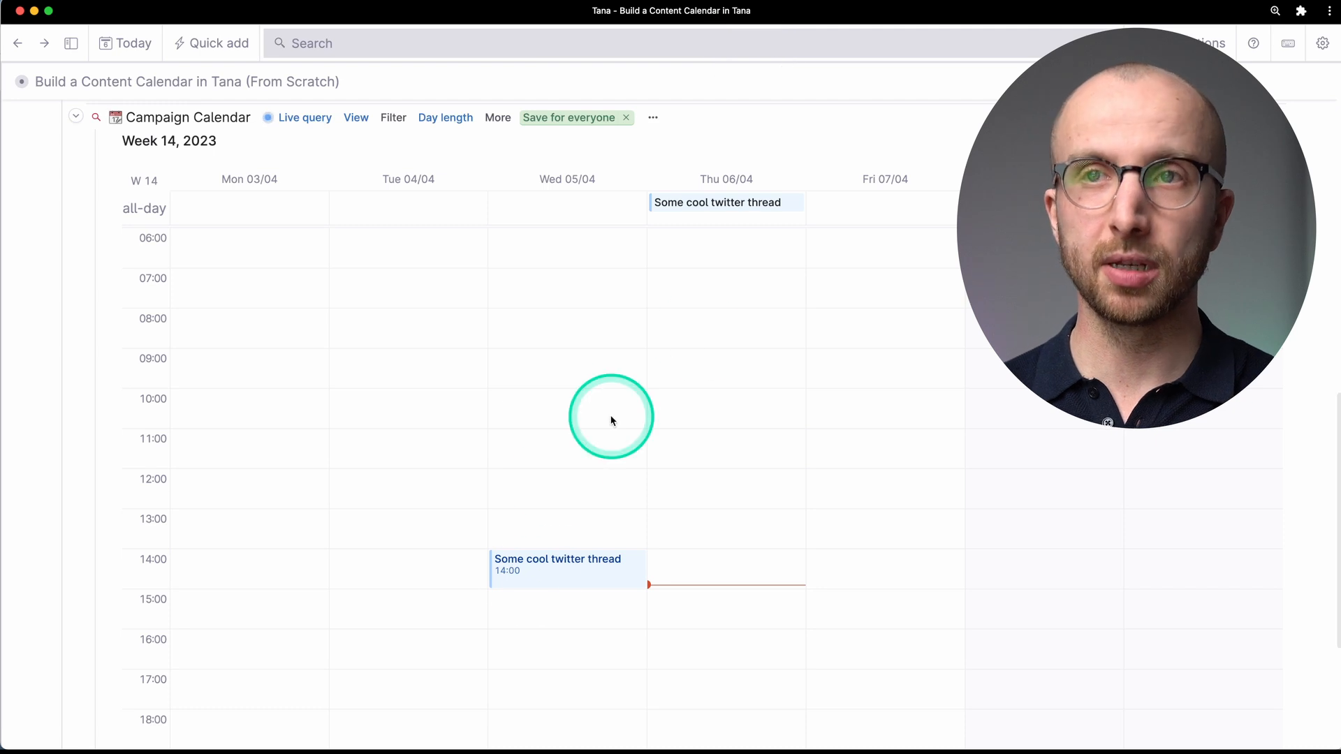
scroll(611, 419, "down", 3)
scroll(507, 440, "up", 3)
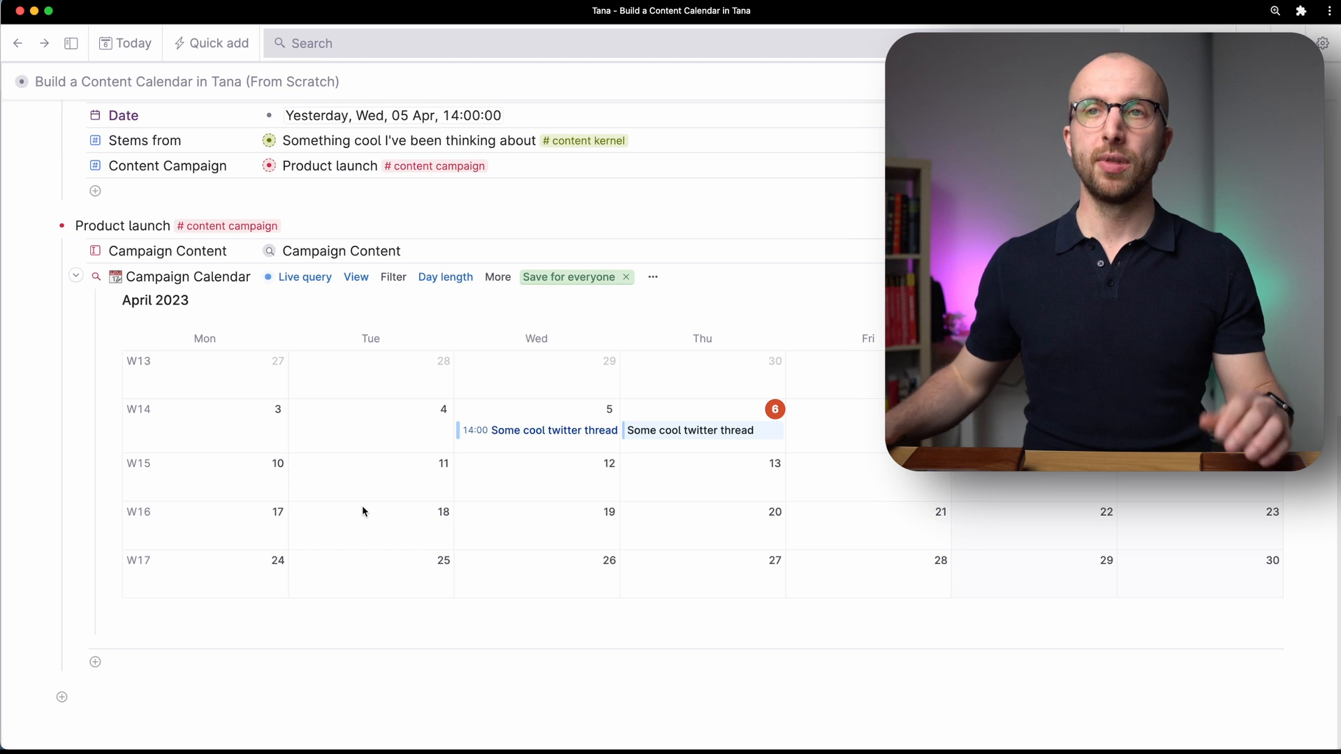
- Reopen the Campaign Calendar's search expression and inspect its Production Status condition
left_click(300, 277)
left_click(351, 336)
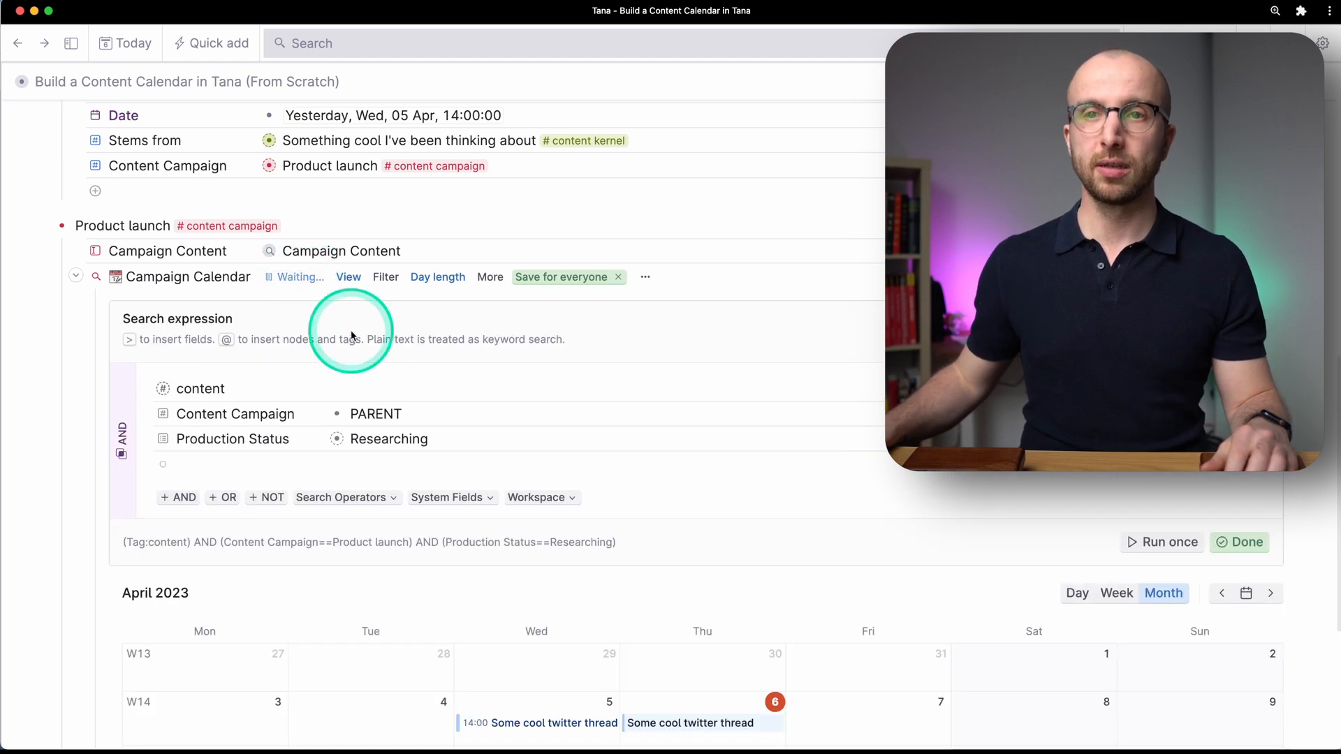
left_click(166, 441)
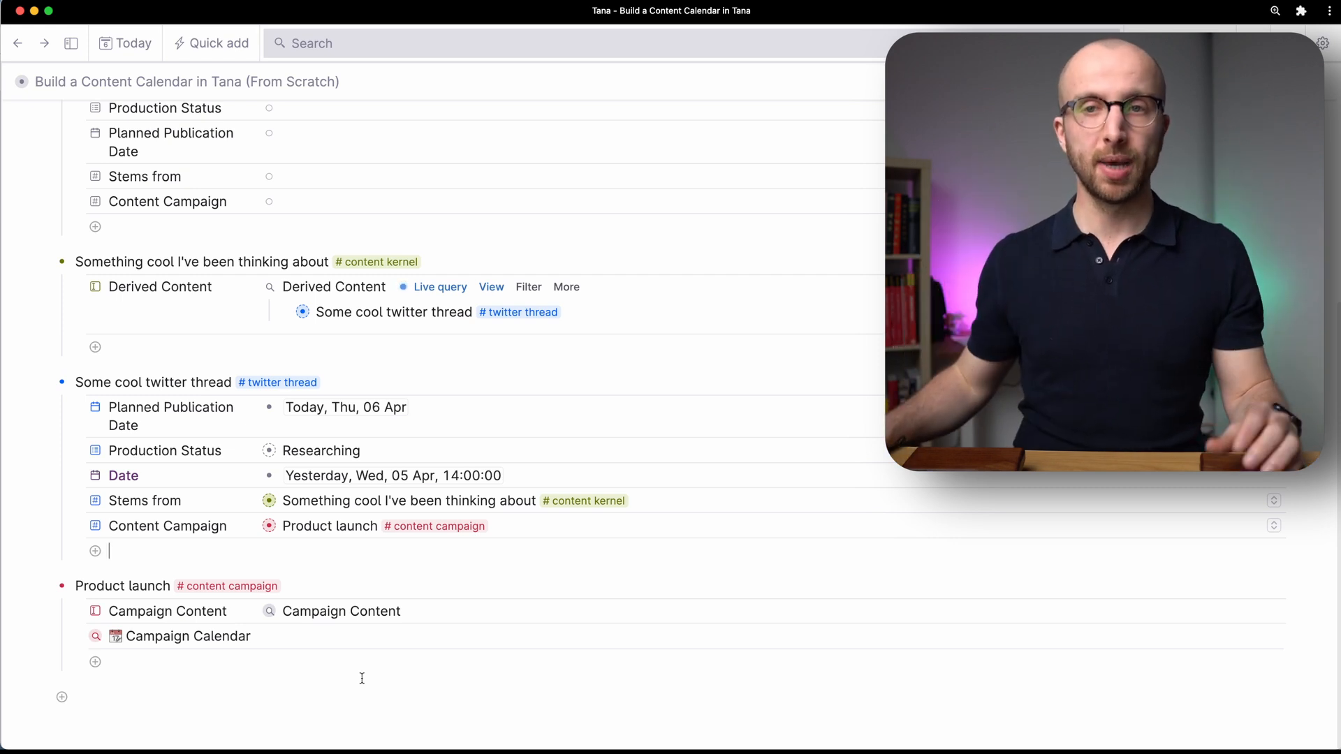
- Add the system Date field to the "Product launch" content campaign
left_click(215, 591)
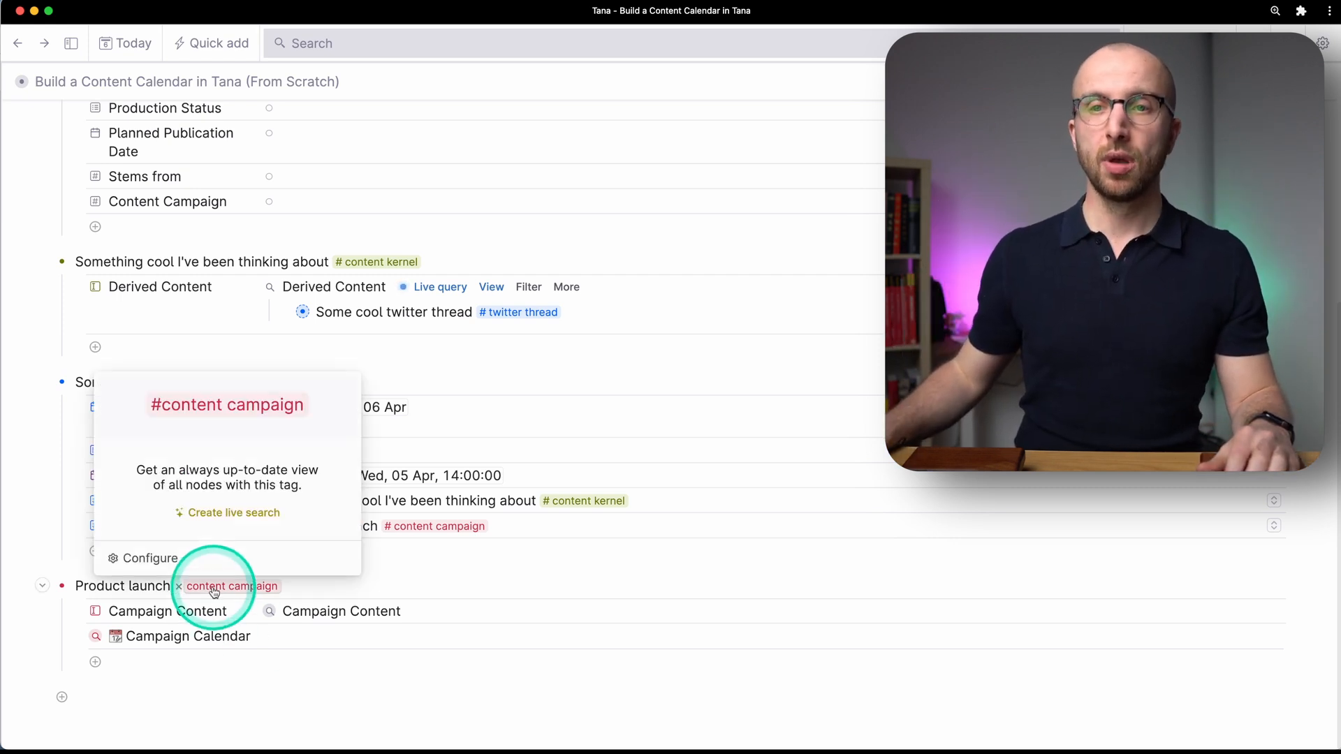
left_click(166, 660)
type(">Date")
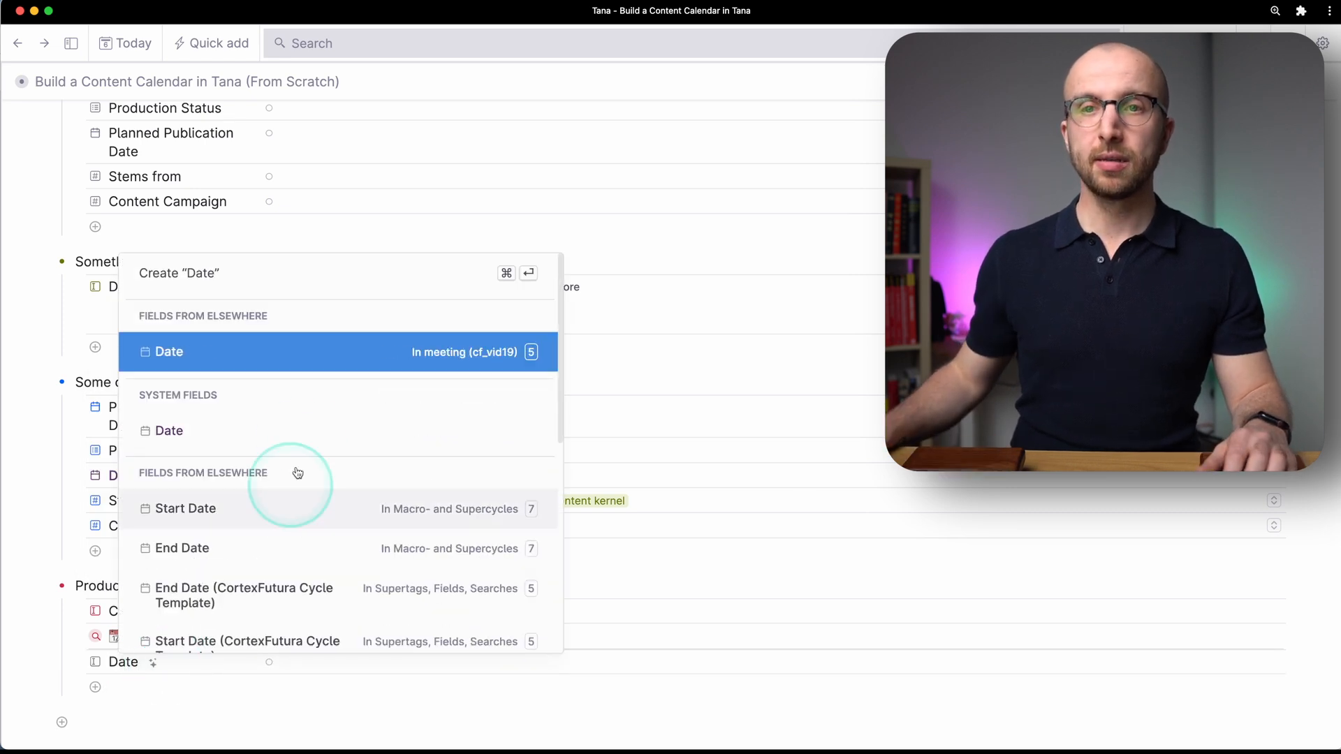
left_click(263, 426)
left_click(221, 716)
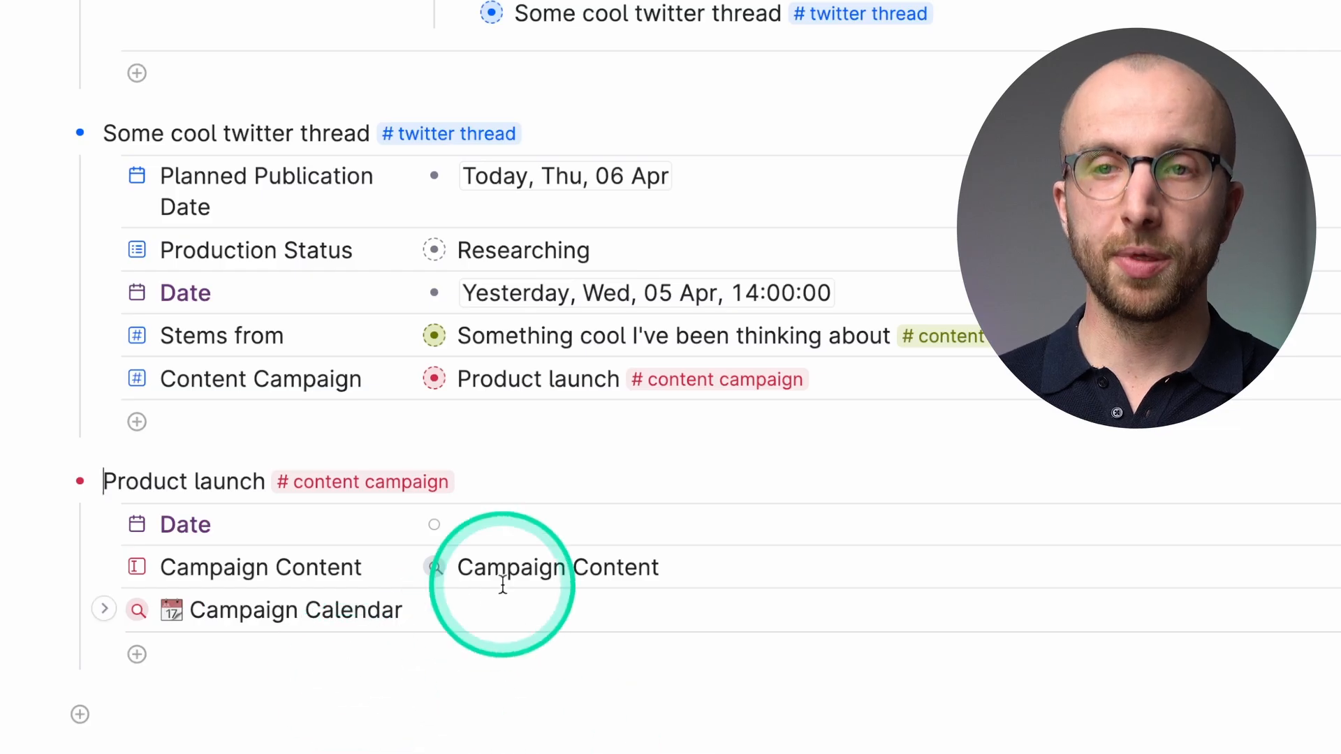
- Set the Date of "Product launch" to a range from Sat, 01 Apr to Sun, 30 Apr
left_click(569, 540)
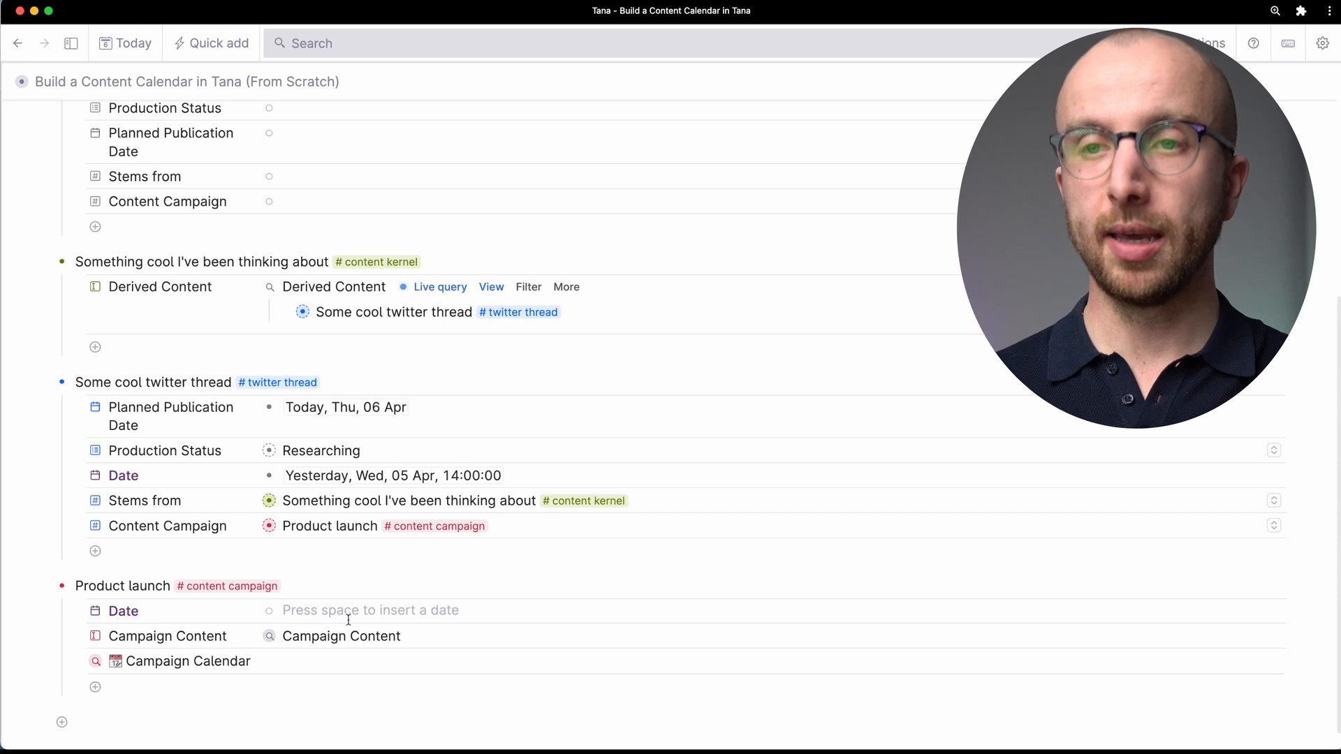
key("space")
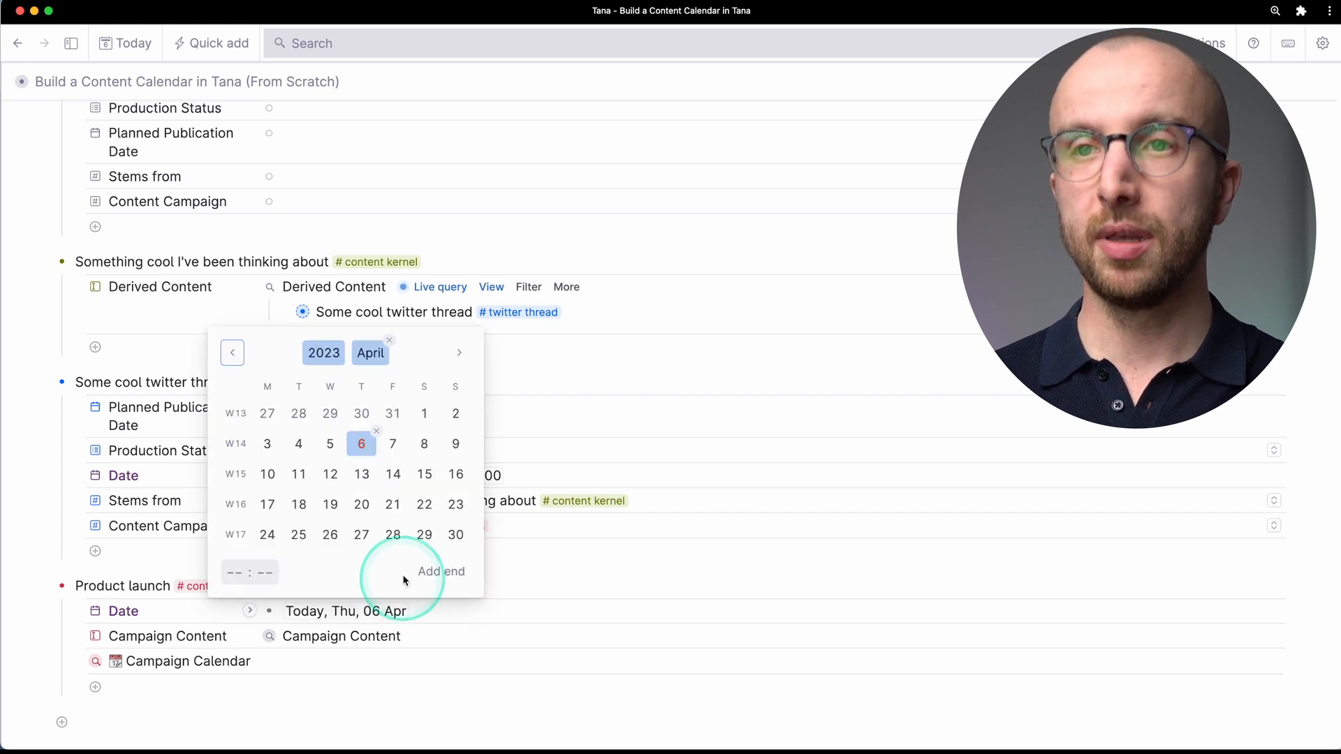
left_click(424, 413)
left_click(456, 534)
left_click(441, 570)
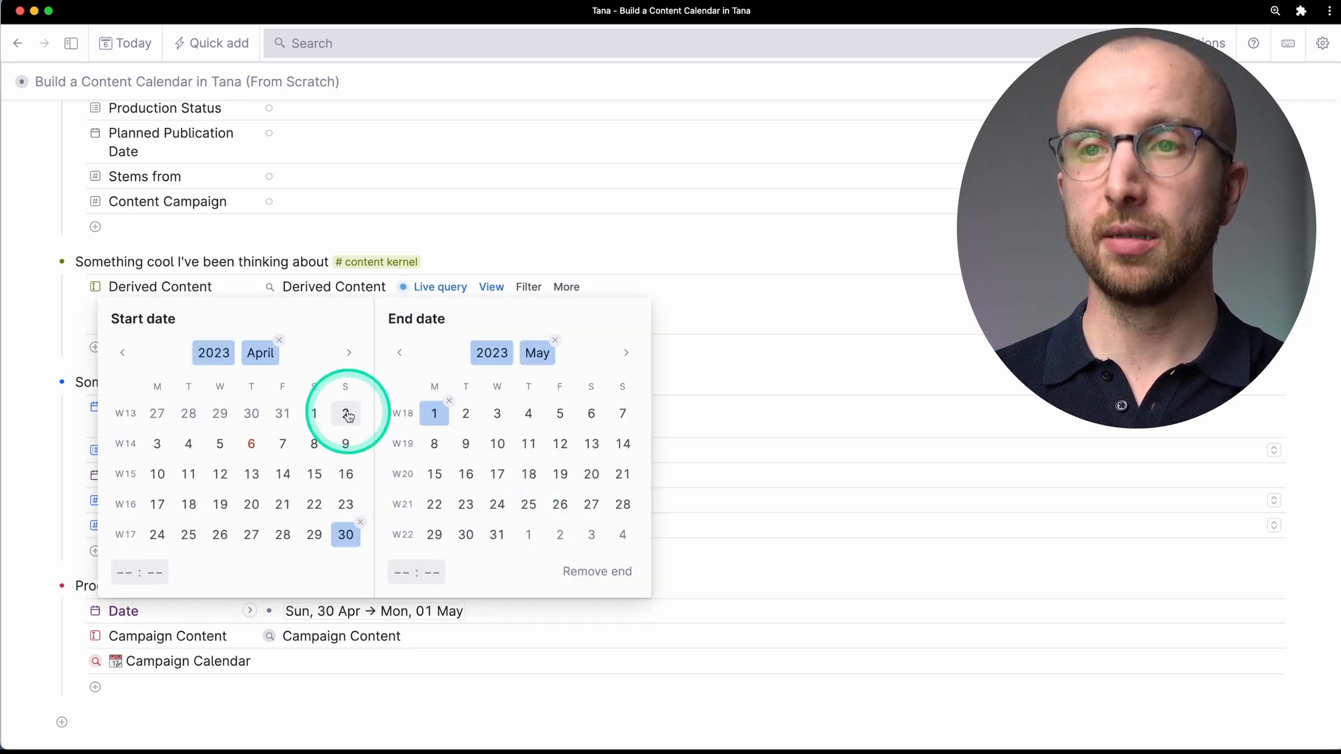
left_click(314, 413)
left_click(622, 534)
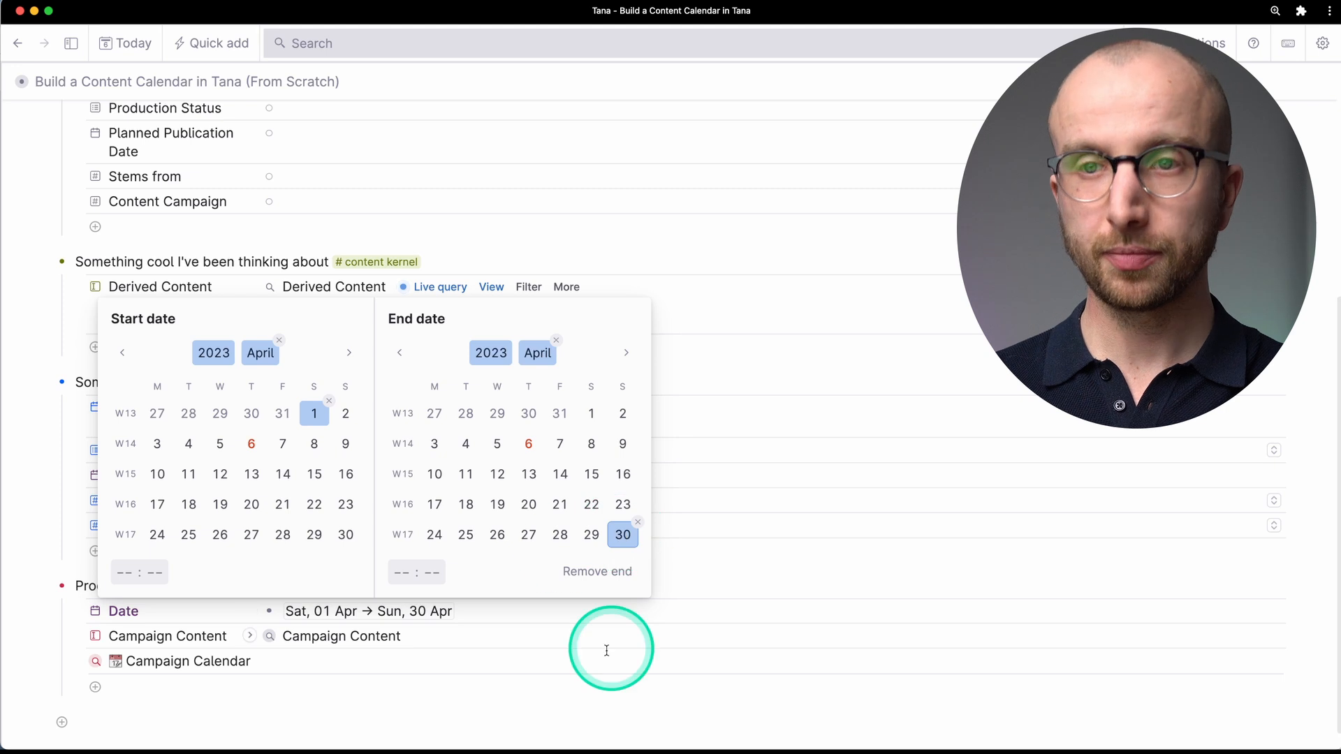
left_click(494, 706)
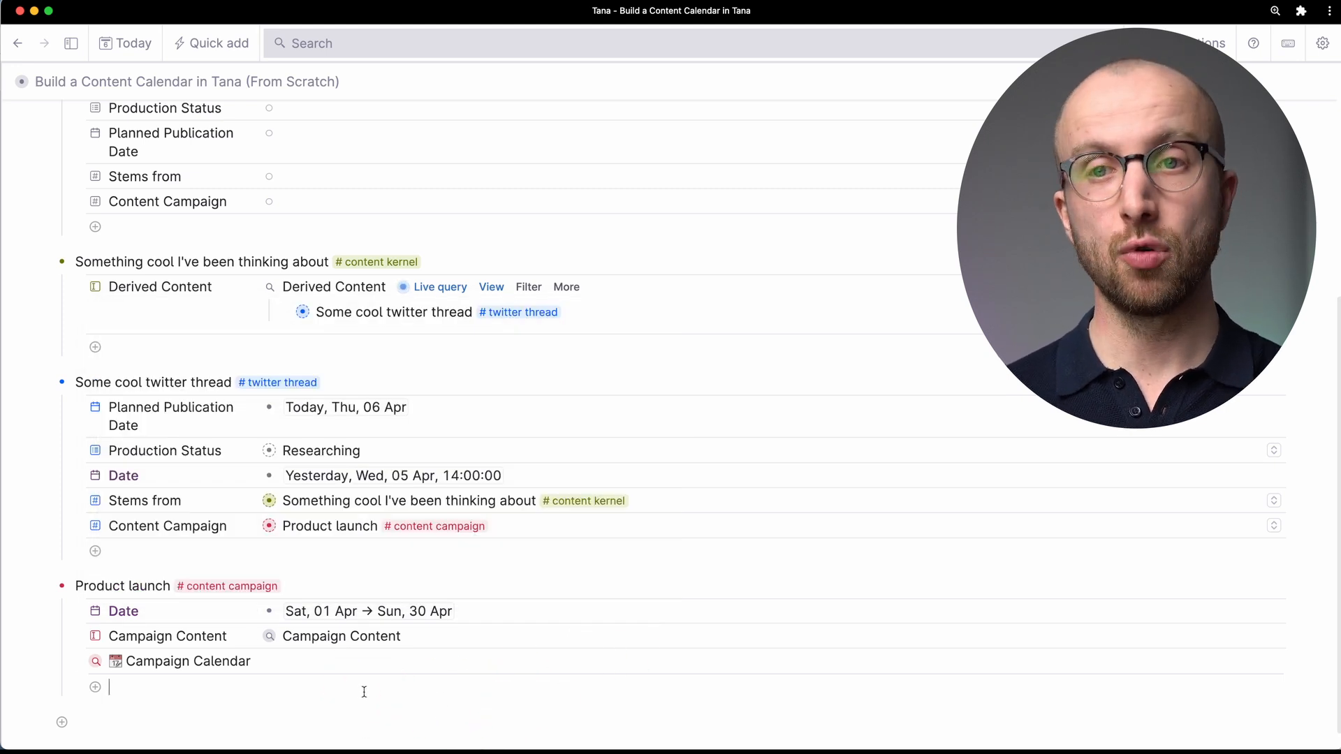
- Add a node named "Content Campaigns" below "Product launch" and turn it into a search node
scroll(363, 691, "down", 1)
left_click(100, 718)
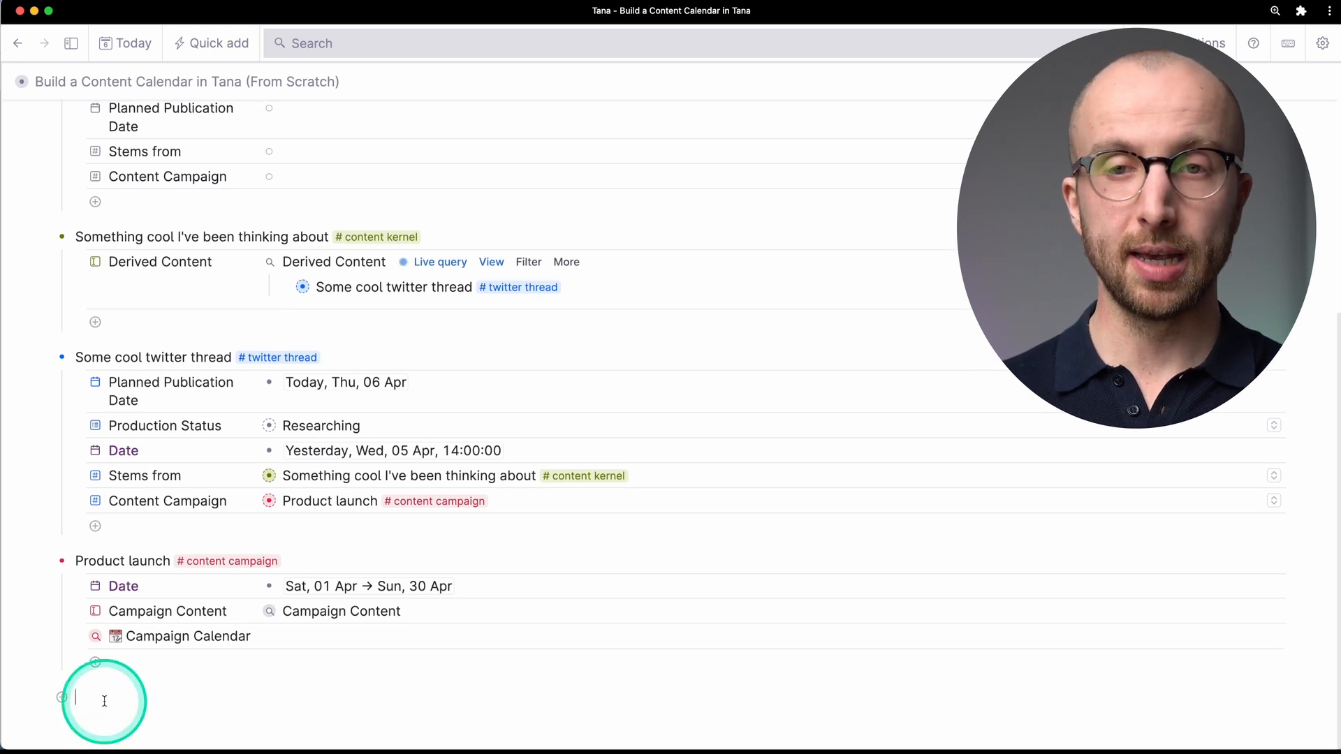
type("Content Campaign")
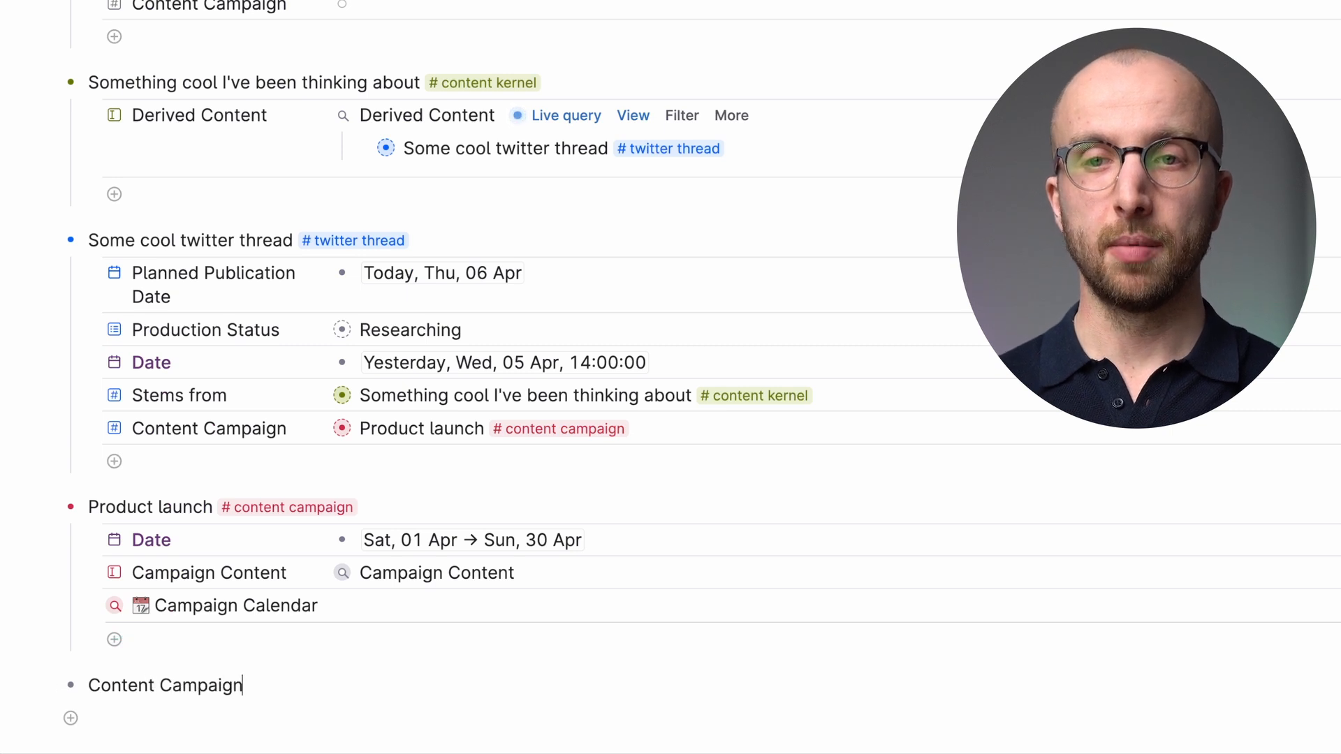
key("super+k")
type("crea")
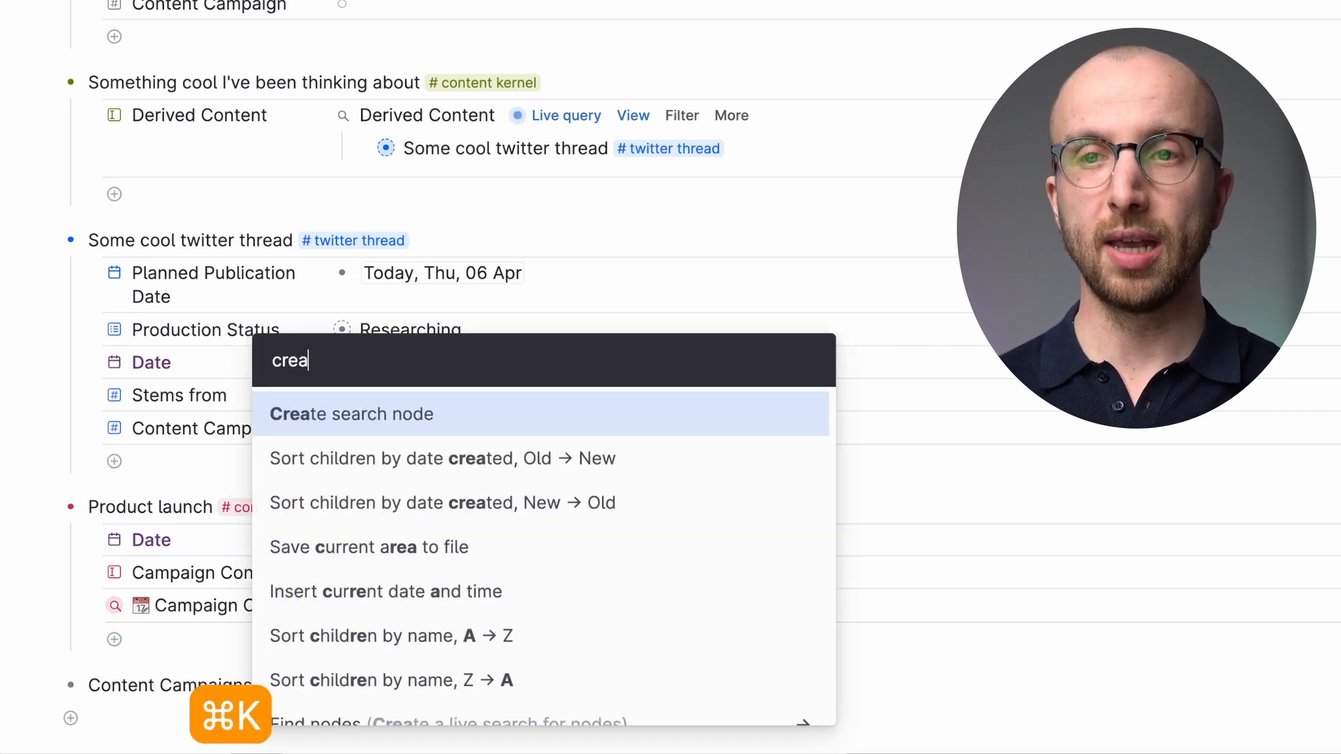
key("Return")
- Make the Content Campaigns search find nodes tagged #content campaign and display the results as a calendar
type("#content")
key("Down")
key("Down")
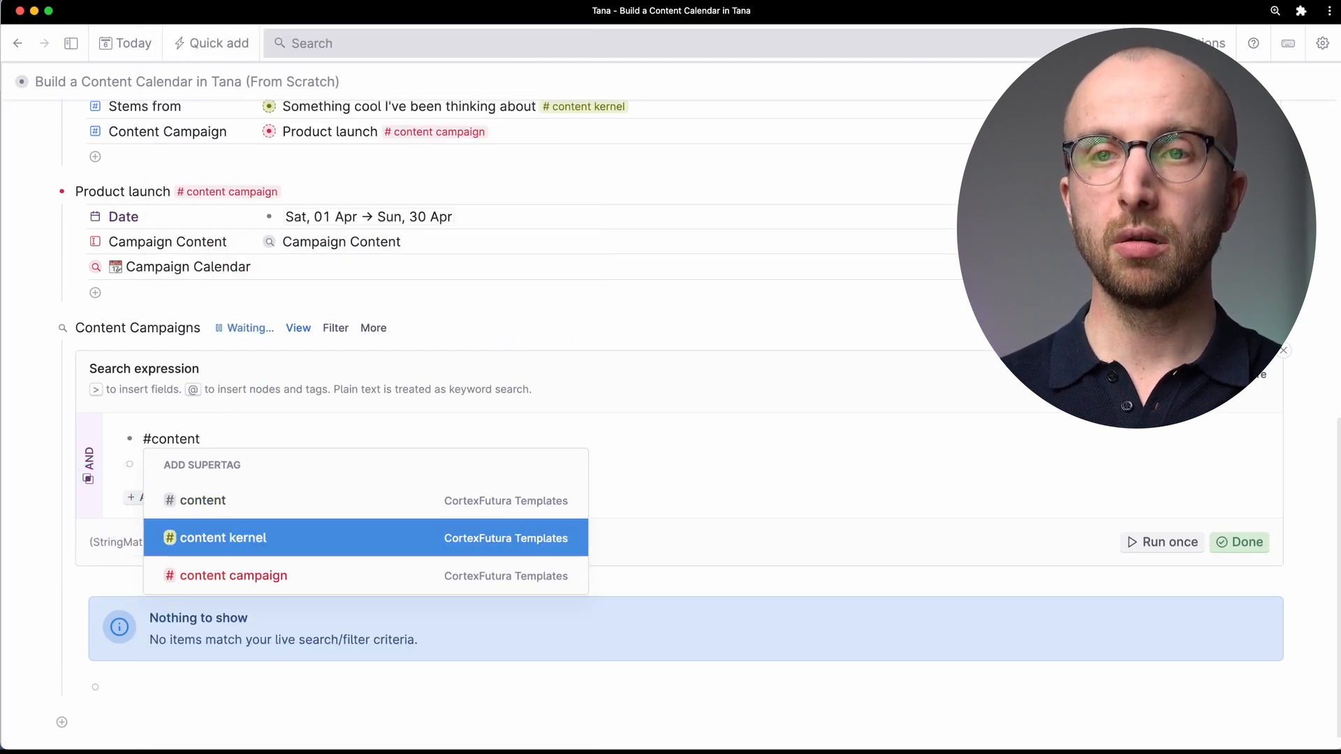
key("Return")
left_click(311, 637)
left_click(344, 732)
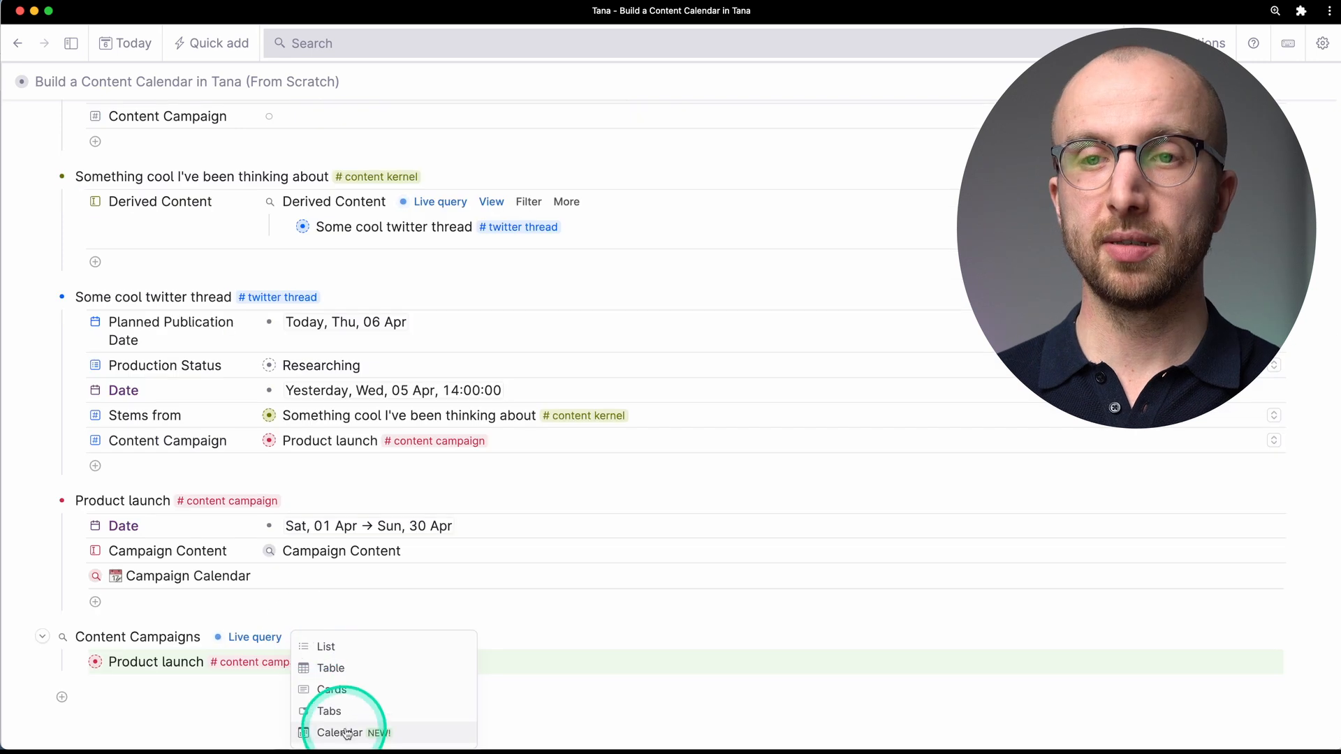
scroll(450, 588, "down", 5)
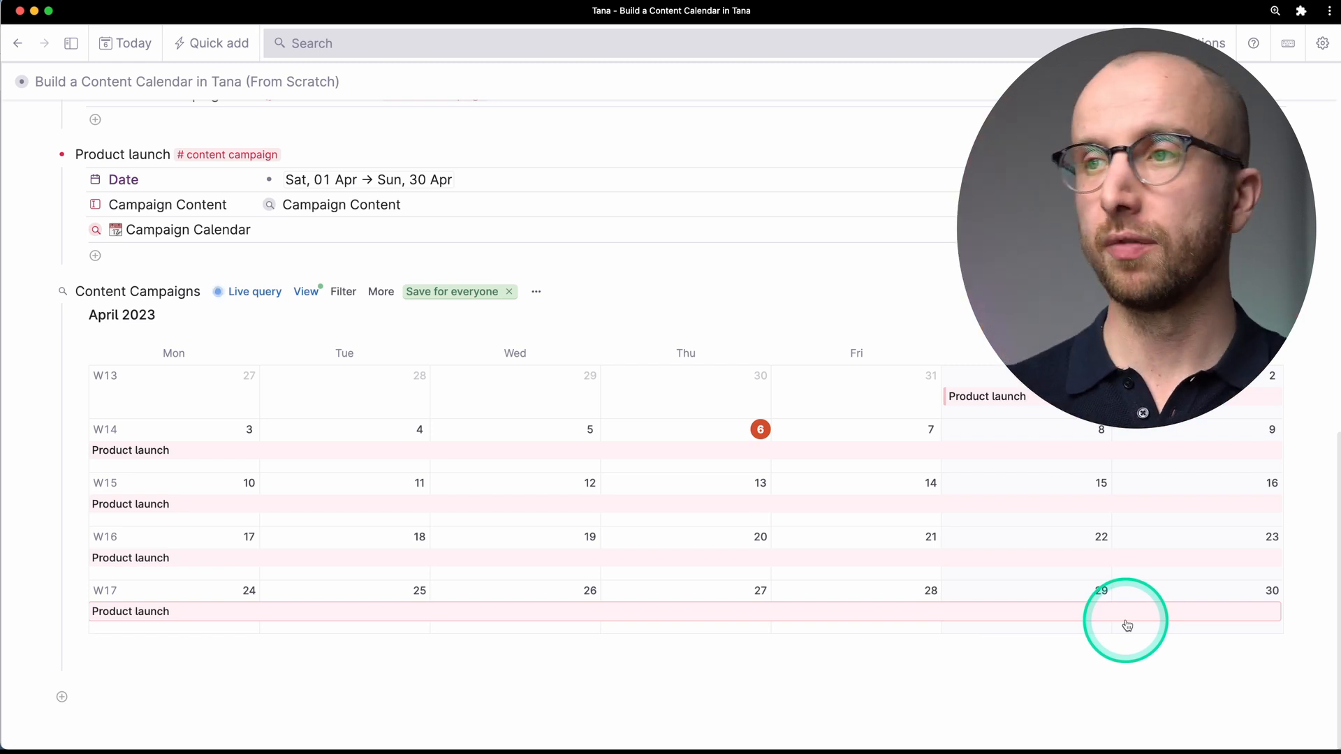
- Create "New Campaign post-launch" spanning Mon, 01 May to Sun, 07 May in the Content Campaigns calendar and save the view for everyone
left_click(1289, 322)
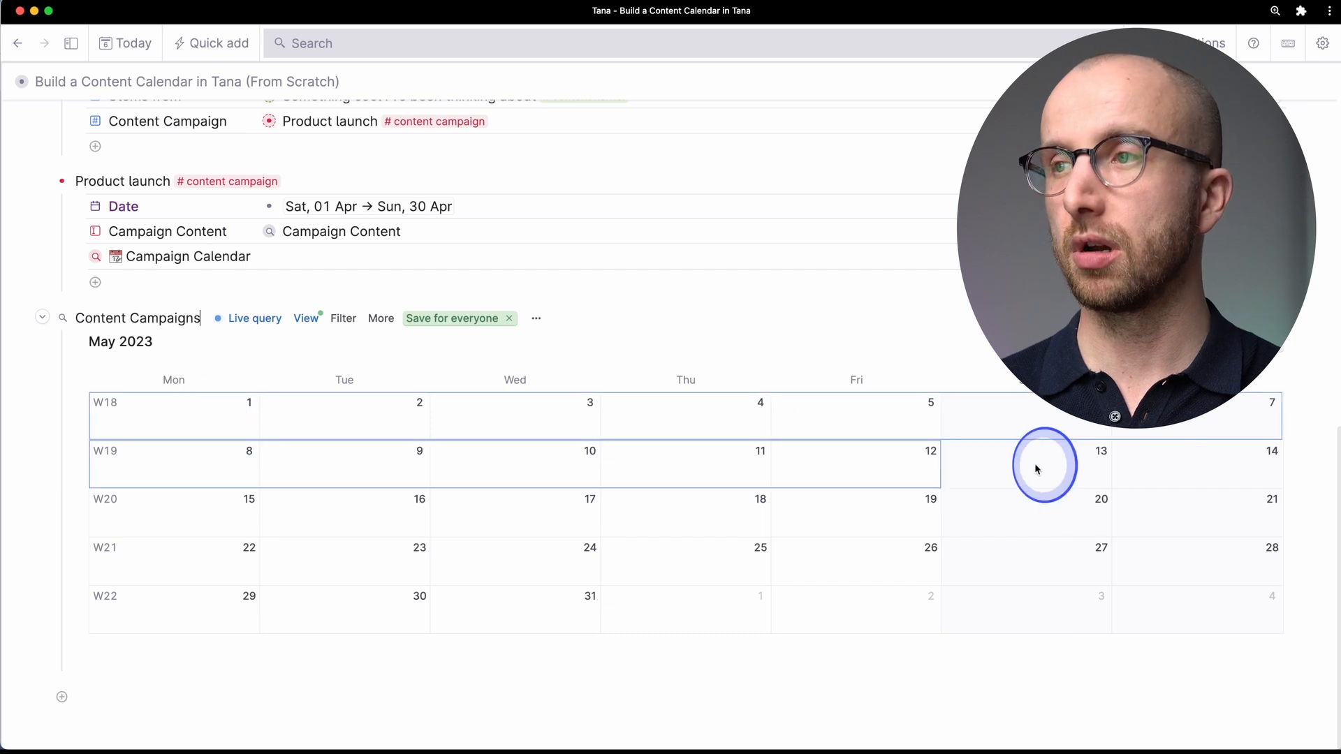
left_click(1208, 429)
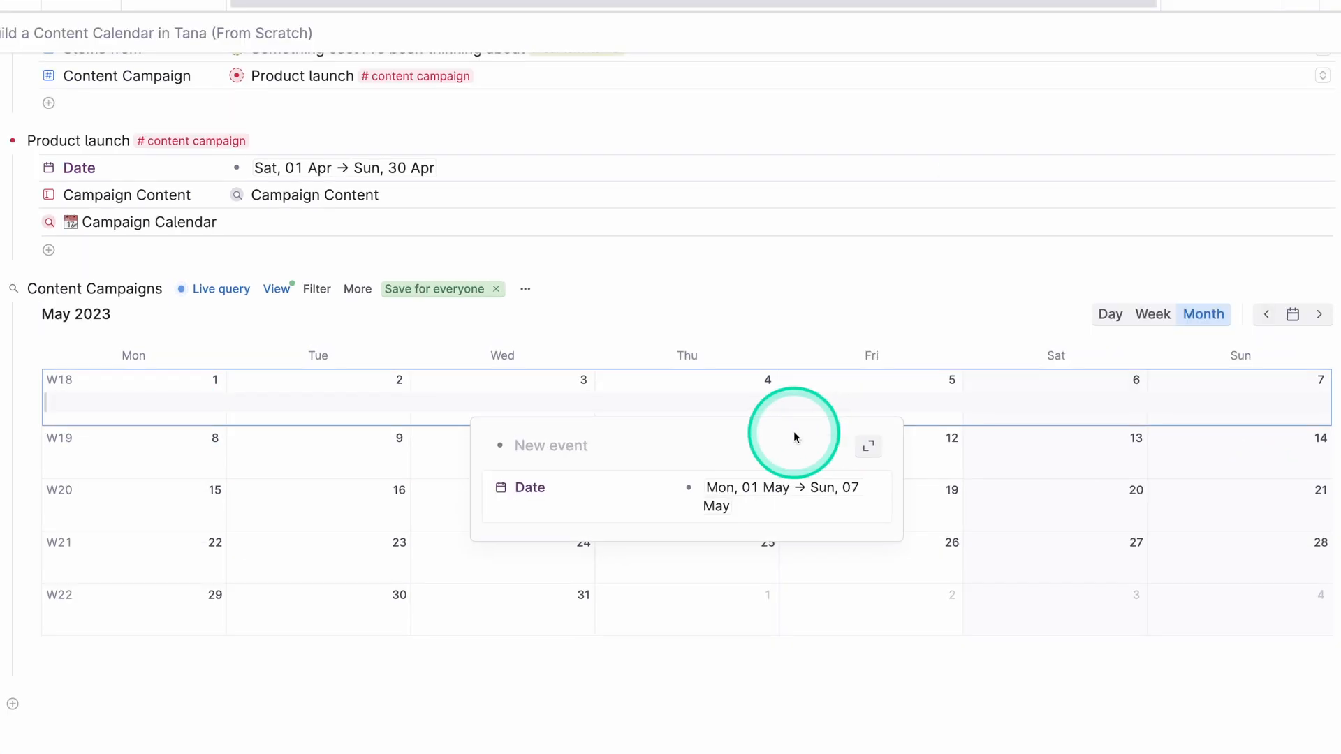
type("New Campaign post-launch")
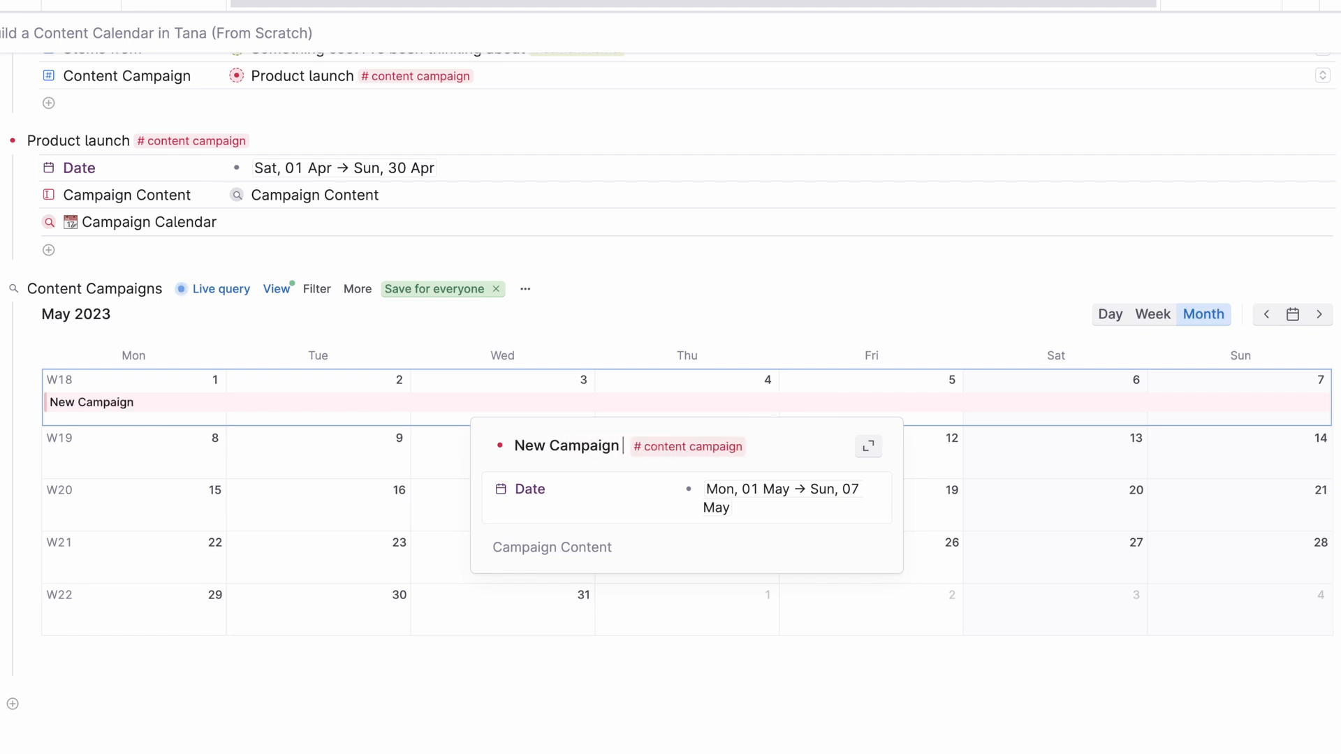
left_click(726, 324)
left_click(454, 291)
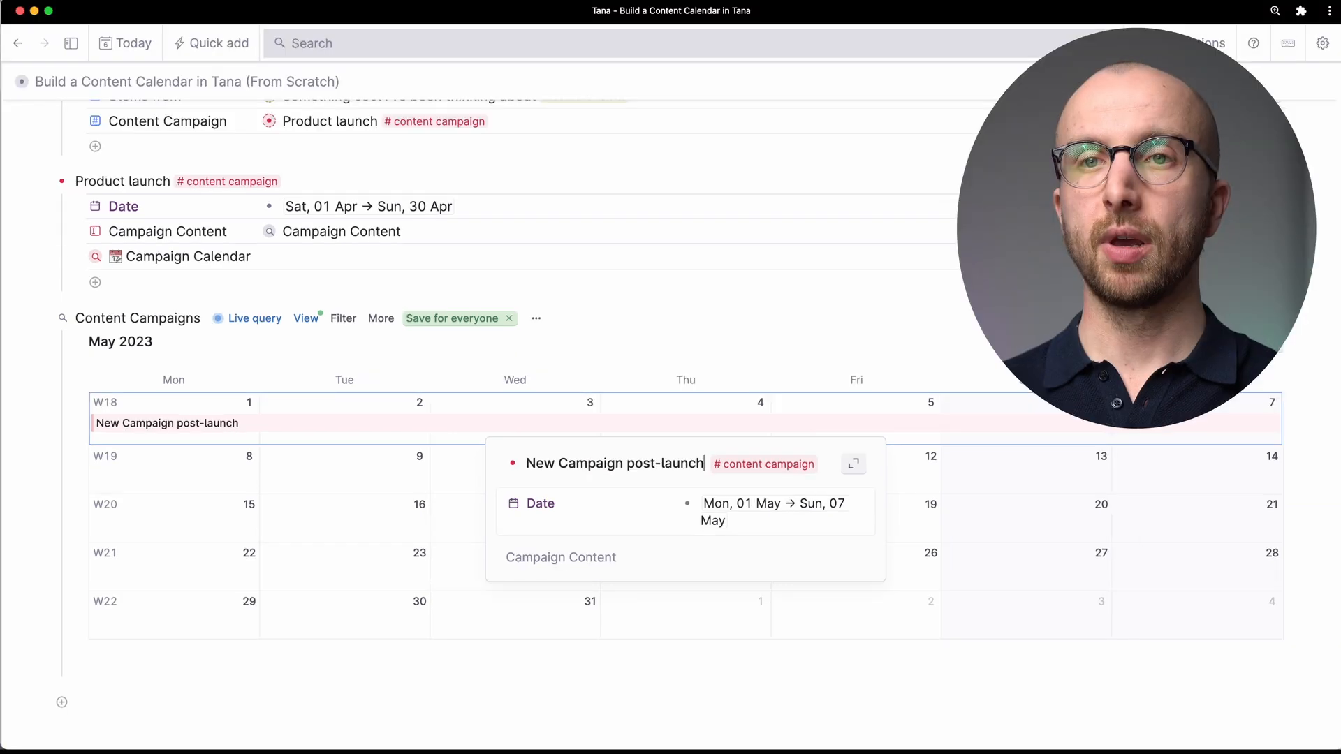
left_click(473, 320)
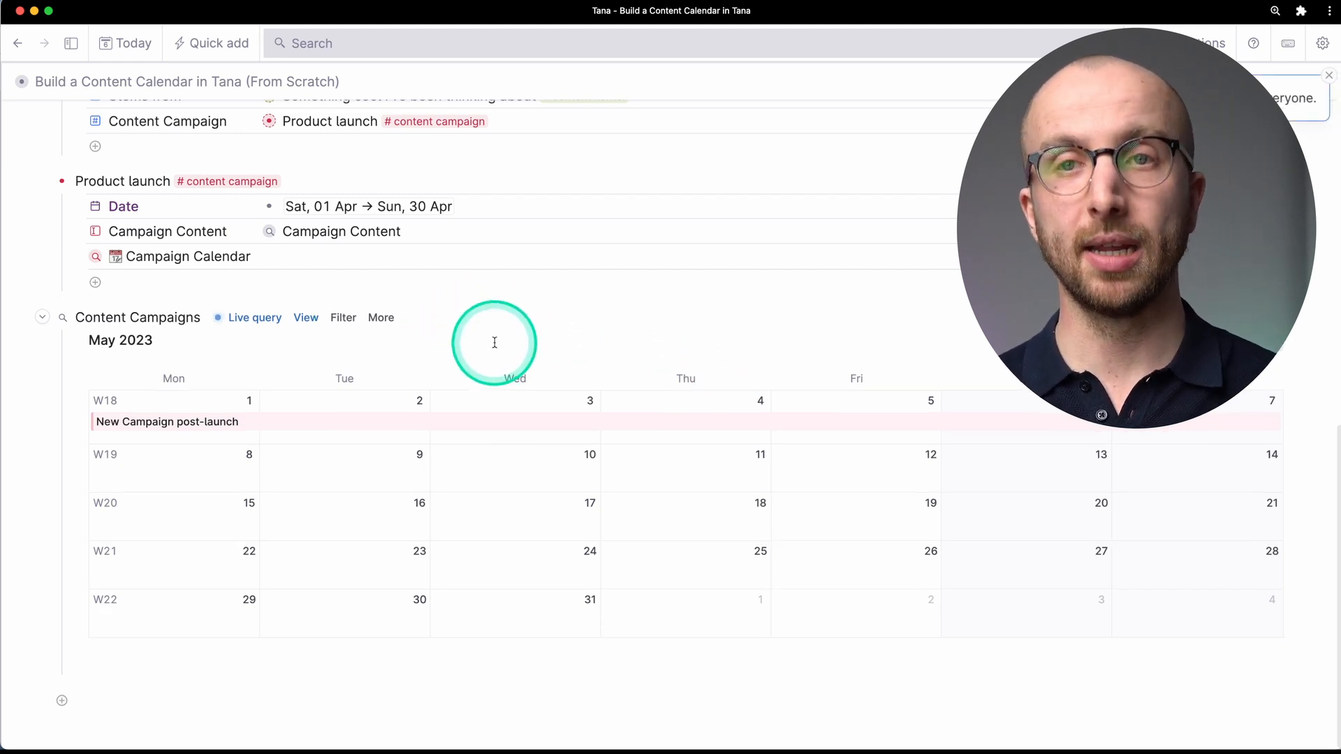
- Open "New Campaign post-launch" as a full page, examine its Campaign Calendar, and return to the main content calendar page
left_click(345, 426)
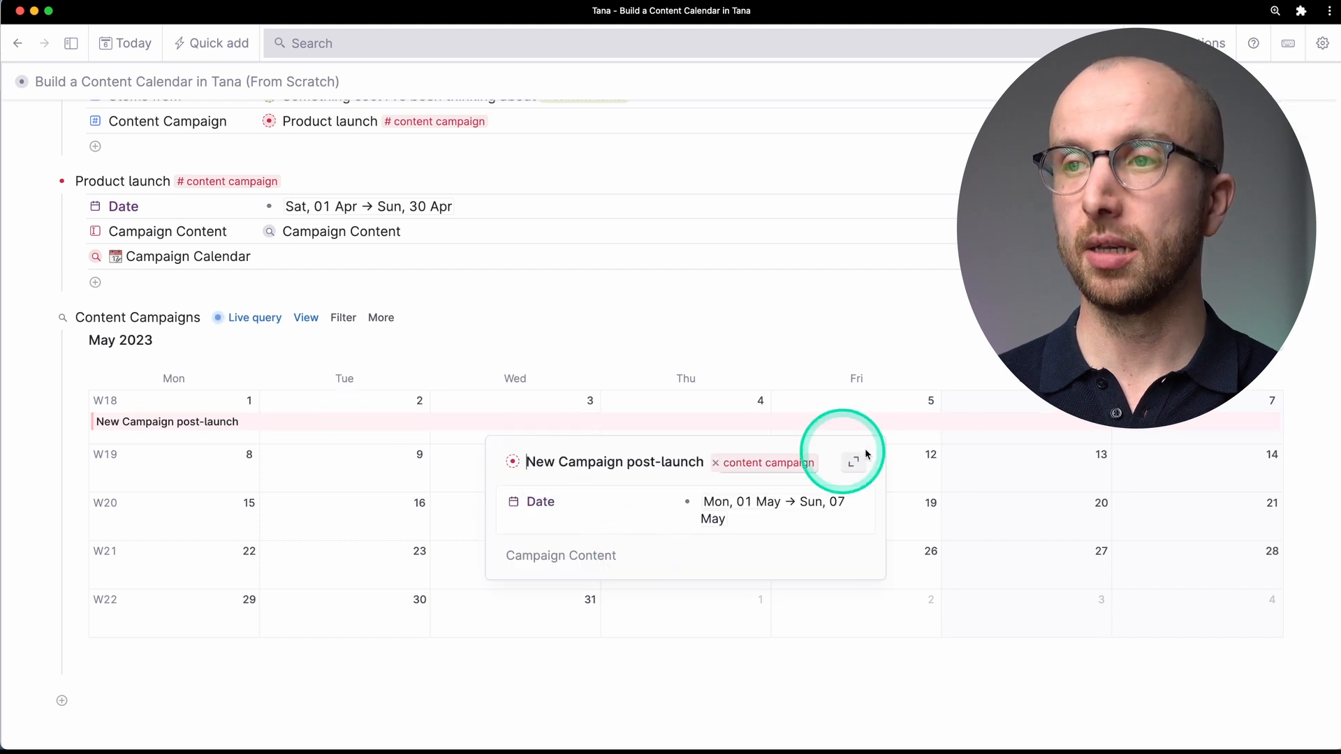
left_click(854, 462)
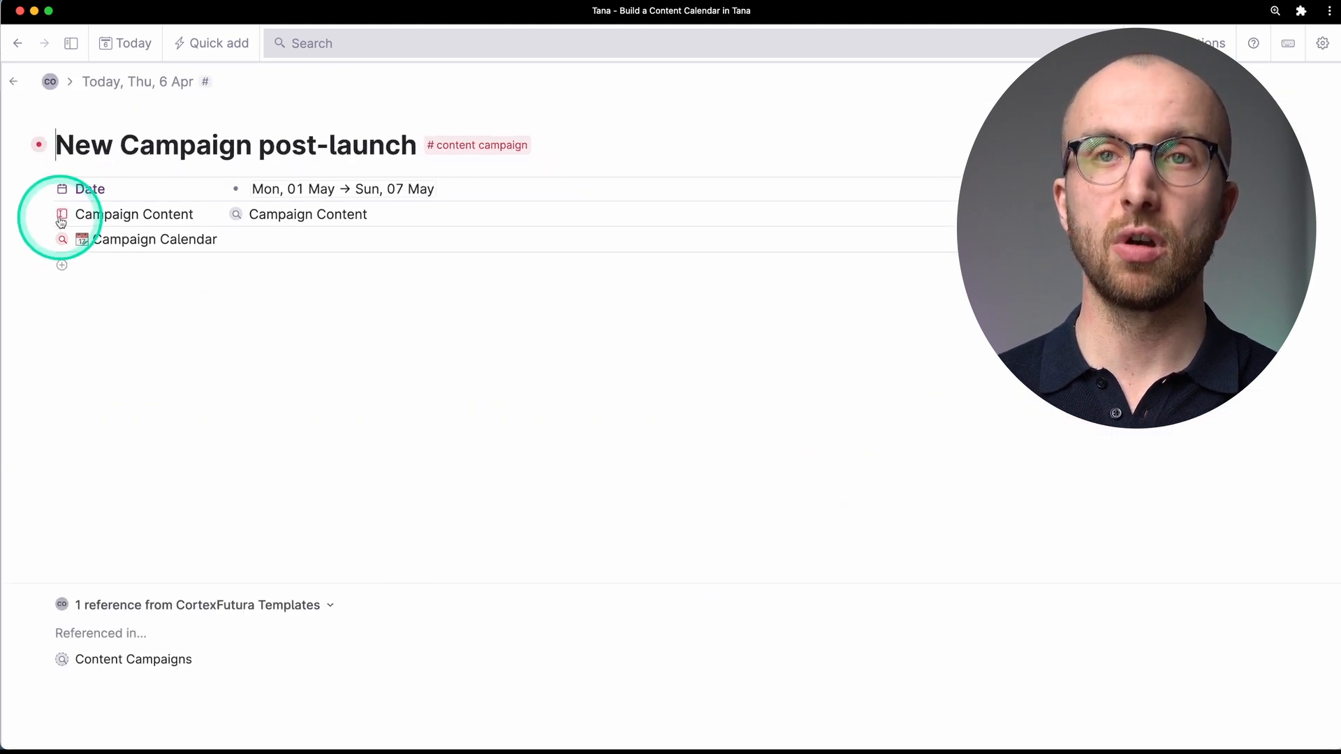
left_click(42, 240)
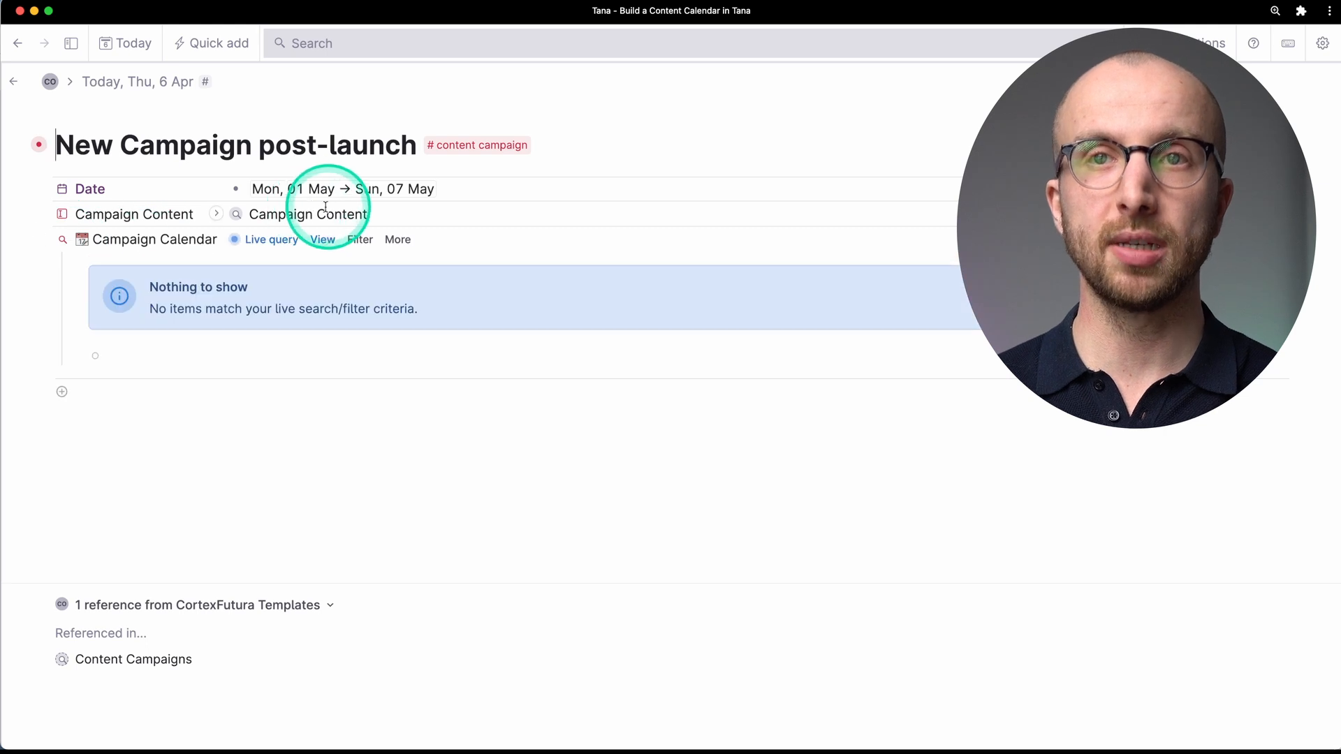
left_click(42, 240)
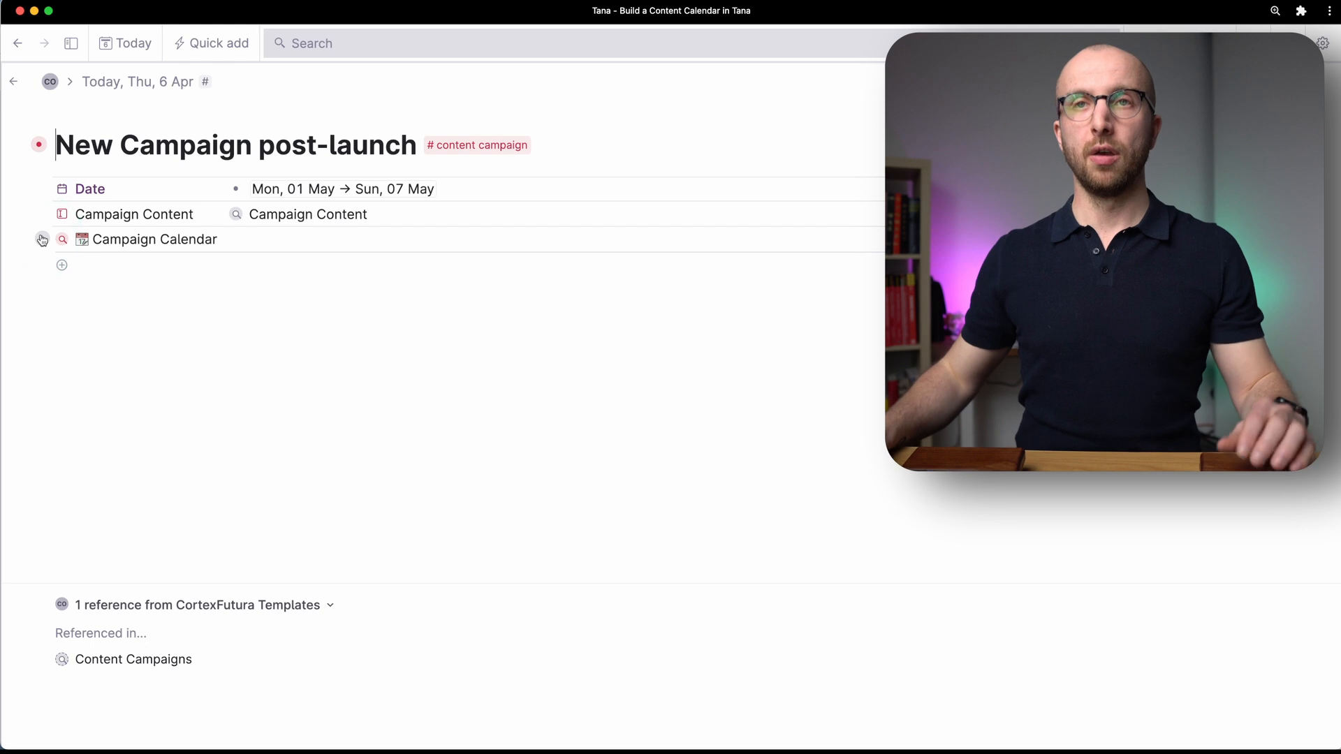
left_click(15, 79)
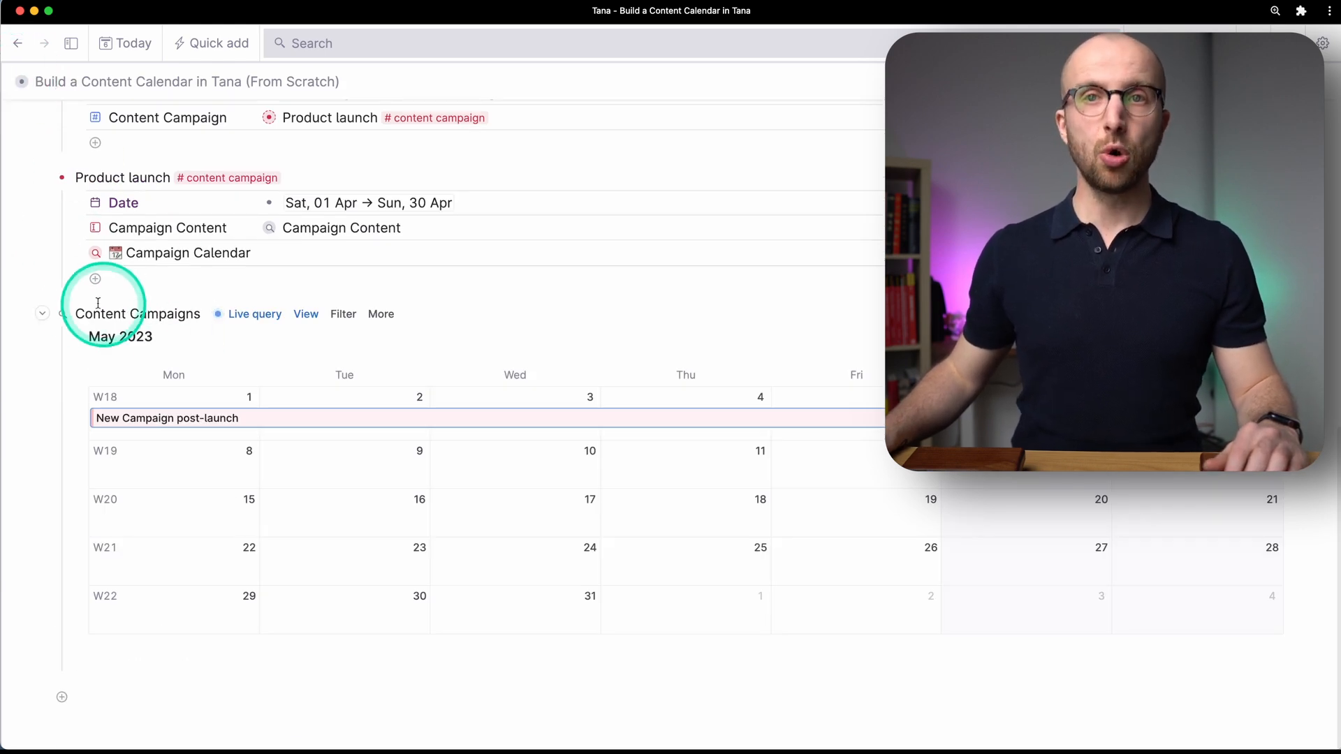
- Collapse Content Campaigns and create a search node named "Content Calendar" beneath it
left_click(43, 316)
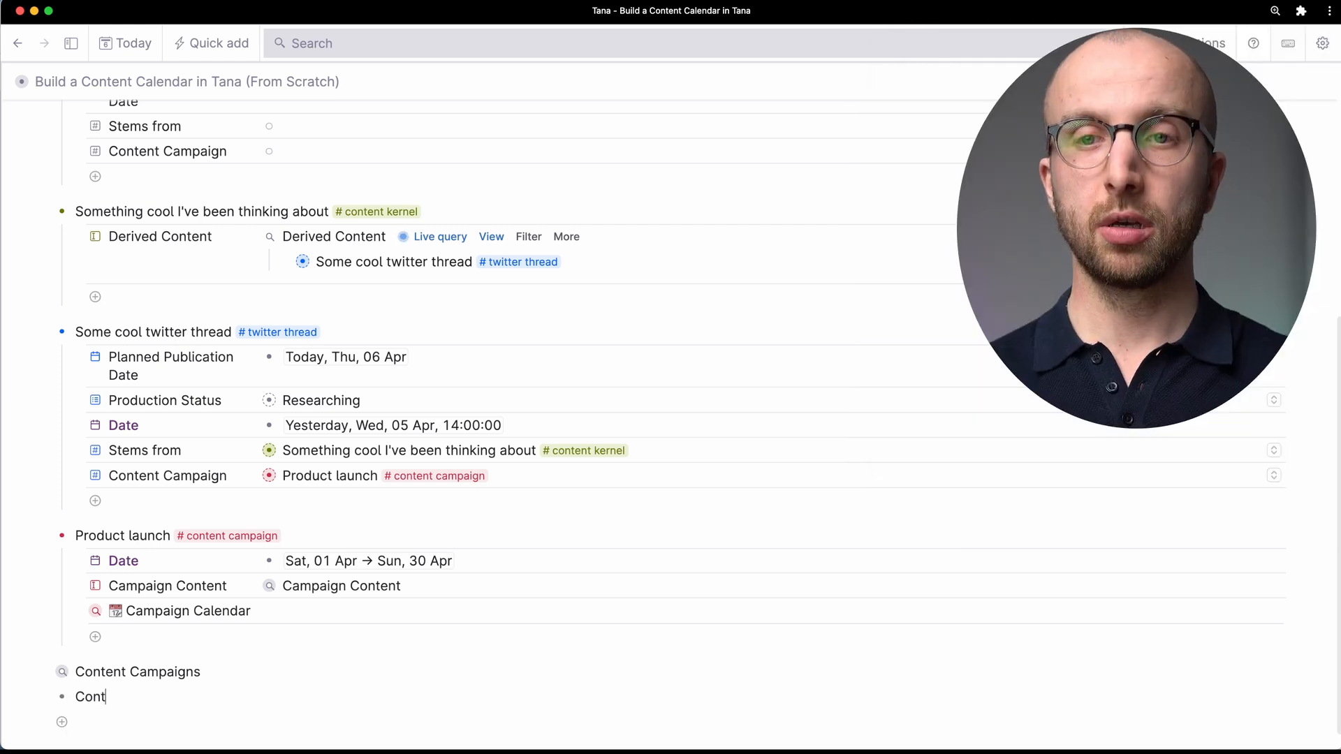
key("super+k")
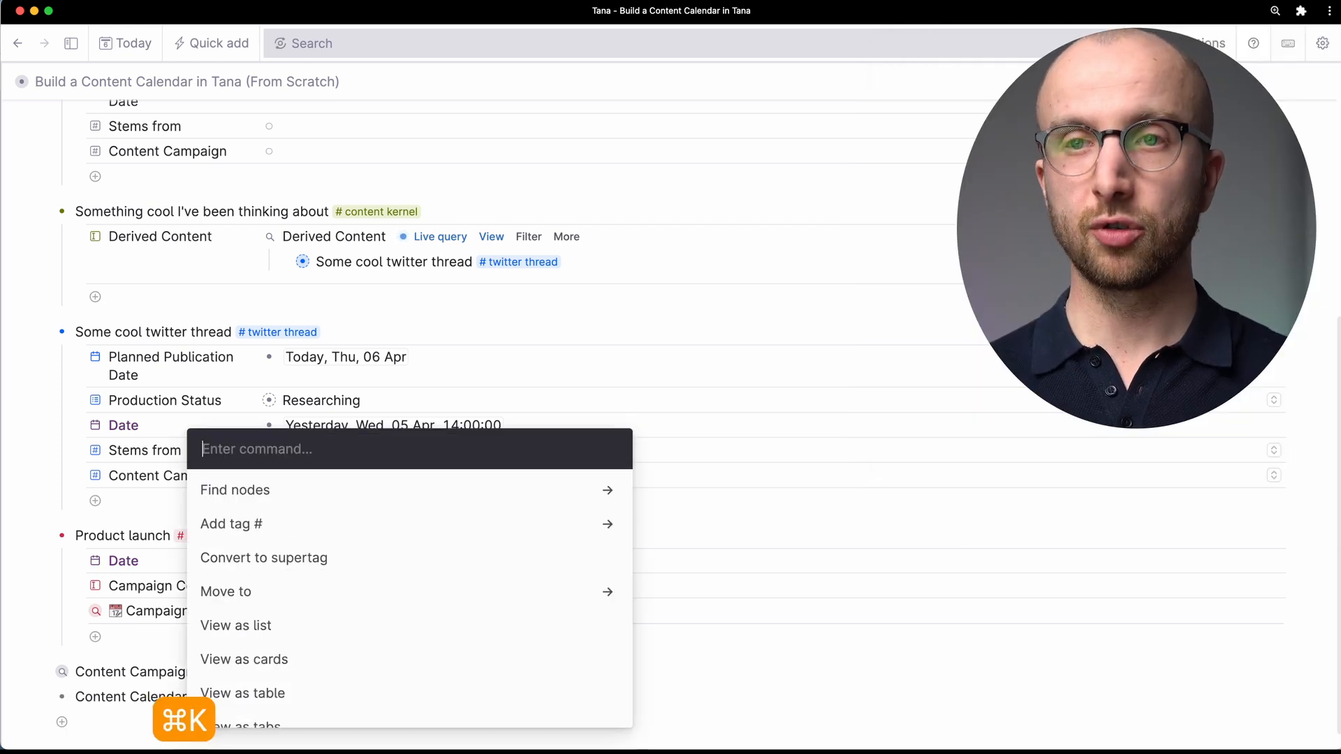
type("crea")
key("Return")
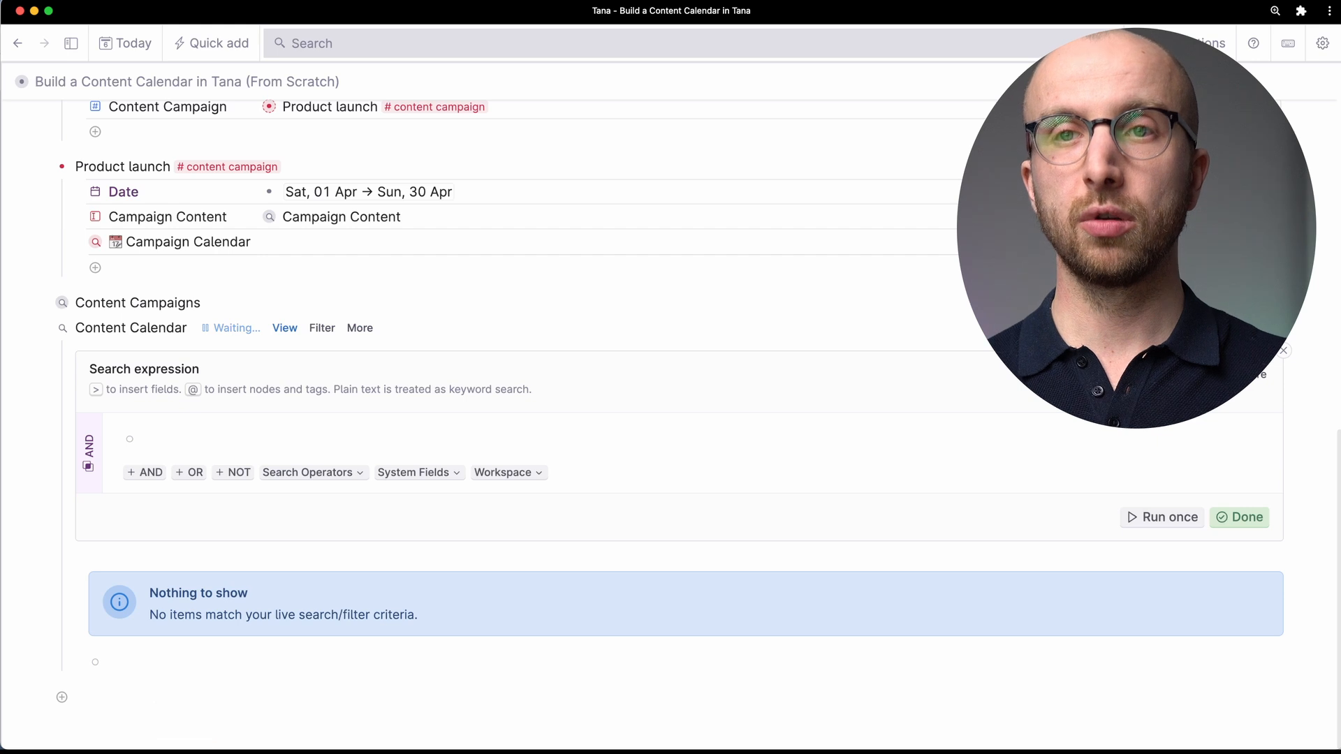
- Make the Content Calendar search find nodes tagged #content and display the results as a calendar
type("#content")
key("Return")
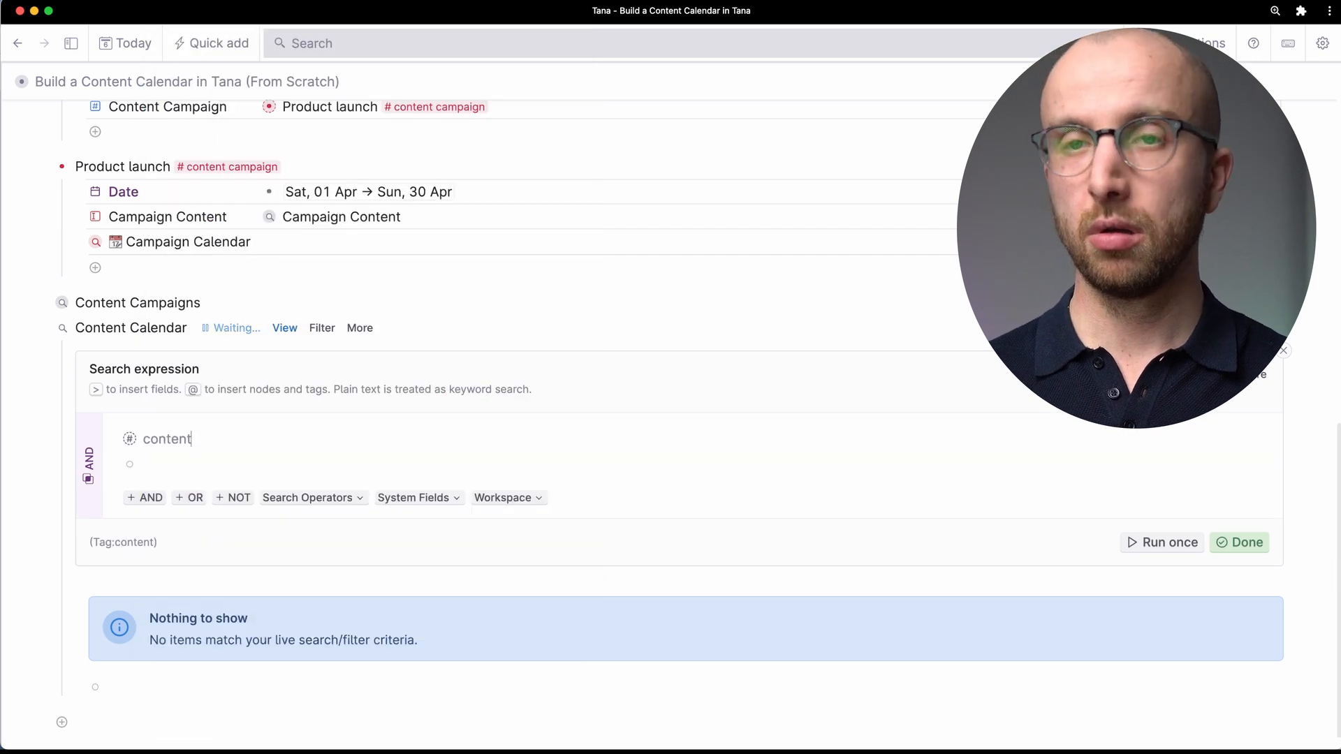
left_click(1235, 543)
left_click(290, 586)
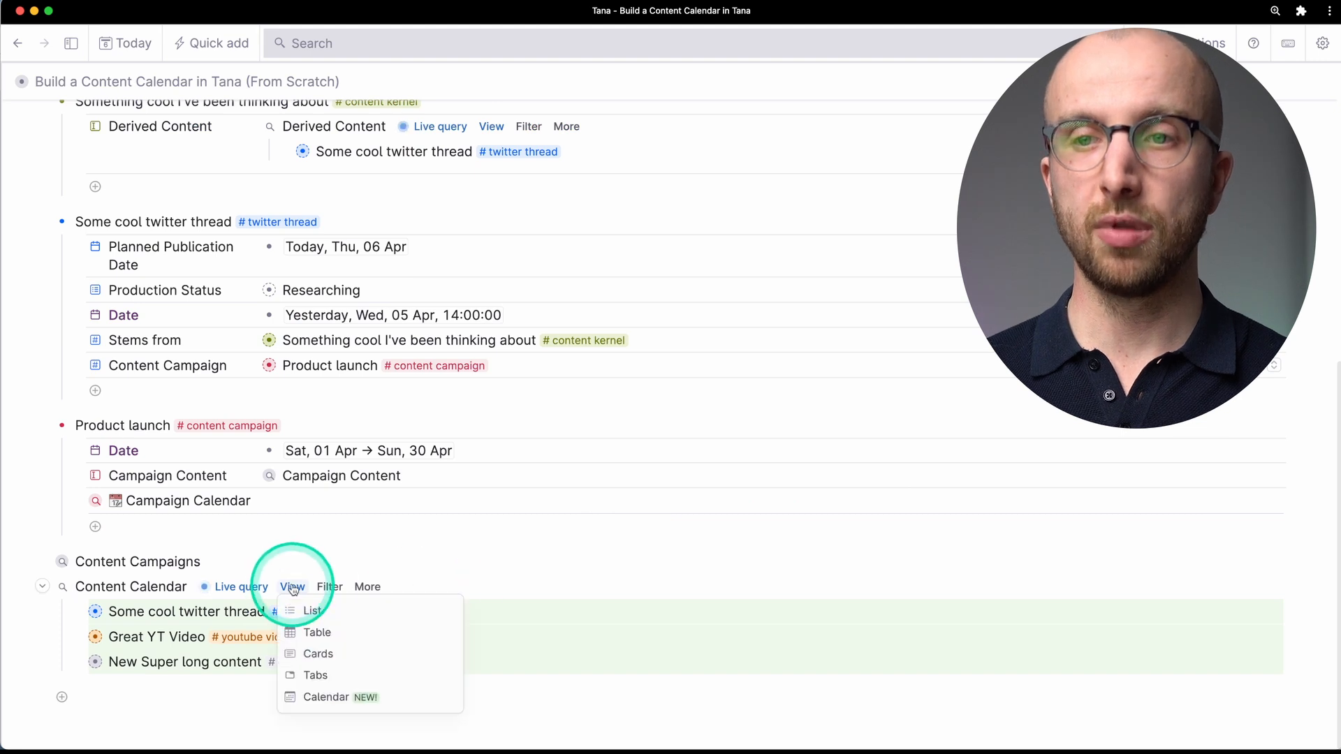
left_click(326, 698)
scroll(329, 695, "down", 5)
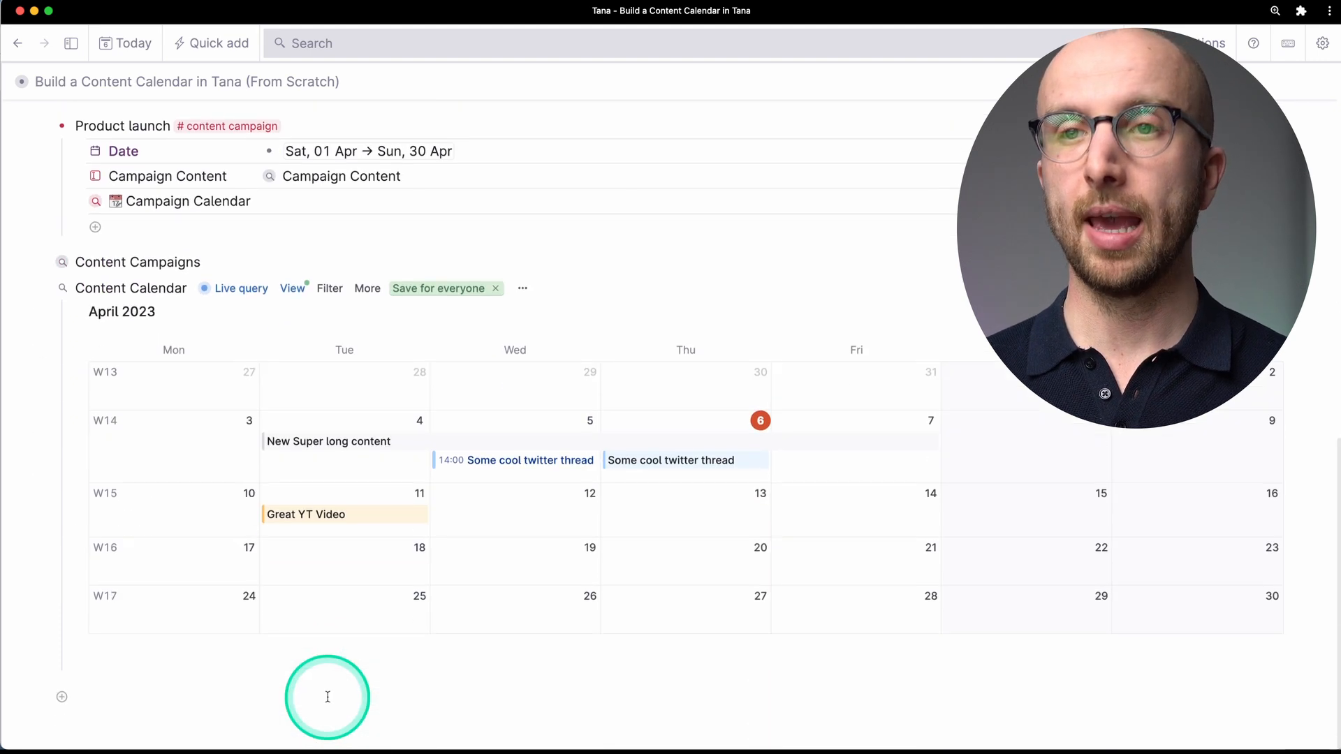